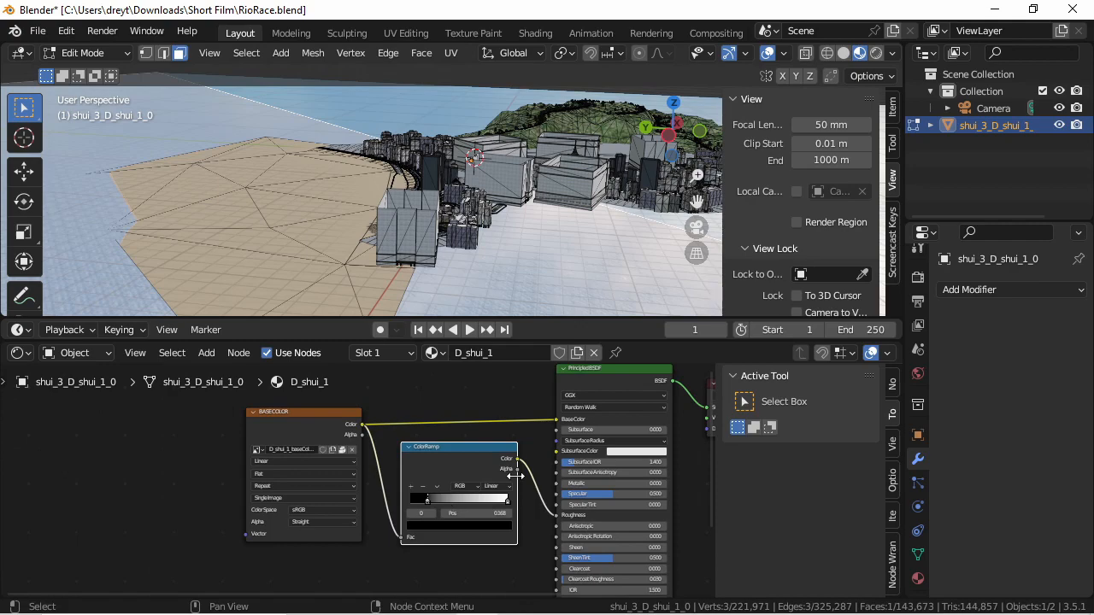
# - Leave Edit Mode and preview the city model through the camera in rendered shading
pyautogui.press('Tab')
pyautogui.scroll(10, 487, 260)
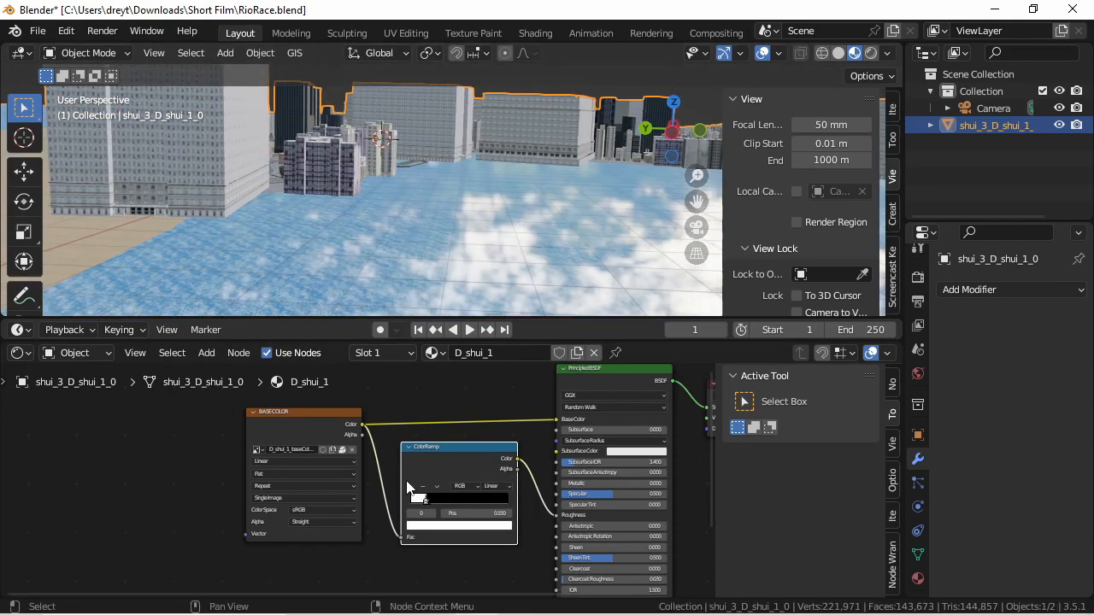
pyautogui.moveTo(394, 260); pyautogui.dragTo(382, 242, button='middle')
pyautogui.press('KP_0')
pyautogui.press('z')
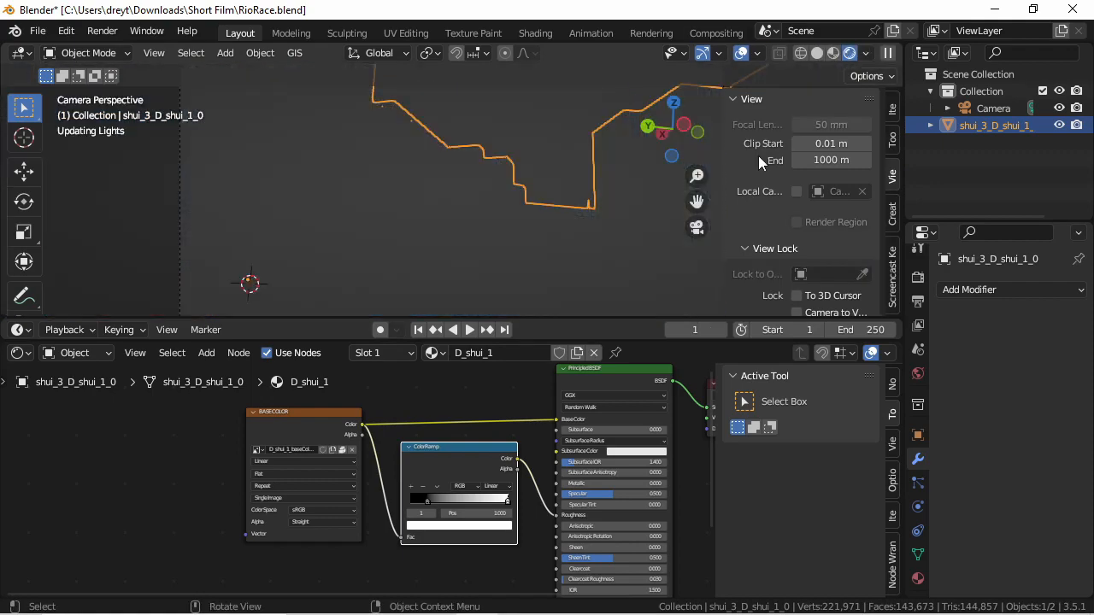
pyautogui.click(866, 52)
pyautogui.click(866, 206)
pyautogui.click(821, 231)
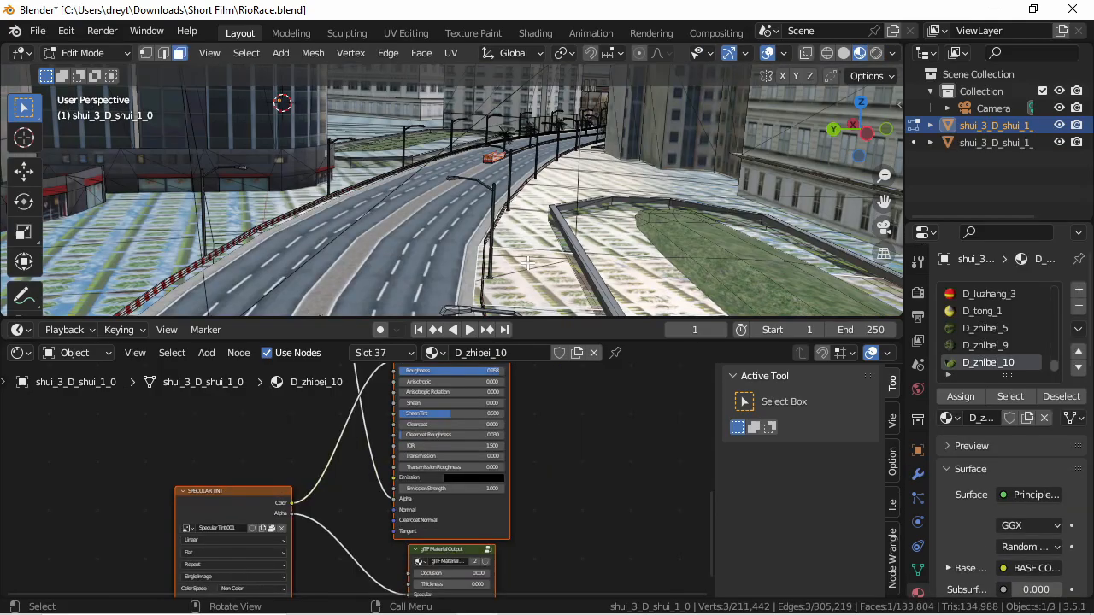
# - Select the geometry linked to the picked ground face and start circle-deselecting the trees along the road from the top view with X-ray on
pyautogui.hotkey('ctrl', 'l')
pyautogui.hotkey('alt', 'z')
pyautogui.moveTo(383, 188)
pyautogui.mouseDown(button='middle')
pyautogui.moveTo(428, 205)
pyautogui.moveTo(452, 144)
pyautogui.moveTo(420, 134)
pyautogui.moveTo(511, 224)
pyautogui.moveTo(427, 215)
pyautogui.mouseUp(button='middle')
pyautogui.press('KP_7')
pyautogui.press('c')
pyautogui.press('Escape')
pyautogui.press('c')
pyautogui.moveTo(148, 182)
pyautogui.keyDown('shift'); pyautogui.mouseDown(button='middle')
pyautogui.moveTo(354, 213)
pyautogui.moveTo(556, 212)
pyautogui.mouseUp(button='middle'); pyautogui.keyUp('shift')
pyautogui.moveTo(835, 203)
pyautogui.keyDown('shift'); pyautogui.mouseDown(button='middle')
pyautogui.moveTo(410, 227)
pyautogui.moveTo(399, 200)
pyautogui.moveTo(526, 226)
pyautogui.moveTo(606, 162)
pyautogui.mouseUp(button='middle'); pyautogui.keyUp('shift')
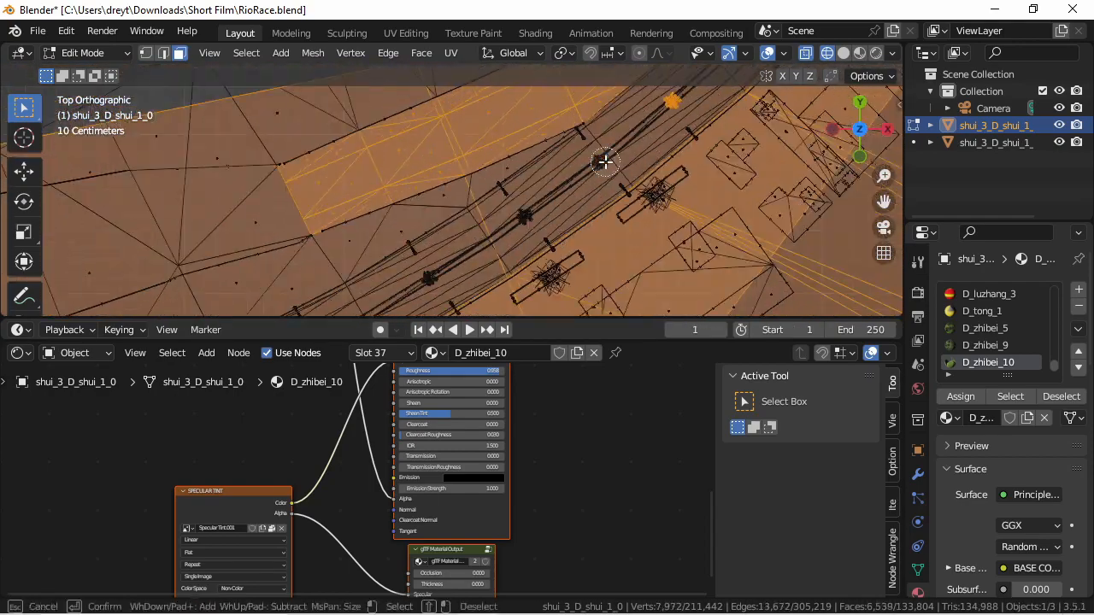
pyautogui.press('Escape')
pyautogui.scroll(-6, 640, 200)
pyautogui.scroll(6, 510, 275)
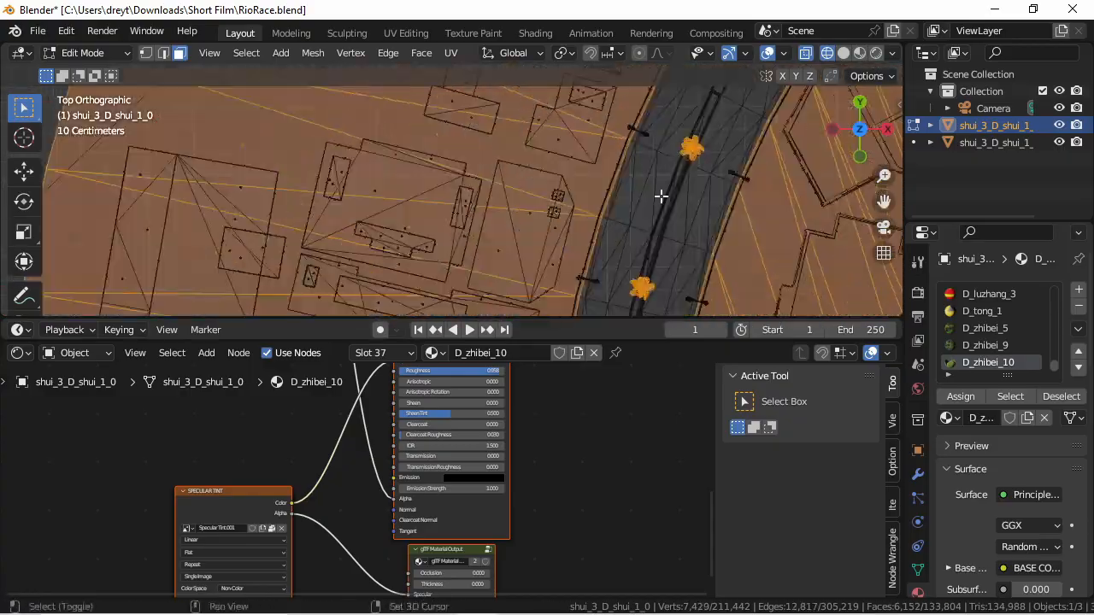
# - Deselect the remaining trees on the road's median with Circle Select, leaving the surrounding ground faces selected
pyautogui.press('c')
pyautogui.moveTo(659, 196); pyautogui.dragTo(439, 245, button='middle')
pyautogui.press('Escape')
pyautogui.scroll(-6, 435, 202)
pyautogui.moveTo(435, 202)
pyautogui.mouseDown(button='middle')
pyautogui.moveTo(412, 263)
pyautogui.moveTo(464, 231)
pyautogui.moveTo(557, 239)
pyautogui.moveTo(623, 219)
pyautogui.mouseUp(button='middle')
pyautogui.scroll(5, 422, 151)
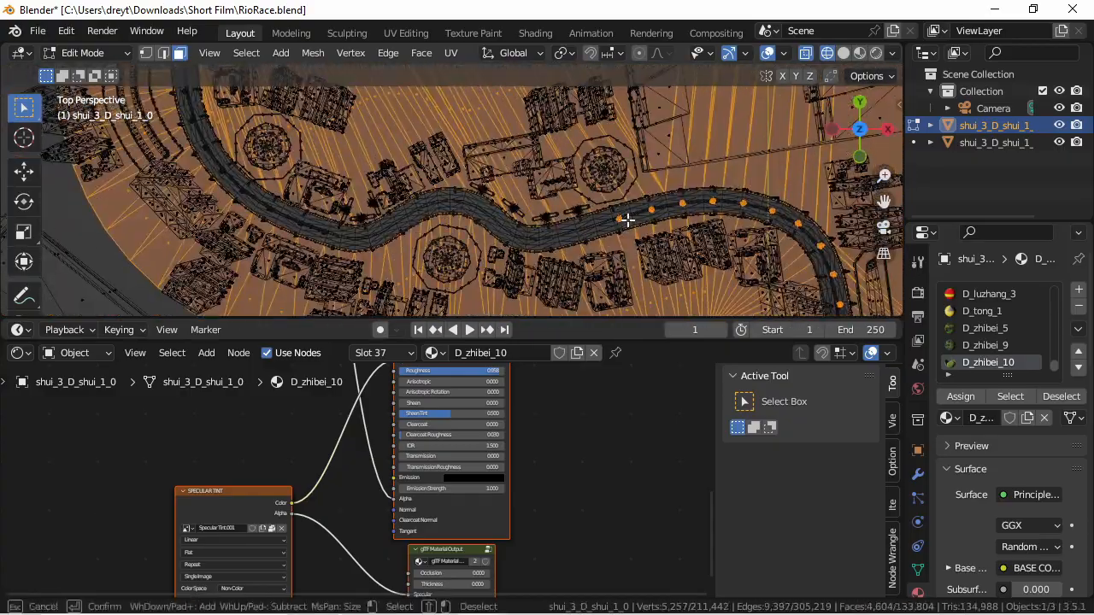
pyautogui.moveTo(689, 182); pyautogui.dragTo(694, 183, button='middle')
pyautogui.keyDown('shift'); pyautogui.moveTo(694, 183); pyautogui.dragTo(609, 169, button='middle'); pyautogui.keyUp('shift')
pyautogui.moveTo(710, 237); pyautogui.dragTo(613, 152, button='middle')
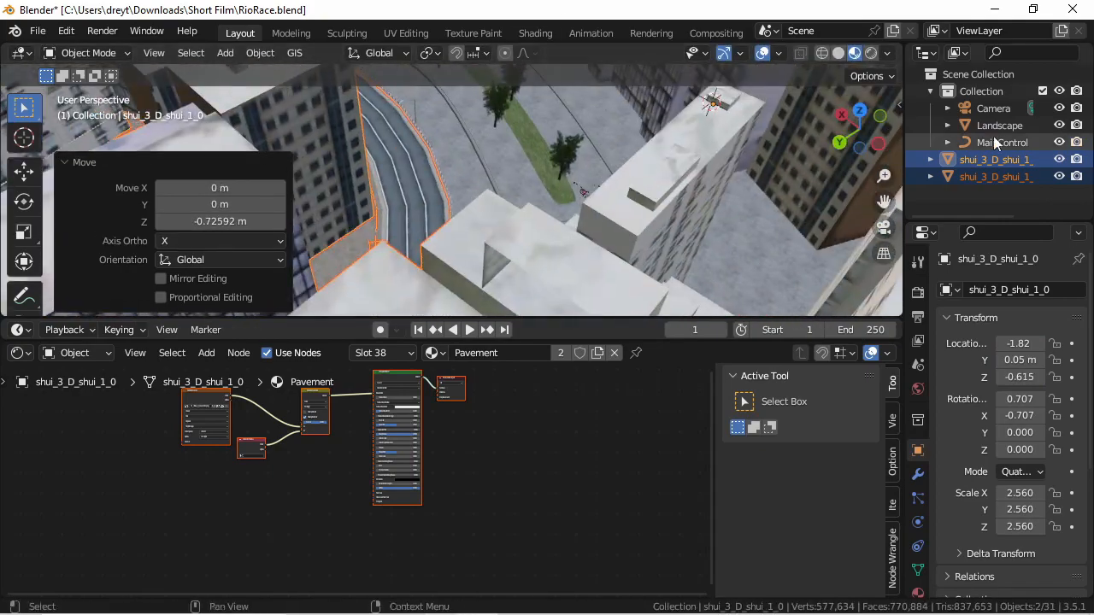
# - Move MainControl up about 4.43 m along global Z to bring the motorcycle onto the road
pyautogui.click(1000, 142)
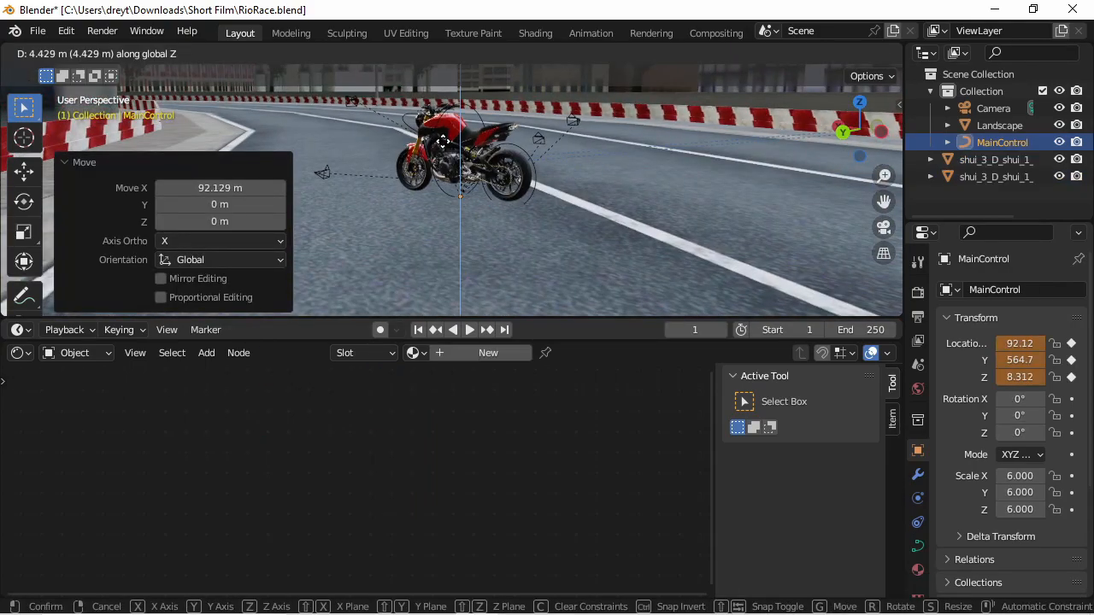
pyautogui.click(444, 138)
pyautogui.moveTo(445, 139); pyautogui.dragTo(271, 158, button='middle')
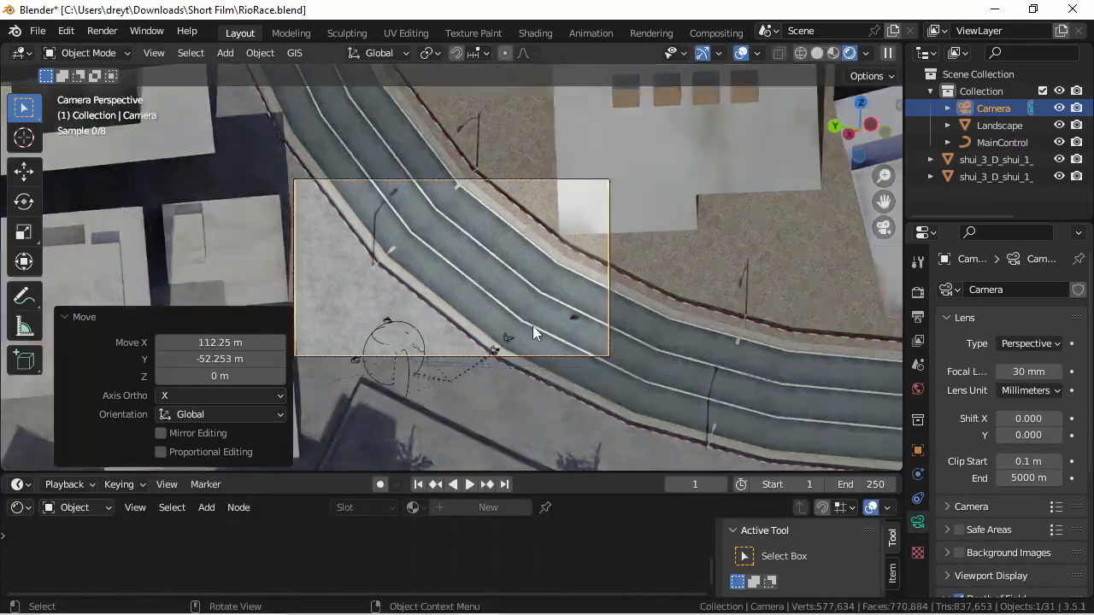
# - Move the camera so that it frames the motorcycle from low on the road
pyautogui.press('g')
pyautogui.click(126, 65)
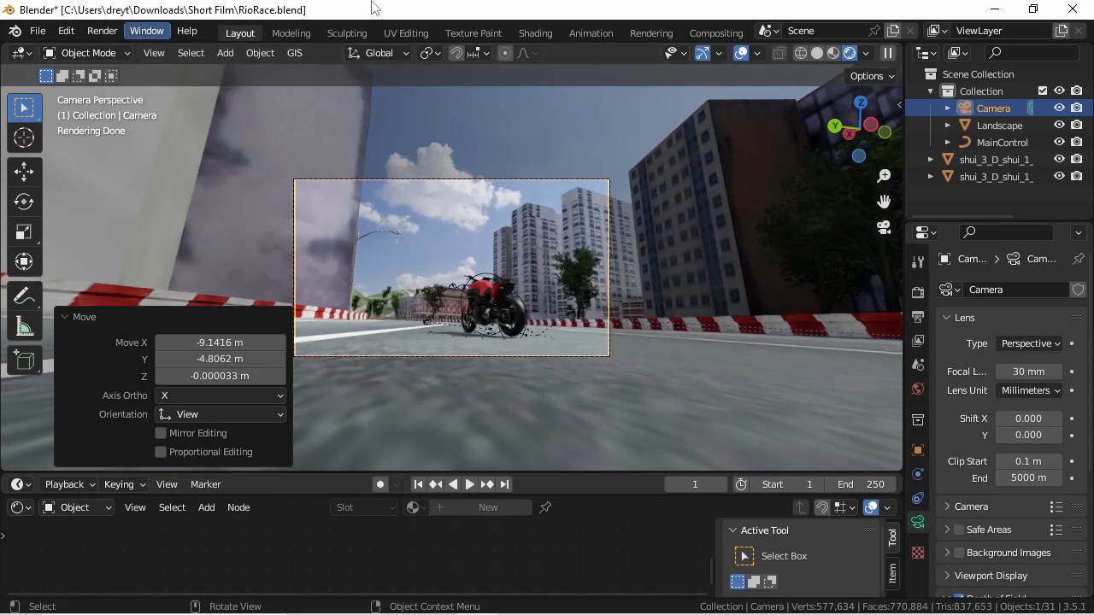
# - Display the Mist render pass in the rendered viewport
pyautogui.click(866, 52)
pyautogui.click(1009, 208)
pyautogui.click(769, 306)
# - Set the world's Mist Pass depth to 2000 m
pyautogui.scroll(-5, 1023, 480)
pyautogui.scroll(5, 982, 477)
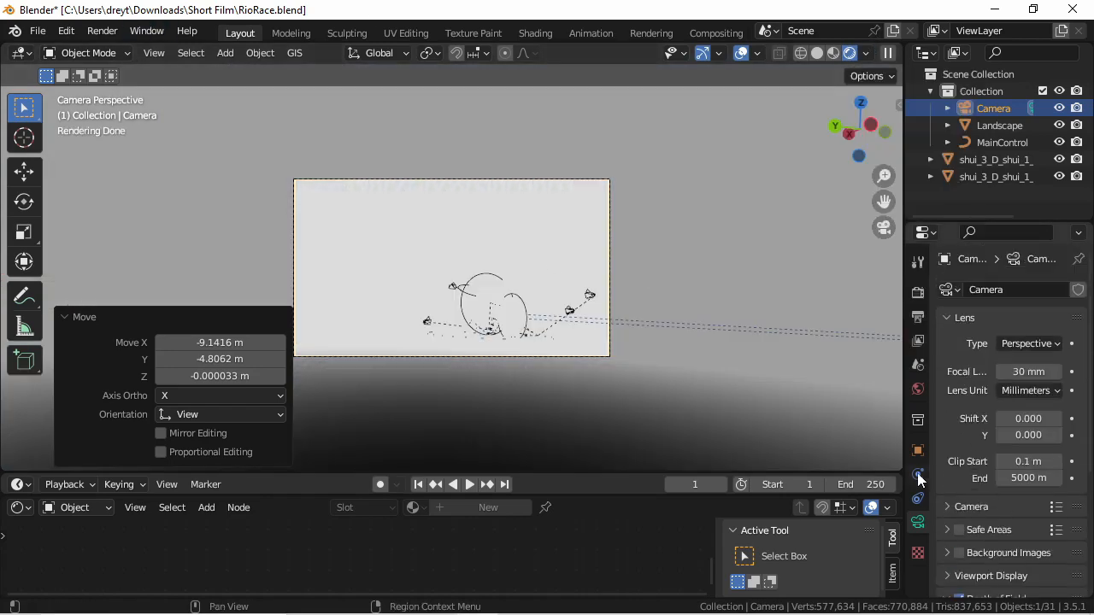
pyautogui.click(918, 390)
pyautogui.click(918, 342)
pyautogui.scroll(-5, 978, 422)
pyautogui.scroll(5, 978, 418)
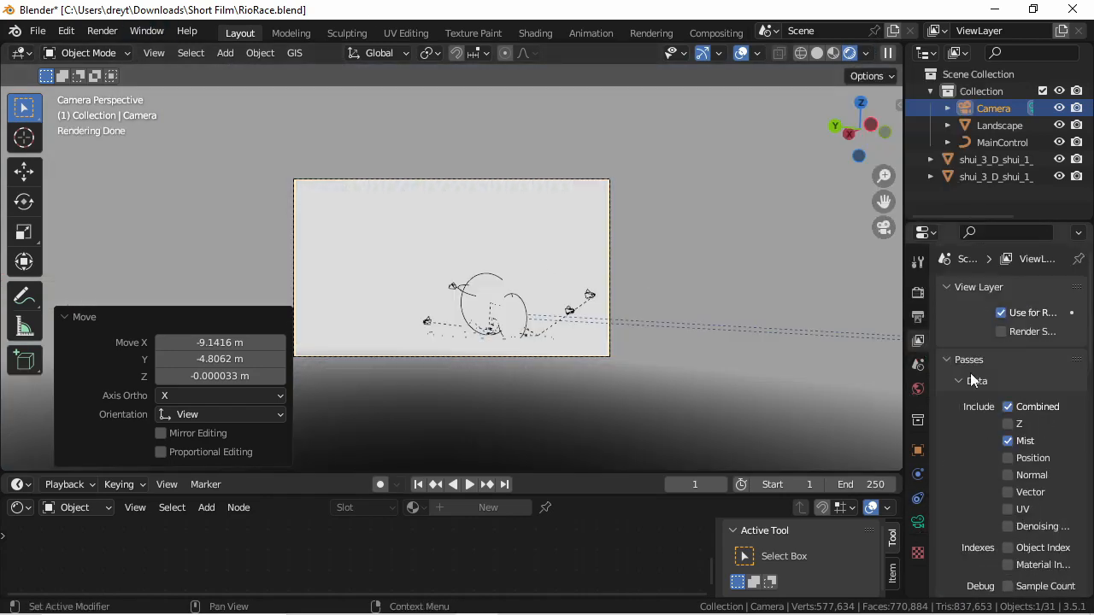
pyautogui.click(918, 390)
pyautogui.scroll(-2, 983, 427)
pyautogui.moveTo(1028, 444); pyautogui.dragTo(1089, 444)
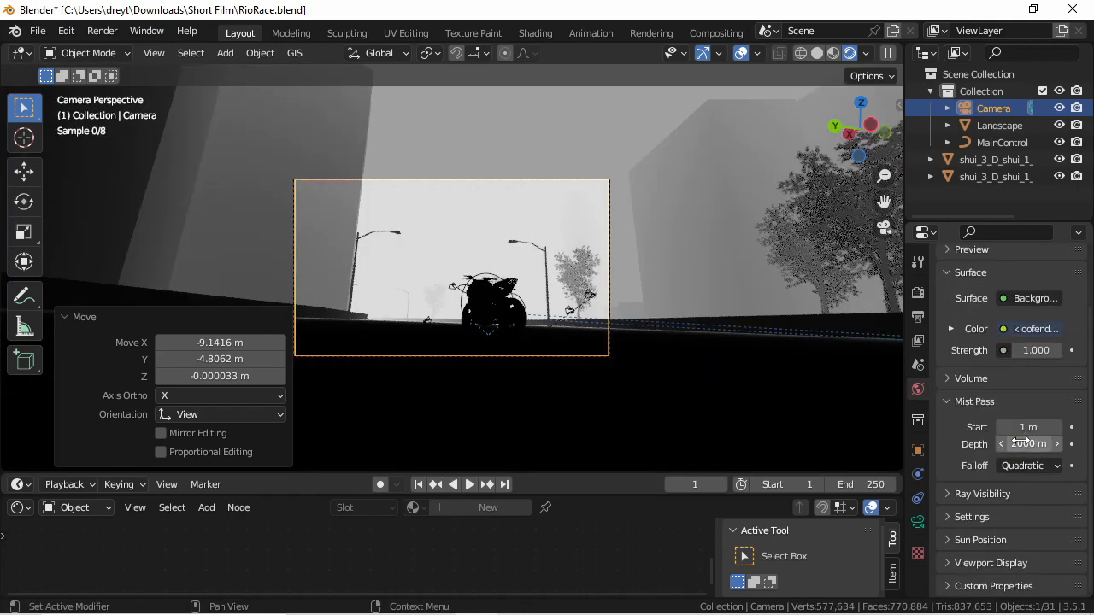
# - Show depth of field in solid shading and set the camera's F-Stop to 0.1 and focus distance to 30 m
pyautogui.click(918, 521)
pyautogui.scroll(-3, 1013, 437)
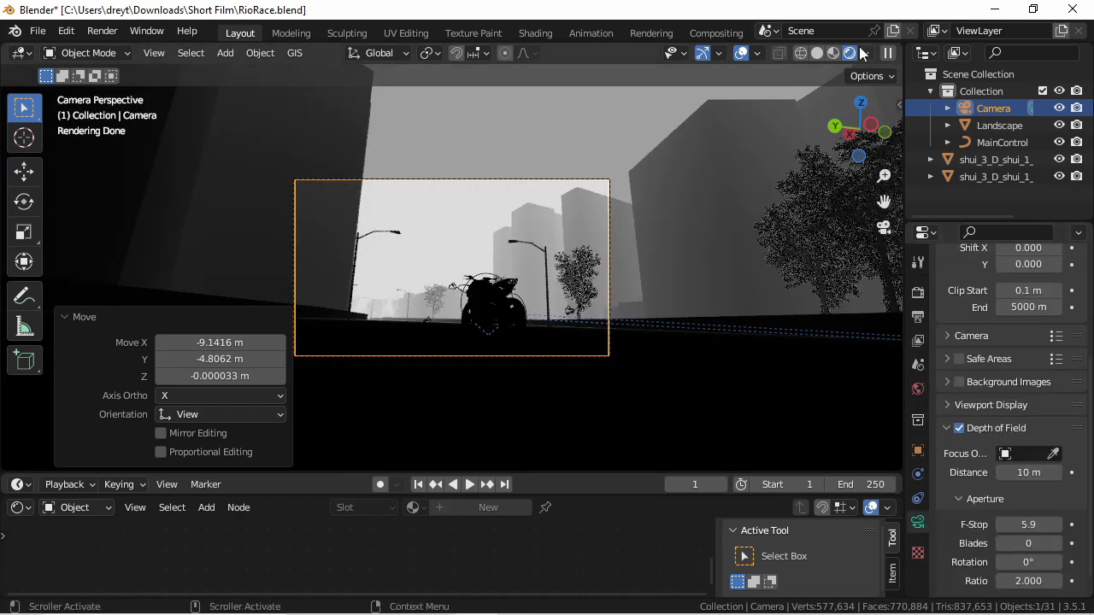
pyautogui.click(817, 53)
pyautogui.scroll(2, 436, 201)
pyautogui.moveTo(1028, 525)
pyautogui.mouseDown()
pyautogui.moveTo(1001, 525)
pyautogui.moveTo(1012, 525)
pyautogui.mouseUp()
pyautogui.click(887, 53)
pyautogui.click(788, 457)
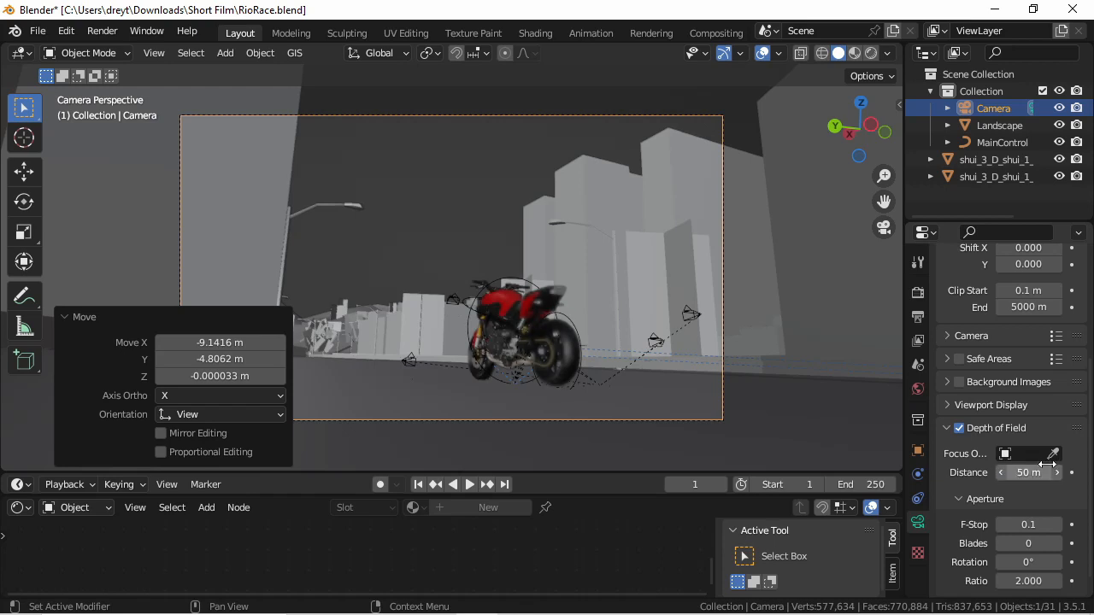
pyautogui.moveTo(1028, 476); pyautogui.dragTo(1000, 476)
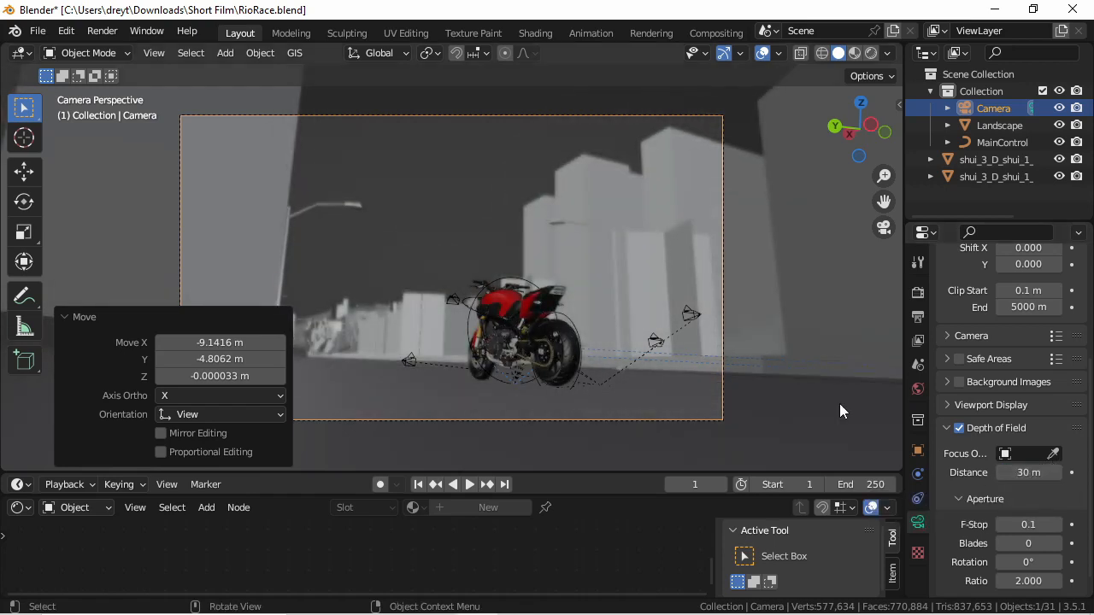
# - Return the viewport to rendered shading with the Combined render pass
pyautogui.click(871, 53)
pyautogui.click(887, 53)
pyautogui.click(843, 206)
pyautogui.click(535, 252)
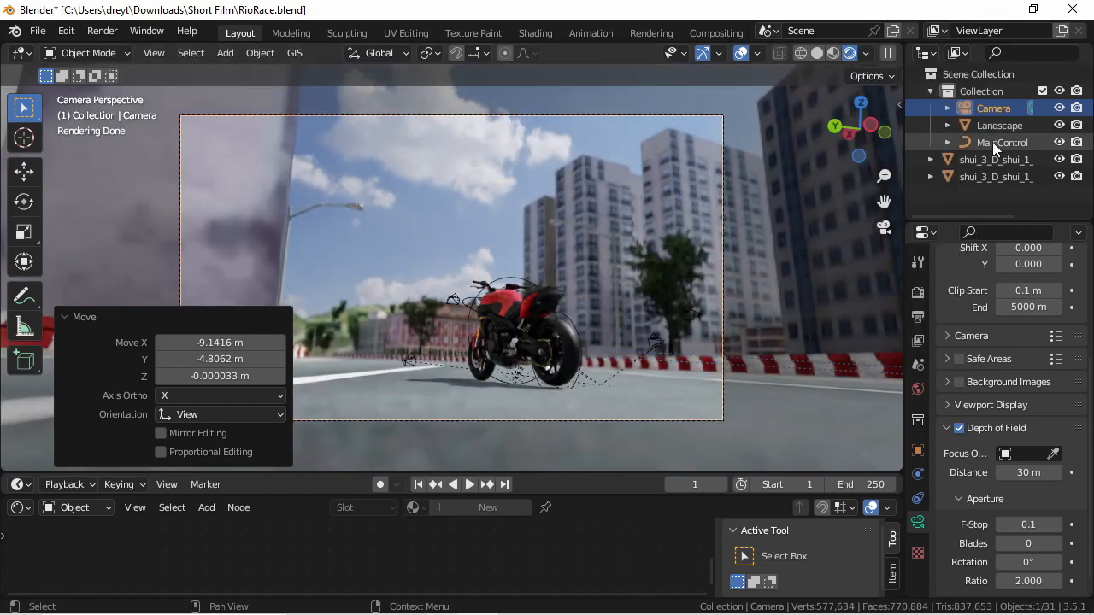
# - Adjust the height of MainControl along Z to seat the motorcycle on the road
pyautogui.click(993, 143)
pyautogui.press('g')
pyautogui.press('z')
pyautogui.click(574, 284)
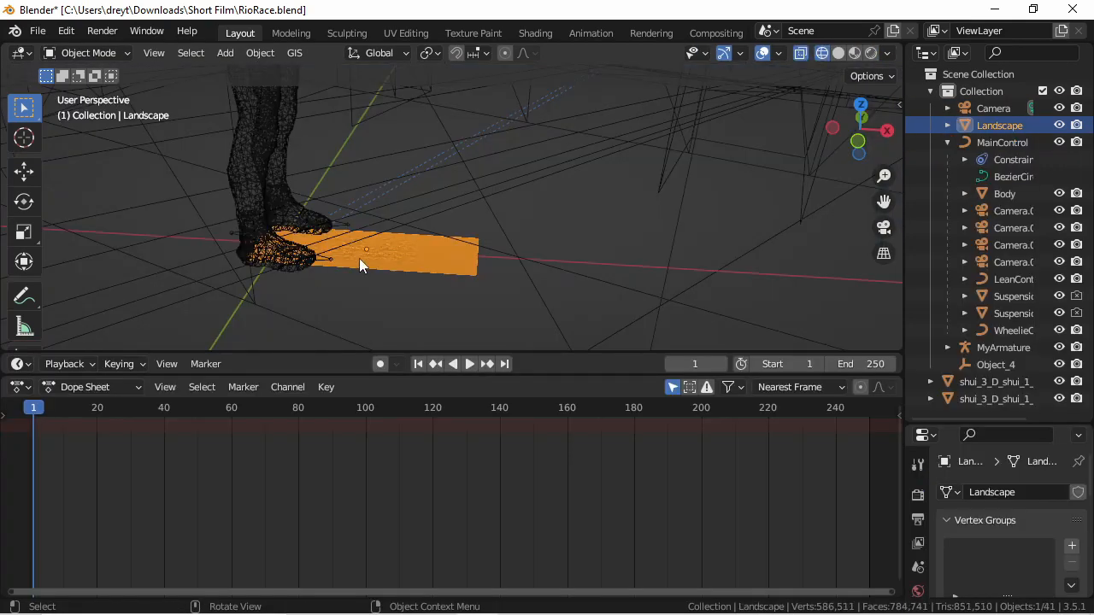
# - Delete the Landscape object and snap MyArmature to the 3D cursor
pyautogui.press('Delete')
pyautogui.click(317, 229)
pyautogui.press('g')
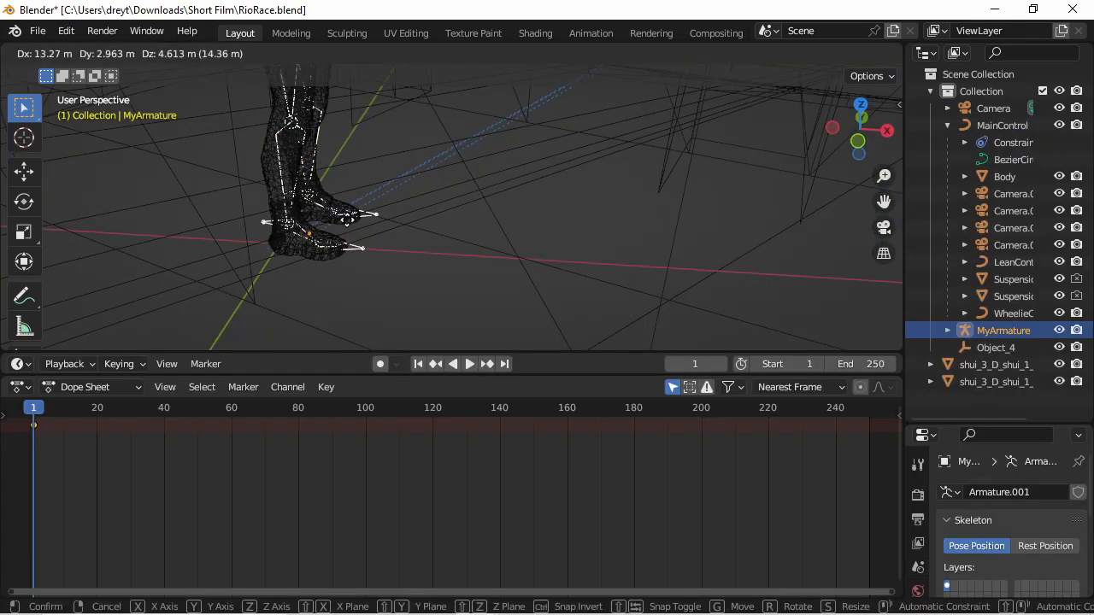
pyautogui.rightClick(346, 220)
pyautogui.moveTo(347, 219); pyautogui.dragTo(365, 182, button='middle')
pyautogui.scroll(-4, 365, 183)
pyautogui.hotkey('shift', 's')
pyautogui.click(366, 77)
pyautogui.moveTo(367, 103); pyautogui.dragTo(321, 248, button='middle')
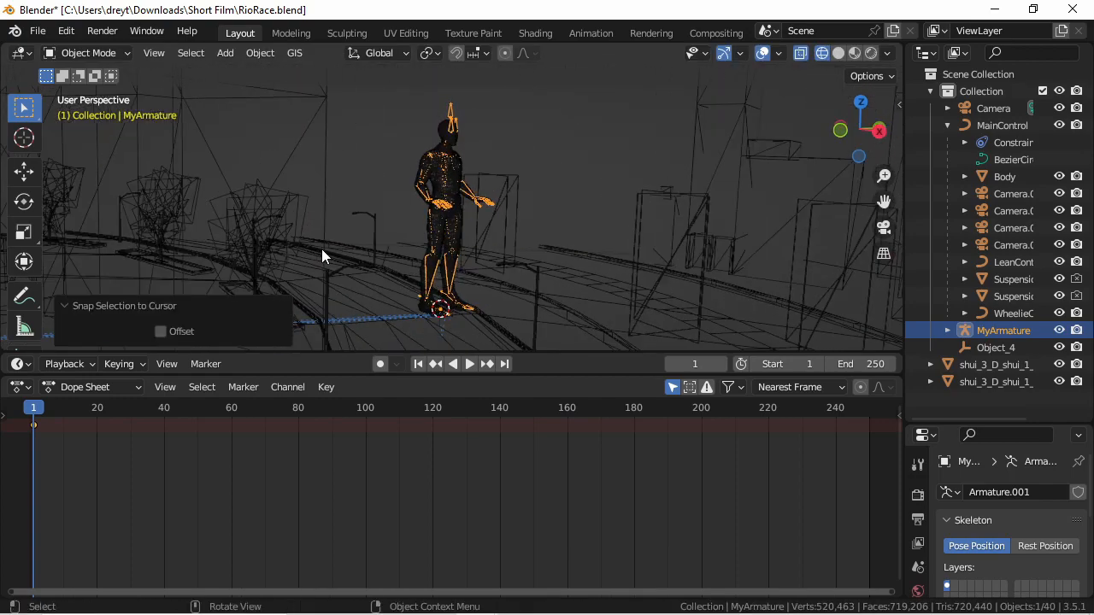
# - Scale MyArmature down by a factor of 0.1 and again by 0.5 to match the motorcycle's size
pyautogui.press('BackSpace')
pyautogui.write('1')
pyautogui.press('Return')
pyautogui.press('KP_1')
pyautogui.keyDown('shift'); pyautogui.moveTo(359, 314); pyautogui.dragTo(443, 206, button='middle'); pyautogui.keyUp('shift')
pyautogui.scroll(6, 443, 206)
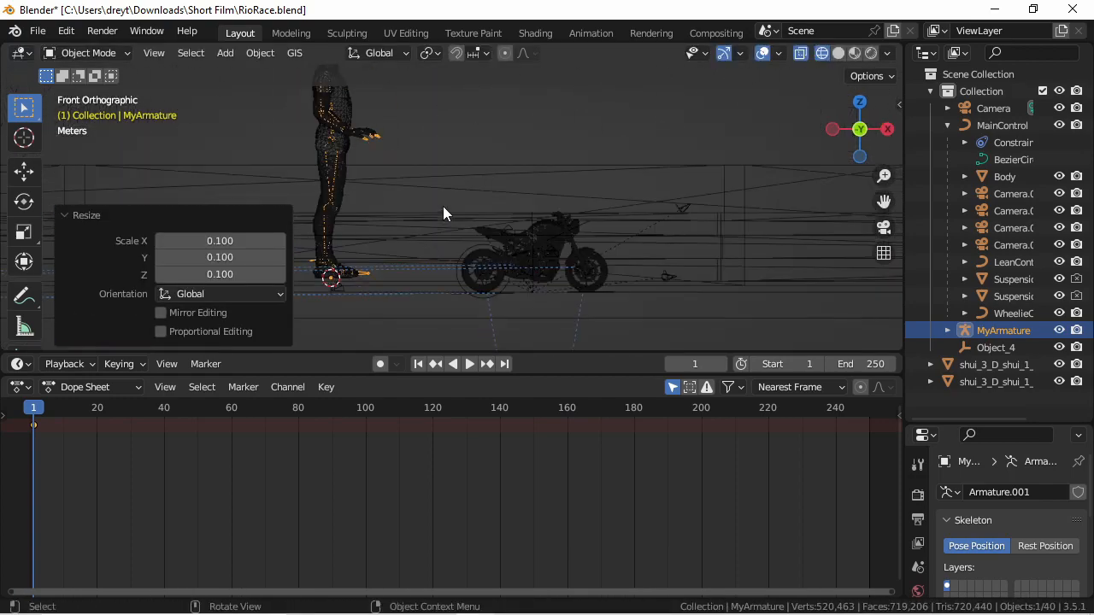
pyautogui.press('Return')
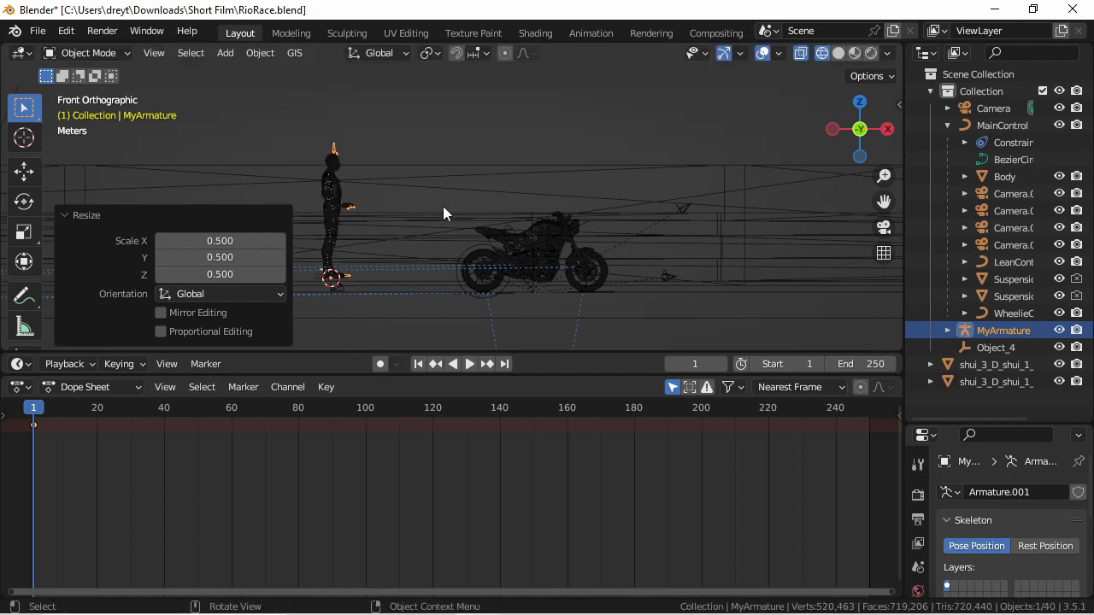
# - Move MyArmature next to the motorcycle, about 13.64 m in X, -1.02 m in Z and 9.88 m in Y
pyautogui.press('g')
pyautogui.click(443, 247)
pyautogui.press('KP_0')
pyautogui.press('KP_7')
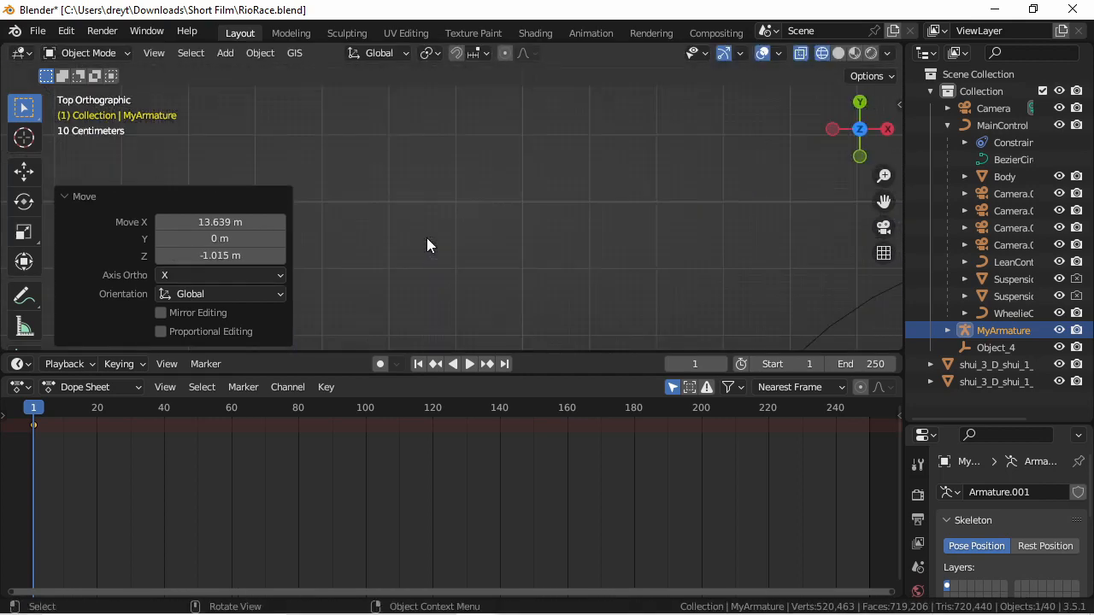
pyautogui.press('g')
pyautogui.click(499, 236)
pyautogui.press('KP_0')
pyautogui.click(411, 256)
# - Inspect the figure's placement beside the motorcycle in rendered shading, from around it and through the camera
pyautogui.click(850, 53)
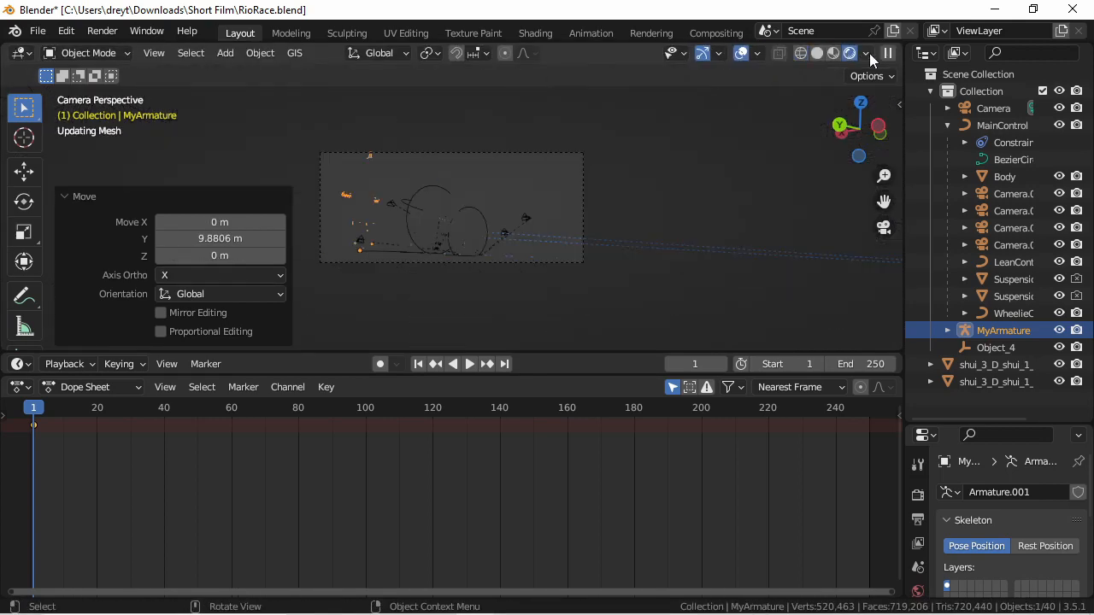
pyautogui.moveTo(392, 194)
pyautogui.mouseDown(button='middle')
pyautogui.moveTo(362, 190)
pyautogui.moveTo(591, 206)
pyautogui.mouseUp(button='middle')
pyautogui.scroll(-4, 592, 206)
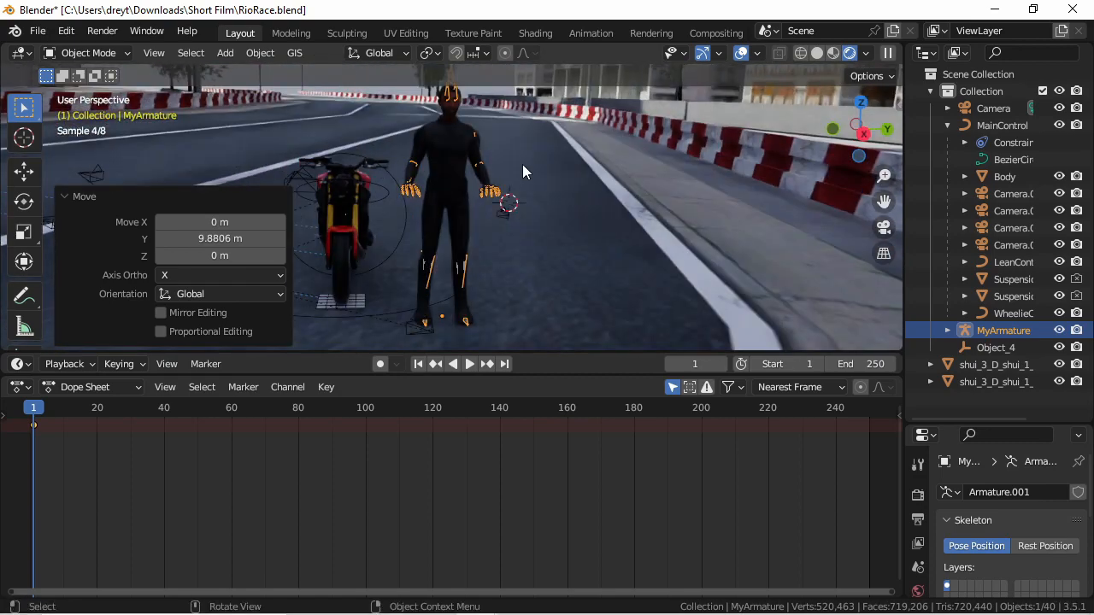
pyautogui.click(510, 165)
pyautogui.moveTo(523, 164); pyautogui.dragTo(437, 174, button='middle')
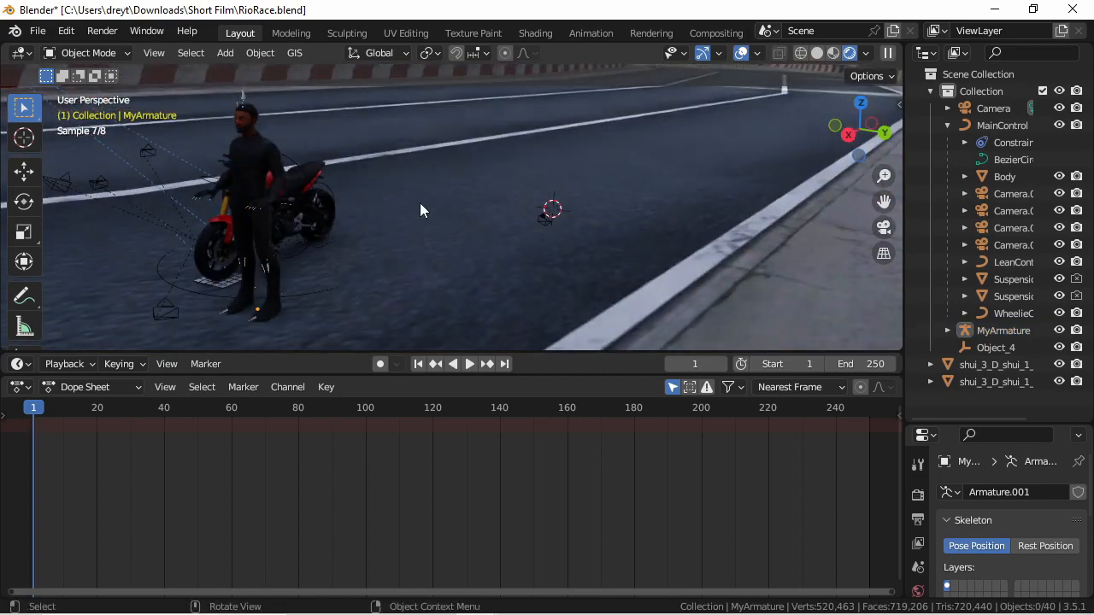
pyautogui.press('KP_0')
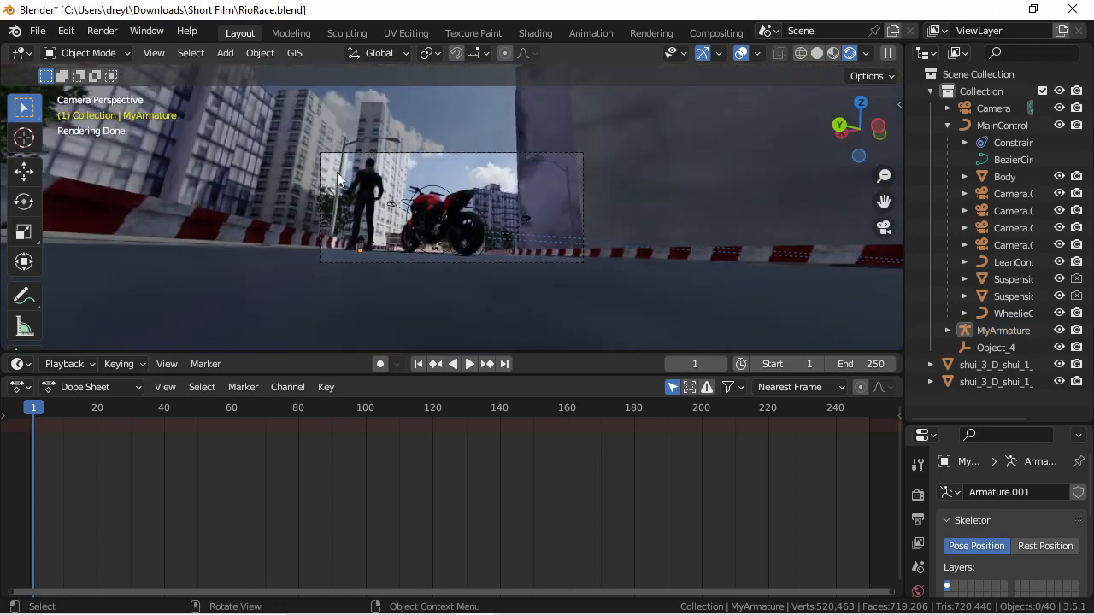
pyautogui.scroll(3, 334, 181)
# - Raise MainControl about 0.53 m along Z in the right side view and clear the selection
pyautogui.press('KP_3')
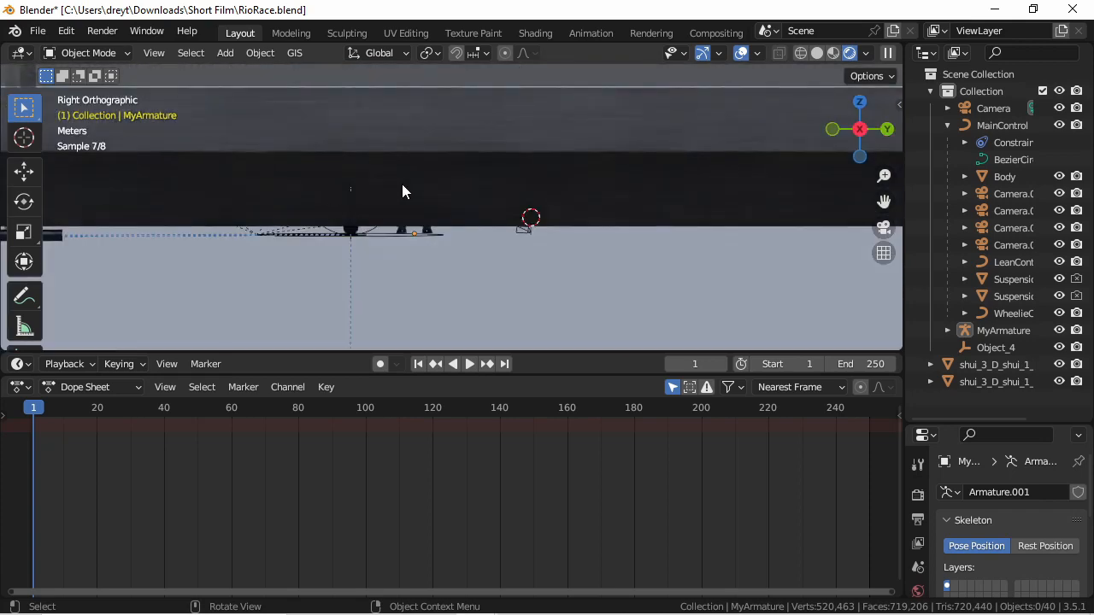
pyautogui.click(382, 247)
pyautogui.click(382, 247)
pyautogui.press('g')
pyautogui.press('z')
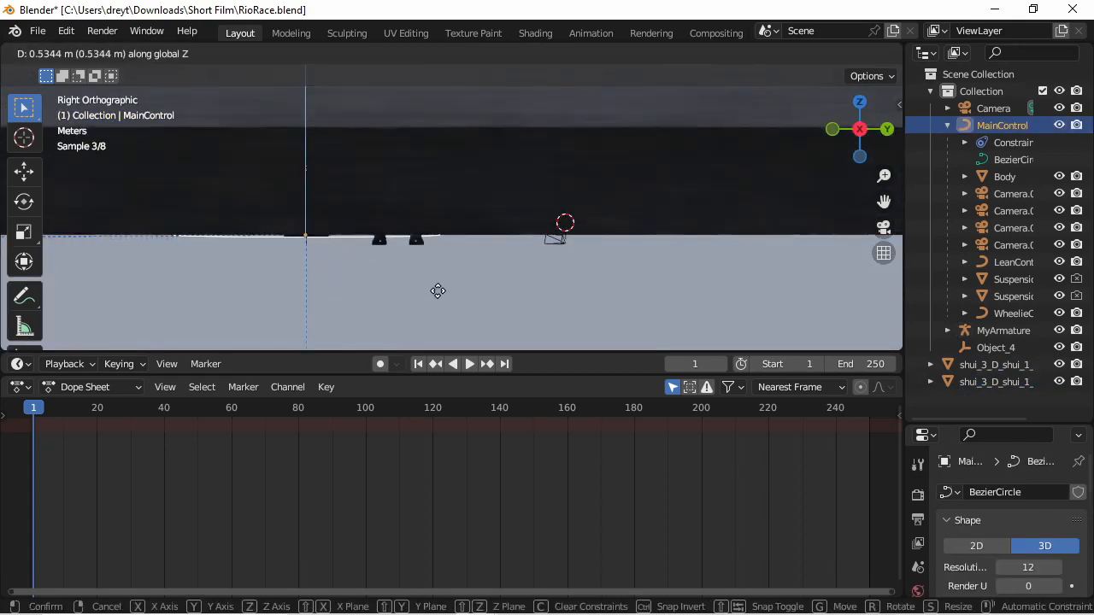
pyautogui.click(437, 290)
pyautogui.click(559, 245)
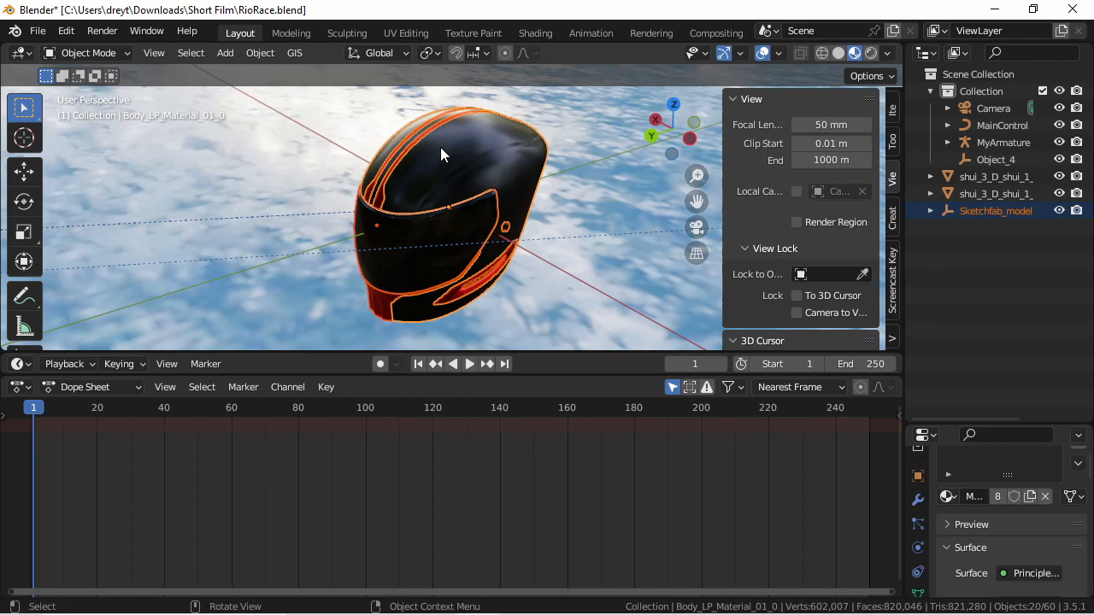
# - Clear the helmet parts' parents keeping their transformation, and join all its meshes except the visor glass
pyautogui.hotkey('alt', 'p')
pyautogui.click(440, 183)
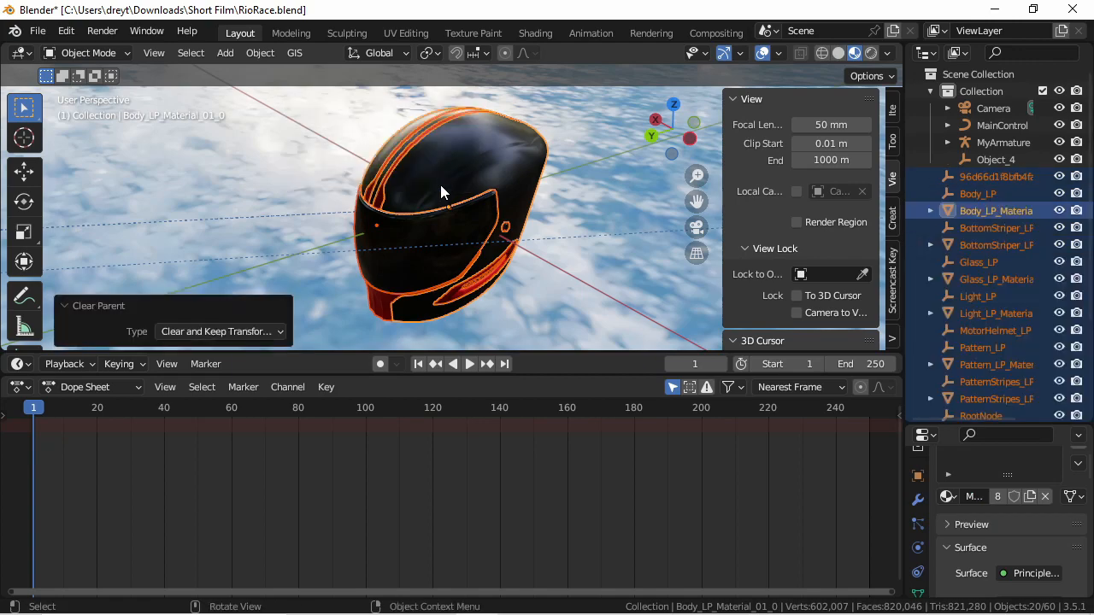
pyautogui.scroll(2, 439, 152)
pyautogui.moveTo(440, 185); pyautogui.dragTo(301, 162, button='middle')
pyautogui.keyDown('shift'); pyautogui.click(473, 126); pyautogui.keyUp('shift')
pyautogui.keyDown('shift'); pyautogui.click(473, 133); pyautogui.keyUp('shift')
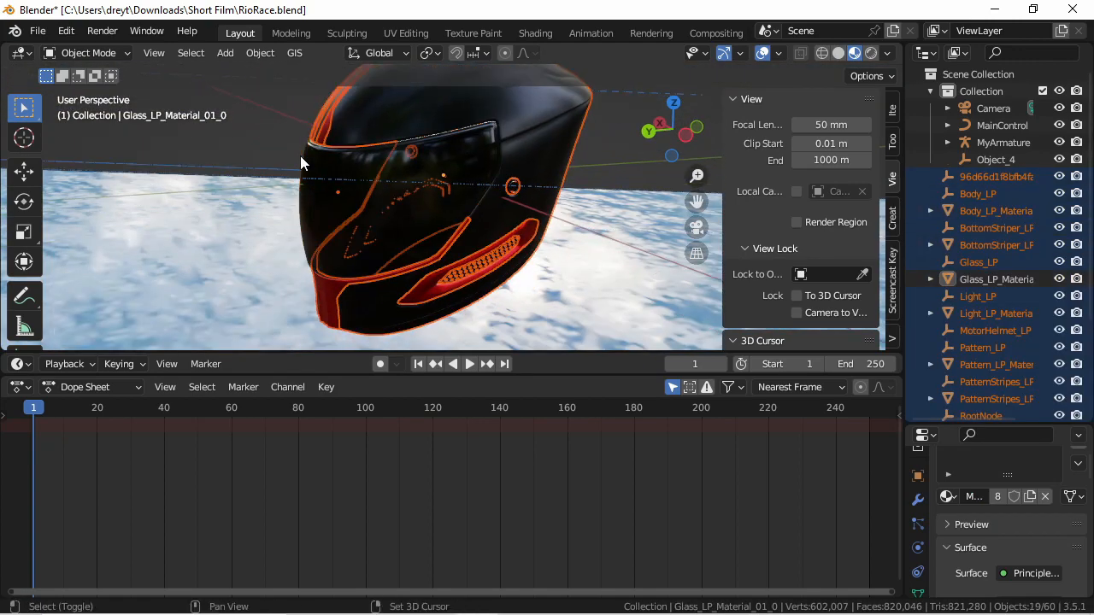
pyautogui.hotkey('ctrl', 'j')
# - Parent the visor glass mesh to the joined helmet body
pyautogui.click(387, 161)
pyautogui.press('KP_3')
pyautogui.keyDown('shift'); pyautogui.moveTo(375, 123); pyautogui.dragTo(505, 229, button='middle'); pyautogui.keyUp('shift')
pyautogui.press('g')
pyautogui.rightClick(494, 141)
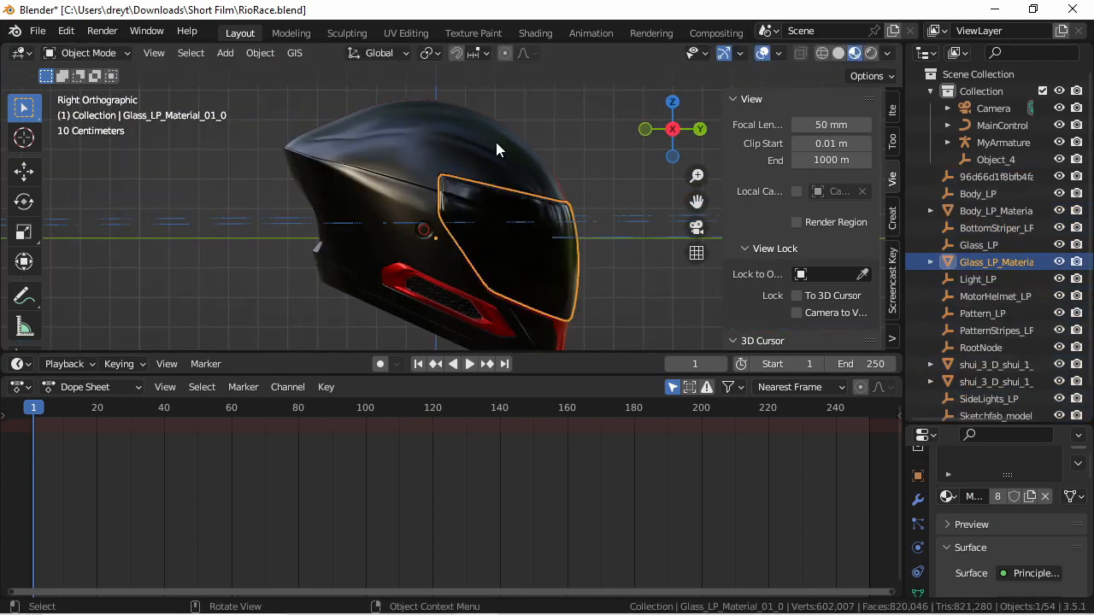
pyautogui.hotkey('ctrl', 'p')
pyautogui.click(449, 152)
# - Rename the joined helmet body mesh to Helmet and its child glass mesh to Visor
pyautogui.click(978, 278)
pyautogui.click(978, 246)
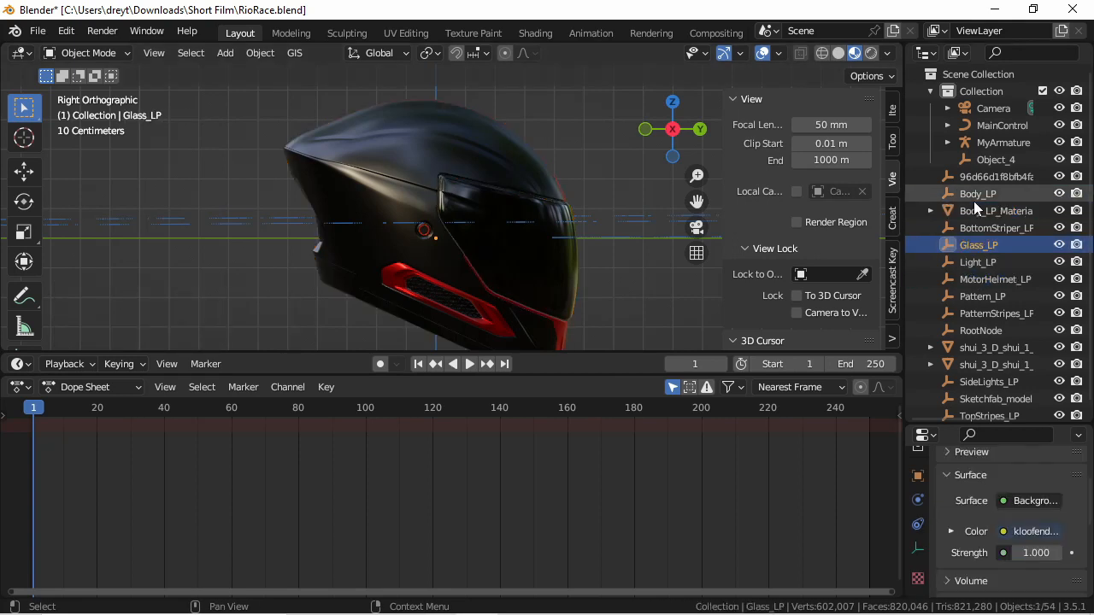
pyautogui.doubleClick(967, 211)
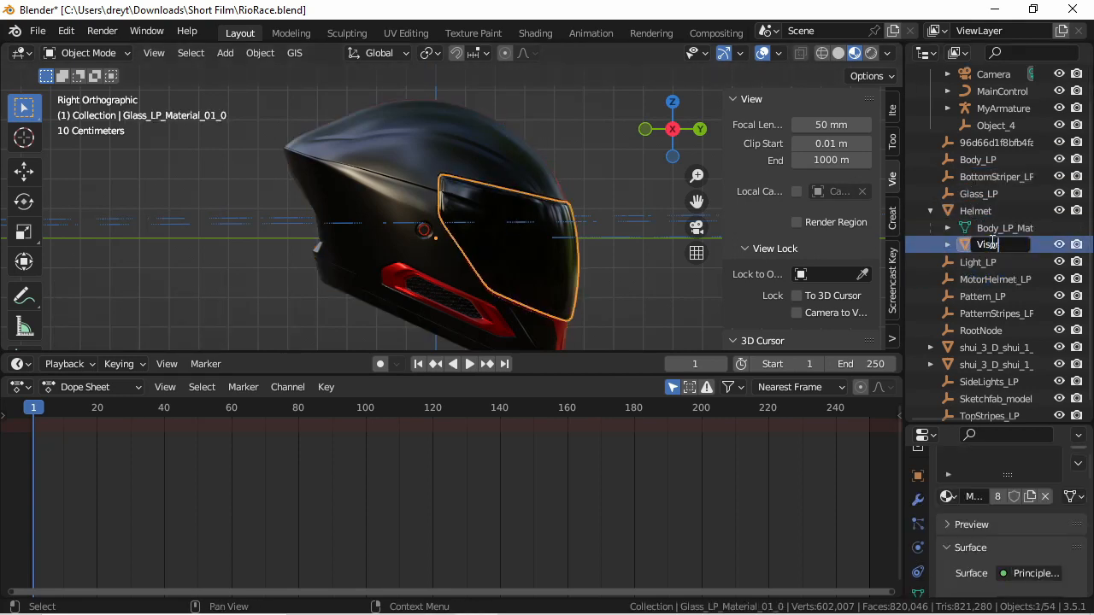
pyautogui.press('Return')
# - Delete the leftover empties from the helmet import, including RootNode, Light_LP, SideLights_LP, Sketchfab_model, TopStripes_LP and Body_LP
pyautogui.scroll(1, 983, 205)
pyautogui.click(971, 299)
pyautogui.scroll(-2, 1009, 342)
pyautogui.click(983, 317)
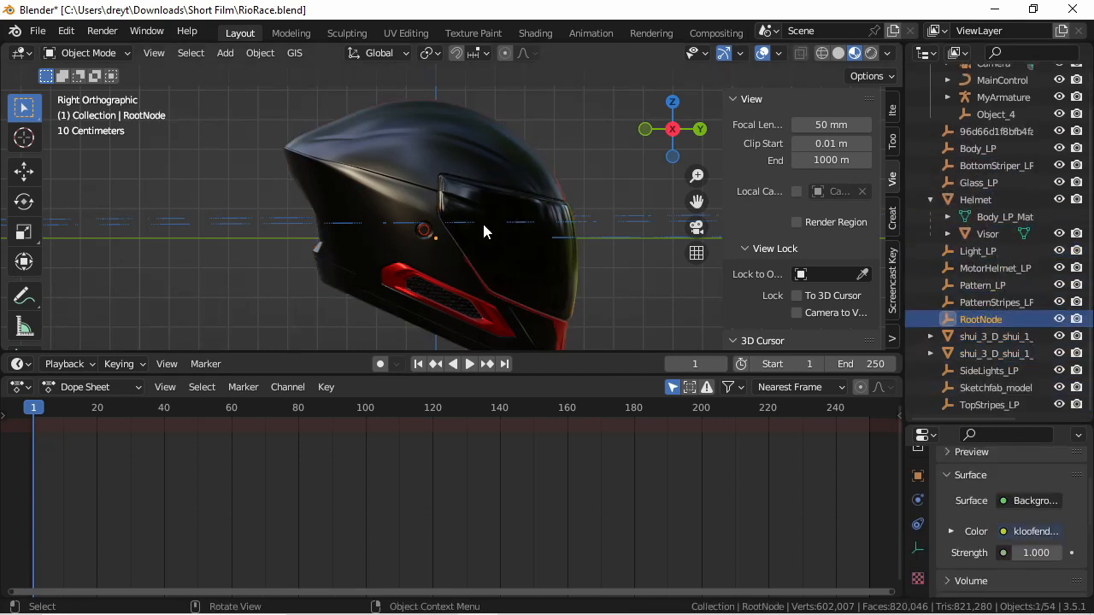
pyautogui.click(979, 252)
pyautogui.scroll(1, 976, 291)
pyautogui.click(985, 329)
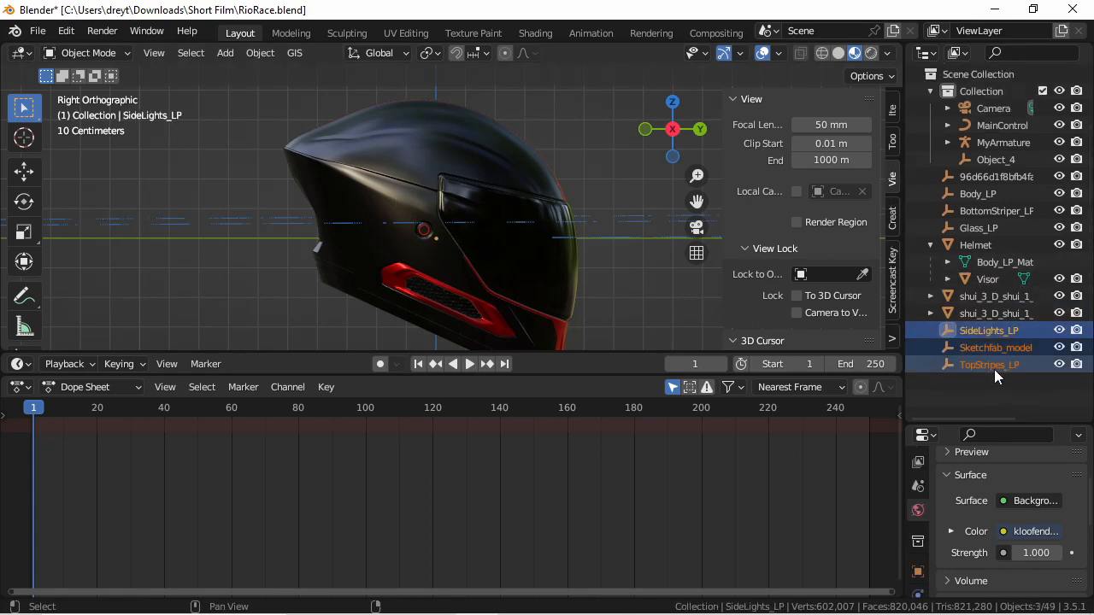
pyautogui.click(974, 245)
pyautogui.click(992, 211)
pyautogui.keyDown('shift'); pyautogui.click(980, 195); pyautogui.keyUp('shift')
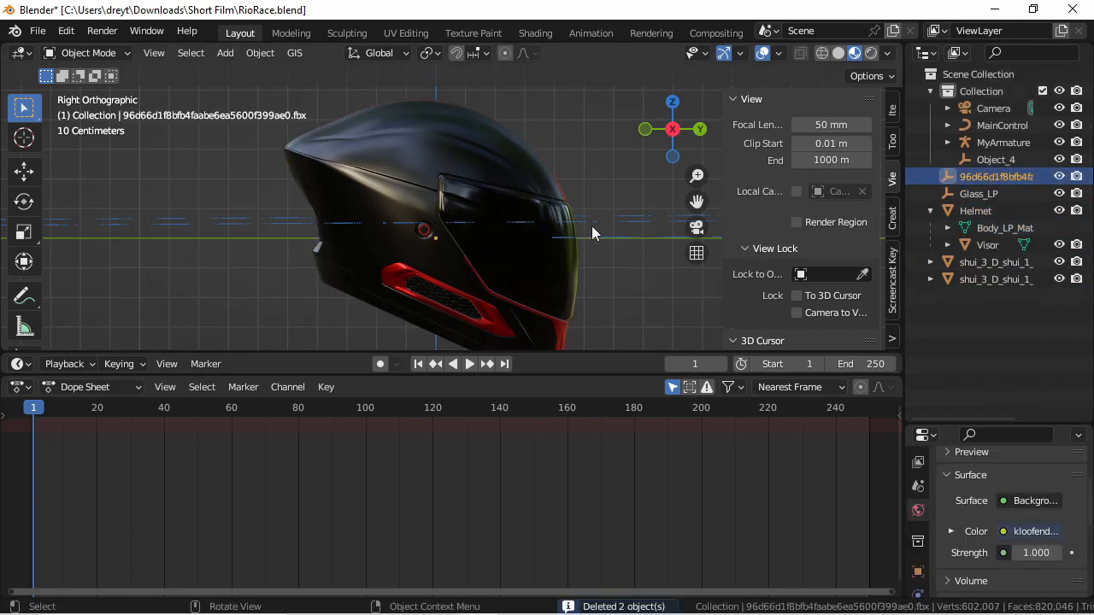
# - Snap the Helmet object to the 3D cursor near the motorcycle
pyautogui.click(974, 177)
pyautogui.hotkey('shift', 's')
pyautogui.click(564, 95)
pyautogui.scroll(-14, 518, 178)
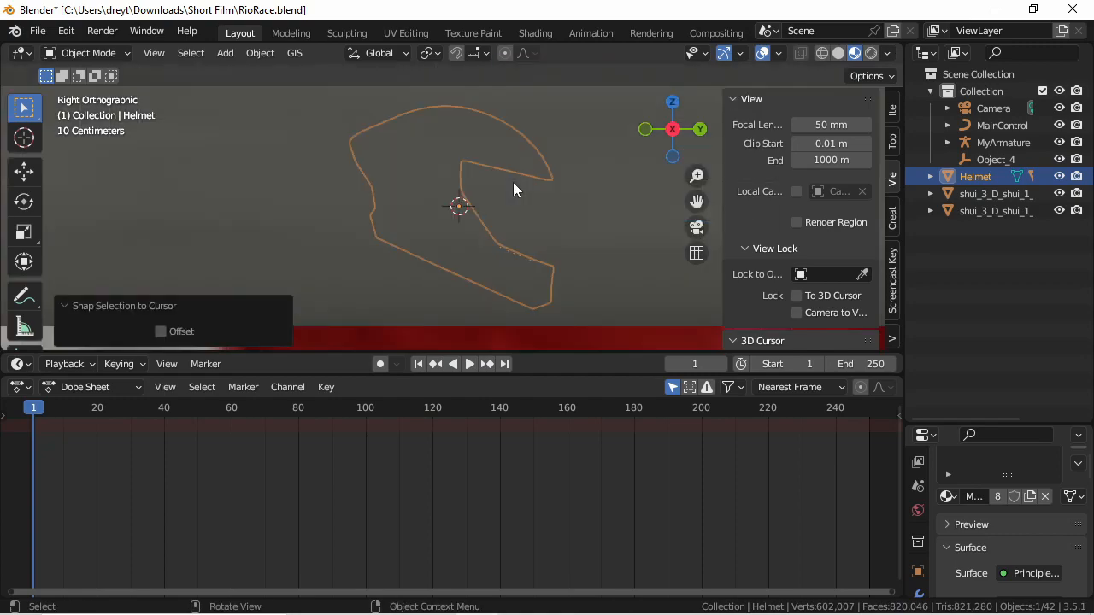
# - Snap the 3D cursor to the rider's Wolf3D_Head object
pyautogui.moveTo(513, 182); pyautogui.dragTo(478, 176, button='middle')
pyautogui.scroll(6, 534, 154)
pyautogui.click(529, 128)
pyautogui.click(541, 189)
pyautogui.hotkey('shift', 's')
pyautogui.click(539, 286)
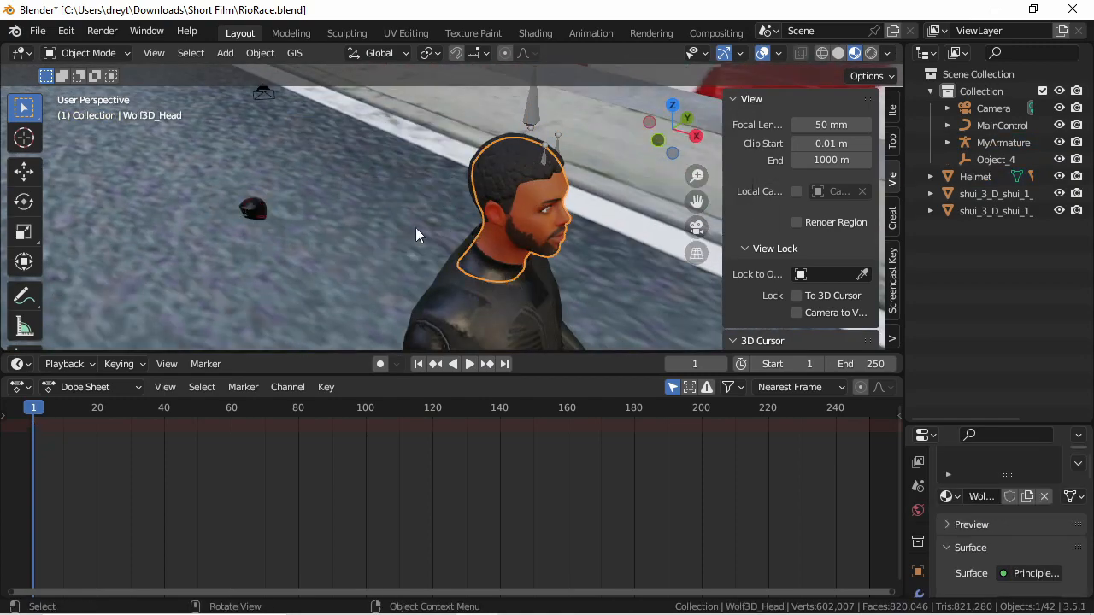
# - Snap the 3D cursor to the rider's head geometry in Edit Mode, and snap the Helmet to that cursor position
pyautogui.moveTo(419, 229); pyautogui.dragTo(440, 190, button='middle')
pyautogui.click(458, 144)
pyautogui.press('Tab')
pyautogui.hotkey('shift', 's')
pyautogui.click(458, 240)
pyautogui.press('Tab')
pyautogui.click(278, 246)
pyautogui.hotkey('shift', 's')
pyautogui.click(286, 138)
# - Rotate the Helmet 90° in the top wireframe view and scale it by 1.5
pyautogui.press('KP_7')
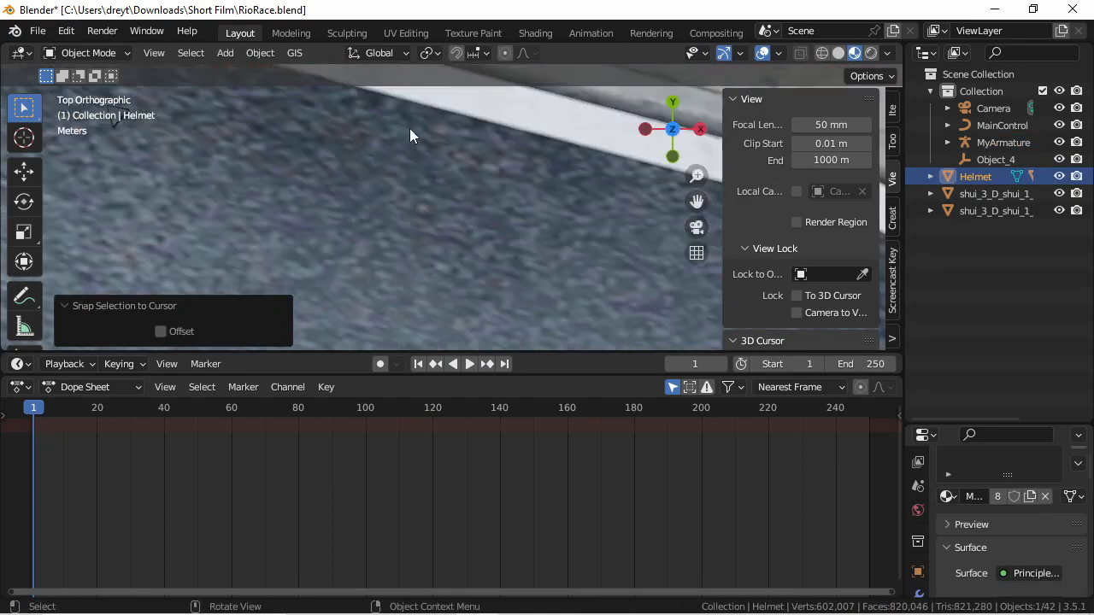
pyautogui.press('z')
pyautogui.click(317, 141)
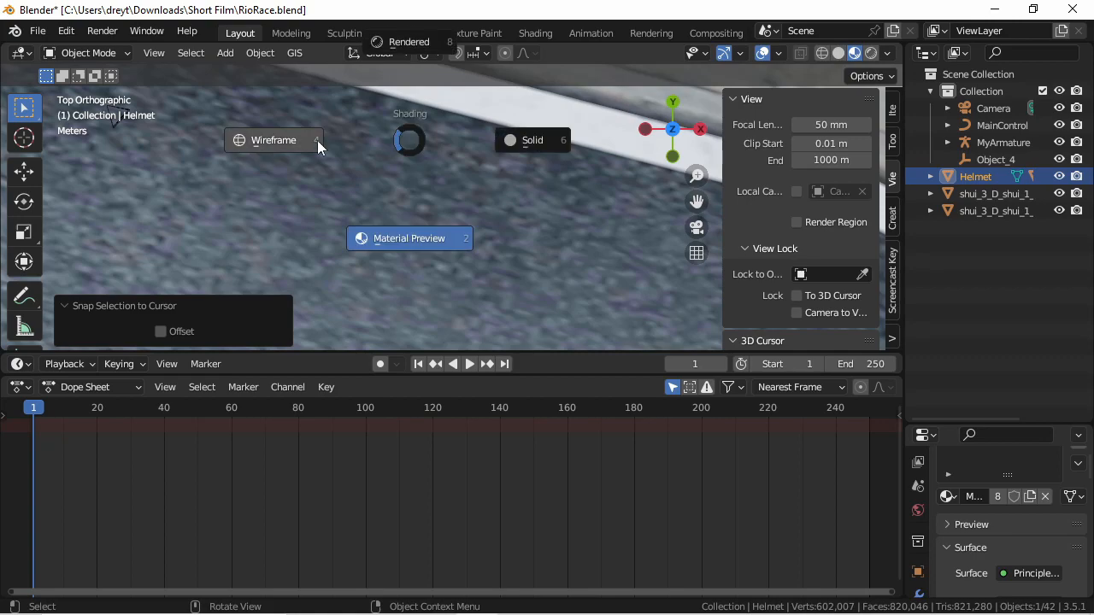
pyautogui.click(317, 141)
pyautogui.scroll(6, 537, 220)
pyautogui.press('r')
pyautogui.press('9')
pyautogui.press('0')
pyautogui.press('Return')
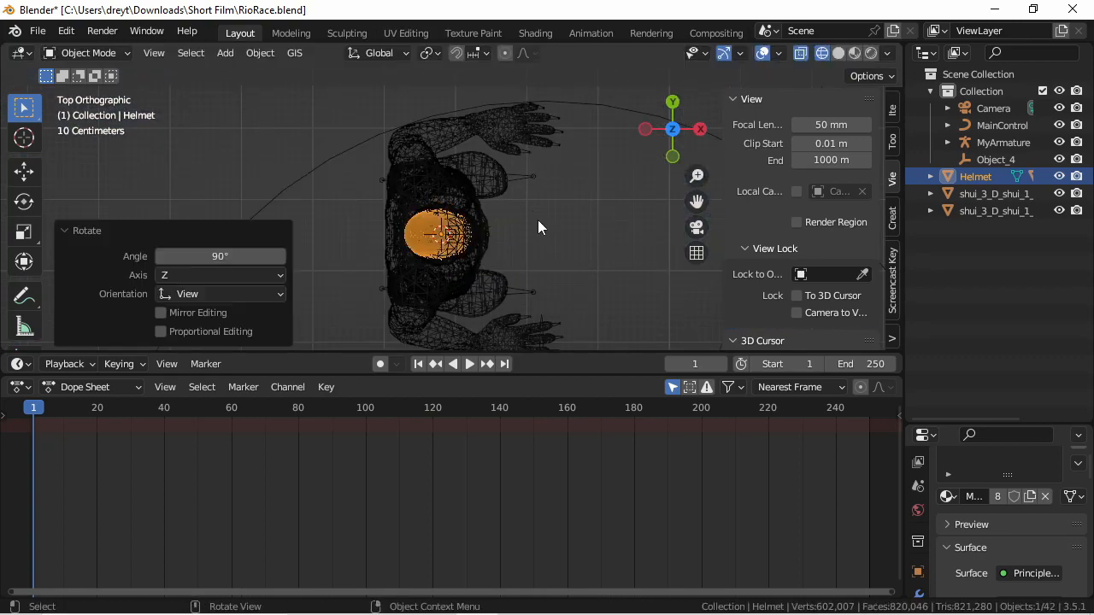
pyautogui.write('s1.5')
pyautogui.press('Return')
# - Move the Helmet along Z in solid shading so that it fits over the rider's head
pyautogui.scroll(-5, 537, 220)
pyautogui.moveTo(440, 287)
pyautogui.mouseDown(button='middle')
pyautogui.moveTo(408, 179)
pyautogui.moveTo(419, 248)
pyautogui.mouseUp(button='middle')
pyautogui.scroll(4, 428, 214)
pyautogui.click(839, 53)
pyautogui.scroll(3, 513, 197)
pyautogui.moveTo(530, 196); pyautogui.dragTo(427, 202, button='middle')
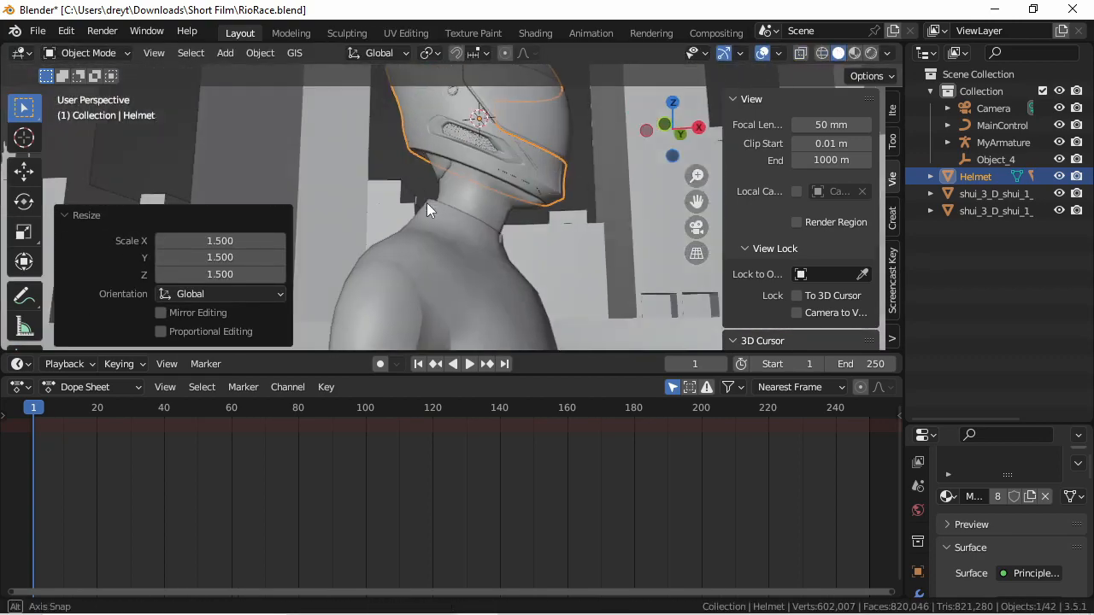
pyautogui.press('g')
pyautogui.press('z')
pyautogui.click(506, 224)
pyautogui.moveTo(504, 225)
pyautogui.mouseDown(button='middle')
pyautogui.moveTo(367, 237)
pyautogui.moveTo(607, 249)
pyautogui.mouseUp(button='middle')
# - Enable In Front display for MyArmature so its bones show through the helmet
pyautogui.click(507, 92)
pyautogui.scroll(-3, 921, 555)
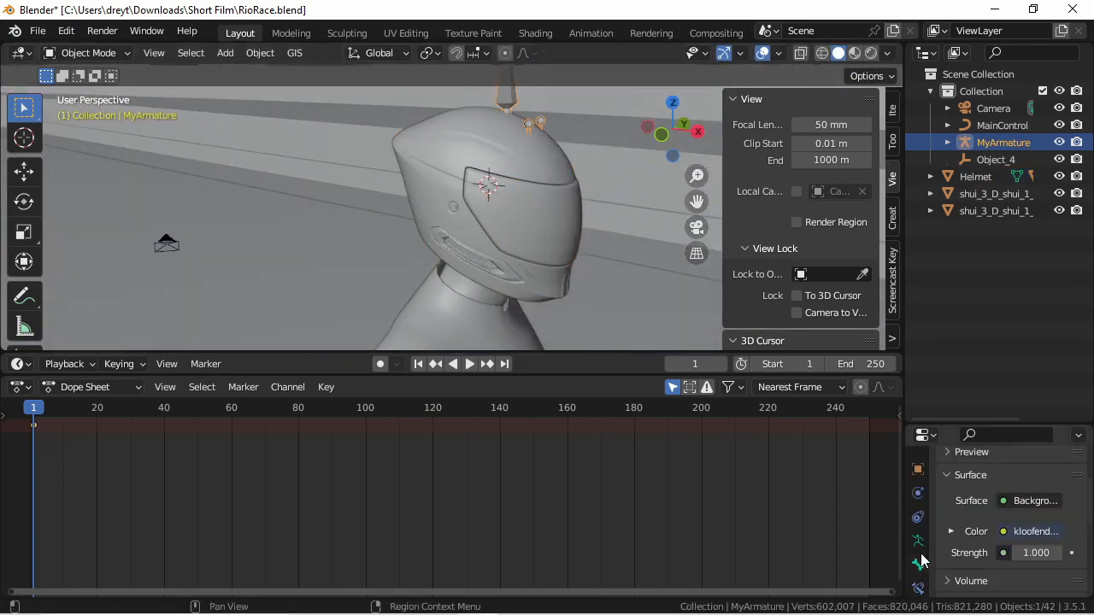
pyautogui.moveTo(479, 225); pyautogui.dragTo(460, 208, button='middle')
pyautogui.hotkey('ctrl', 'Tab')
pyautogui.click(460, 208)
pyautogui.hotkey('ctrl', 'Tab')
# - Parent the Helmet to MyArmature's Head bone and check the link with a test rotation of the bone that is cancelled
pyautogui.click(439, 164)
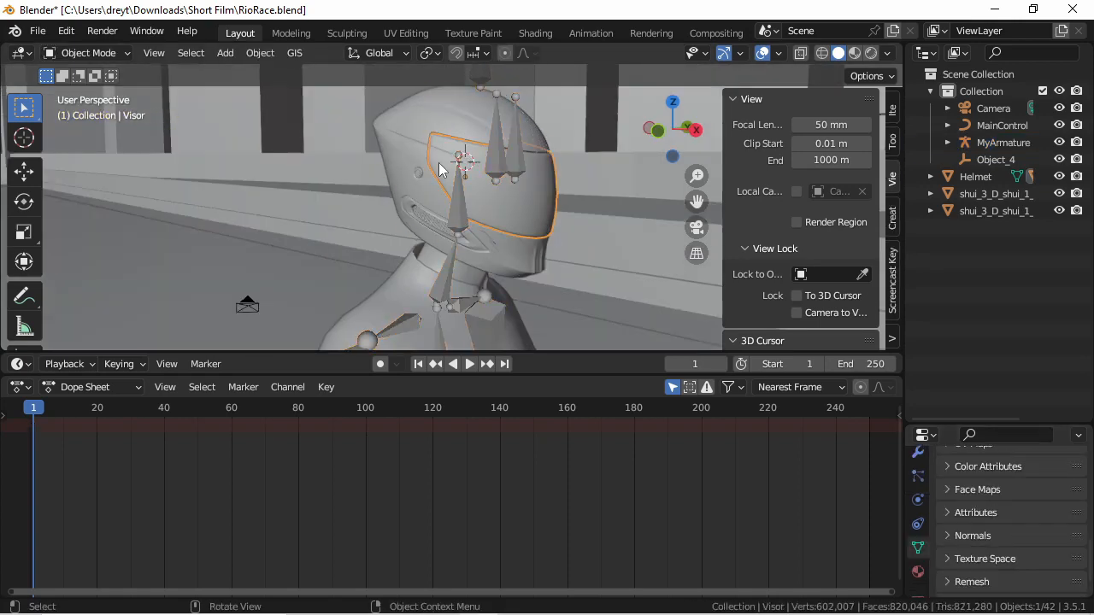
pyautogui.click(439, 166)
pyautogui.keyDown('shift'); pyautogui.click(455, 216); pyautogui.keyUp('shift')
pyautogui.hotkey('ctrl', 'Tab')
pyautogui.hotkey('ctrl', 'p')
pyautogui.click(423, 337)
pyautogui.click(455, 210)
pyautogui.press('r')
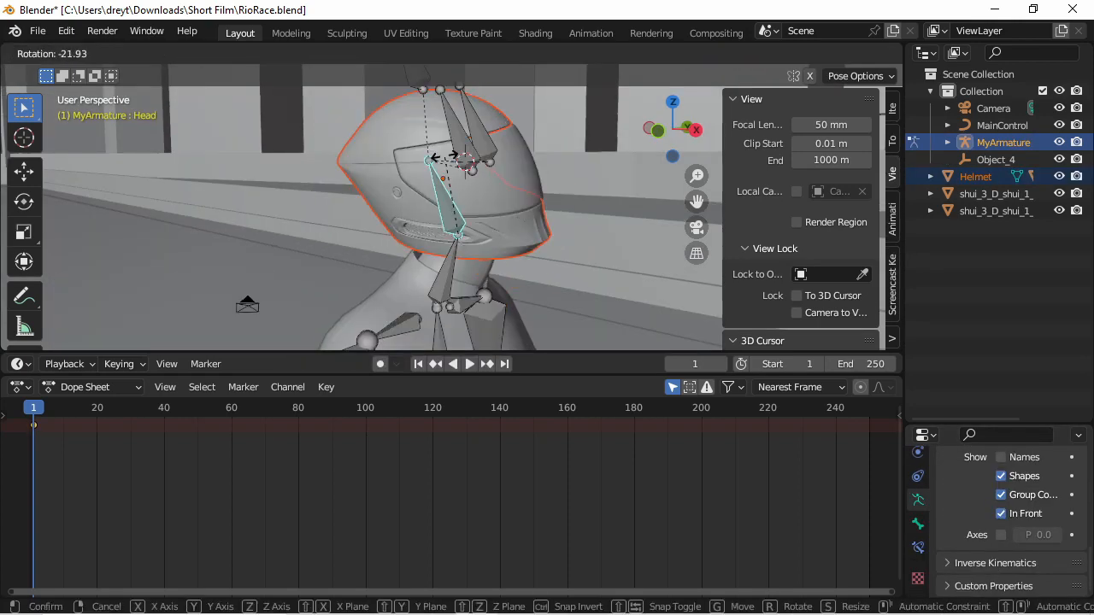
pyautogui.rightClick(436, 175)
# - Switch to Material Preview shading, return the armature to Object Mode and turn off its In Front display
pyautogui.moveTo(445, 183); pyautogui.dragTo(483, 184, button='middle')
pyautogui.click(854, 53)
pyautogui.moveTo(566, 184); pyautogui.dragTo(513, 184, button='middle')
pyautogui.click(504, 175)
pyautogui.hotkey('ctrl', 'Tab')
pyautogui.click(517, 188)
pyautogui.click(499, 169)
pyautogui.click(1002, 513)
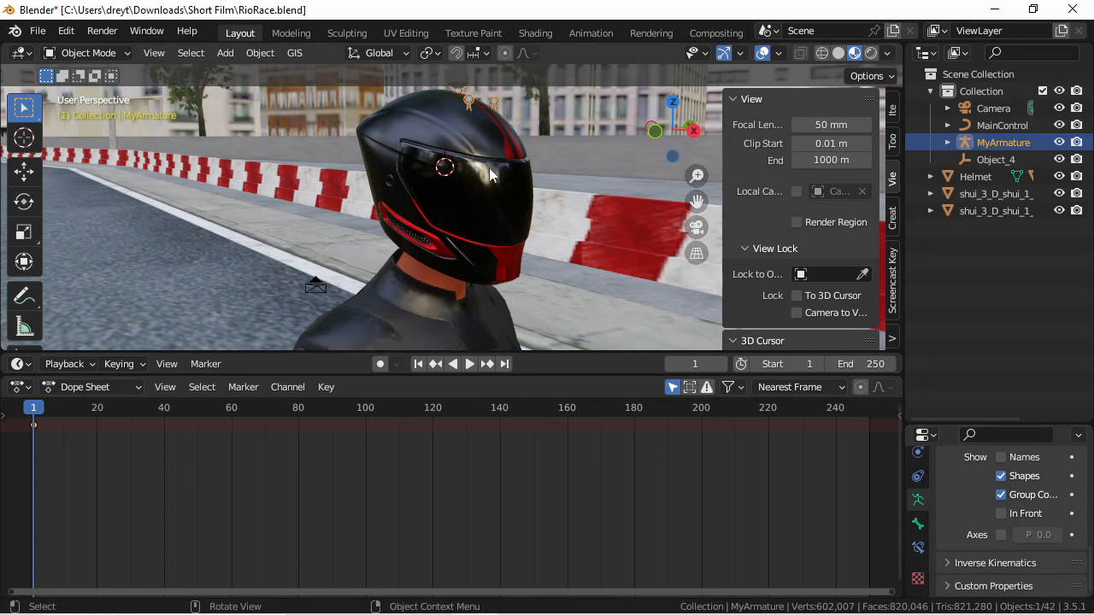
# - Make the Visor's Material_01 a single-user copy and display its nodes in a shader editor below the viewport
pyautogui.click(490, 171)
pyautogui.click(918, 548)
pyautogui.scroll(8, 947, 517)
pyautogui.moveTo(991, 425); pyautogui.dragTo(991, 240)
pyautogui.click(946, 409)
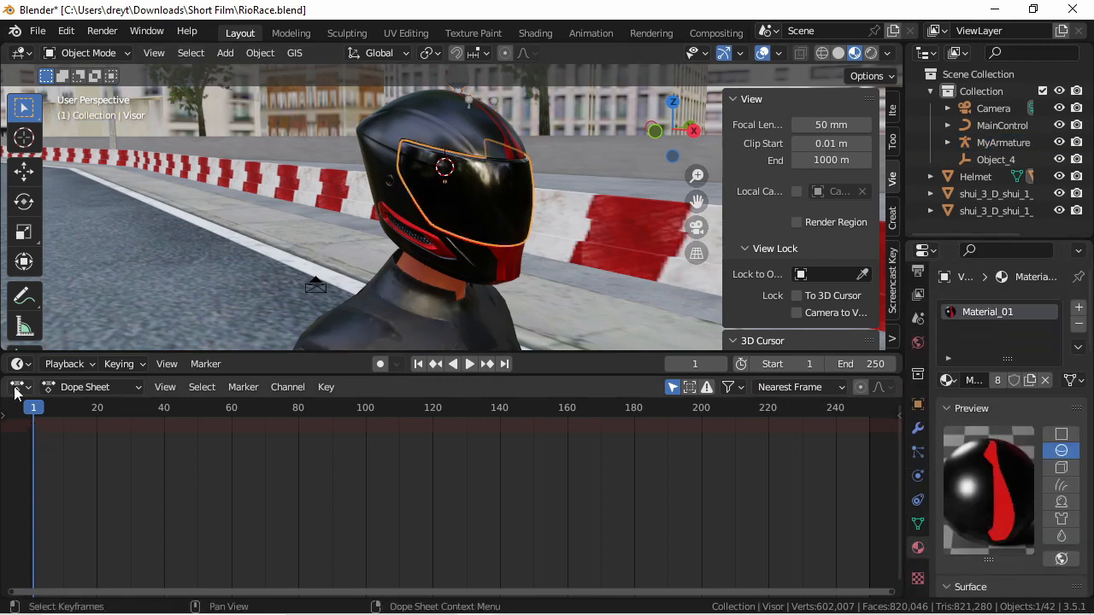
pyautogui.click(19, 388)
pyautogui.click(68, 531)
pyautogui.scroll(-3, 325, 453)
pyautogui.moveTo(325, 406); pyautogui.dragTo(320, 466, button='middle')
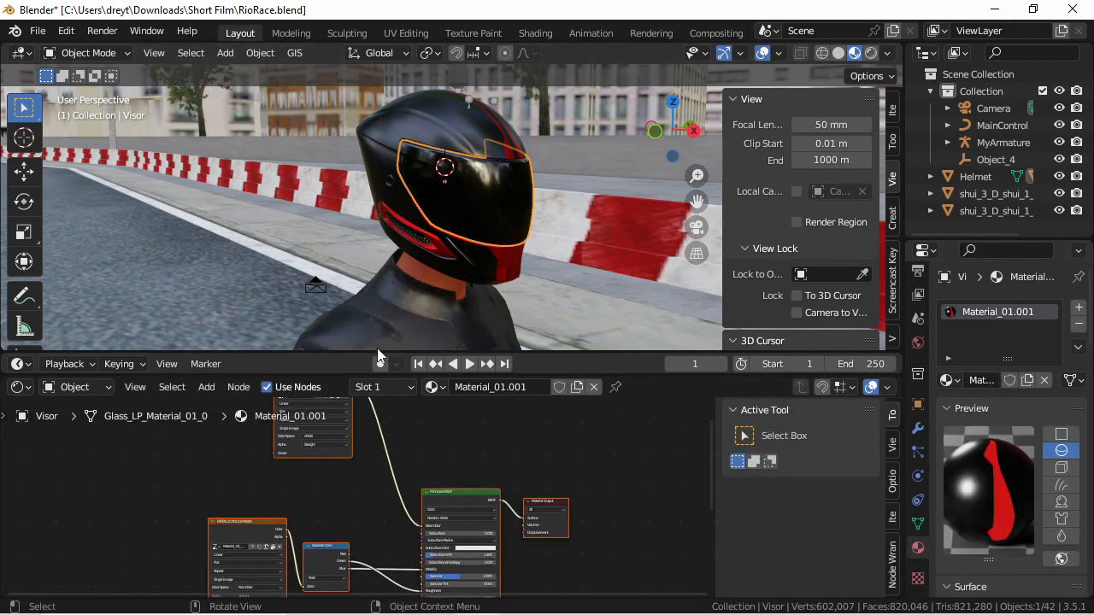
# - Move the Material Output node aside and insert a Mix Shader between it and the Principled BSDF
pyautogui.click(564, 503)
pyautogui.moveTo(564, 502); pyautogui.dragTo(677, 488)
pyautogui.hotkey('shift', 'a')
pyautogui.click(666, 239)
pyautogui.click(565, 490)
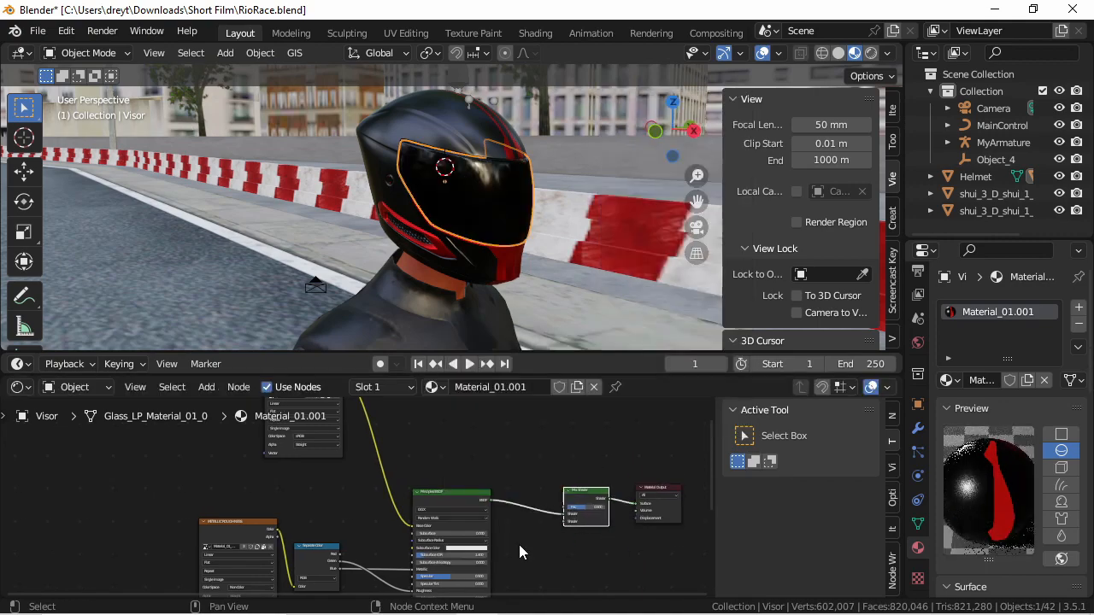
# - Add a Glass BSDF node and connect it to the Mix Shader's second shader input
pyautogui.hotkey('shift', 'a')
pyautogui.moveTo(500, 475)
pyautogui.click(597, 216)
pyautogui.click(517, 544)
pyautogui.moveTo(565, 548); pyautogui.dragTo(564, 523)
# - Set the visor material's blend mode to Alpha Blend
pyautogui.moveTo(500, 231)
pyautogui.mouseDown(button='middle')
pyautogui.moveTo(607, 244)
pyautogui.moveTo(590, 248)
pyautogui.mouseUp(button='middle')
pyautogui.scroll(-20, 1008, 479)
pyautogui.click(1011, 495)
pyautogui.scroll(3, 952, 410)
pyautogui.click(1007, 497)
# - Inspect the transparent visor and the helmeted rider in rendered shading with nothing selected, and save the file
pyautogui.click(871, 53)
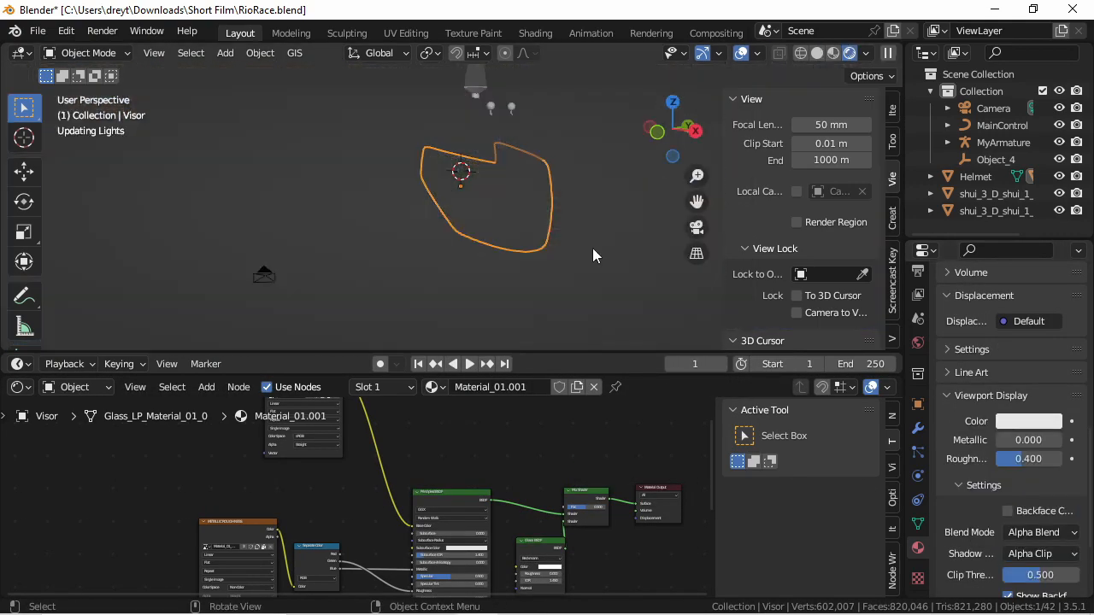
pyautogui.scroll(3, 592, 248)
pyautogui.moveTo(560, 301); pyautogui.dragTo(540, 307, button='middle')
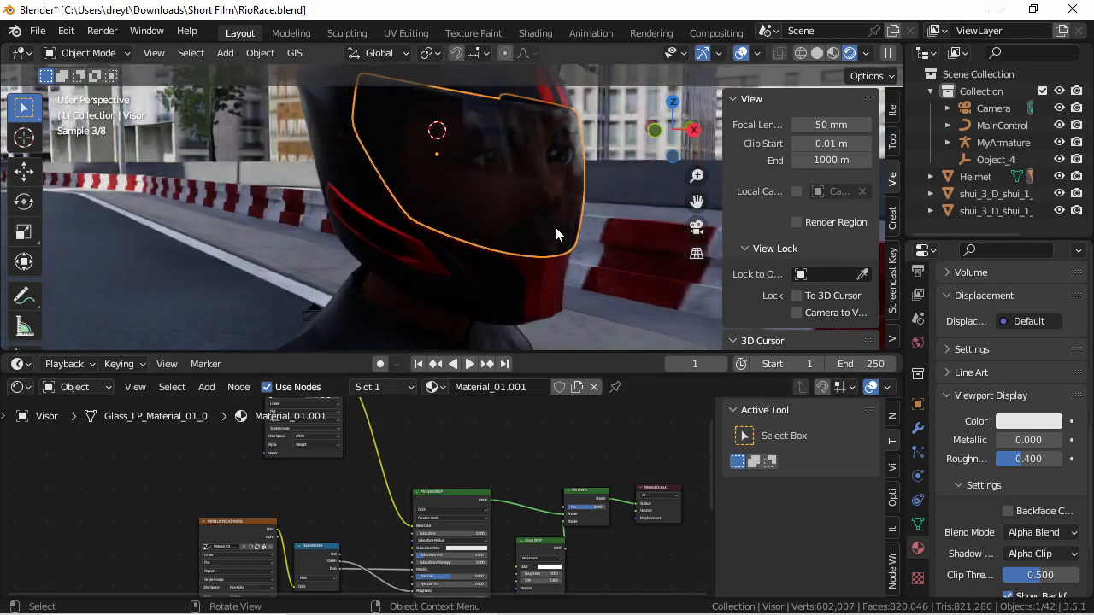
pyautogui.moveTo(311, 217); pyautogui.dragTo(437, 273, button='middle')
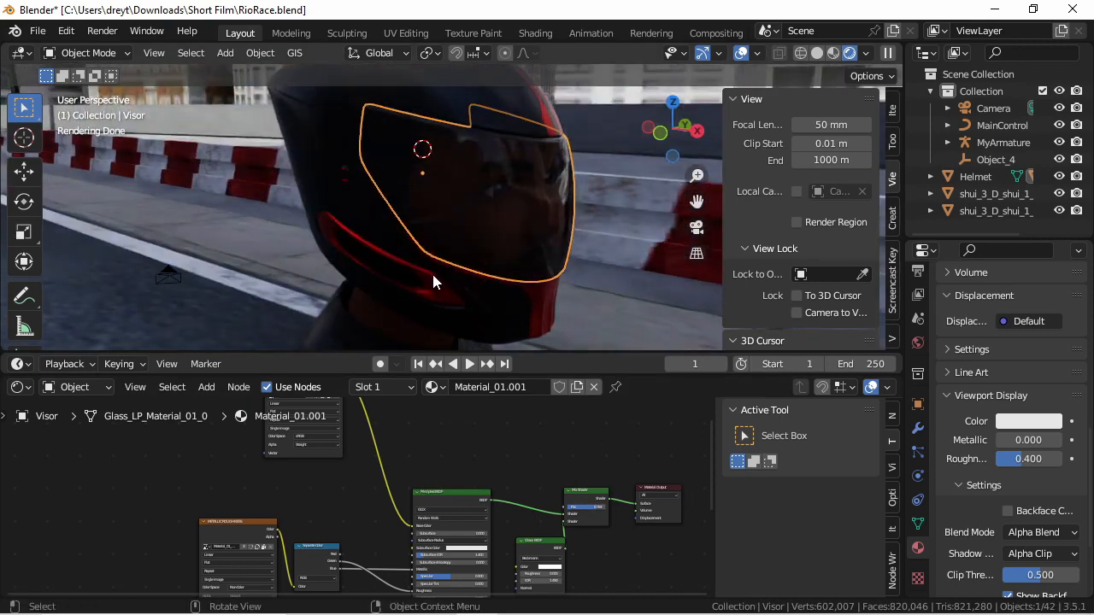
pyautogui.hotkey('alt', 'a')
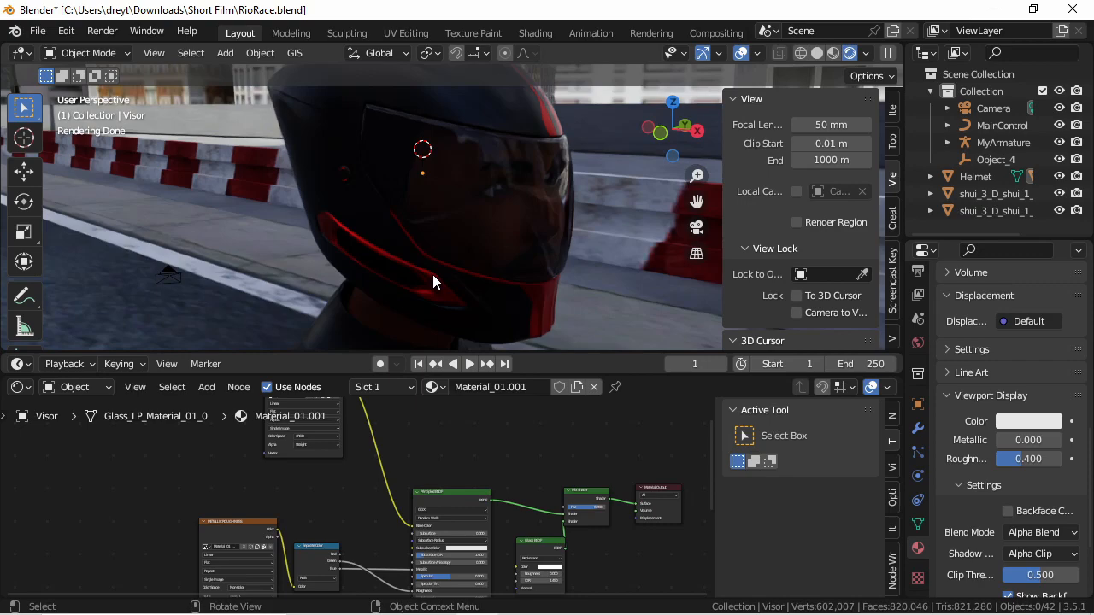
pyautogui.scroll(-10, 432, 275)
pyautogui.moveTo(433, 274); pyautogui.dragTo(400, 202, button='middle')
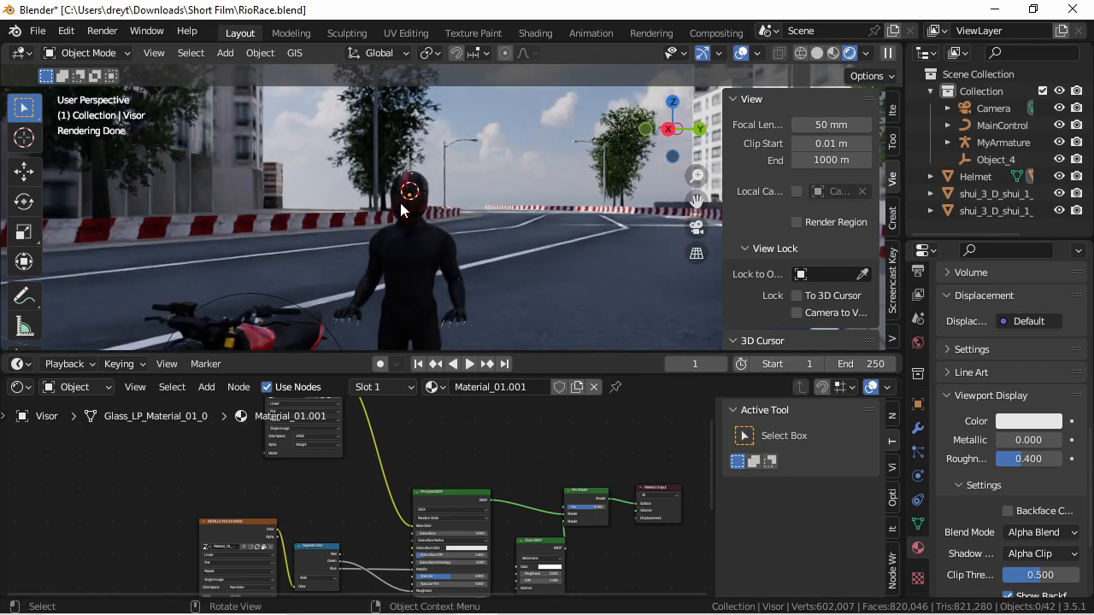
pyautogui.hotkey('ctrl', 's')
pyautogui.press('z')
pyautogui.moveTo(531, 209); pyautogui.dragTo(350, 213, button='middle')
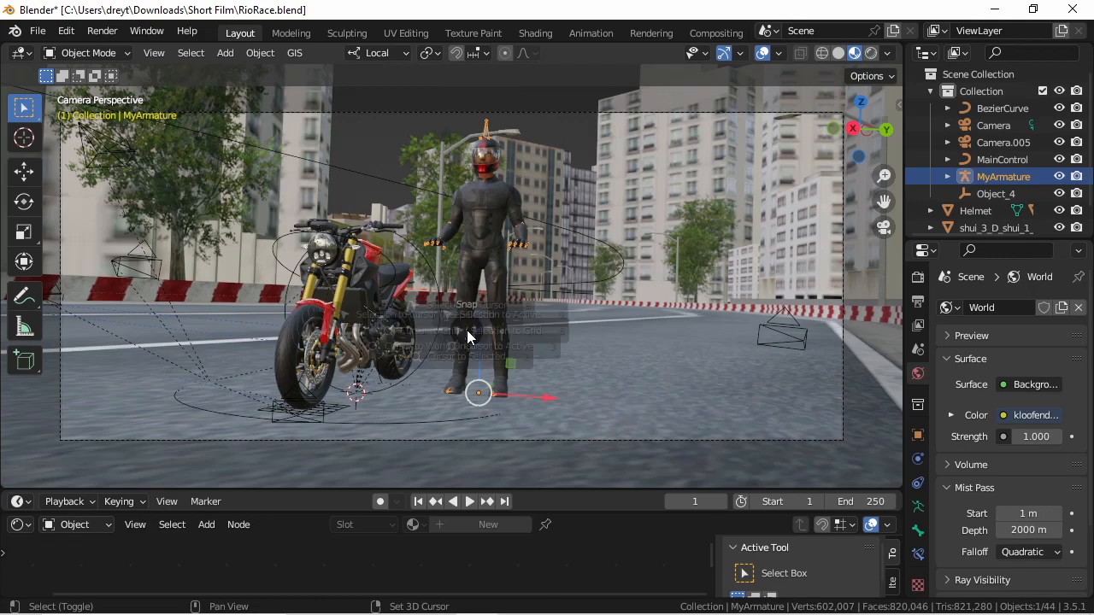
# - Snap MyArmature to the 3D cursor at the motorcycle and frame the rider
pyautogui.hotkey('shift', 's')
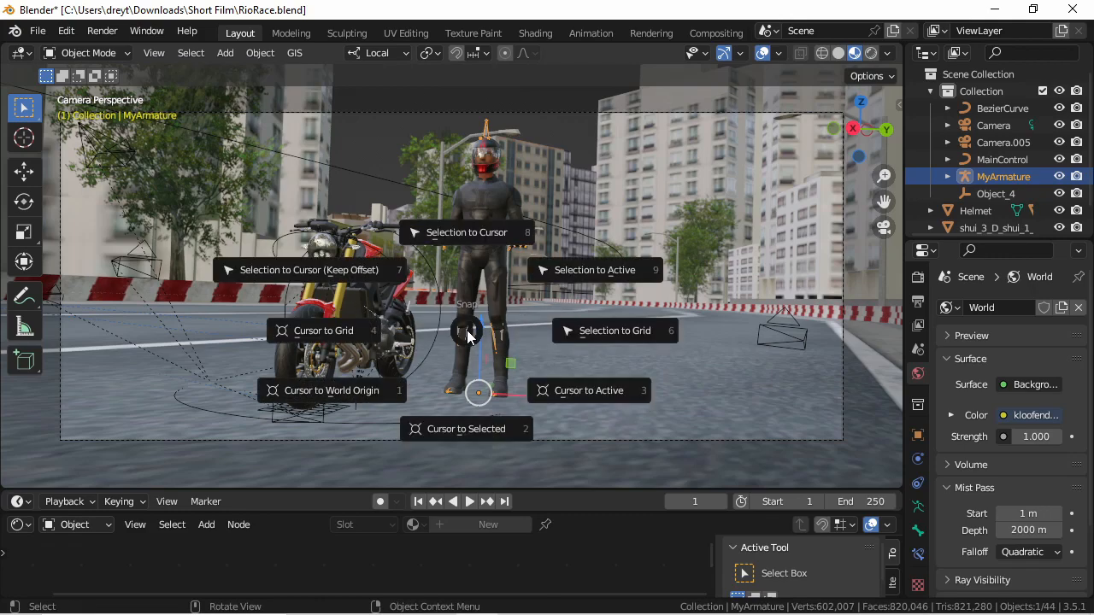
pyautogui.click(464, 236)
pyautogui.moveTo(446, 252); pyautogui.dragTo(417, 327, button='middle')
pyautogui.press('KP_Decimal')
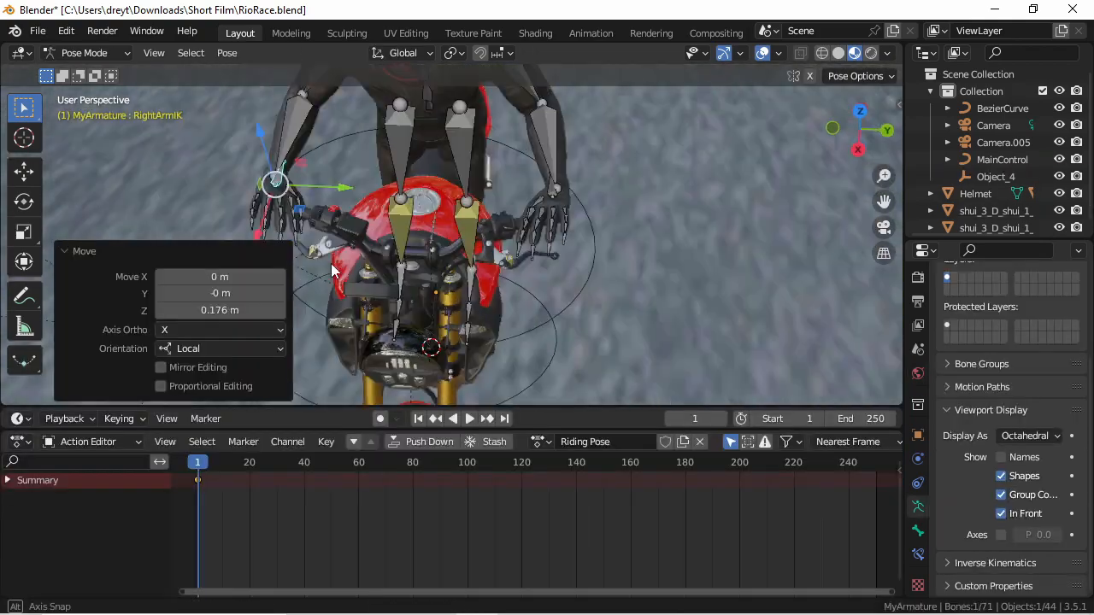
# - Try to reposition the RightLegIK bone along Z and X in the front view
pyautogui.moveTo(434, 347); pyautogui.dragTo(337, 269, button='middle')
pyautogui.scroll(3, 337, 268)
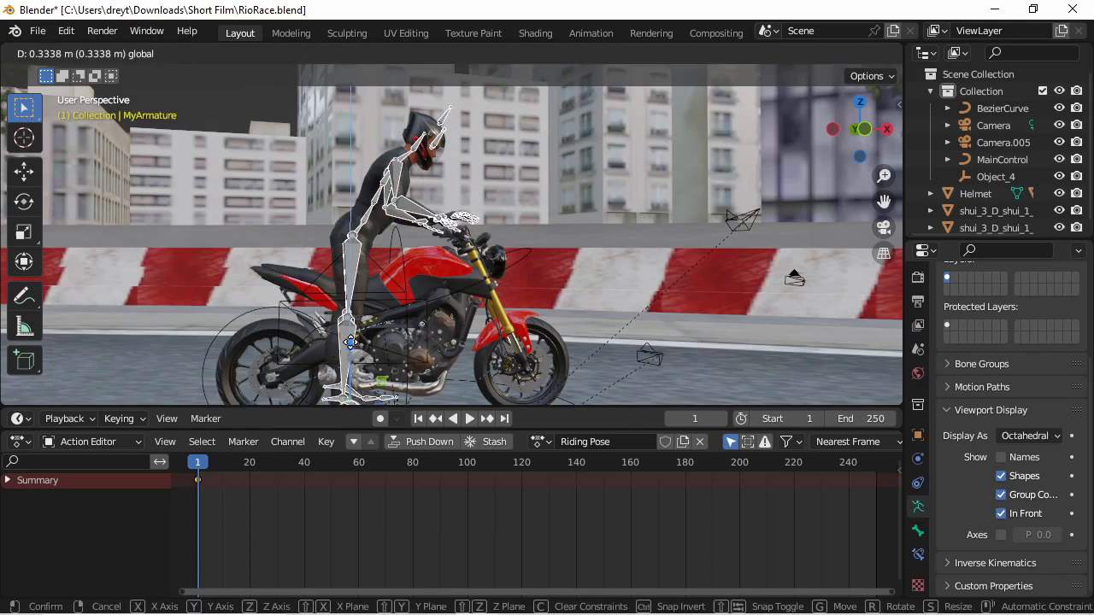
pyautogui.press('KP_1')
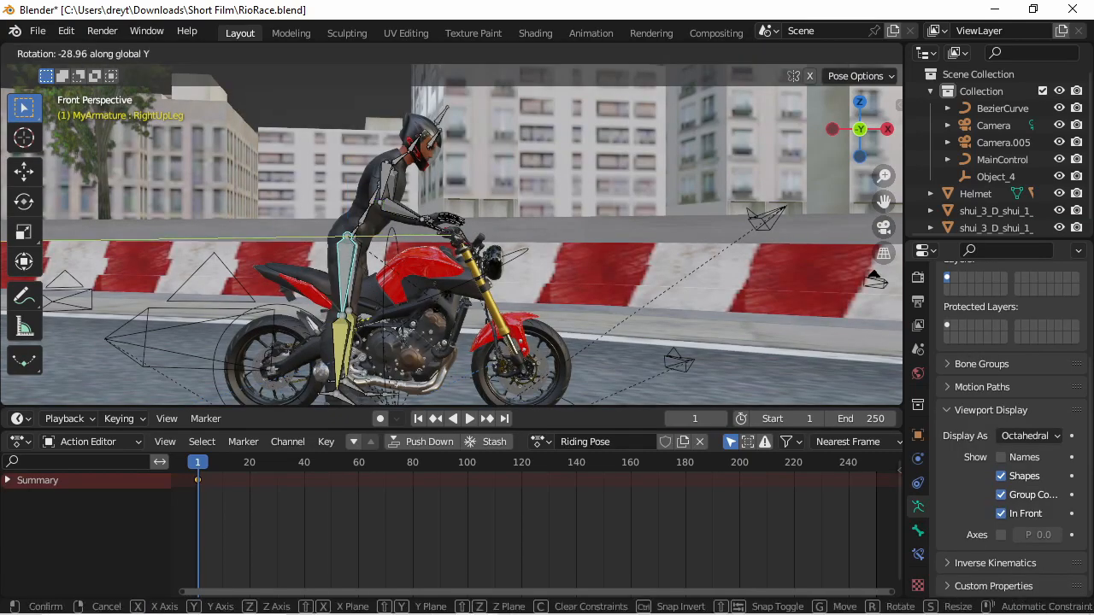
pyautogui.keyDown('shift'); pyautogui.moveTo(368, 398); pyautogui.dragTo(379, 334, button='middle'); pyautogui.keyUp('shift')
pyautogui.press('g')
pyautogui.press('z')
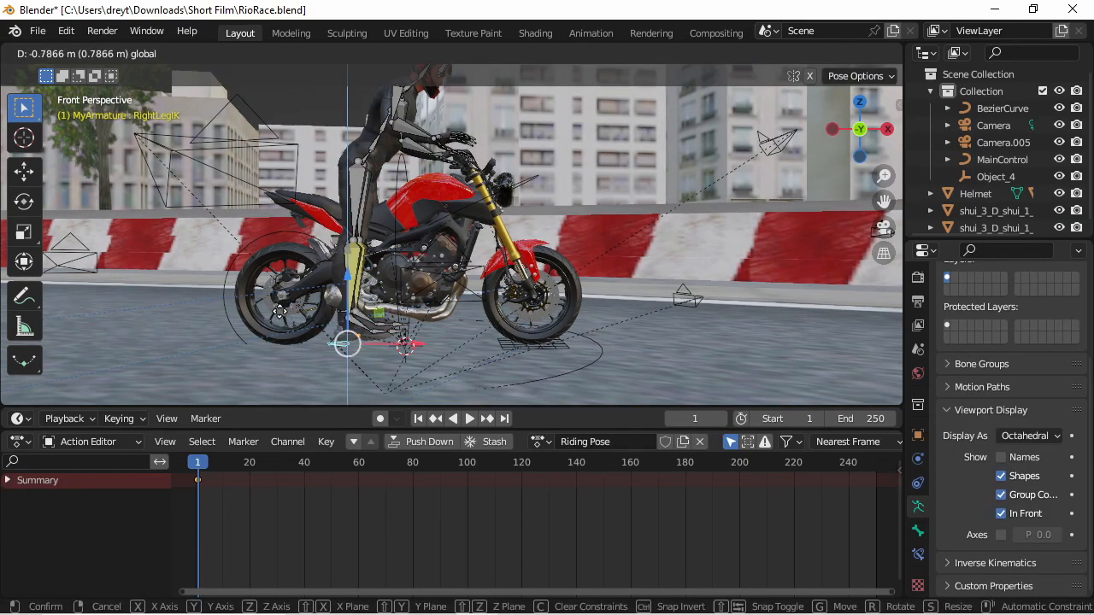
pyautogui.press('x')
pyautogui.click(308, 290)
pyautogui.hotkey('ctrl', 'z')
# - Try again to shift the RightLegIK bone, first along X and also along Z
pyautogui.press('g')
pyautogui.press('x')
pyautogui.click(366, 280)
pyautogui.press('g')
pyautogui.press('z')
pyautogui.rightClick(366, 292)
pyautogui.hotkey('ctrl', 'z')
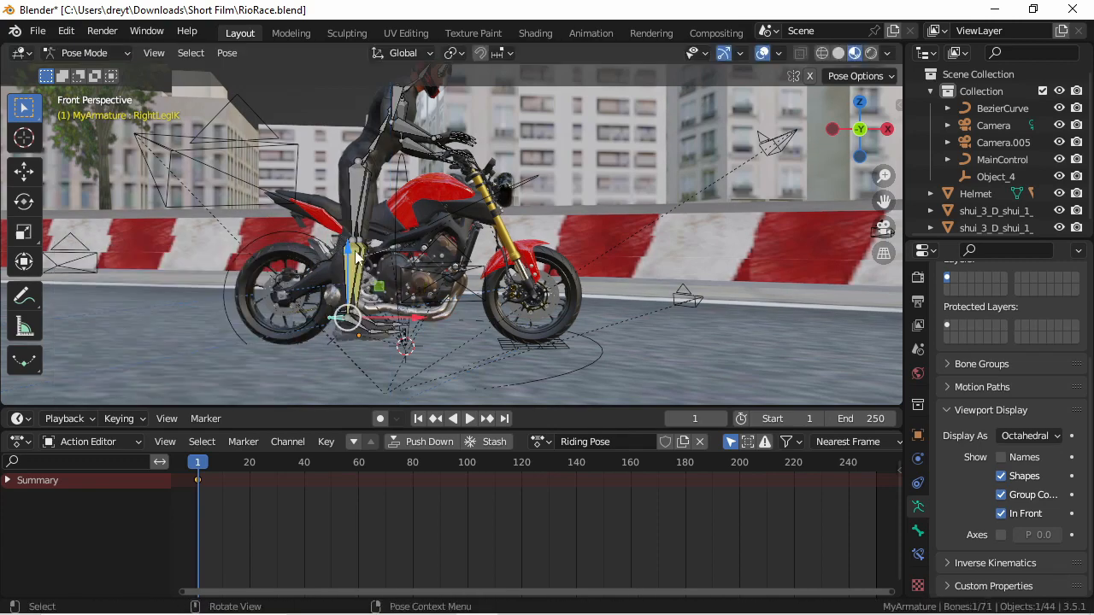
# - Try to move and rotate the RightLeg bone directly, with its bone properties displayed
pyautogui.click(354, 278)
pyautogui.click(949, 562)
pyautogui.click(918, 531)
pyautogui.rightClick(340, 224)
pyautogui.click(353, 275)
pyautogui.press('g')
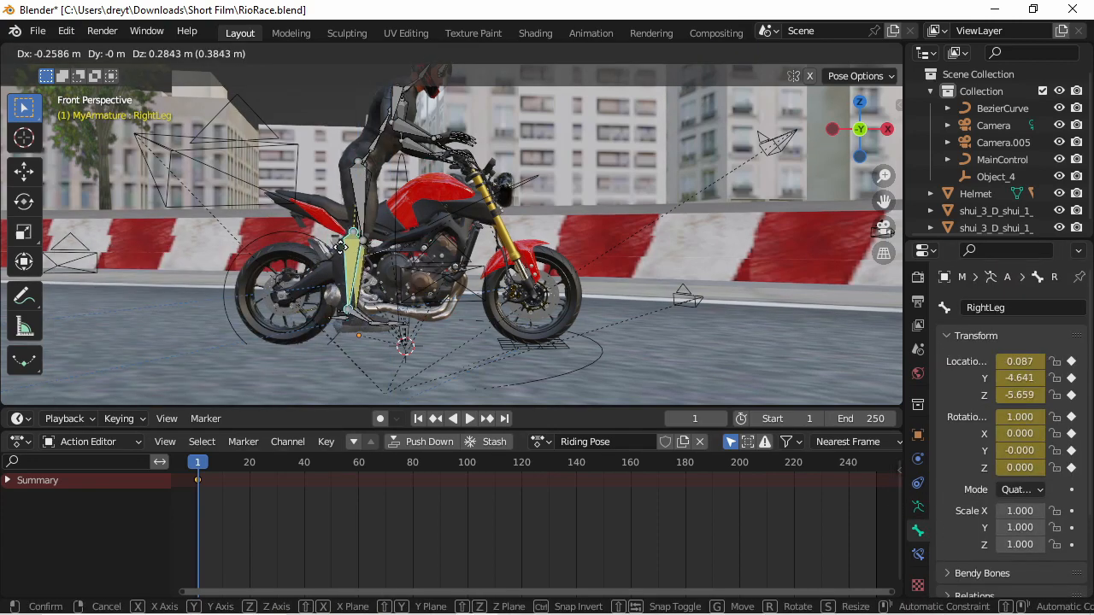
pyautogui.rightClick(346, 266)
pyautogui.press('r')
# - Check the right leg's bone constraints and test its IK by moving RightLegIK behind the motorcycle, undoing the move
pyautogui.scroll(-10, 966, 542)
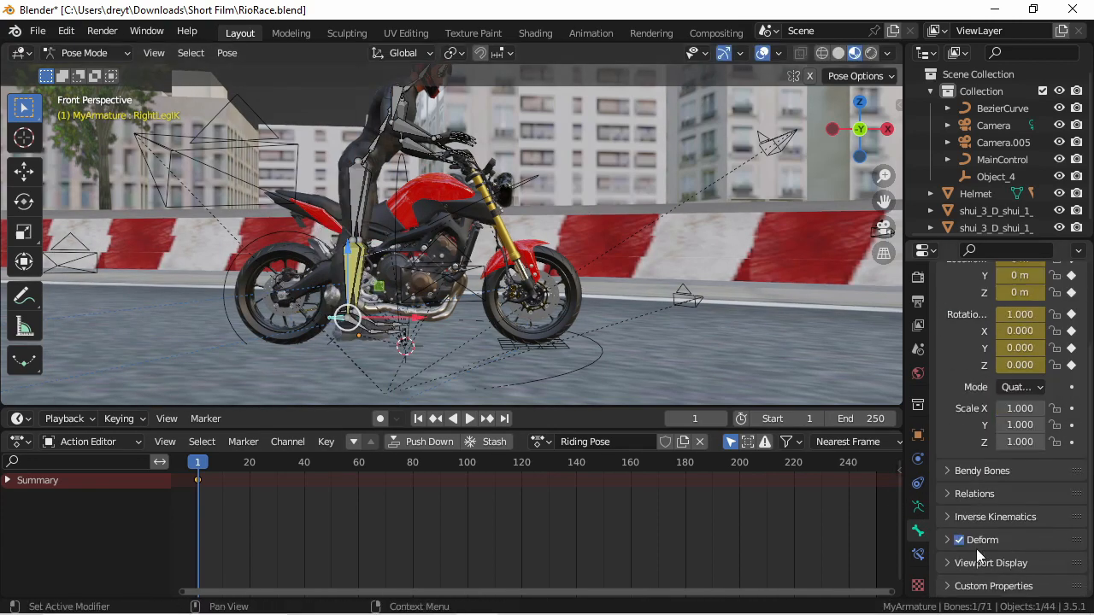
pyautogui.click(918, 554)
pyautogui.click(918, 507)
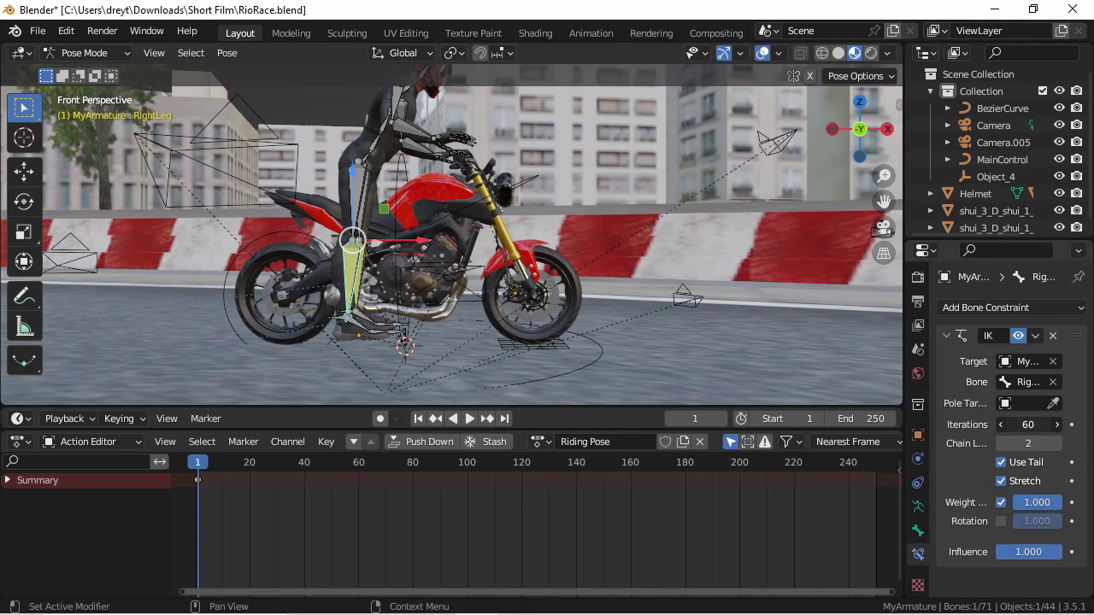
pyautogui.click(350, 320)
pyautogui.press('g')
pyautogui.click(128, 284)
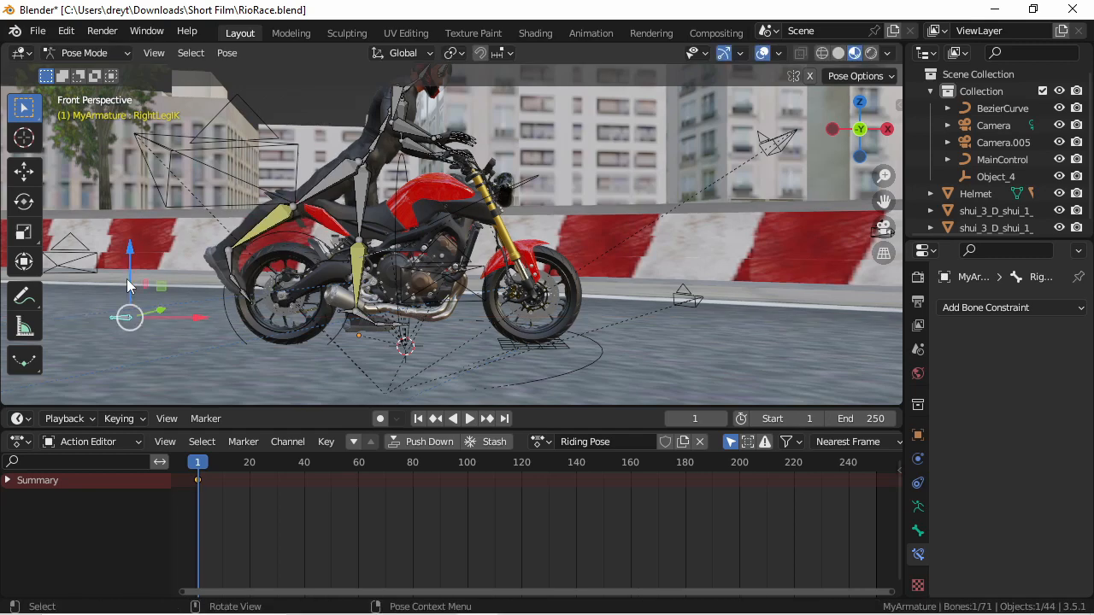
pyautogui.hotkey('ctrl', 'z')
pyautogui.hotkey('ctrl', 'z')
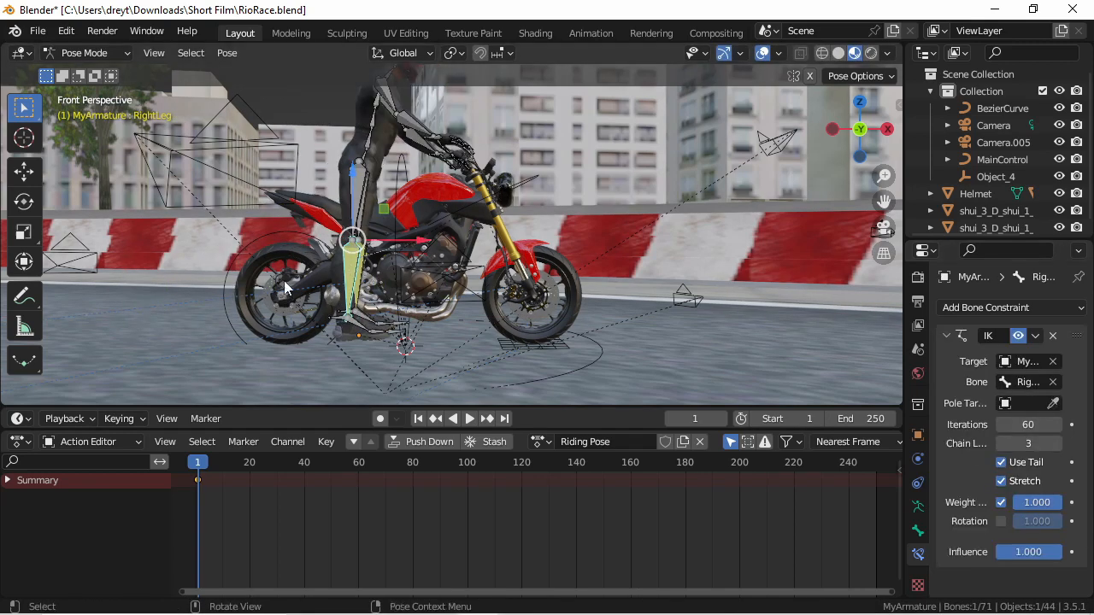
# - Set the RightLeg IK constraint to a chain length of 2 and 500 iterations, with Rotation enabled
pyautogui.click(1002, 442)
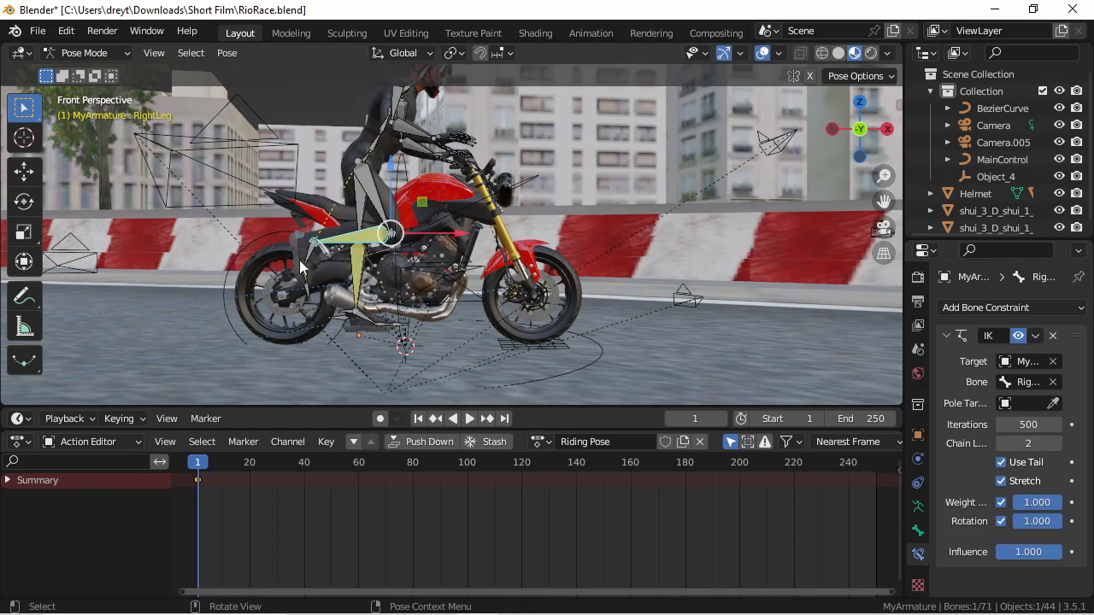
pyautogui.click(318, 248)
pyautogui.click(317, 250)
pyautogui.click(313, 253)
pyautogui.click(311, 252)
# - Select the RightLegIK bone beneath the motorcycle and move it forward along global X
pyautogui.scroll(4, 206, 272)
pyautogui.moveTo(233, 256); pyautogui.dragTo(256, 295, button='middle')
pyautogui.scroll(-3, 303, 255)
pyautogui.click(341, 345)
pyautogui.moveTo(395, 342); pyautogui.dragTo(431, 341)
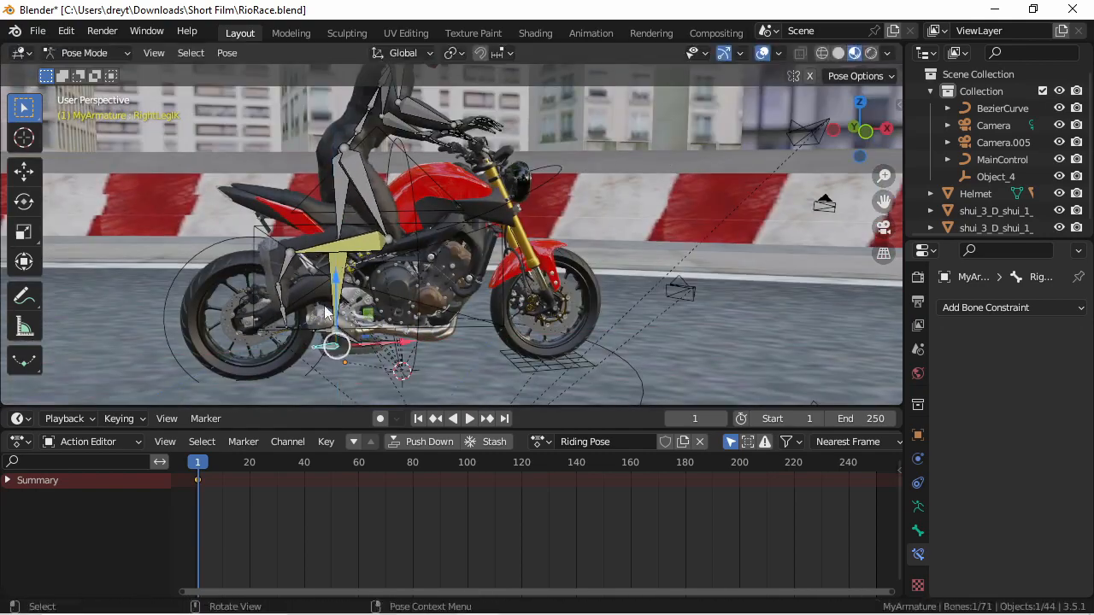
# - Try rotating RightLegIK and moving it in a different transform orientation, then undo the last two changes
pyautogui.press('r')
pyautogui.click(316, 349)
pyautogui.click(402, 53)
pyautogui.click(366, 125)
pyautogui.moveTo(325, 383); pyautogui.dragTo(345, 328)
pyautogui.hotkey('ctrl', 'z')
pyautogui.hotkey('ctrl', 'z')
# - Rotate the two selected leg IK bones by -30° and move them about 0.6 m forward along global X
pyautogui.moveTo(294, 346); pyautogui.dragTo(354, 329, button='middle')
pyautogui.write('-30')
pyautogui.press('Return')
pyautogui.moveTo(461, 323); pyautogui.dragTo(549, 319)
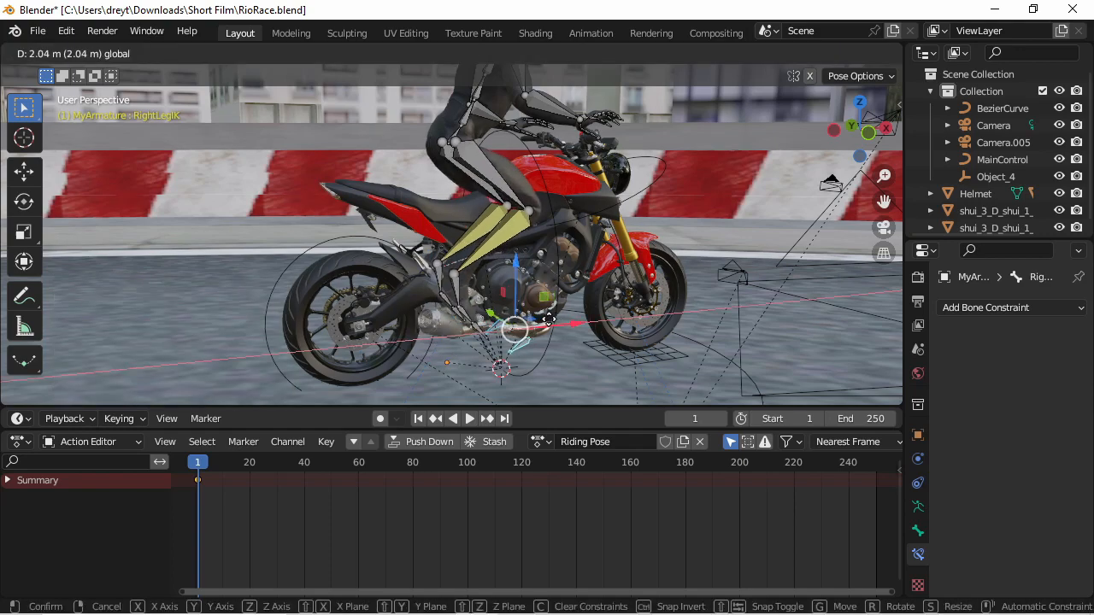
pyautogui.press('g')
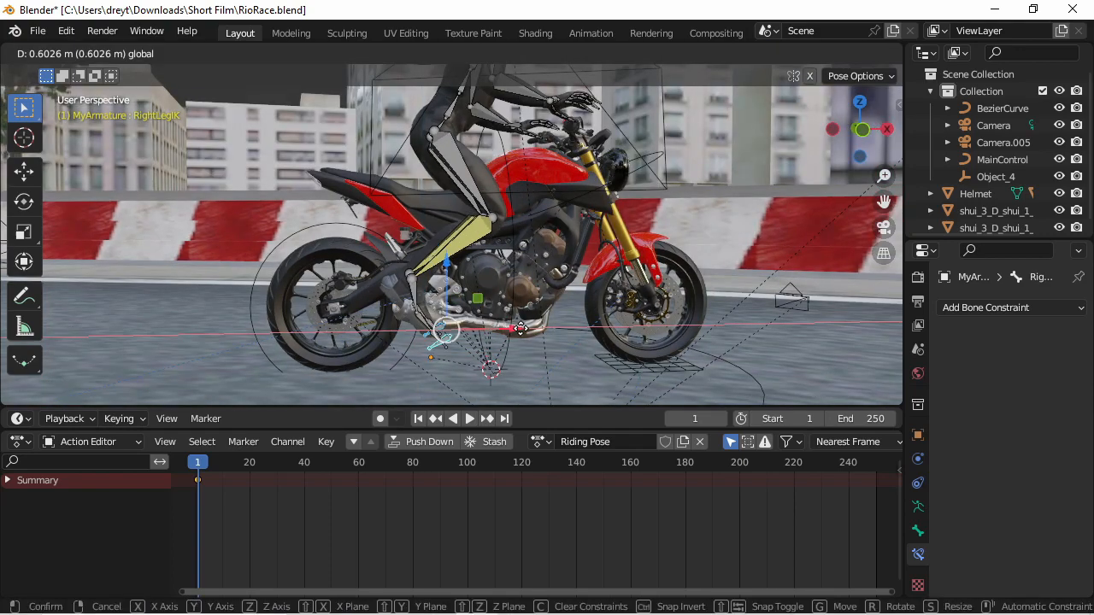
pyautogui.moveTo(520, 328); pyautogui.dragTo(521, 328)
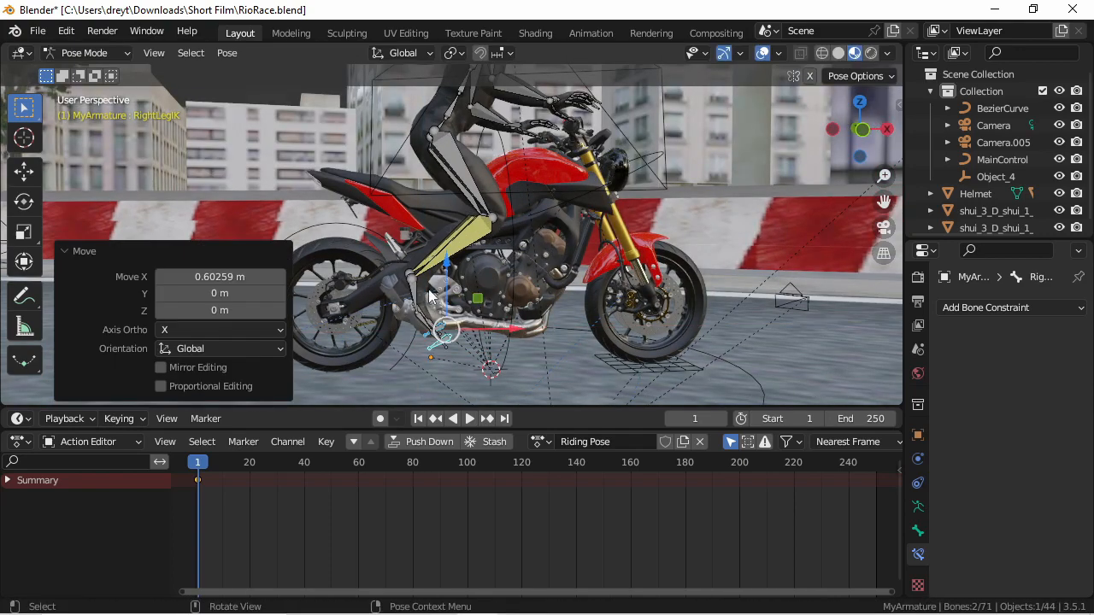
# - Select the Hips bone and lower it along Z towards the motorcycle seat
pyautogui.moveTo(513, 282); pyautogui.dragTo(540, 306, button='middle')
pyautogui.click(476, 142)
pyautogui.moveTo(473, 144); pyautogui.dragTo(492, 141, button='middle')
pyautogui.moveTo(485, 109); pyautogui.dragTo(483, 132)
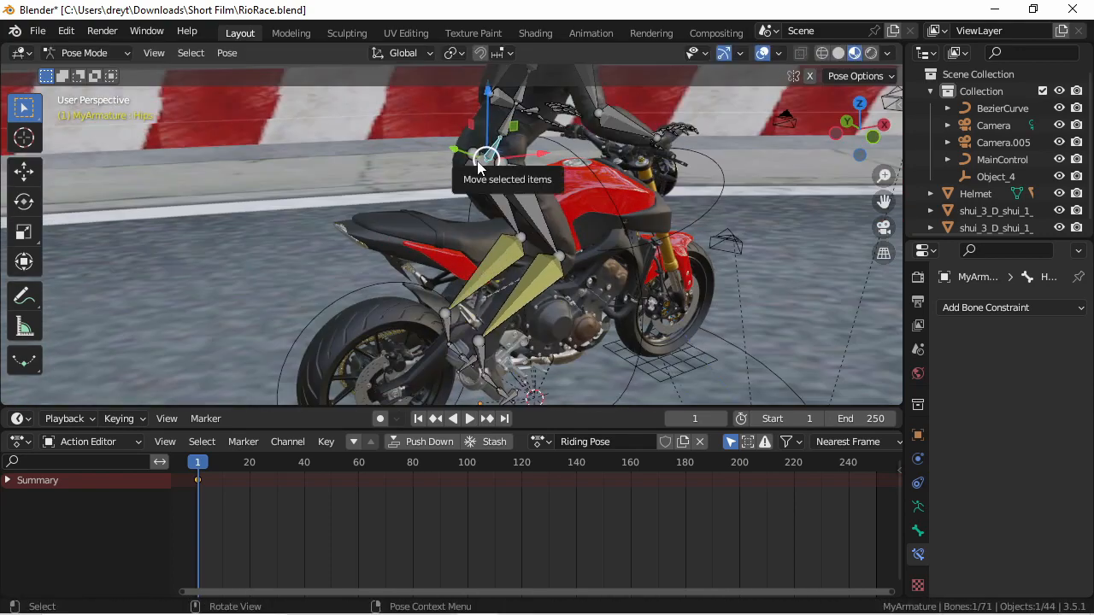
pyautogui.moveTo(483, 174); pyautogui.dragTo(483, 175)
# - Rotate the LeftUpLeg bone freely from the front of the motorcycle and select the LeftLegIK bone
pyautogui.moveTo(484, 184); pyautogui.dragTo(385, 244, button='middle')
pyautogui.click(402, 224)
pyautogui.press('r')
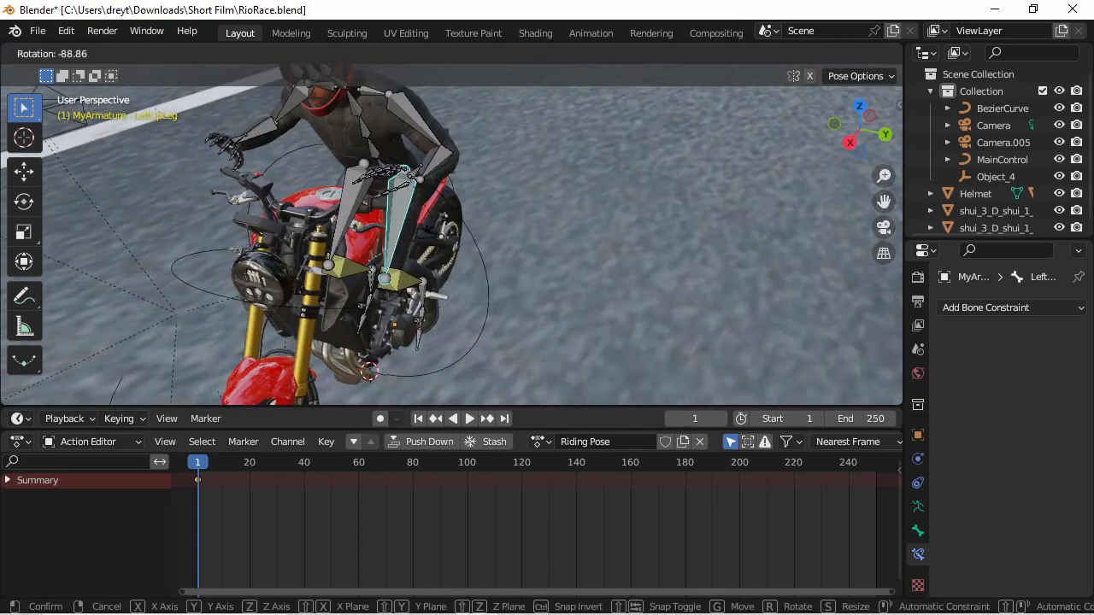
pyautogui.click(428, 273)
pyautogui.click(407, 281)
pyautogui.click(438, 296)
pyautogui.moveTo(438, 296); pyautogui.dragTo(421, 294, button='middle')
pyautogui.click(419, 333)
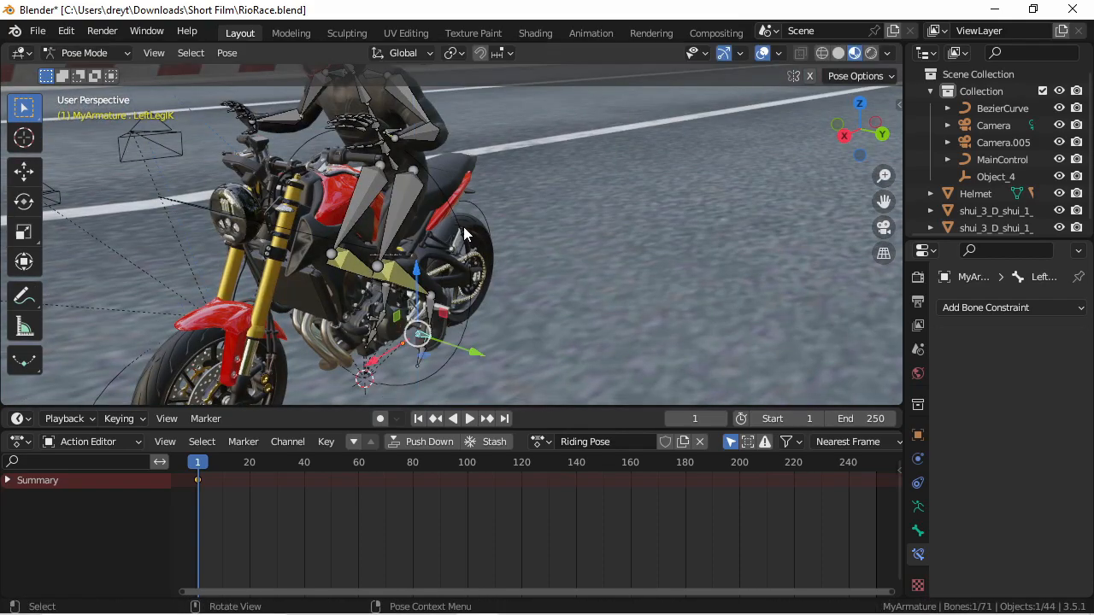
# - Turn the rider's feet by rotating the leg IK bones about global Z, using -18° and, for RightLegIK, -5°
pyautogui.moveTo(420, 334); pyautogui.dragTo(459, 394, button='middle')
pyautogui.click(396, 289)
pyautogui.write('rz-18')
pyautogui.press('Return')
pyautogui.press('r')
pyautogui.press('z')
pyautogui.press('Escape')
pyautogui.scroll(4, 405, 282)
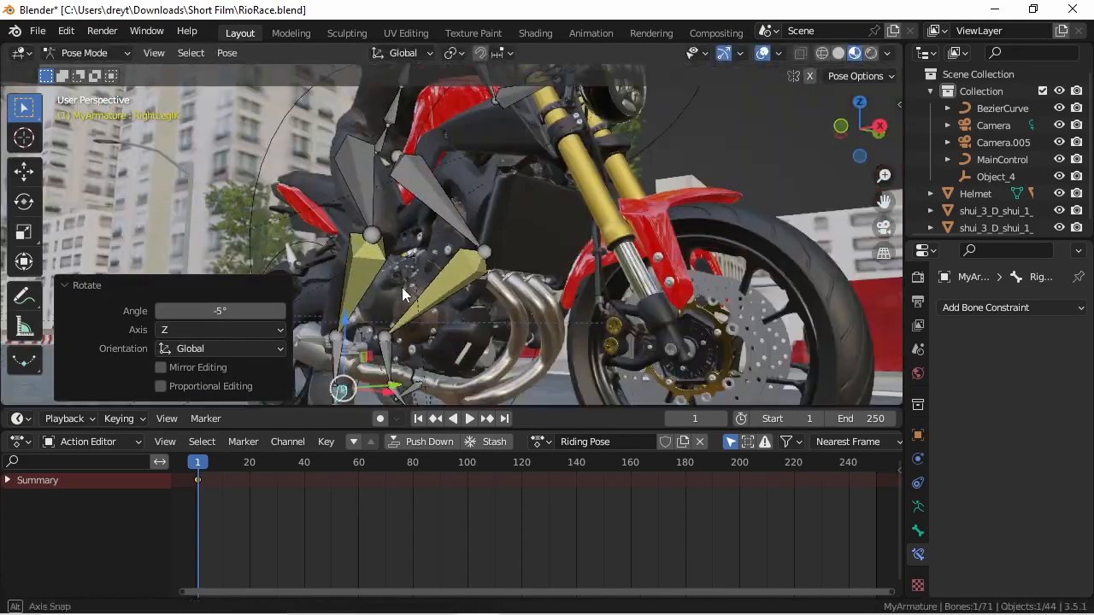
pyautogui.press('r')
pyautogui.press('z')
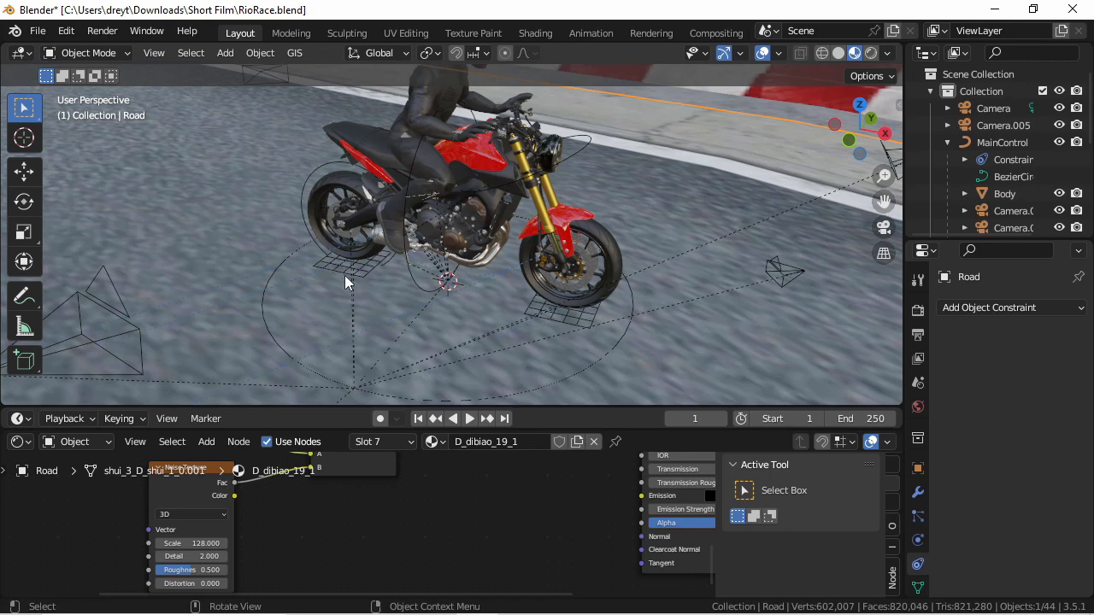
# - Try parenting SuspensionRctrl and SuspensionFctrl to LeanControl with the Object option, and undo it
pyautogui.click(344, 274)
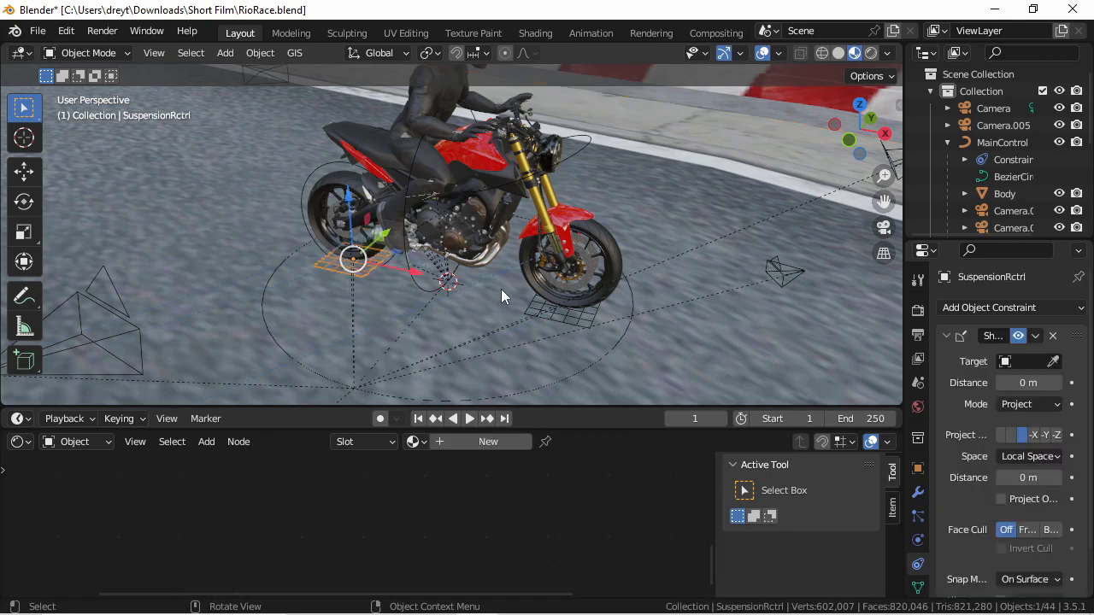
pyautogui.keyDown('shift'); pyautogui.click(527, 308); pyautogui.keyUp('shift')
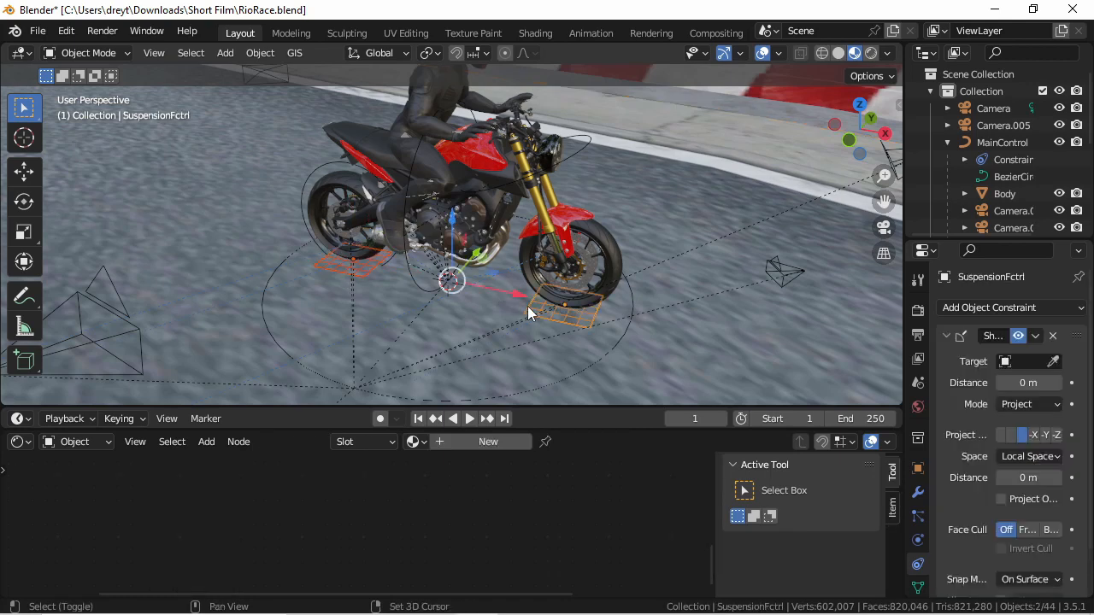
pyautogui.keyDown('shift'); pyautogui.click(417, 281); pyautogui.keyUp('shift')
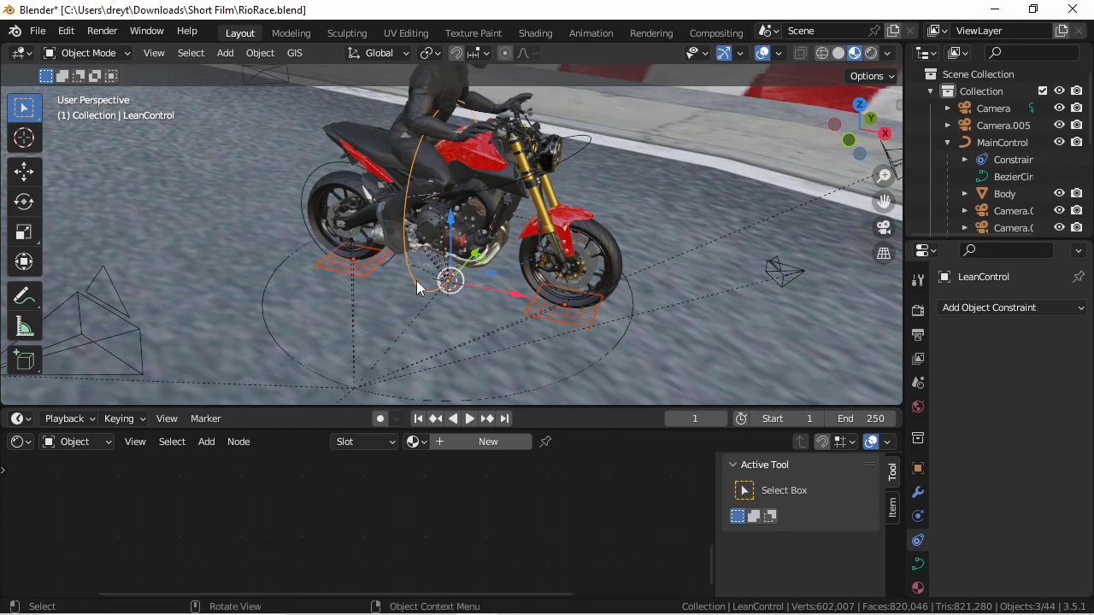
pyautogui.hotkey('ctrl', 'p')
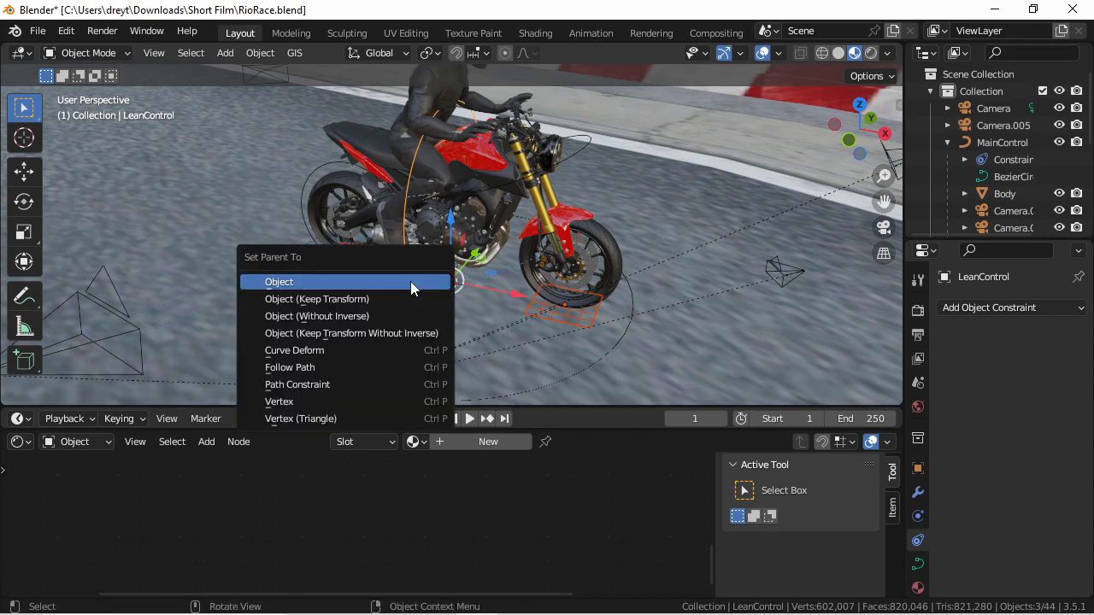
pyautogui.click(410, 281)
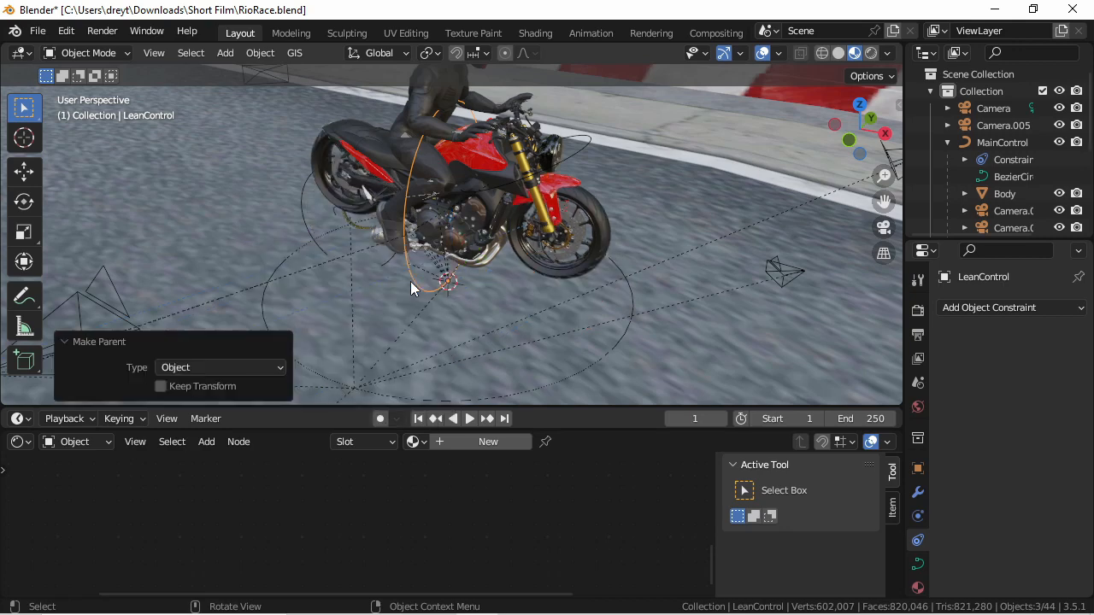
pyautogui.hotkey('ctrl', 'z')
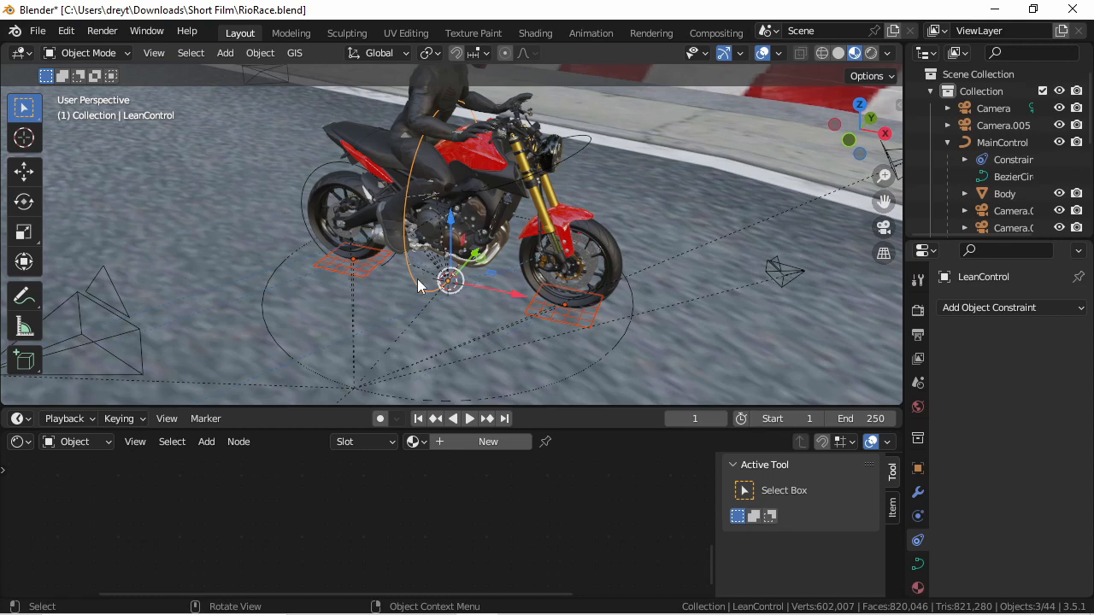
# - Apply the scale of the SuspensionFctrl and SuspensionRctrl control objects
pyautogui.click(566, 308)
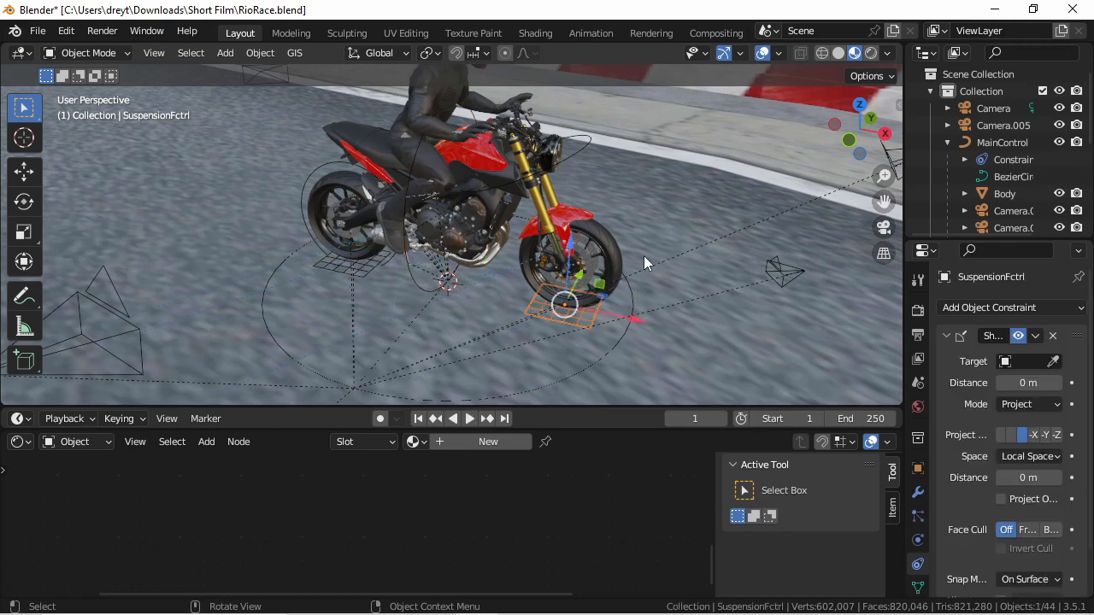
pyautogui.hotkey('ctrl', 'a')
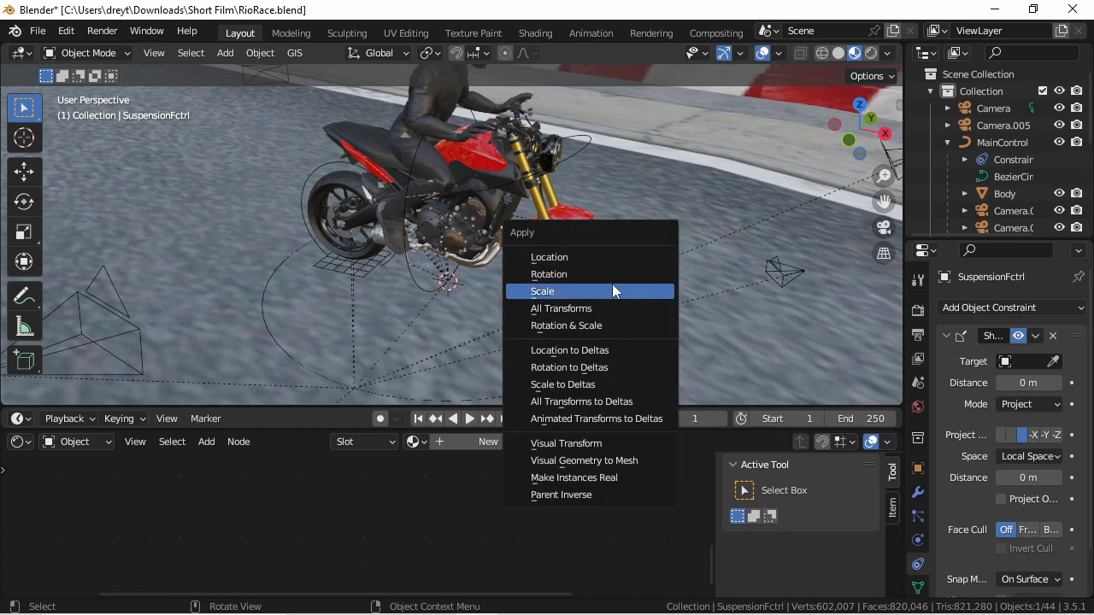
pyautogui.click(612, 286)
pyautogui.click(347, 268)
pyautogui.hotkey('ctrl', 'a')
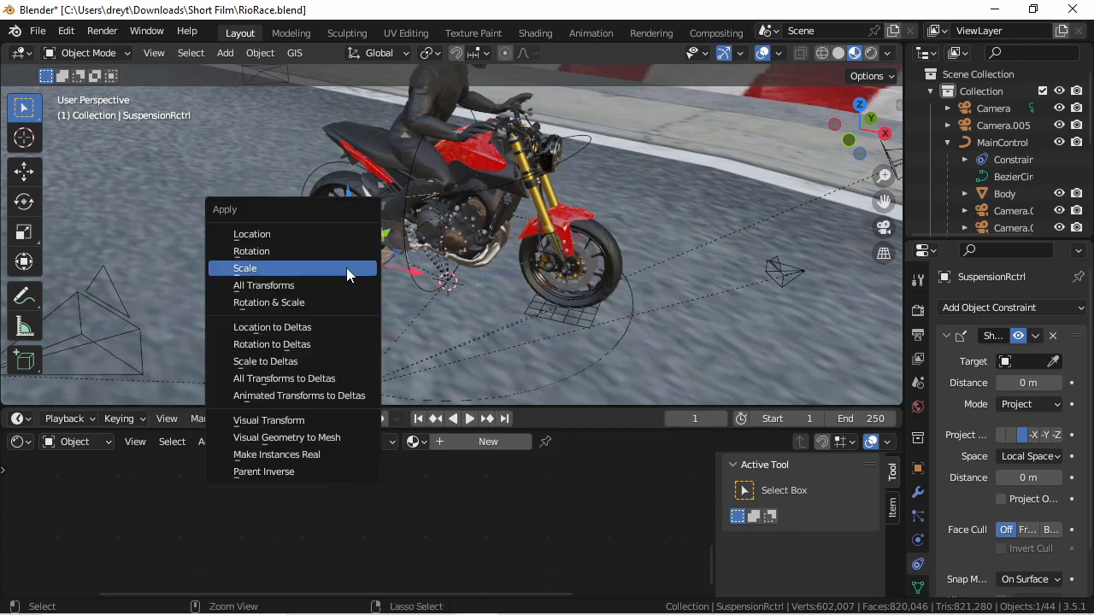
pyautogui.click(347, 268)
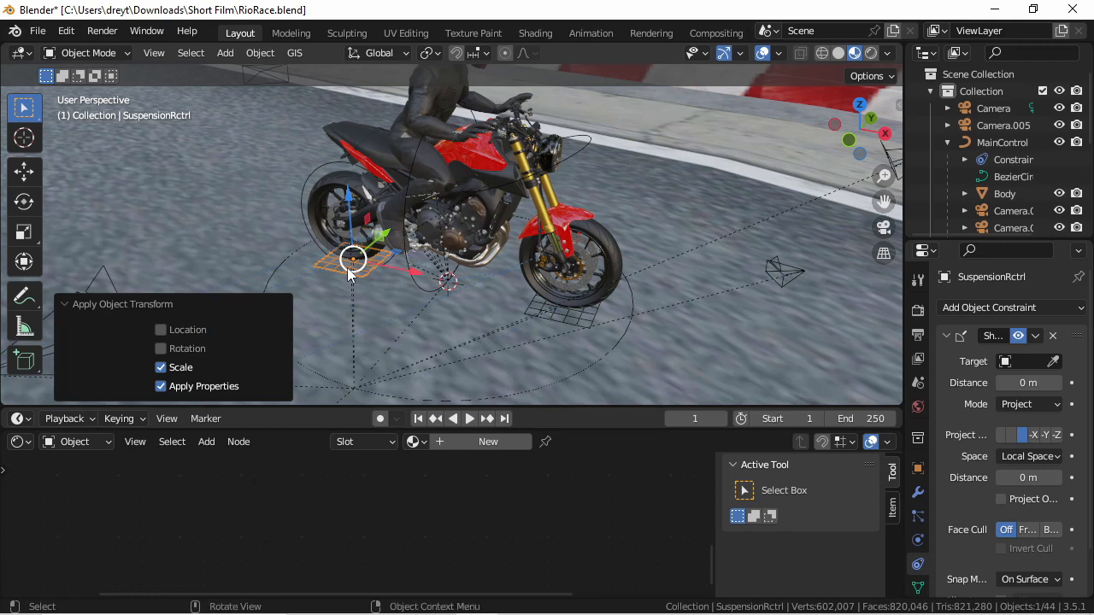
# - Try the Object parenting of both suspension controls to LeanControl again, and undo it
pyautogui.keyDown('shift'); pyautogui.click(536, 308); pyautogui.keyUp('shift')
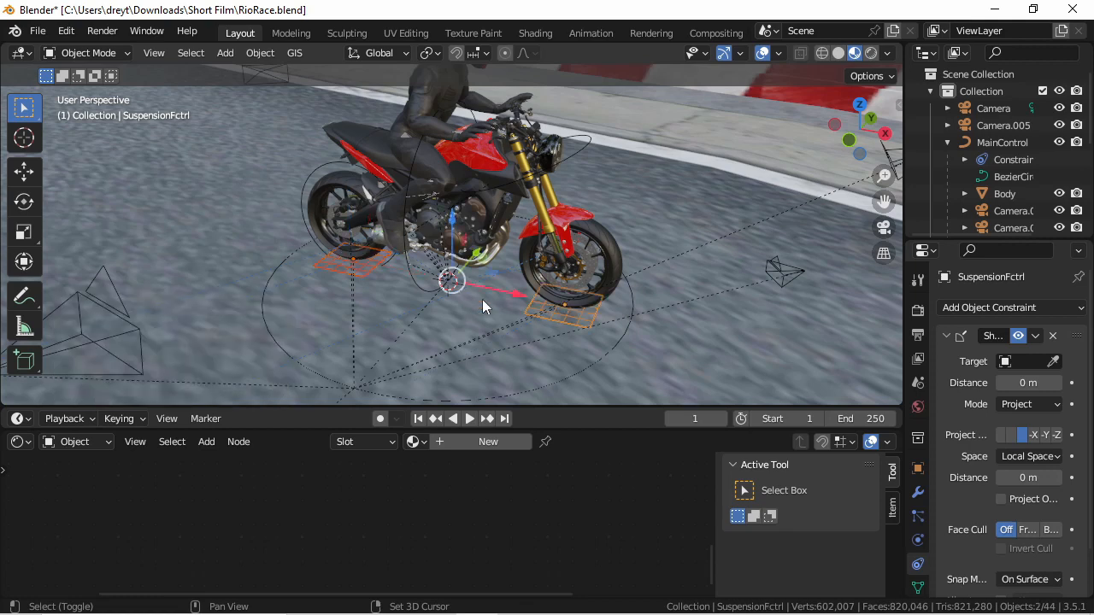
pyautogui.keyDown('shift'); pyautogui.click(421, 286); pyautogui.keyUp('shift')
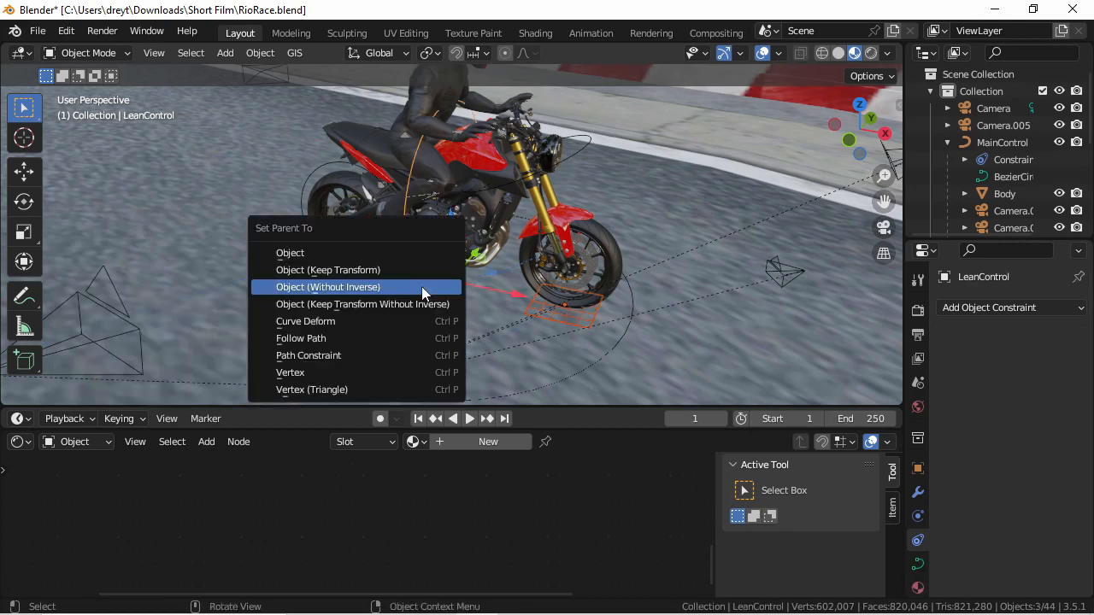
pyautogui.hotkey('ctrl', 'p')
pyautogui.click(414, 255)
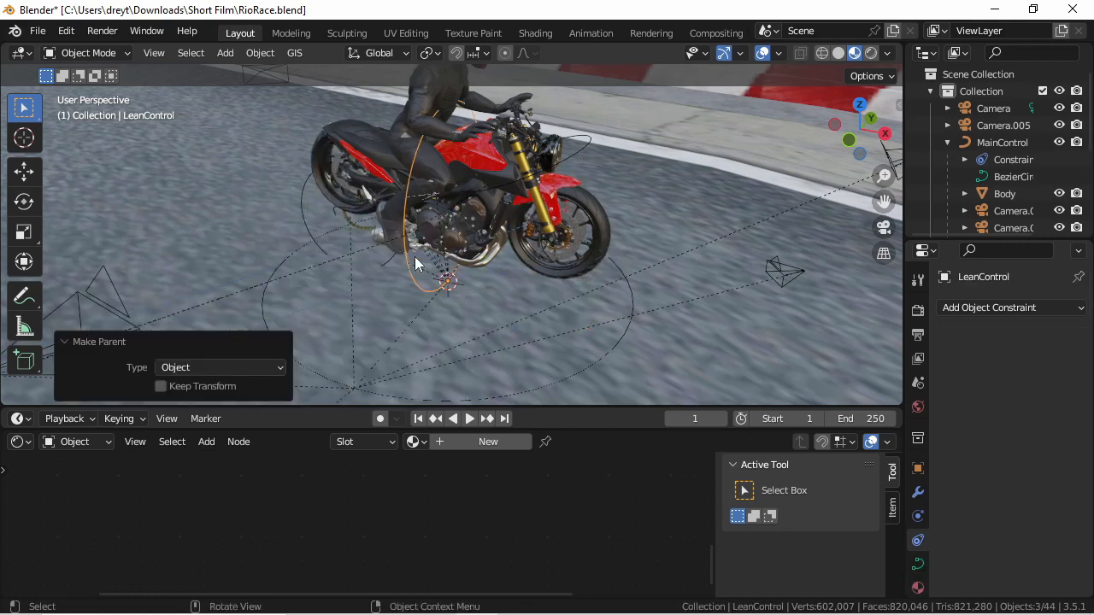
pyautogui.hotkey('ctrl', 'z')
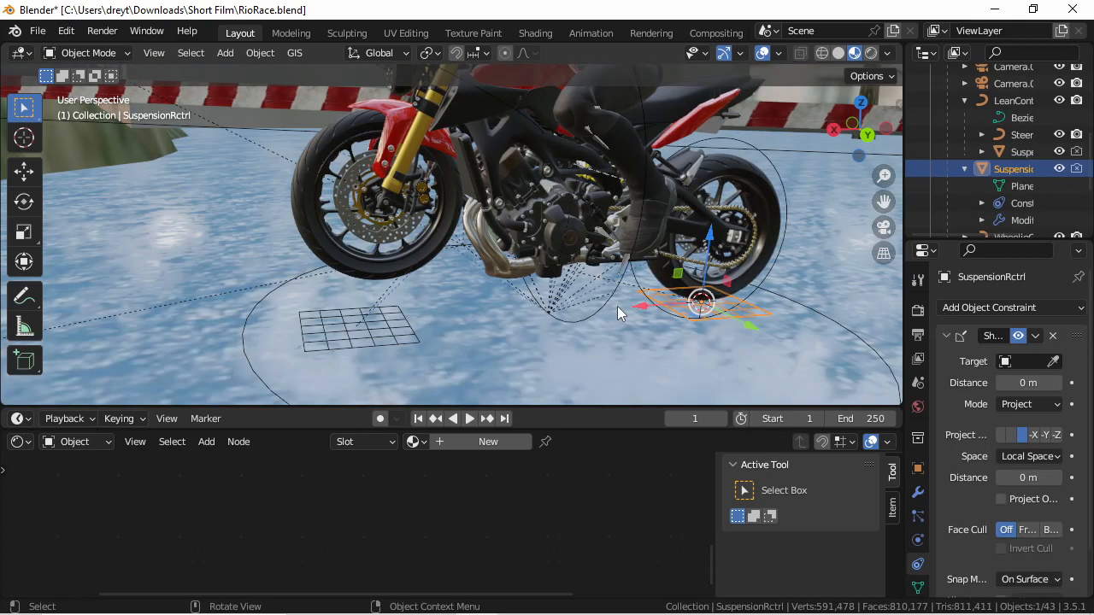
# - Clear the parent relation of the SuspensionRctrl object beneath the rear wheel
pyautogui.hotkey('alt', 'p')
pyautogui.click(617, 306)
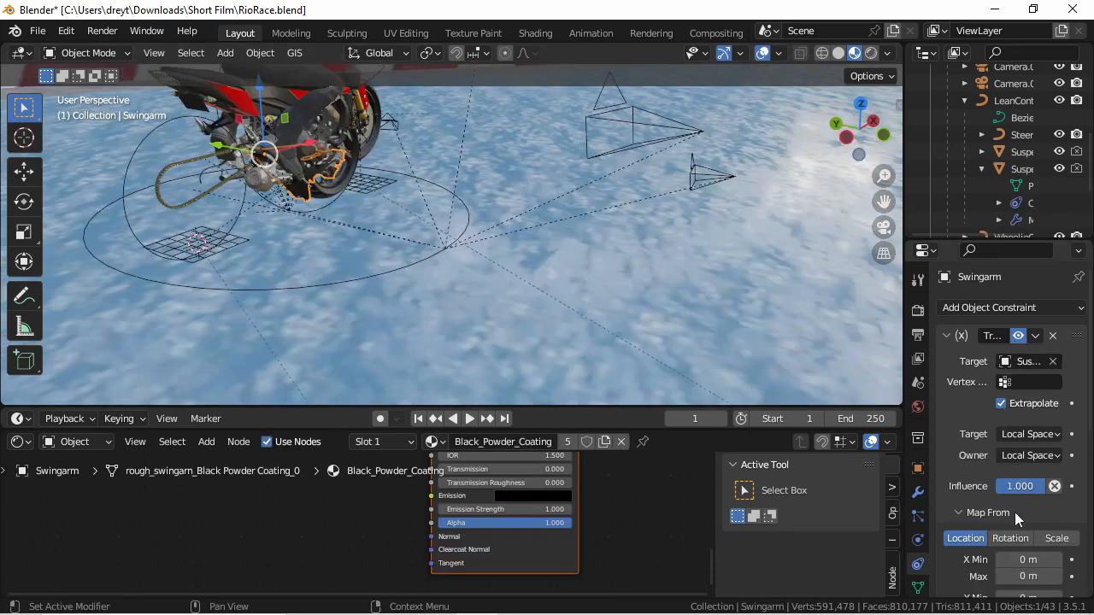
# - Set the Swingarm Transformation constraint's Map From location range to Z Min -1 m and Z Max 1 m
pyautogui.scroll(-5, 1014, 512)
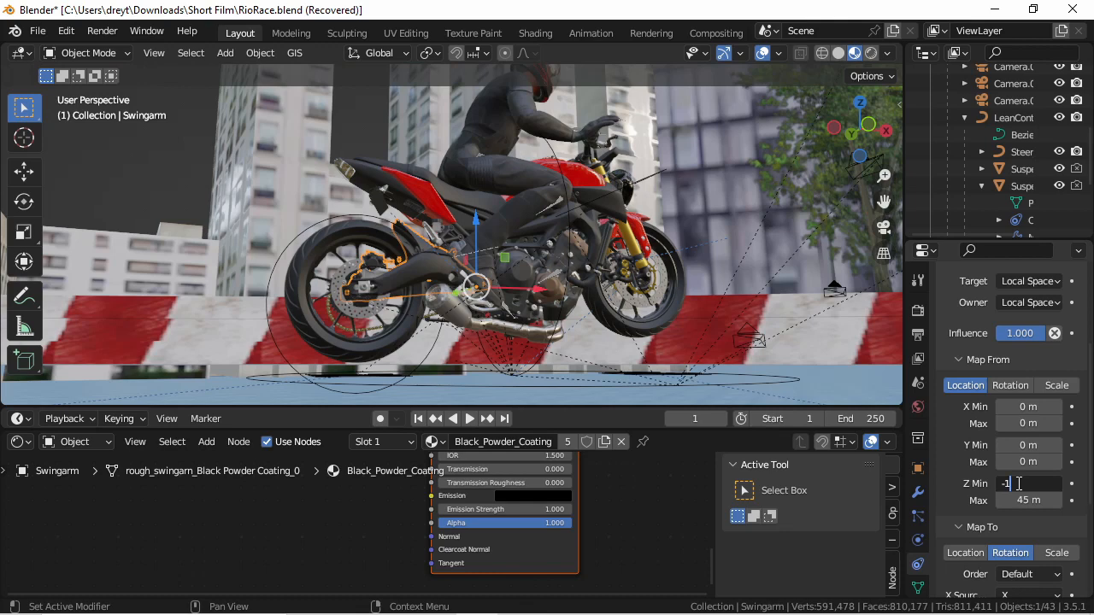
pyautogui.press('Tab')
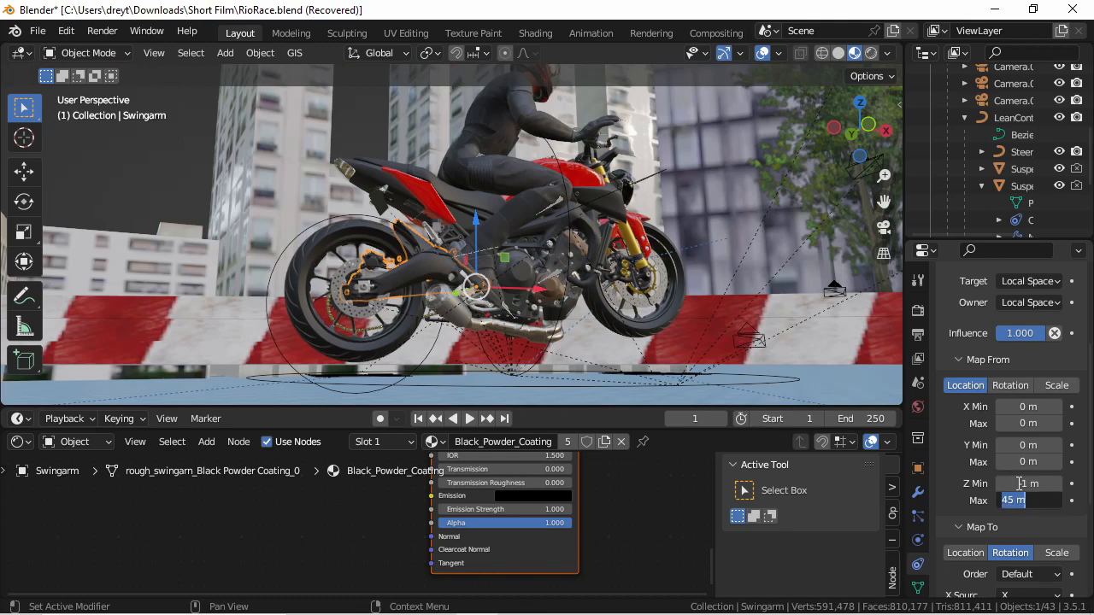
pyautogui.write('1')
pyautogui.press('Return')
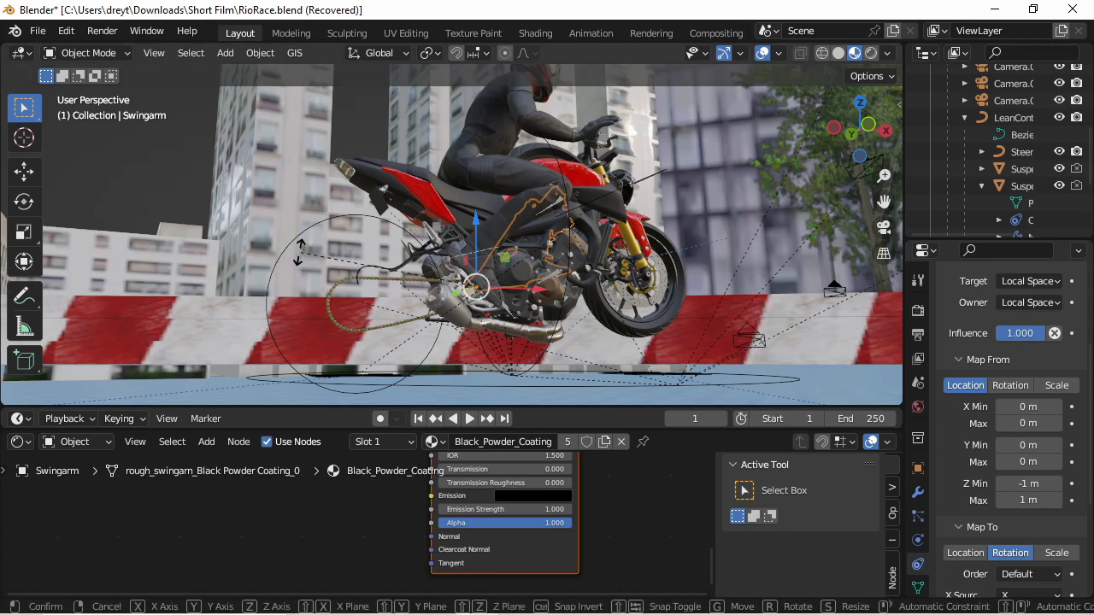
pyautogui.press('r')
pyautogui.press('y')
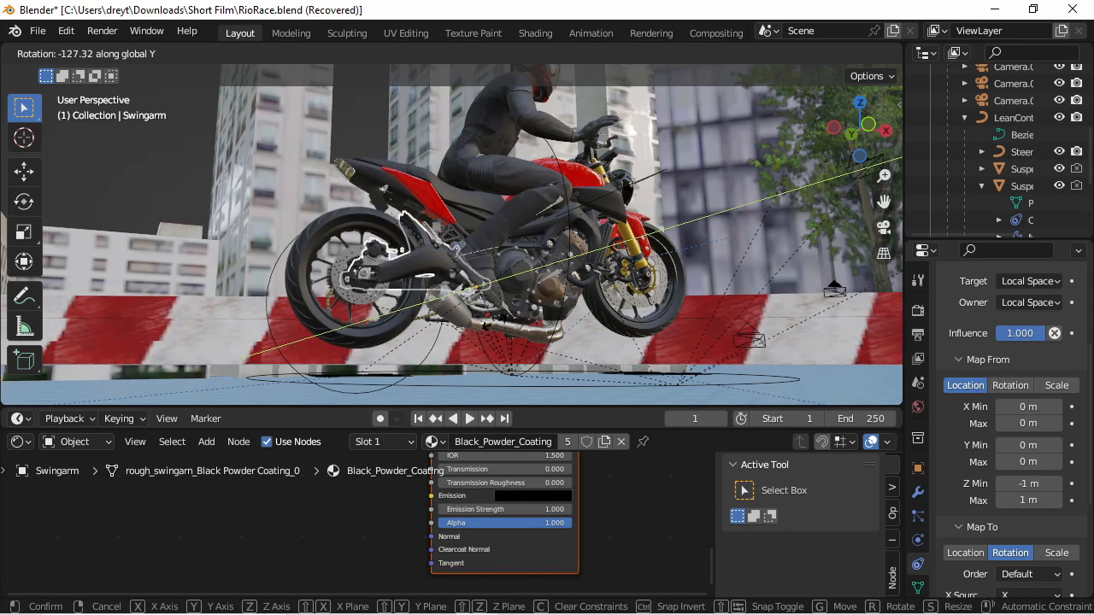
pyautogui.press('Escape')
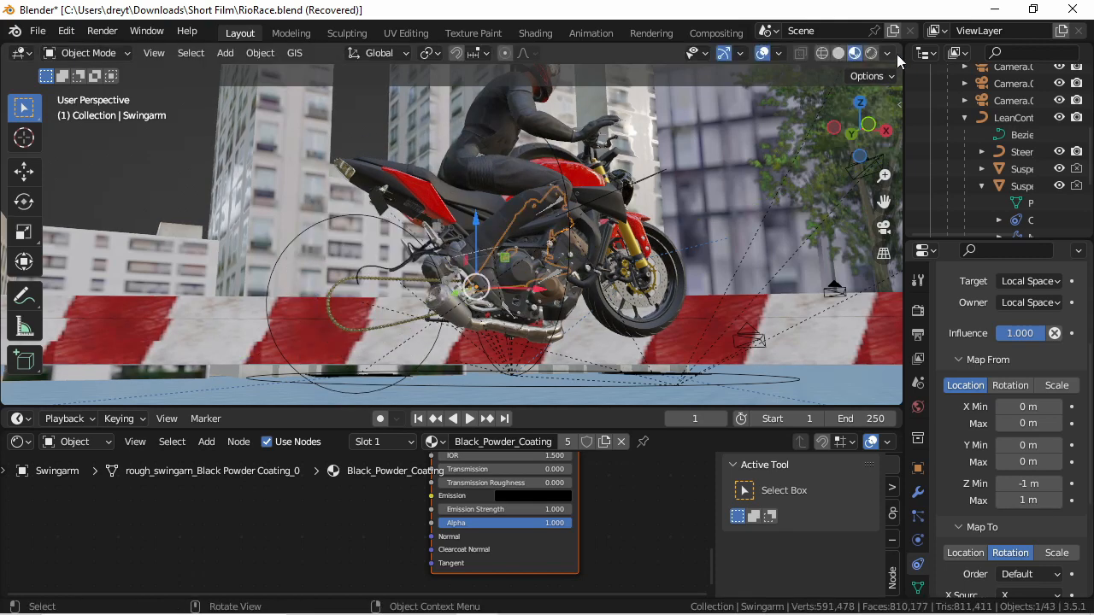
# - Rotate the Swingarm by -139° about the global Y axis
pyautogui.scroll(3, 1009, 410)
pyautogui.write('r')
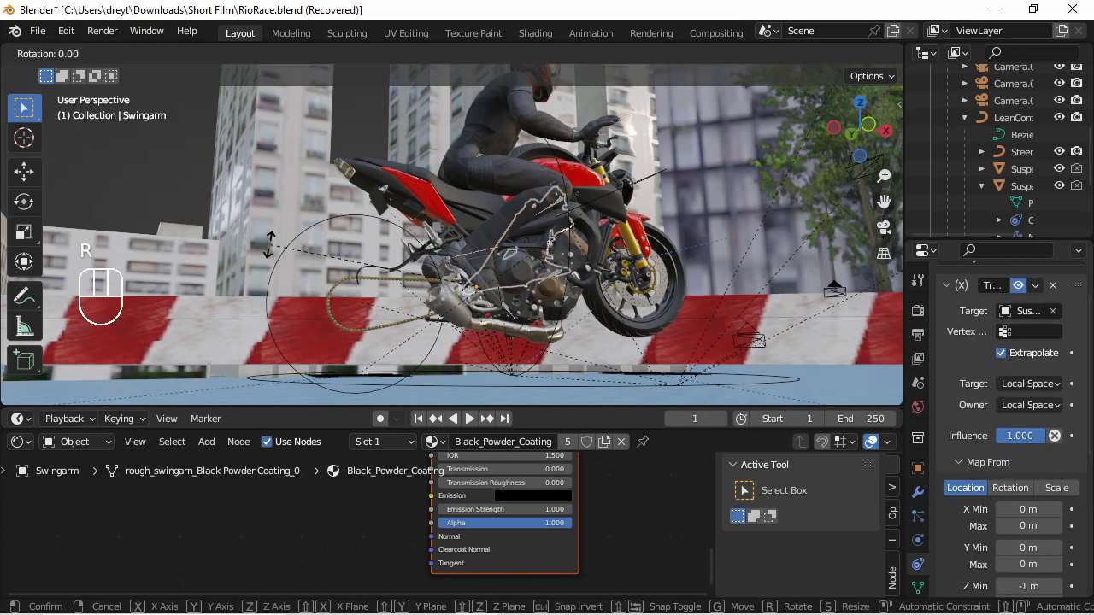
pyautogui.write('y-139')
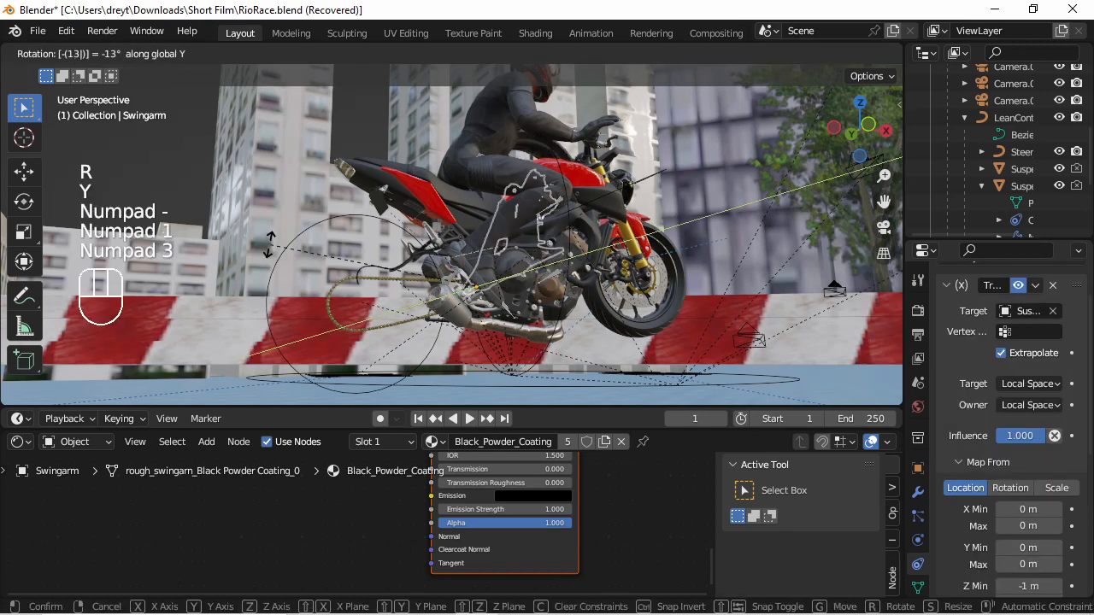
pyautogui.press('KP_Enter')
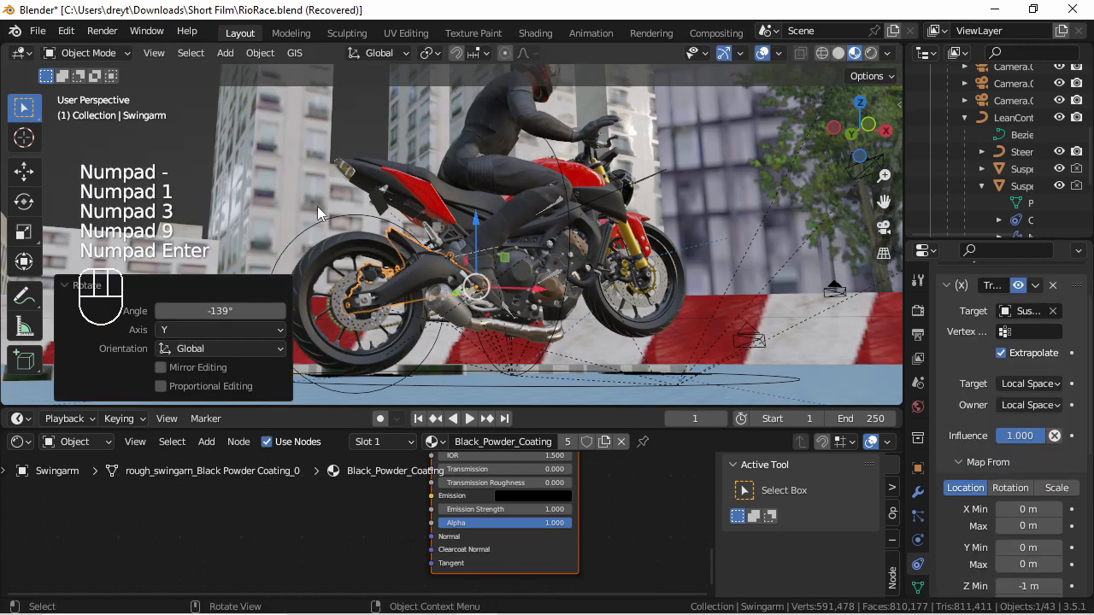
# - Test the rear suspension by moving the SuspensionRctrl object along the Z axis, and cancel the move
pyautogui.moveTo(317, 206); pyautogui.dragTo(393, 300, button='middle')
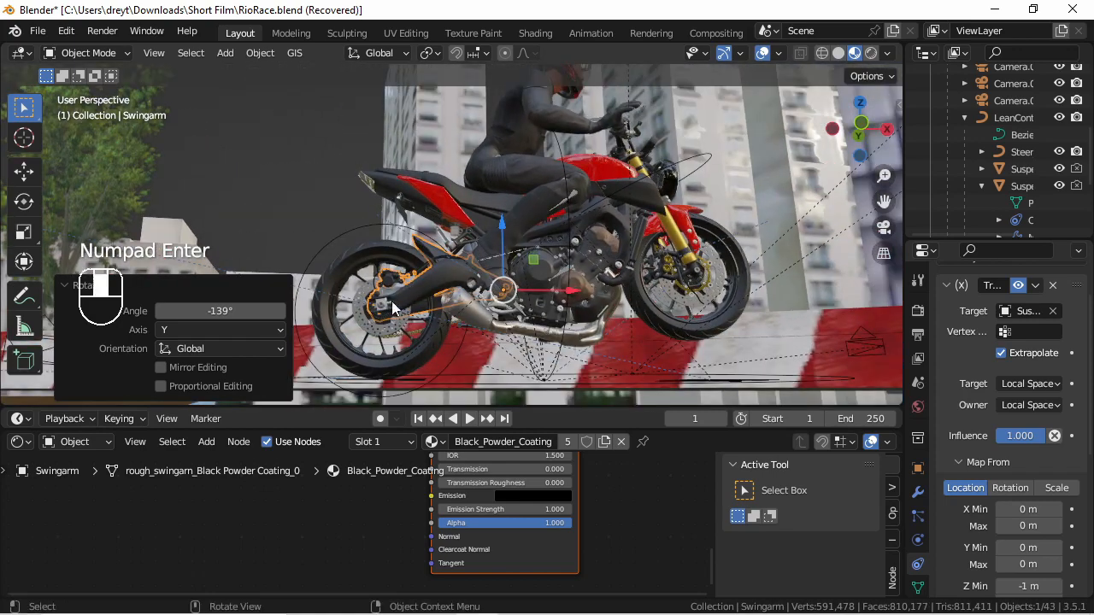
pyautogui.click(380, 386)
pyautogui.click(381, 377)
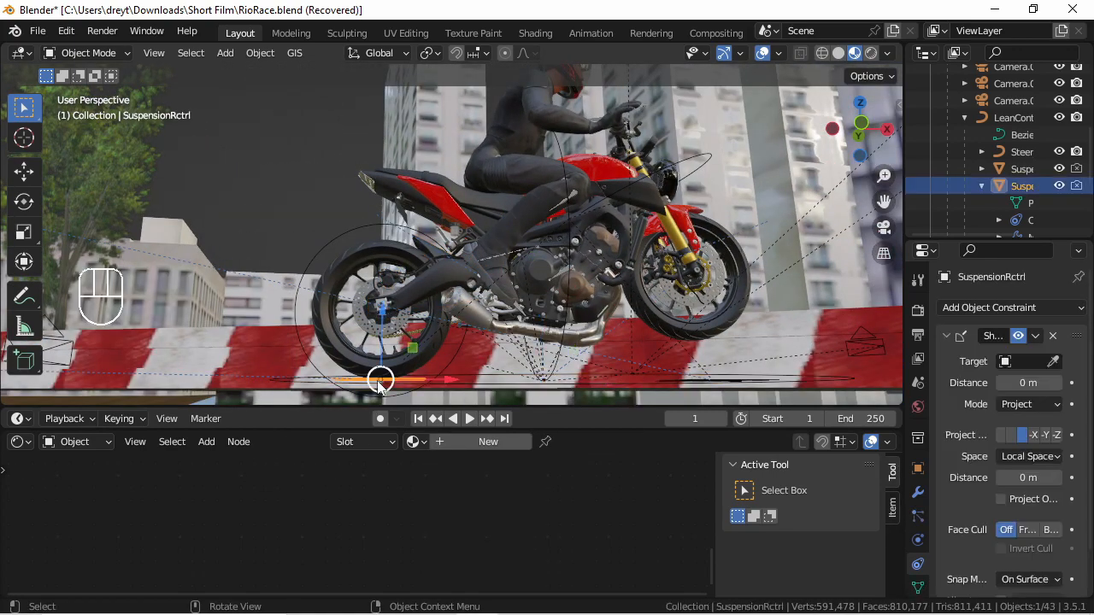
pyautogui.press('g')
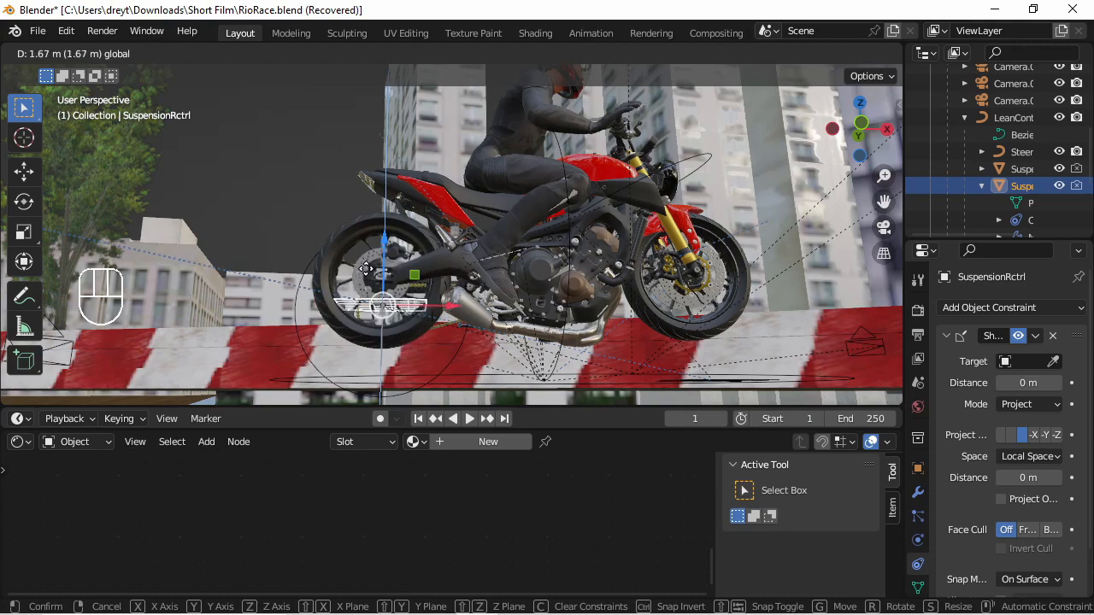
pyautogui.rightClick(310, 247)
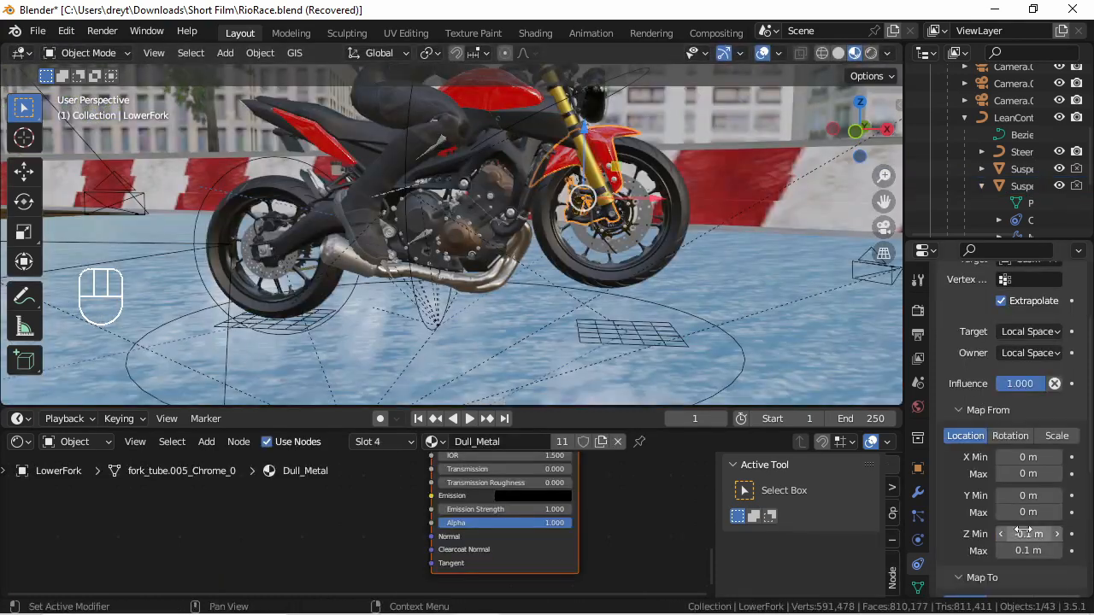
# - Set the LowerFork Transformation constraint's Map From location range to Z Min -1 m and Z Max 1 m
pyautogui.scroll(-3, 1022, 536)
pyautogui.scroll(-5, 1022, 536)
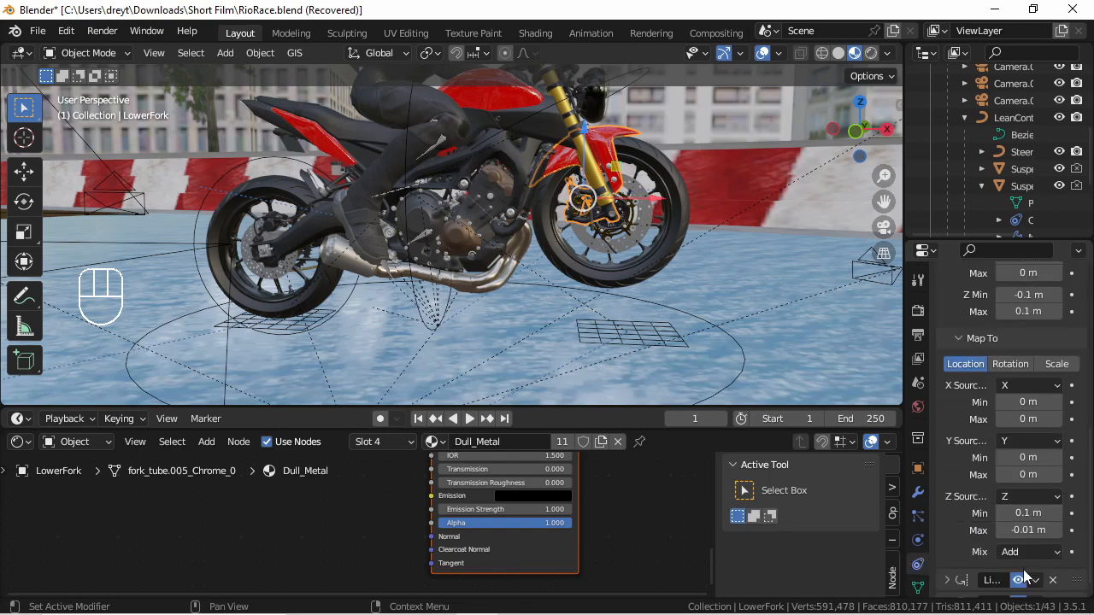
pyautogui.scroll(3, 1017, 511)
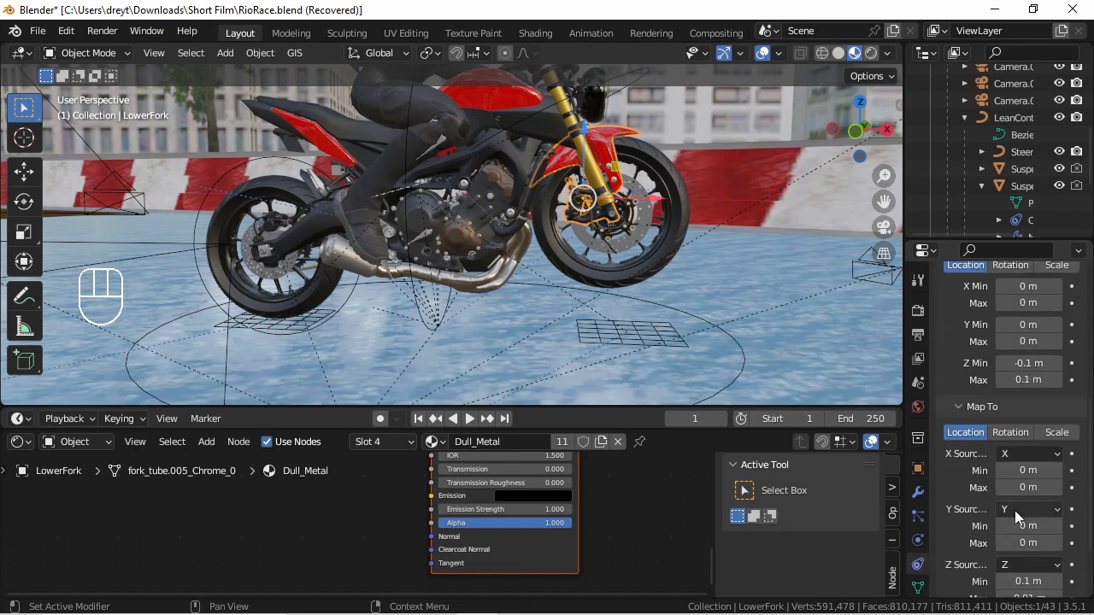
pyautogui.click(1024, 397)
pyautogui.press('BackSpace')
pyautogui.write('-1')
pyautogui.press('Tab')
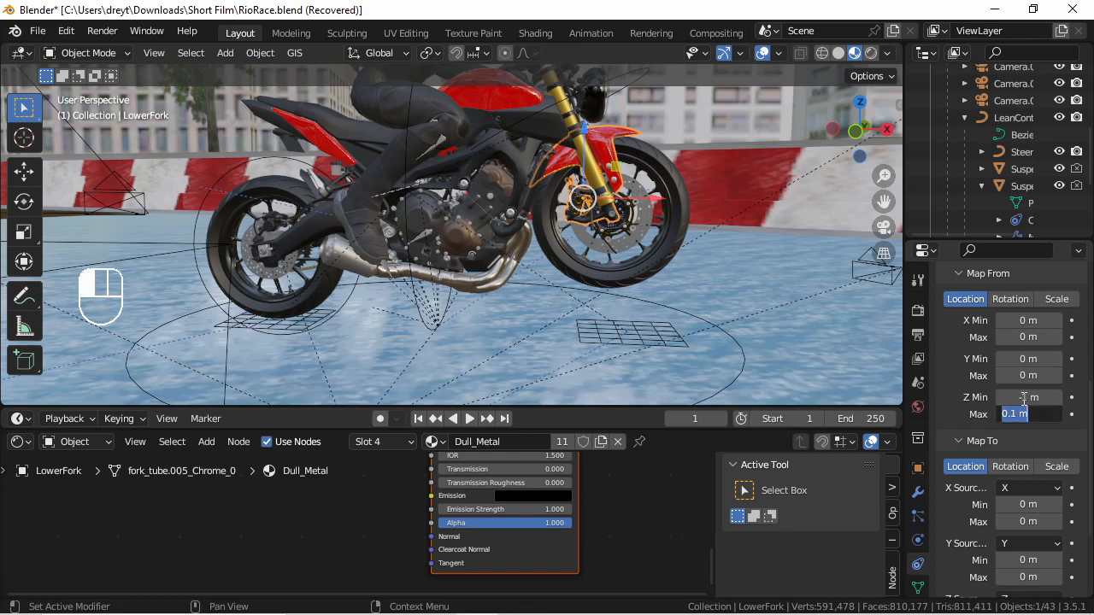
pyautogui.write('1')
pyautogui.press('Return')
# - Adjust the LowerFork constraint's Map From location range to Z Min -12.6 m and Z Max 19.7 m
pyautogui.moveTo(1023, 398)
pyautogui.mouseDown()
pyautogui.moveTo(913, 397)
pyautogui.moveTo(1092, 415)
pyautogui.moveTo(1019, 413)
pyautogui.mouseUp()
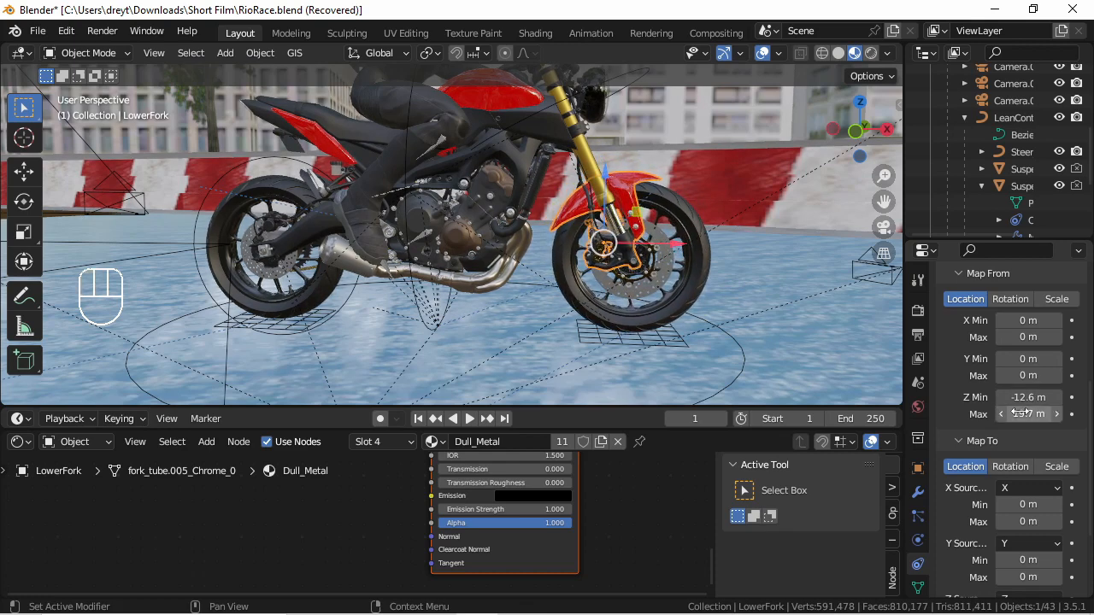
pyautogui.press('KP_1')
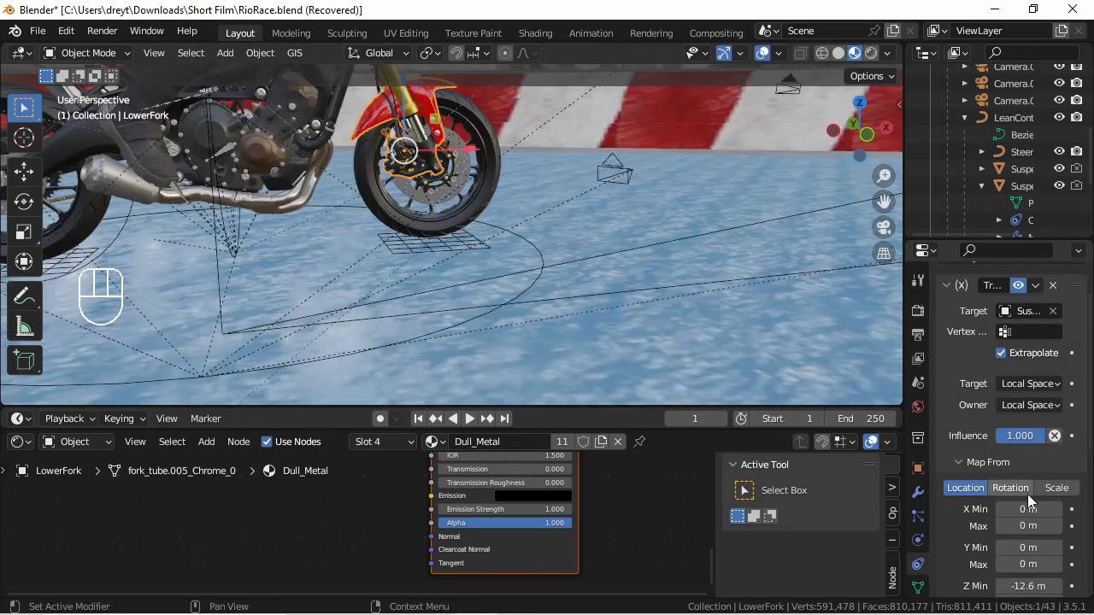
# - Set the LowerFork constraint's Map To location range to Z Min 3 m and Z Max -0.4 m
pyautogui.scroll(-6, 1028, 501)
pyautogui.scroll(-2, 1028, 516)
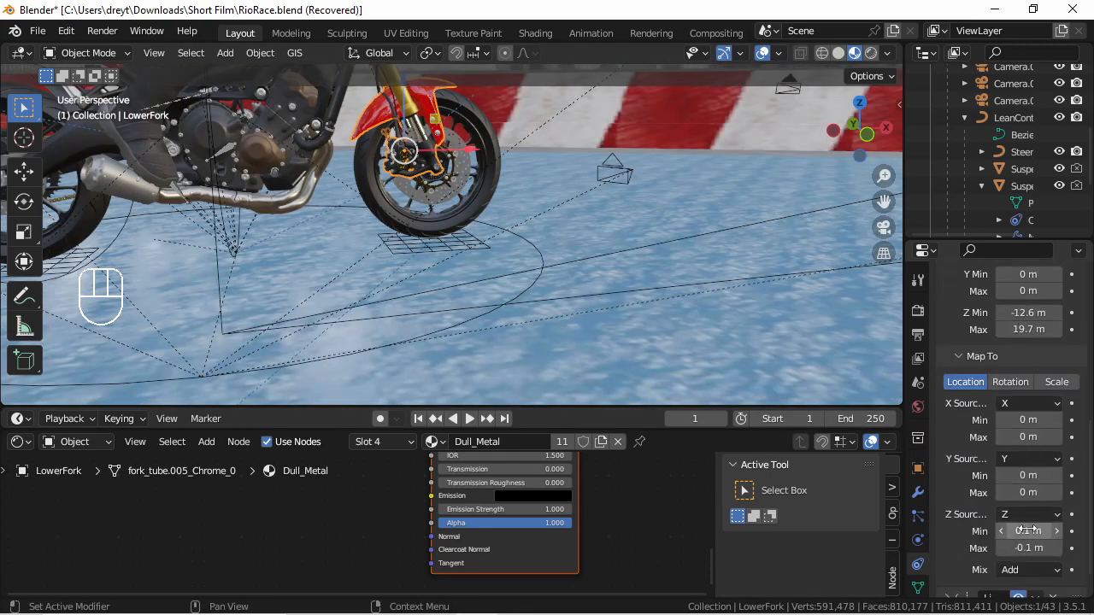
pyautogui.moveTo(1029, 531); pyautogui.dragTo(1060, 548)
pyautogui.press('Escape')
pyautogui.click(1022, 549)
pyautogui.press('BackSpace')
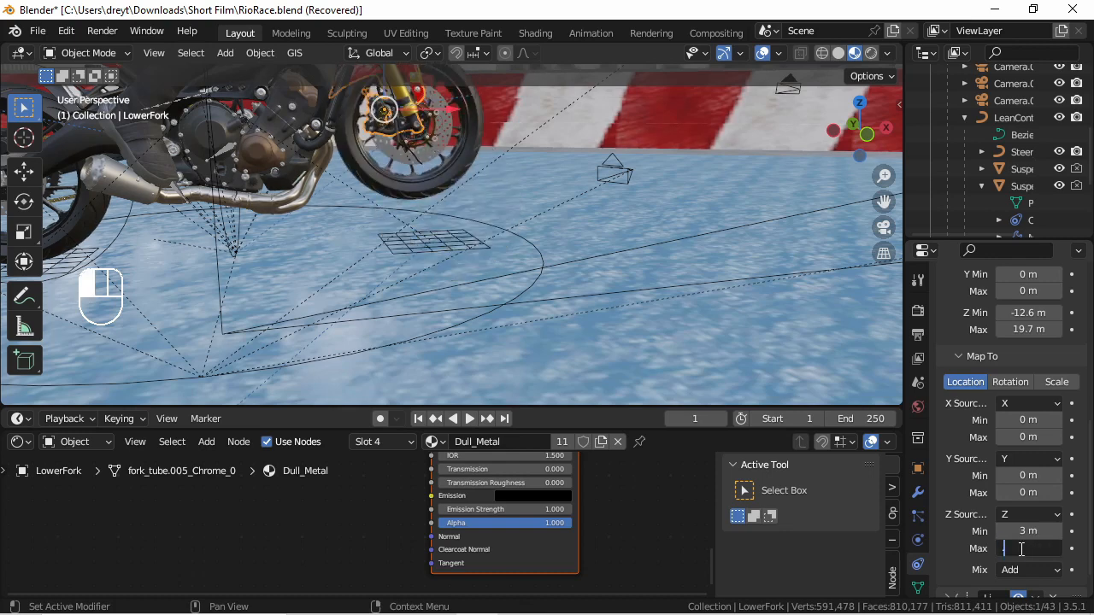
pyautogui.write('.1')
pyautogui.press('Return')
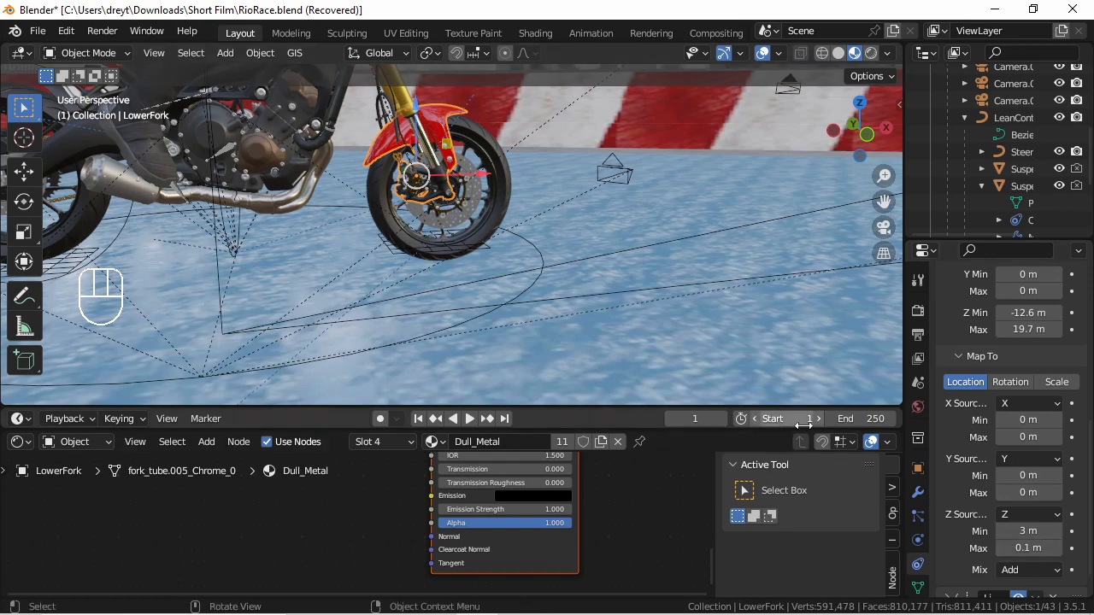
pyautogui.moveTo(1019, 548)
pyautogui.mouseDown()
pyautogui.moveTo(1000, 548)
pyautogui.moveTo(1030, 548)
pyautogui.mouseUp()
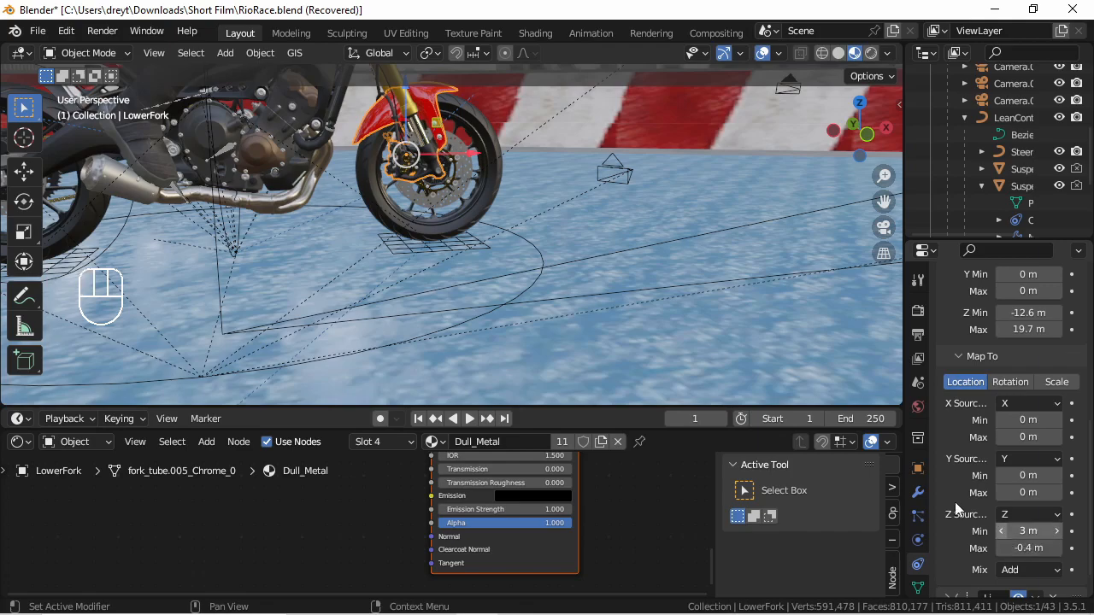
# - Test the front fork by moving the SuspensionFctrl object beneath the front wheel along the Z axis
pyautogui.moveTo(265, 179); pyautogui.dragTo(222, 126, button='middle')
pyautogui.scroll(3, 425, 233)
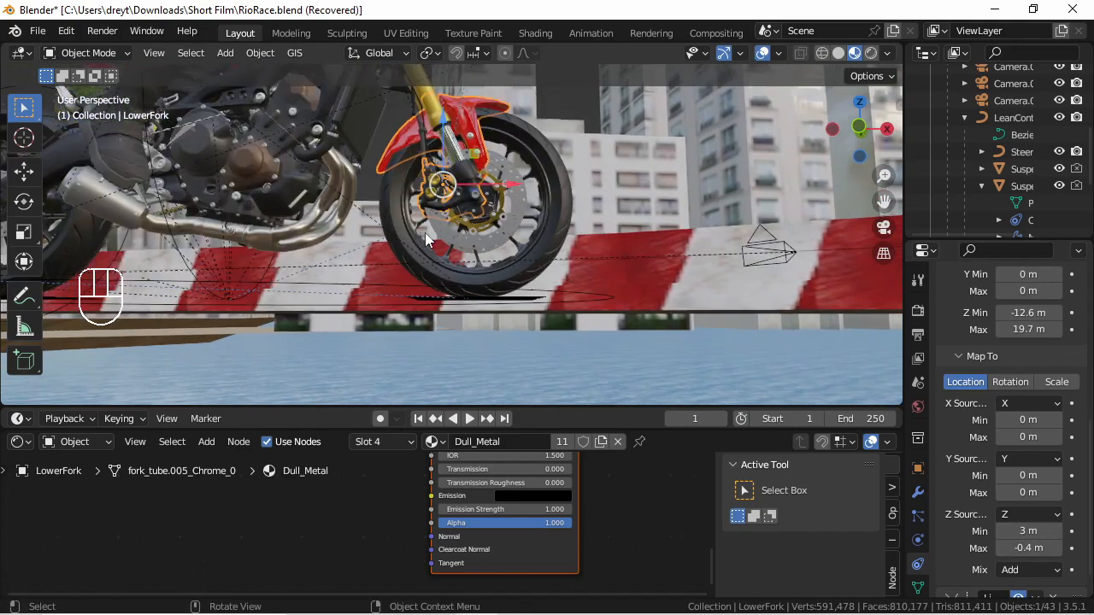
pyautogui.moveTo(425, 231); pyautogui.dragTo(428, 253, button='middle')
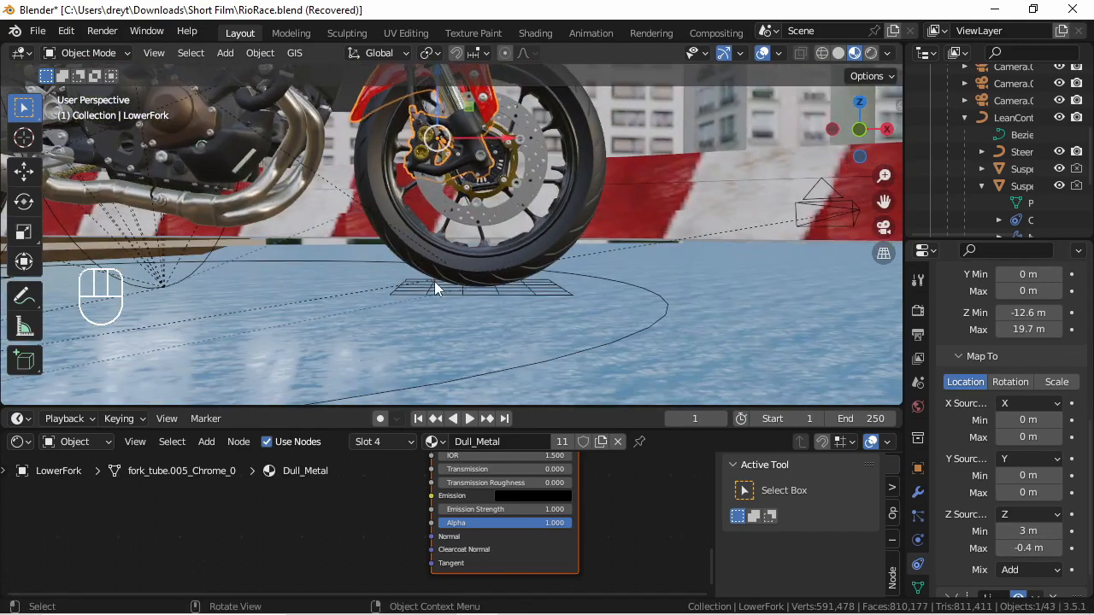
pyautogui.click(434, 281)
pyautogui.click(435, 281)
pyautogui.press('g')
pyautogui.press('z')
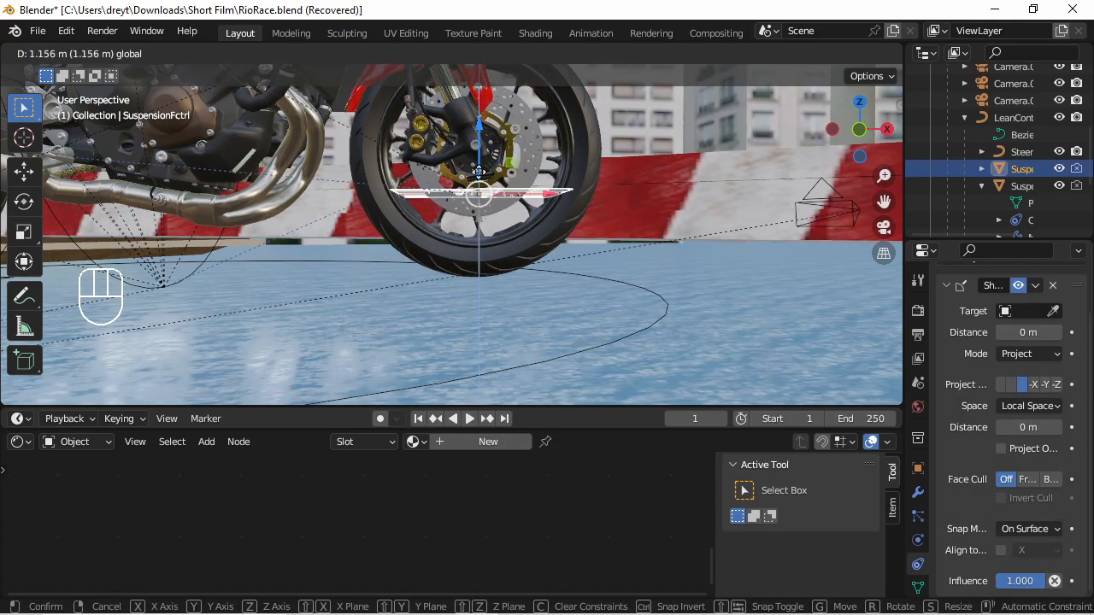
pyautogui.click(344, 196)
# - Save the RioRace.blend file
pyautogui.moveTo(351, 200); pyautogui.dragTo(365, 229, button='middle')
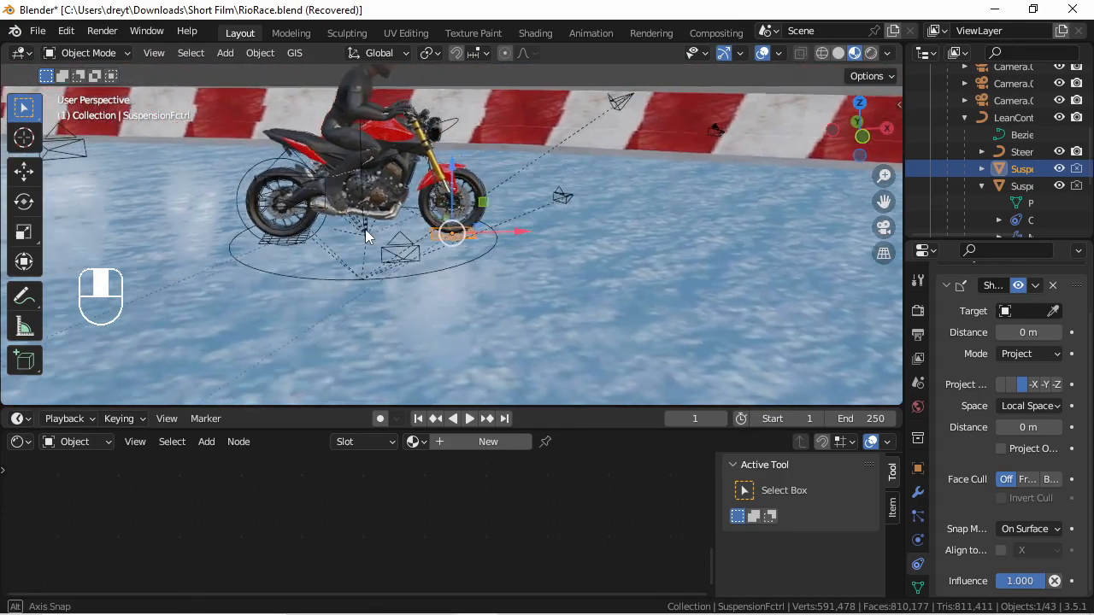
pyautogui.scroll(3, 333, 228)
pyautogui.moveTo(250, 235)
pyautogui.mouseDown(button='middle')
pyautogui.moveTo(220, 230)
pyautogui.moveTo(252, 226)
pyautogui.mouseUp(button='middle')
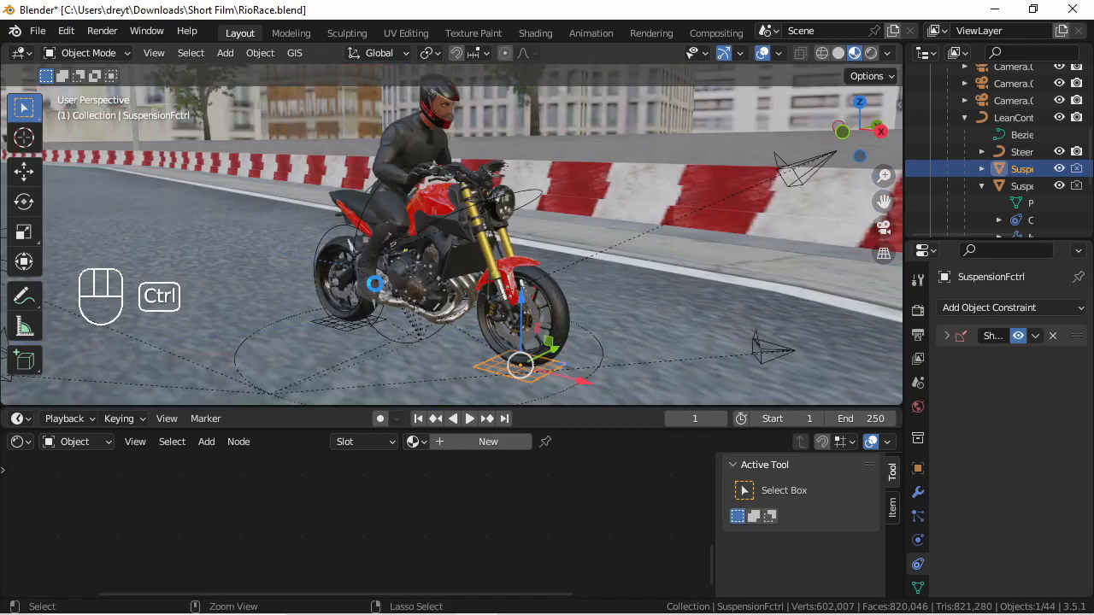
pyautogui.hotkey('ctrl', 's')
pyautogui.moveTo(375, 284)
pyautogui.mouseDown(button='middle')
pyautogui.moveTo(412, 301)
pyautogui.moveTo(359, 310)
pyautogui.moveTo(361, 296)
pyautogui.mouseUp(button='middle')
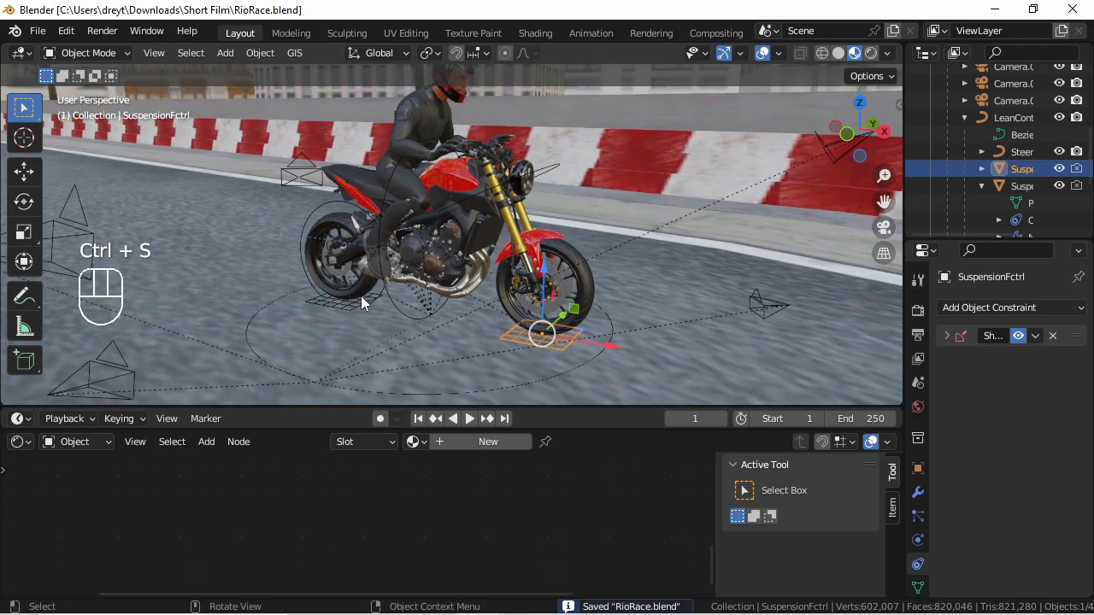
# - Set Road as the target of the Shrinkwrap constraint on SuspensionFctrl beneath the front wheel
pyautogui.click(531, 247)
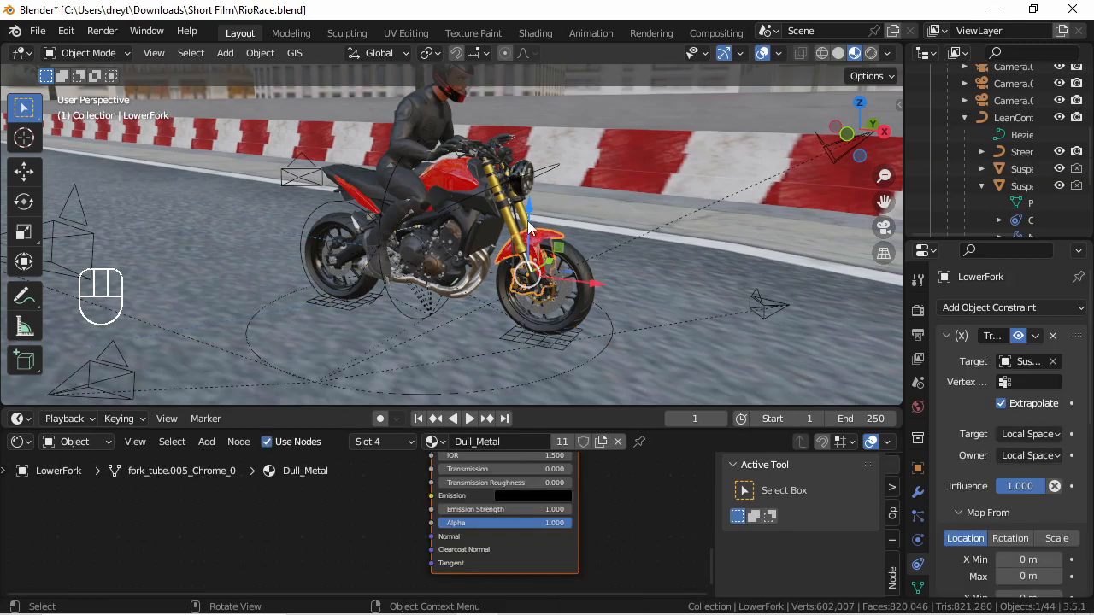
pyautogui.click(529, 338)
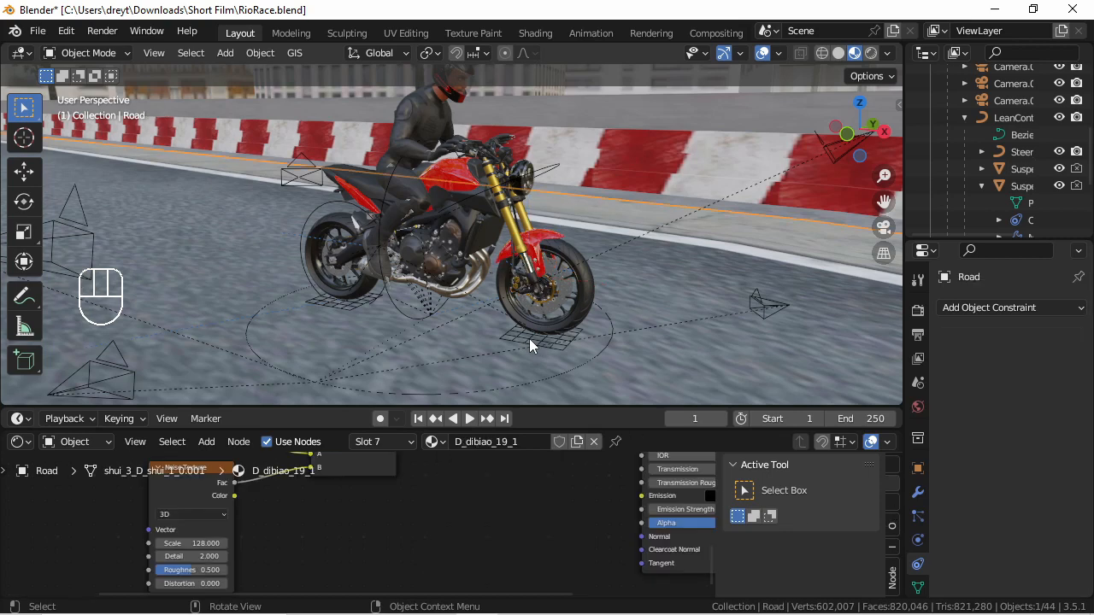
pyautogui.click(994, 307)
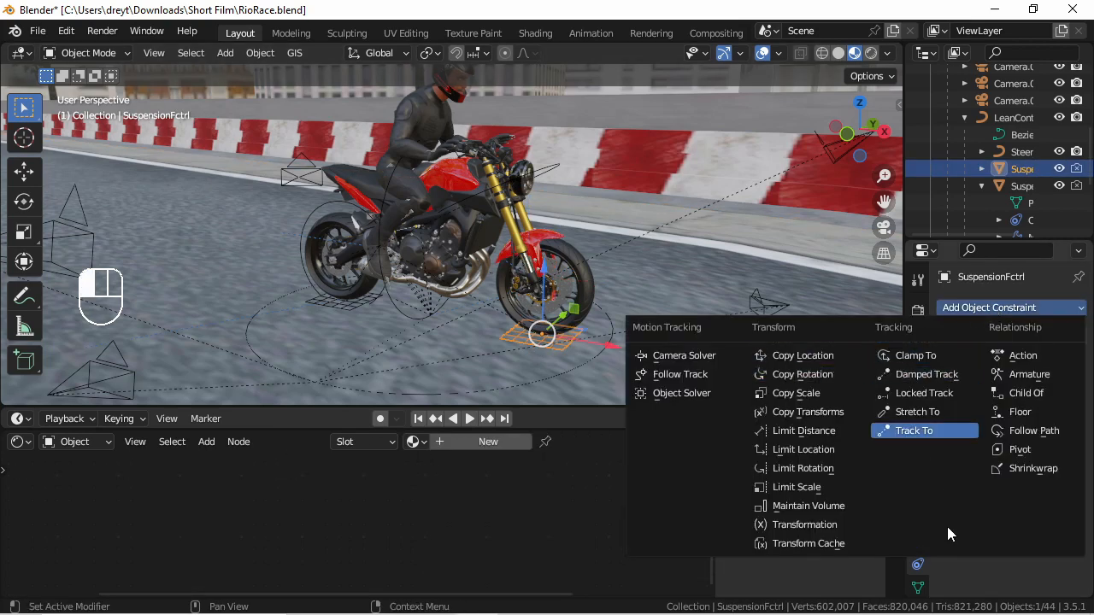
pyautogui.click(1033, 469)
pyautogui.click(947, 335)
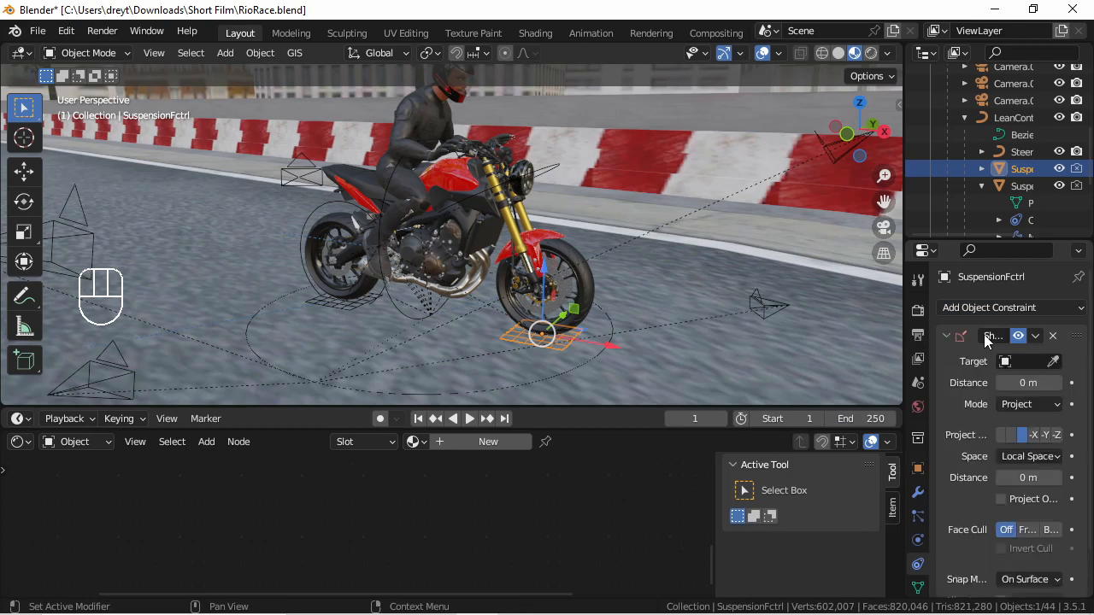
pyautogui.click(1028, 362)
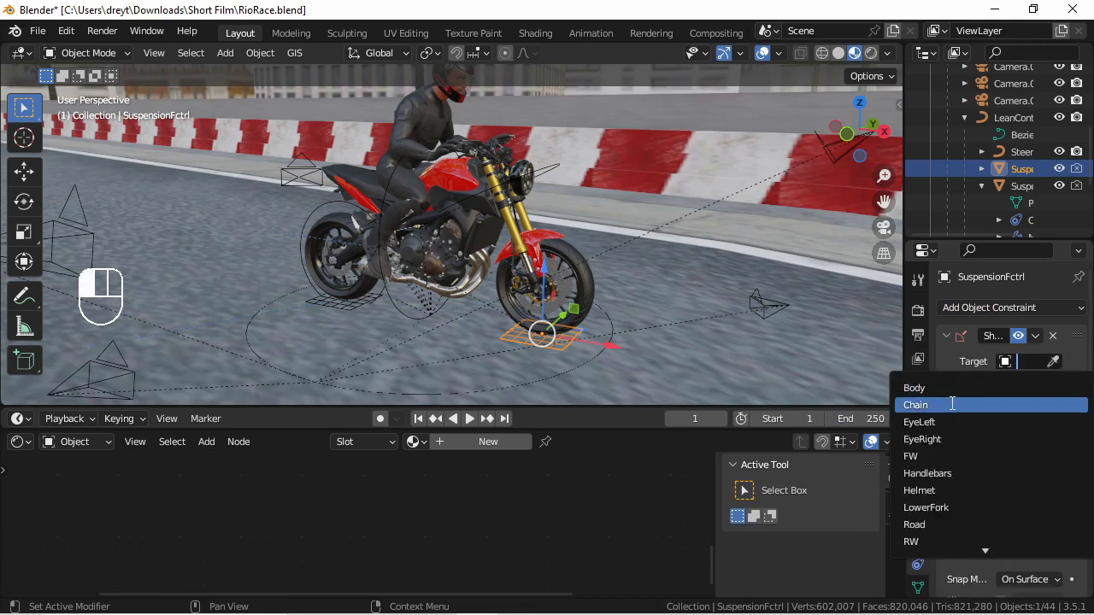
pyautogui.click(923, 527)
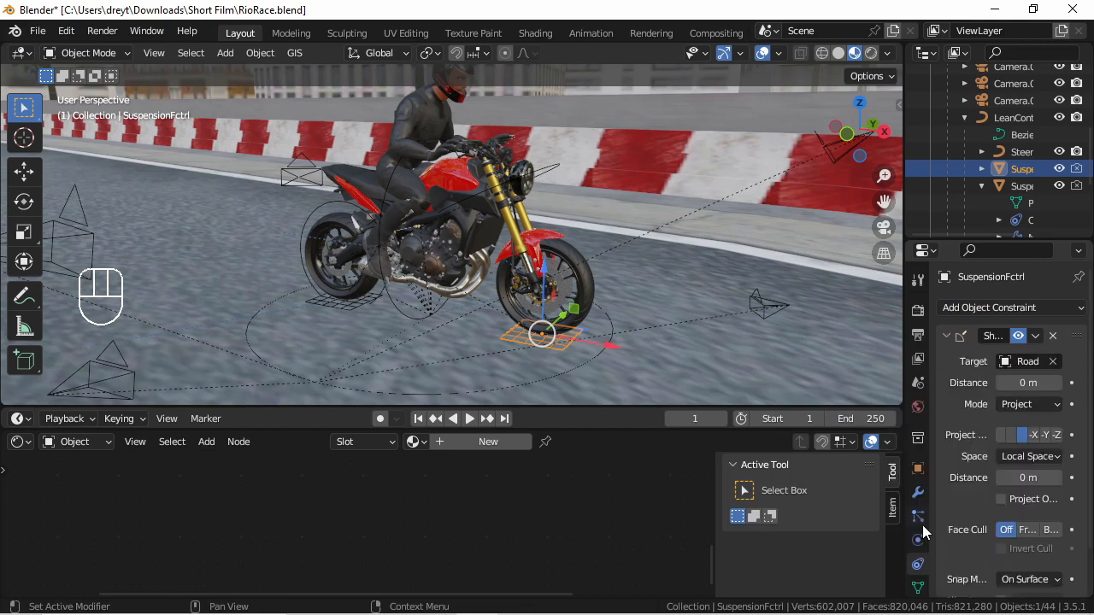
# - Set Road as the target of the Shrinkwrap constraint on SuspensionRctrl beneath the rear wheel
pyautogui.click(335, 306)
pyautogui.click(336, 306)
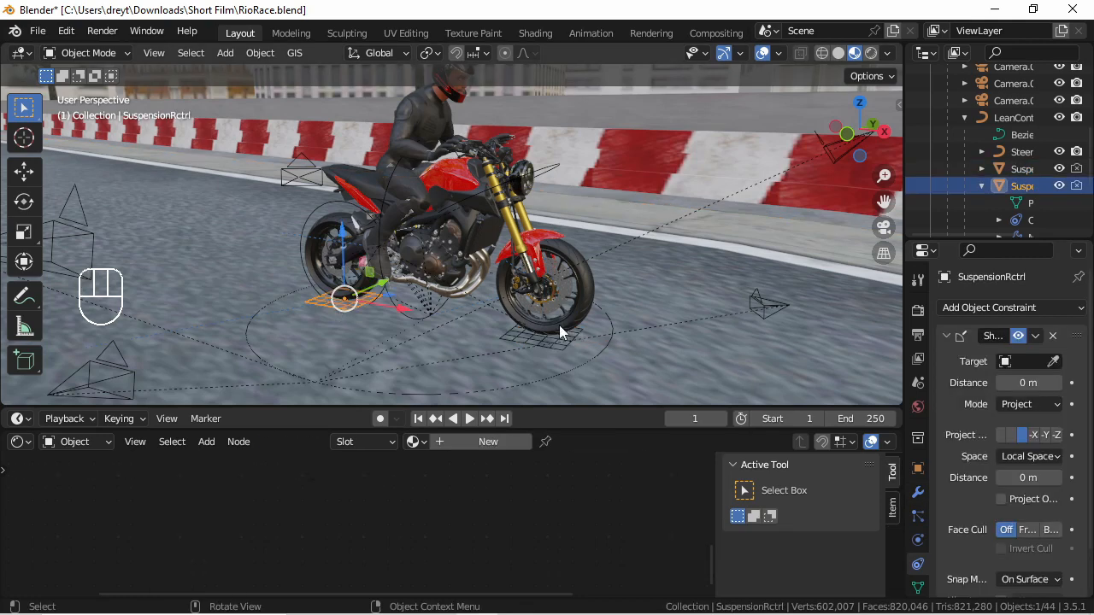
pyautogui.click(1022, 364)
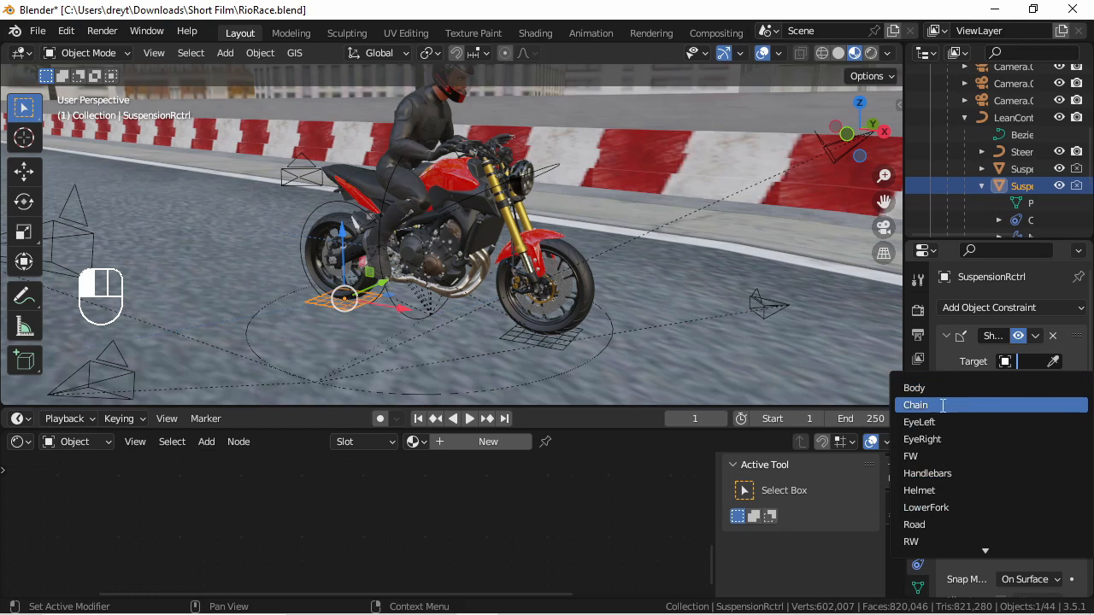
pyautogui.write('r')
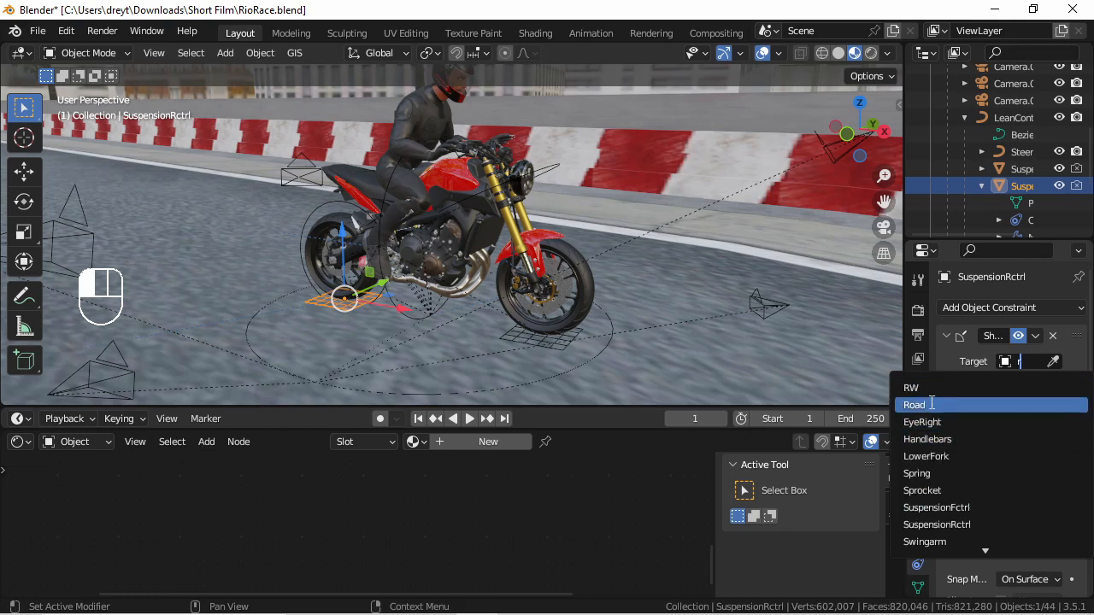
pyautogui.click(928, 403)
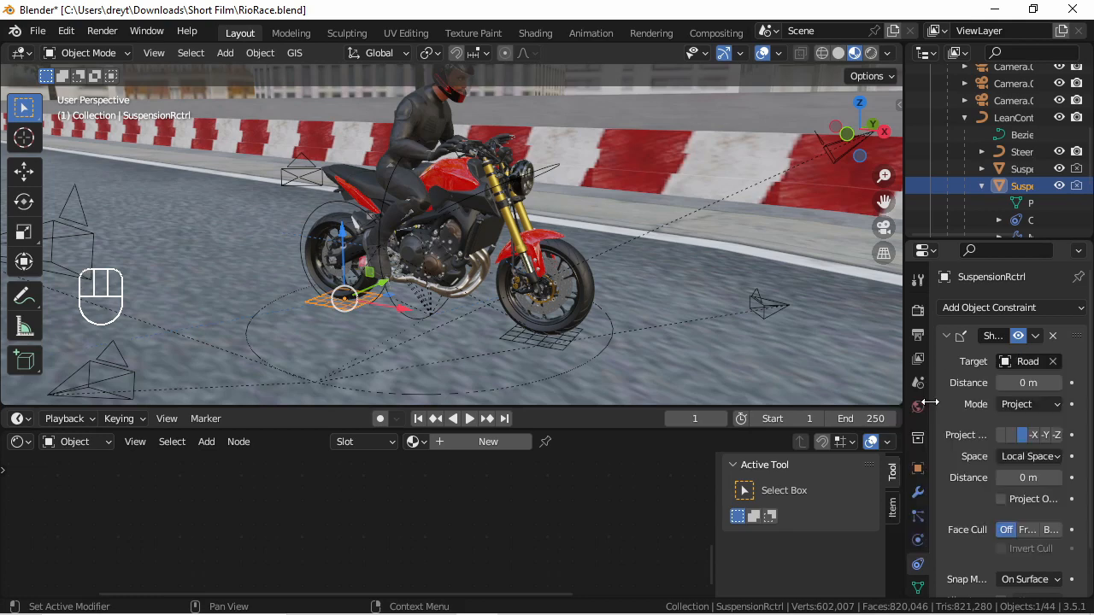
# - Expand the Shrinkwrap constraint of the MainControl circle around the motorcycle to check its target
pyautogui.click(427, 318)
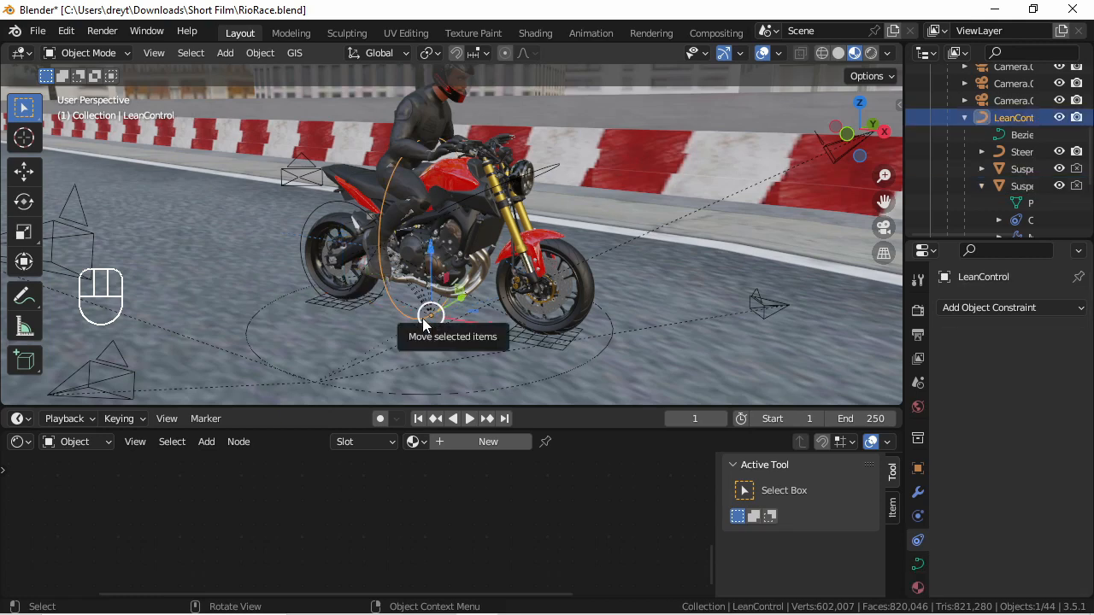
pyautogui.click(583, 361)
pyautogui.click(583, 361)
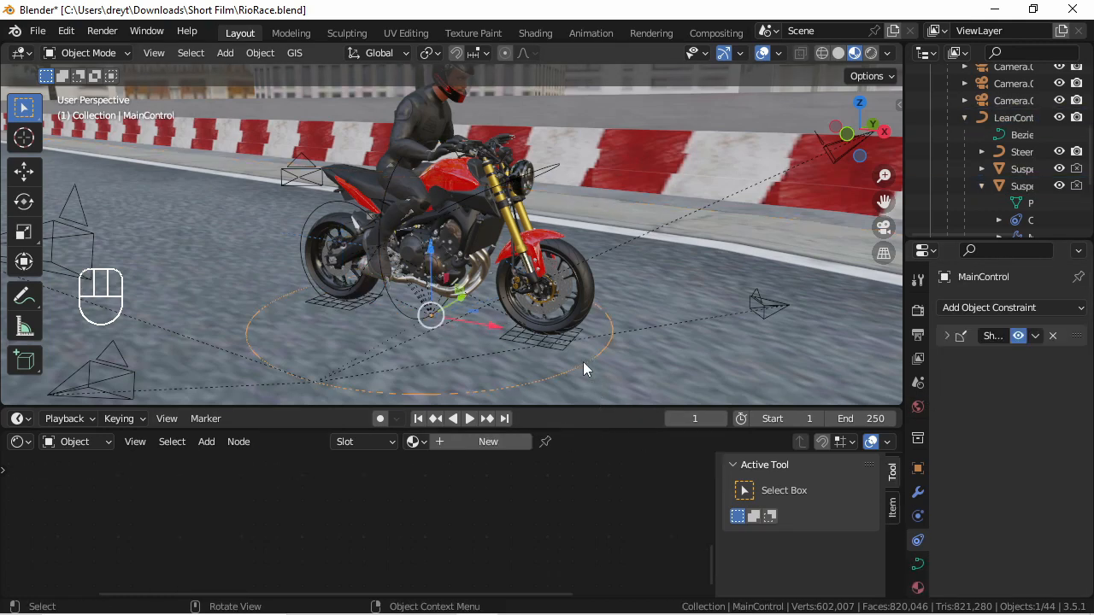
pyautogui.click(949, 338)
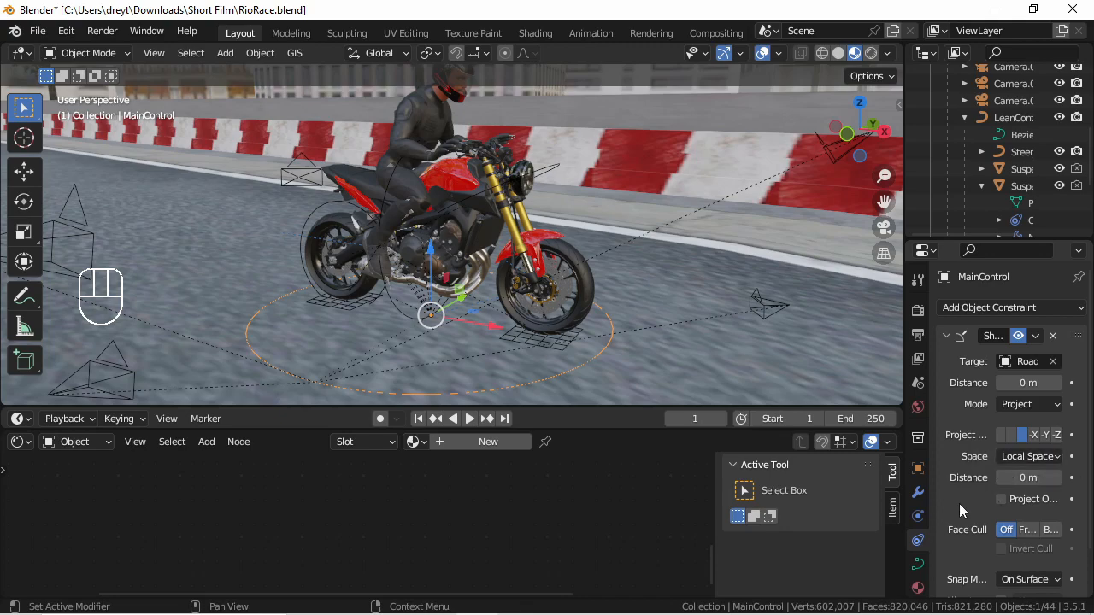
# - Try moving the MainControl circle up and down along the Z axis to test its hold on the road
pyautogui.press('g')
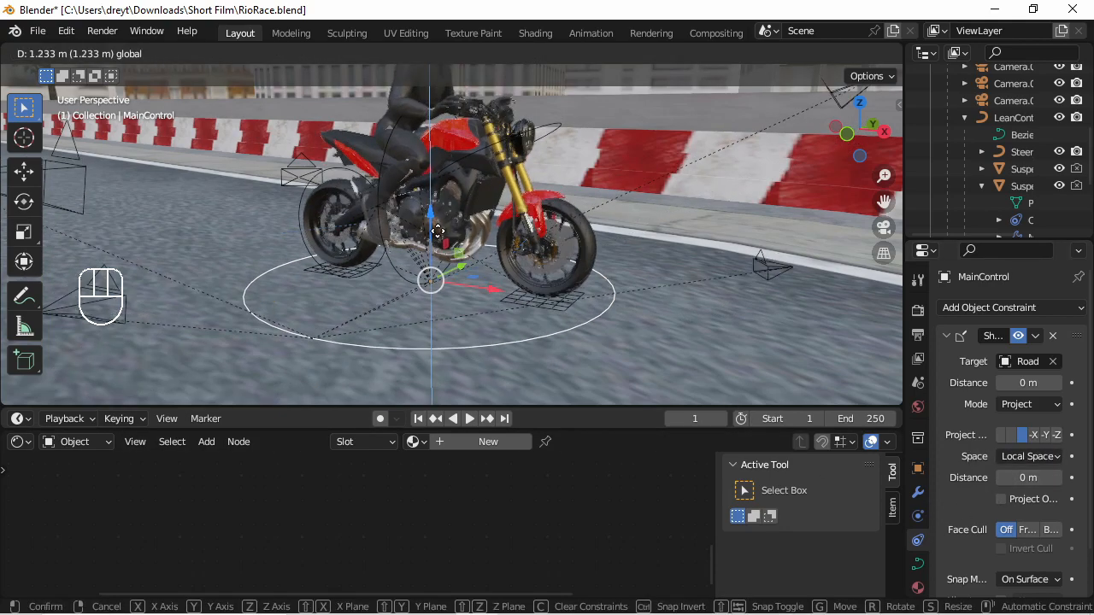
pyautogui.press('Escape')
pyautogui.press('g')
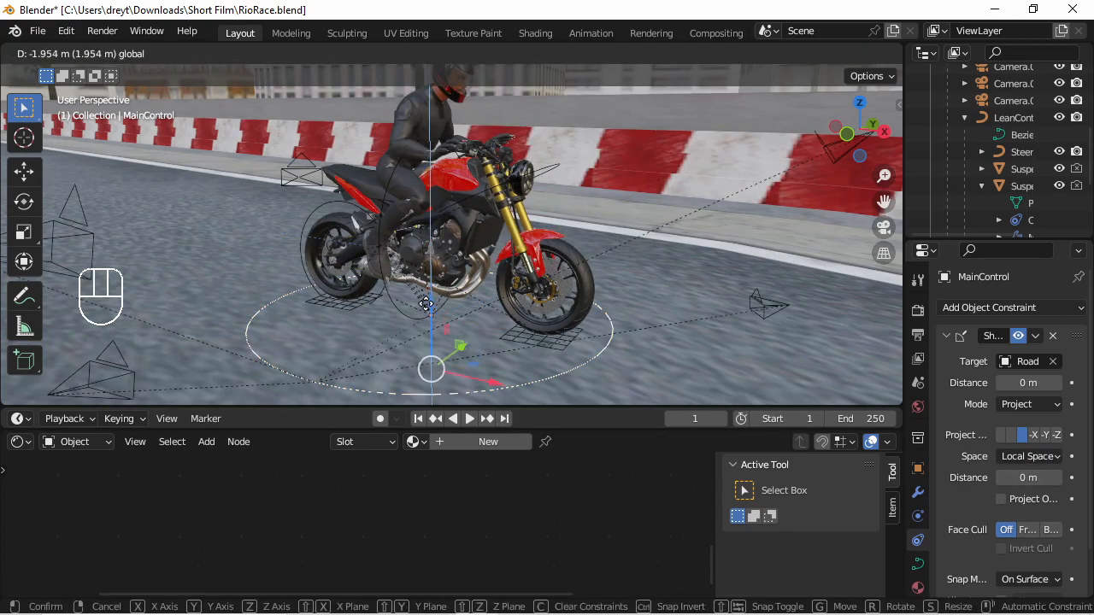
pyautogui.press('Escape')
pyautogui.press('g')
pyautogui.press('z')
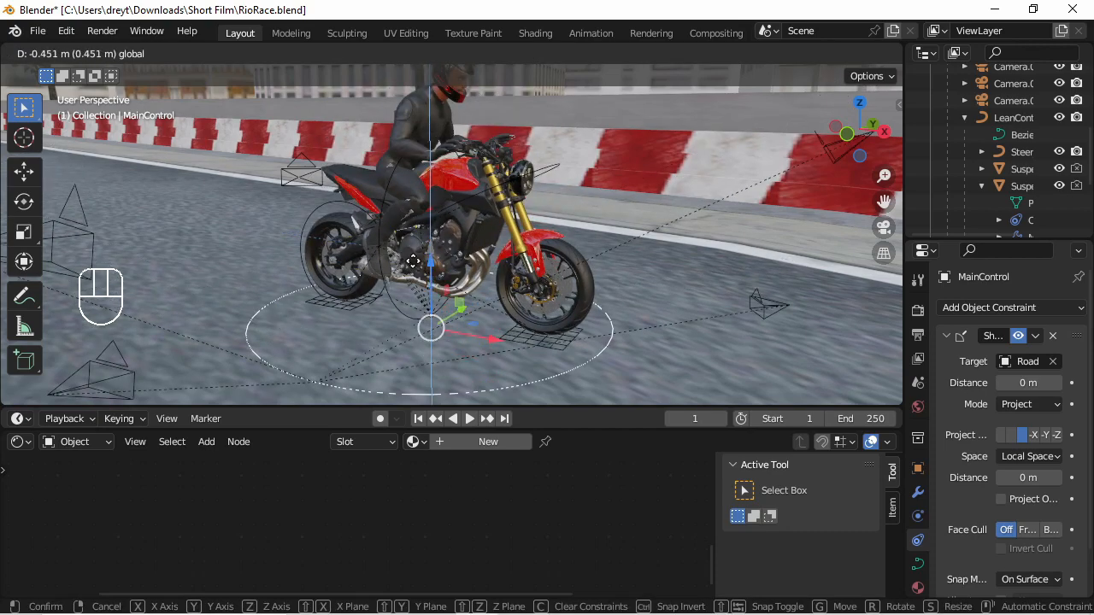
pyautogui.click(414, 267)
# - In the first Transformation constraint of the motorcycle Body, set the Map From rotation Z Min to 5° and Max to -5°
pyautogui.moveTo(428, 313)
pyautogui.mouseDown(button='middle')
pyautogui.moveTo(437, 324)
pyautogui.moveTo(404, 285)
pyautogui.moveTo(476, 298)
pyautogui.moveTo(400, 297)
pyautogui.moveTo(484, 308)
pyautogui.moveTo(452, 291)
pyautogui.moveTo(449, 300)
pyautogui.moveTo(516, 296)
pyautogui.moveTo(418, 310)
pyautogui.mouseUp(button='middle')
pyautogui.scroll(-6, 400, 297)
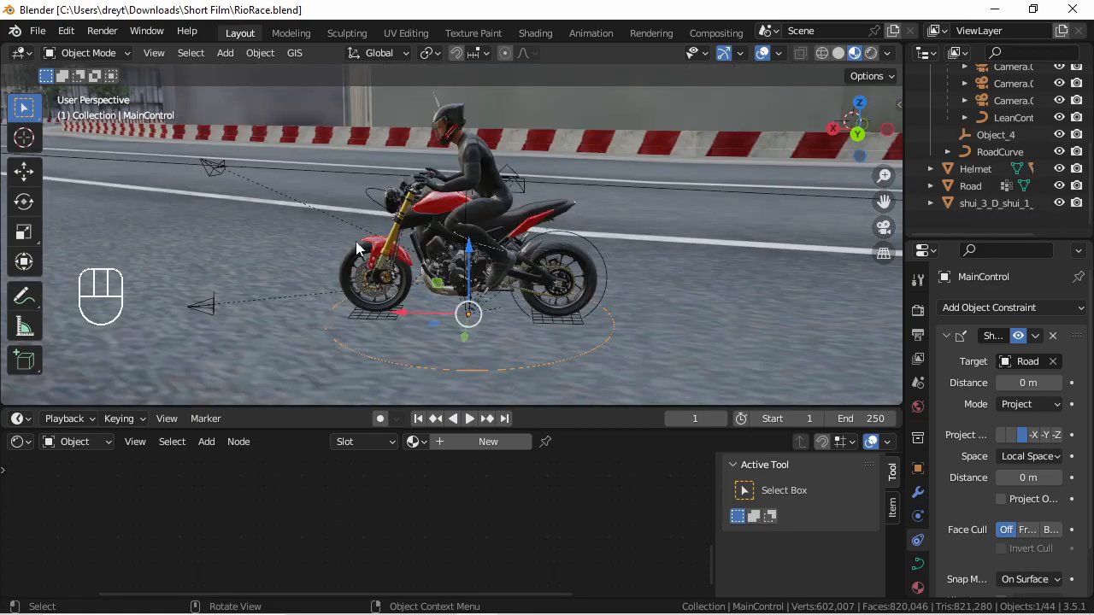
pyautogui.moveTo(355, 241); pyautogui.dragTo(535, 295, button='middle')
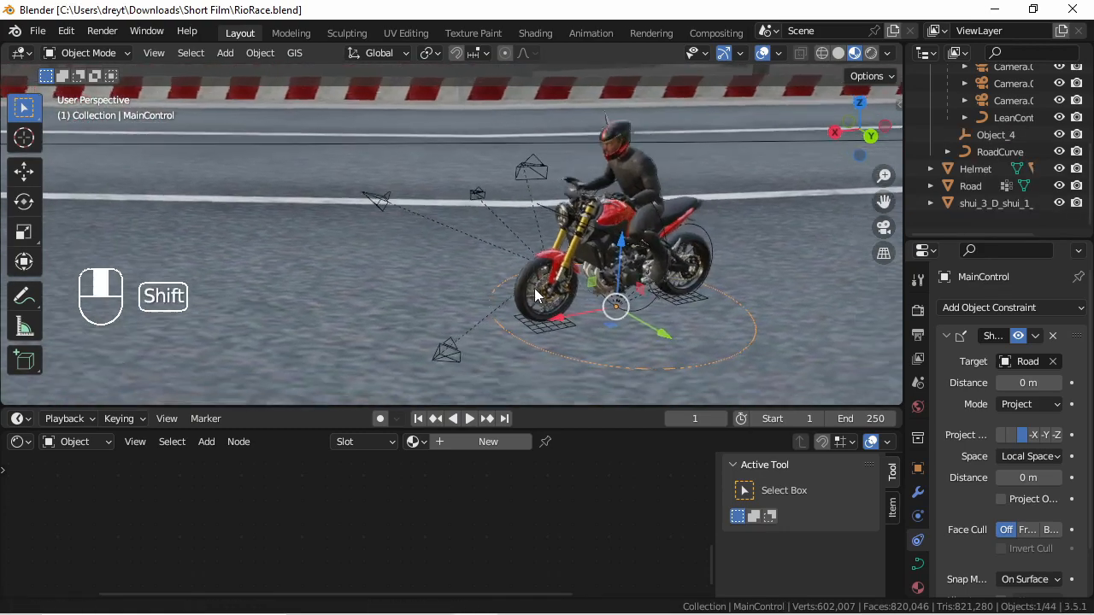
pyautogui.scroll(4, 535, 294)
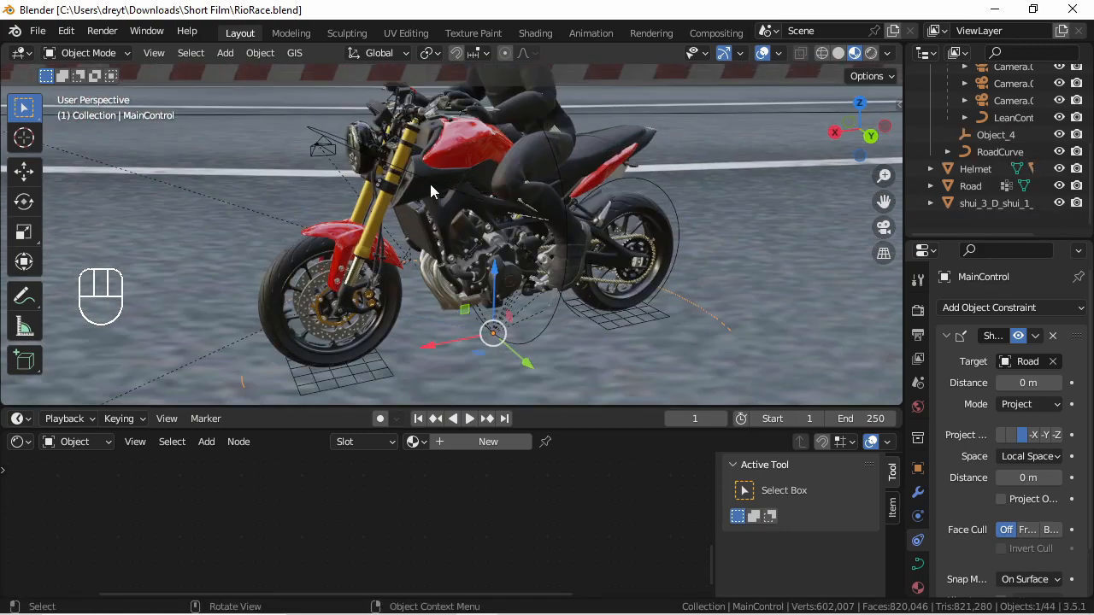
pyautogui.click(457, 163)
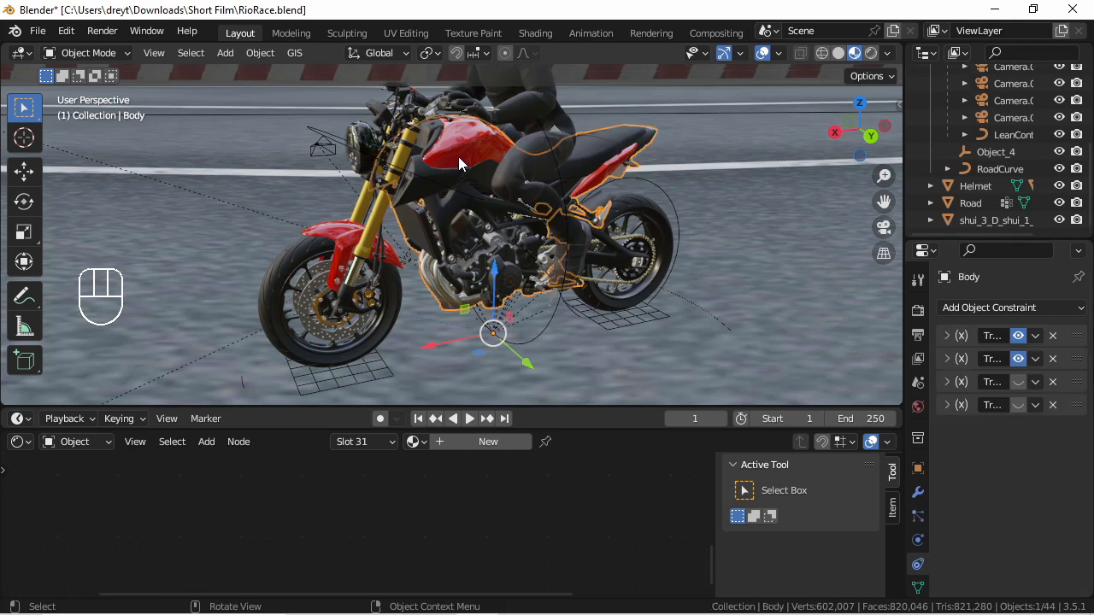
pyautogui.click(945, 335)
pyautogui.scroll(-3, 988, 490)
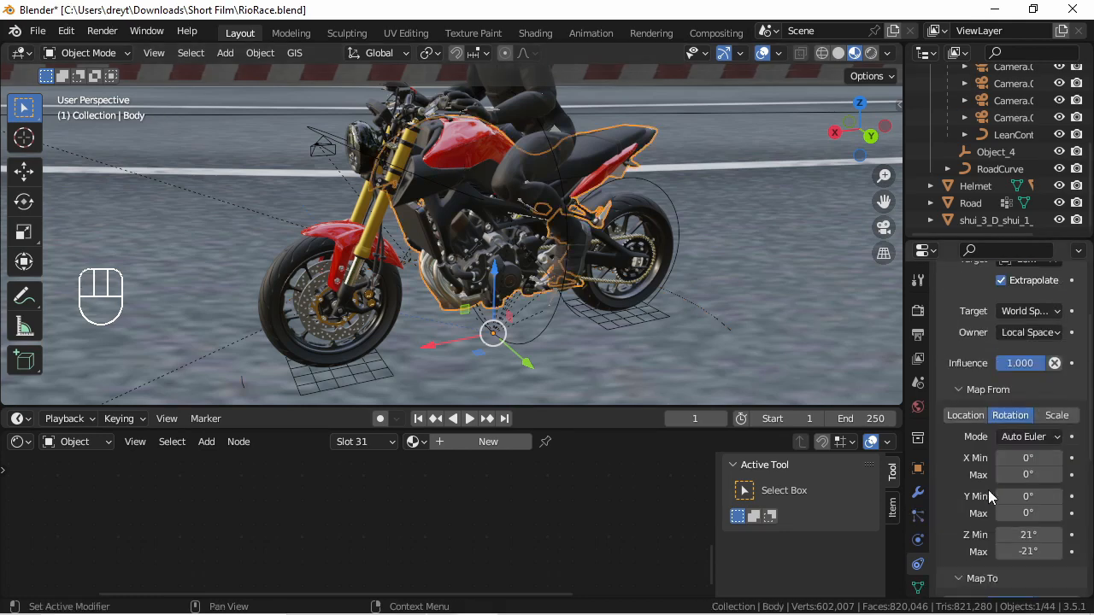
pyautogui.scroll(-5, 988, 490)
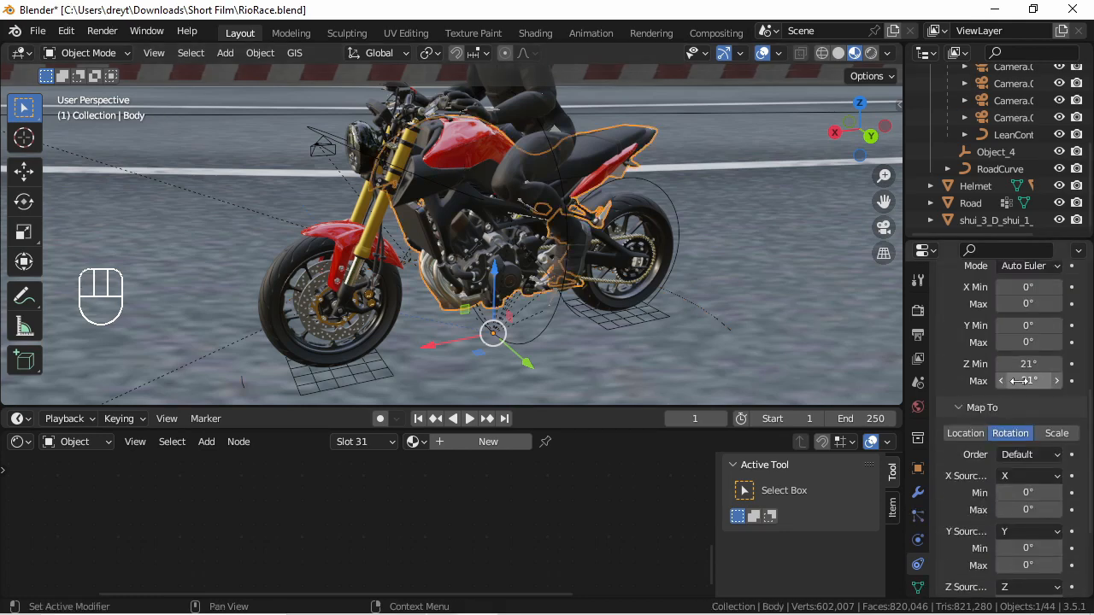
pyautogui.click(1025, 364)
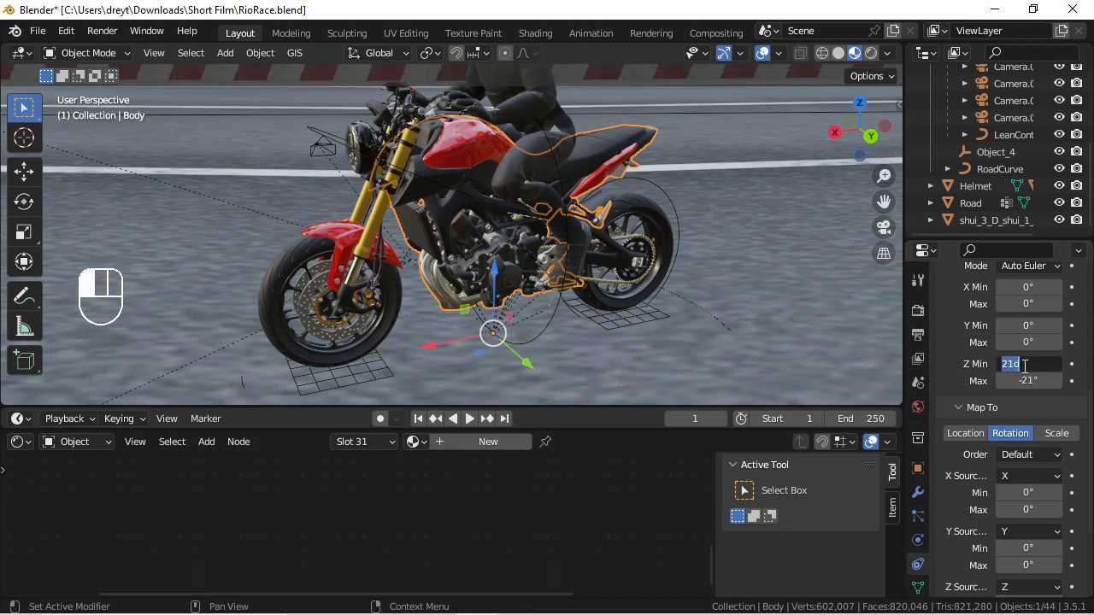
pyautogui.write('5')
pyautogui.press('Tab')
pyautogui.write('-5')
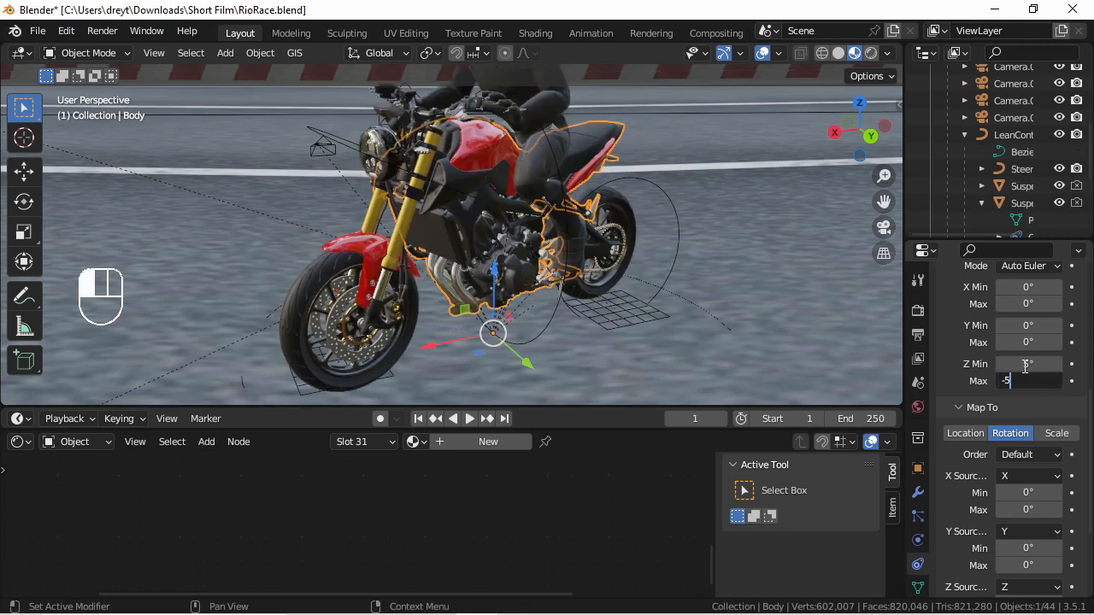
pyautogui.press('Return')
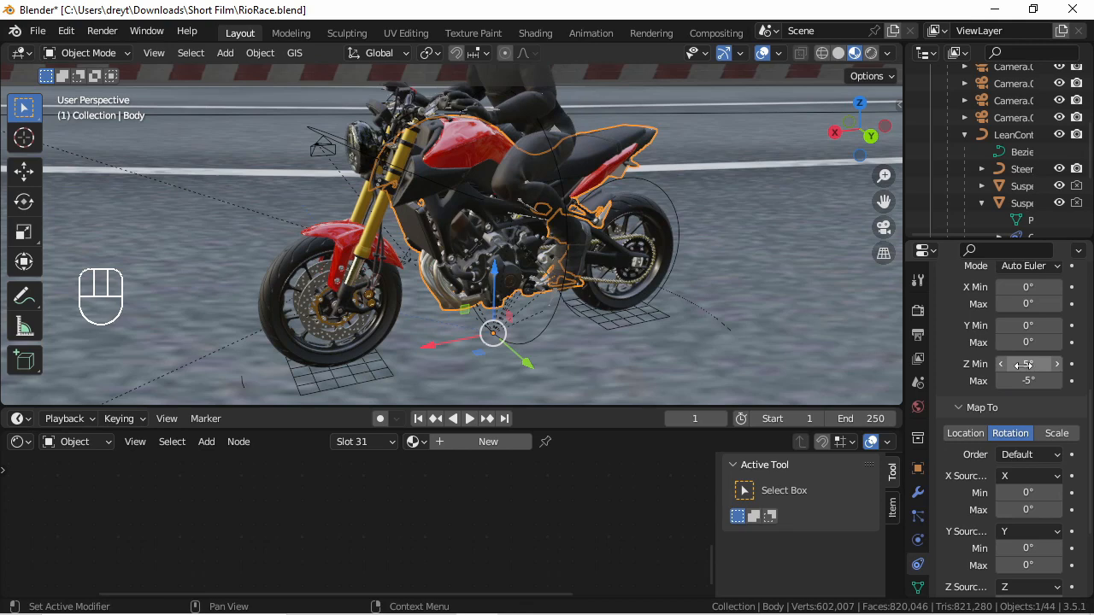
# - Set the Map To rotation of the same constraint to Z Min 5° and Z Max -5°
pyautogui.scroll(-4, 1039, 356)
pyautogui.click(1033, 473)
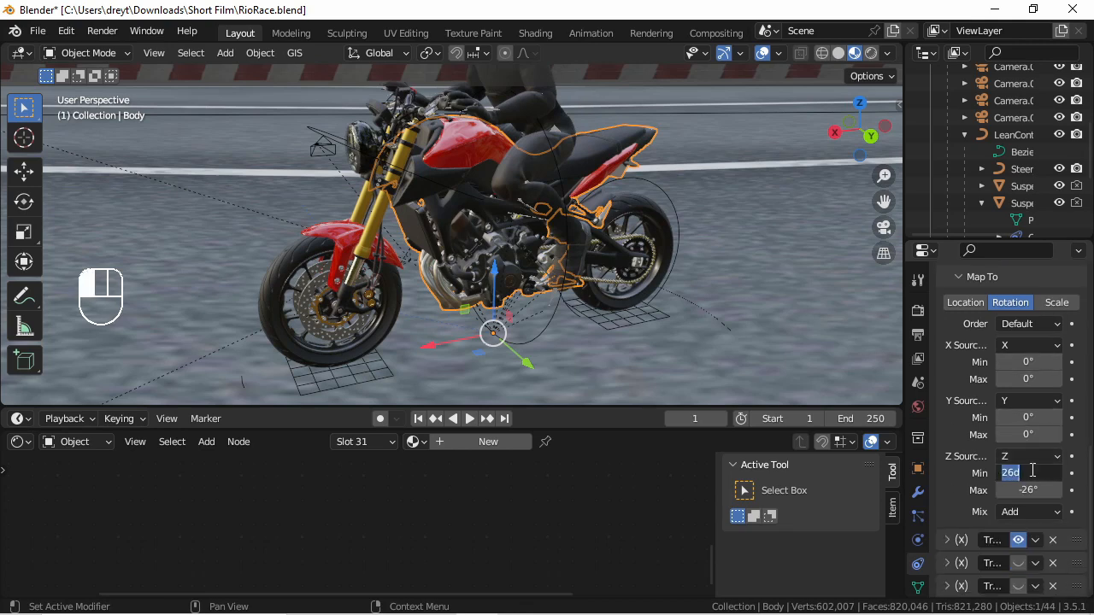
pyautogui.write('5')
pyautogui.press('Tab')
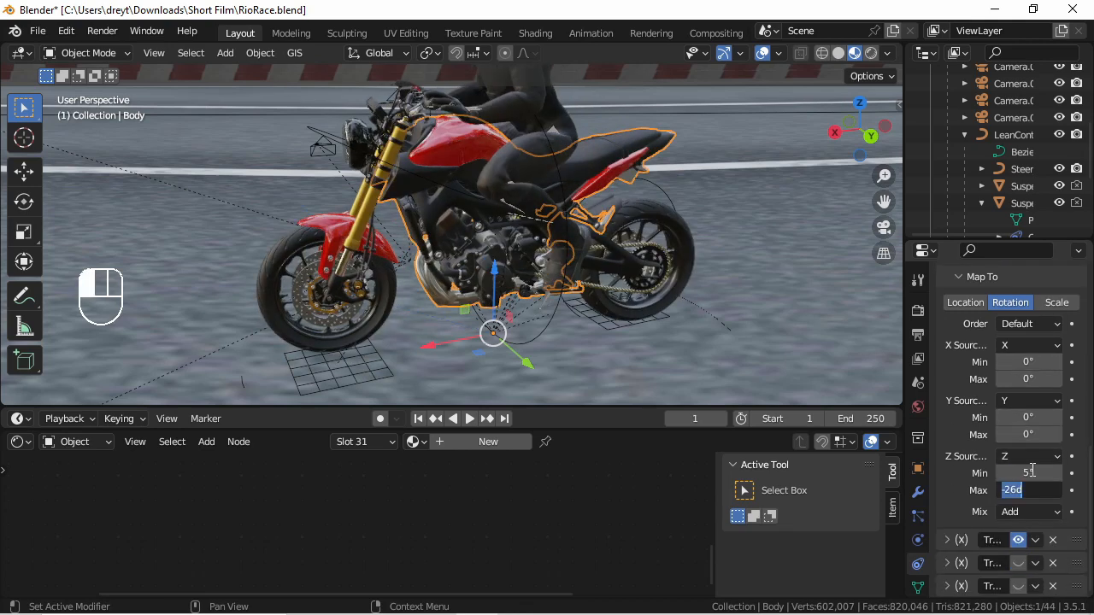
pyautogui.press('BackSpace')
pyautogui.write('-5')
pyautogui.press('Return')
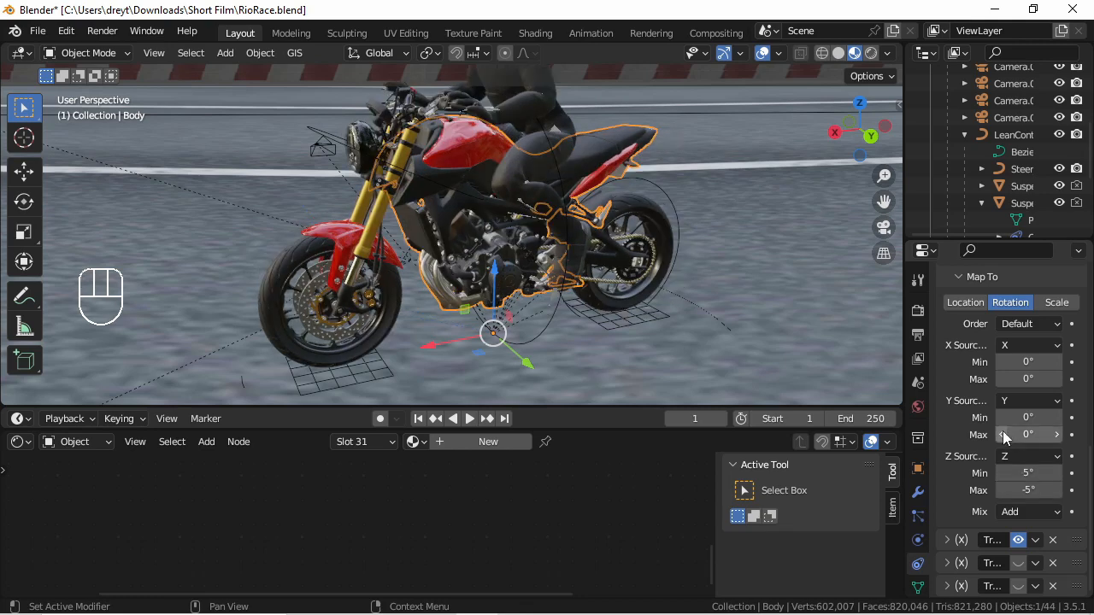
# - Try rotating the LeanControl curve about the Z axis to test how the motorcycle body follows
pyautogui.click(553, 319)
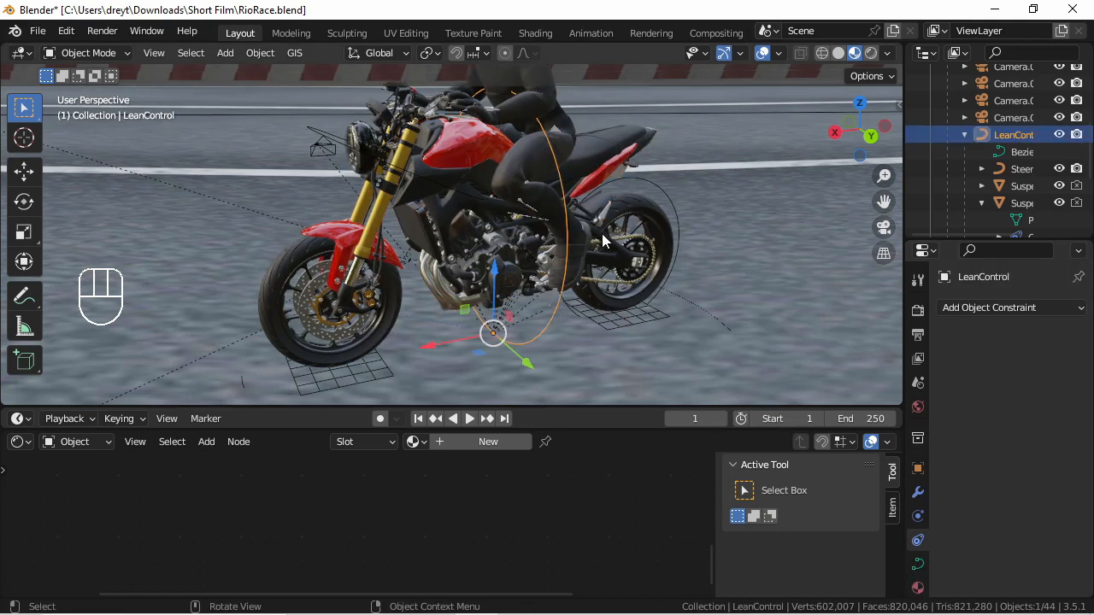
pyautogui.press('r')
pyautogui.press('z')
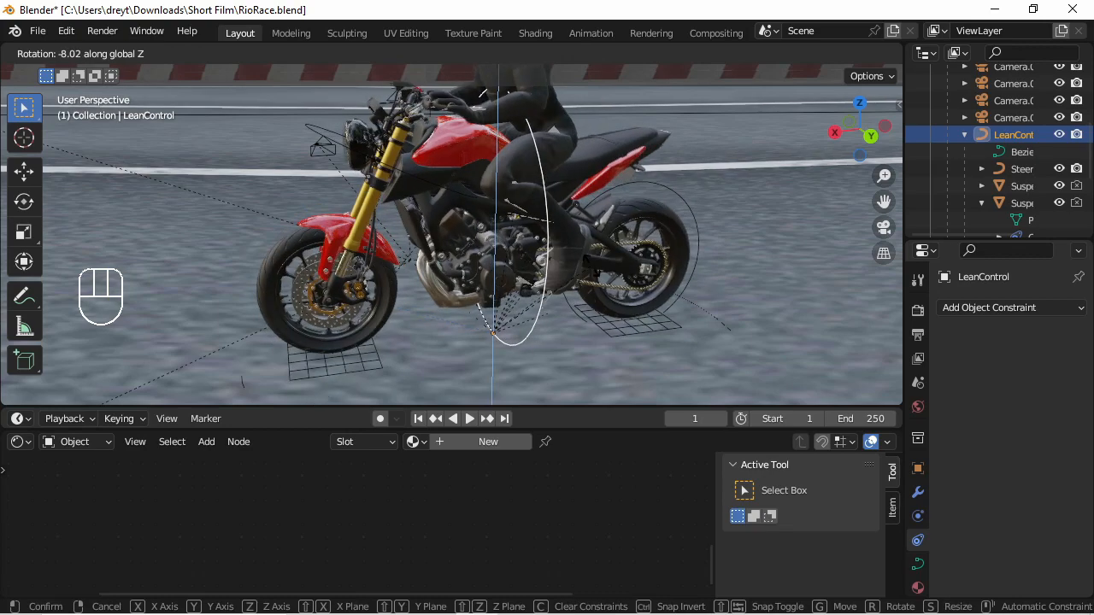
pyautogui.click(610, 260)
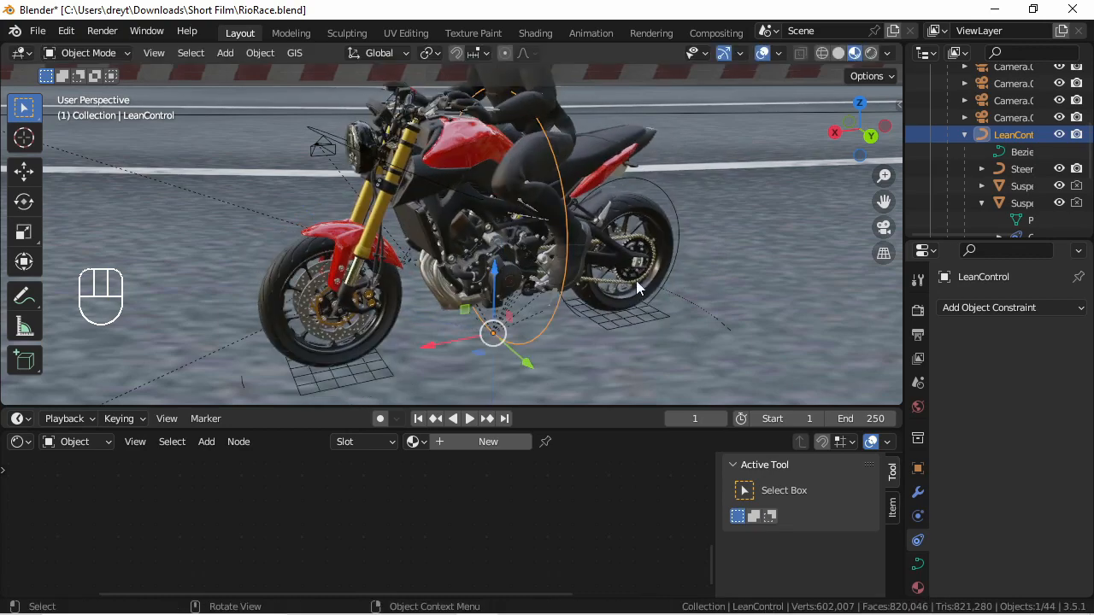
# - In the motorcycle Body's first Transformation constraint, set the Map From rotation Z Min to 1° and Max to -1°
pyautogui.moveTo(628, 282); pyautogui.dragTo(519, 254, button='middle')
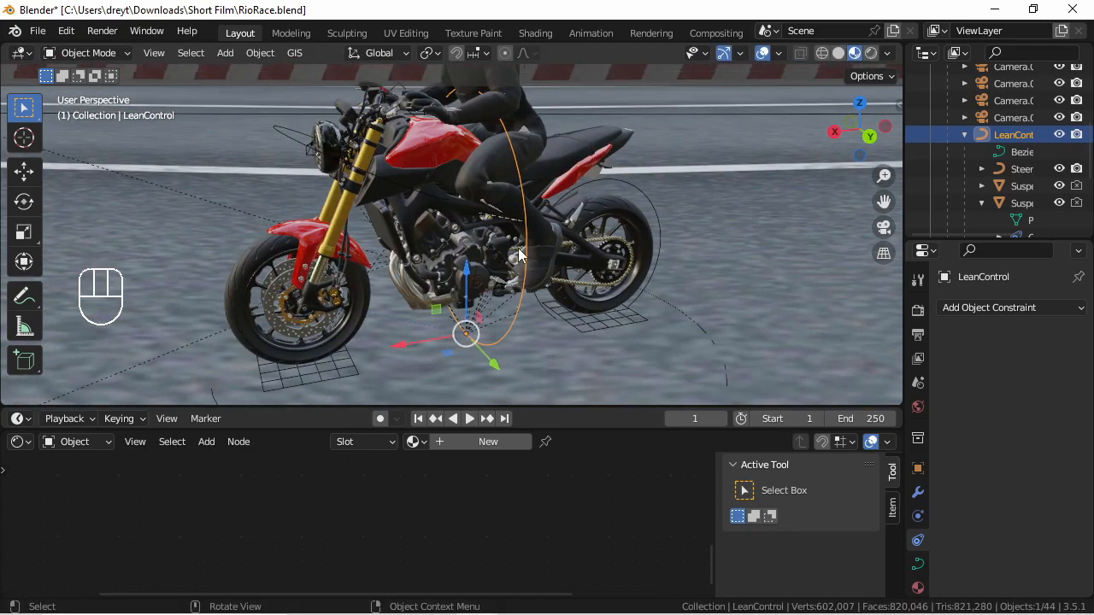
pyautogui.click(540, 222)
pyautogui.scroll(-4, 1021, 508)
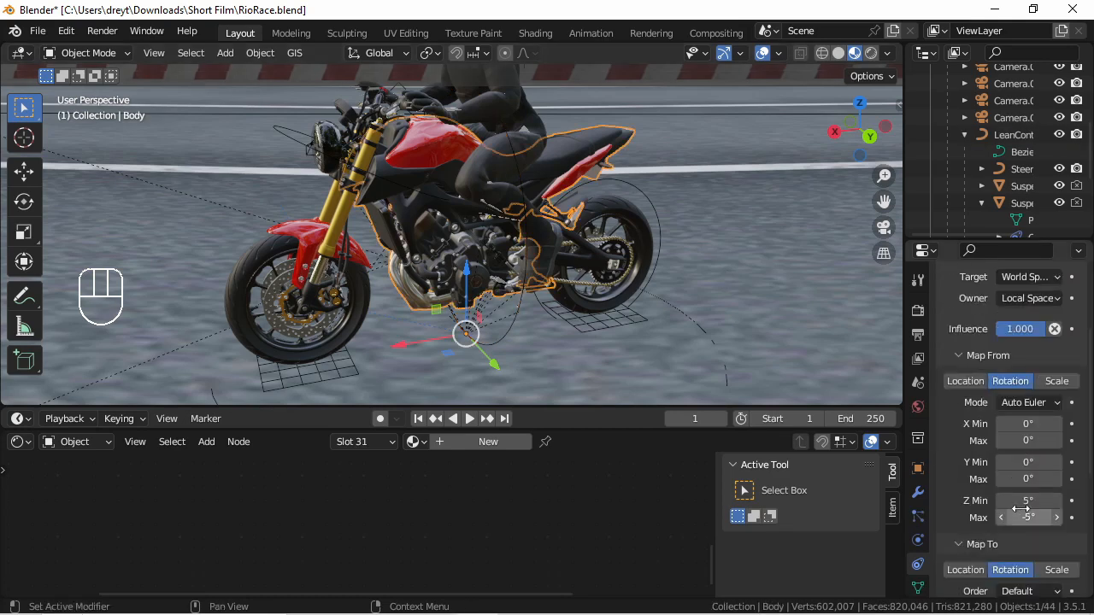
pyautogui.scroll(-5, 1021, 508)
pyautogui.click(1024, 330)
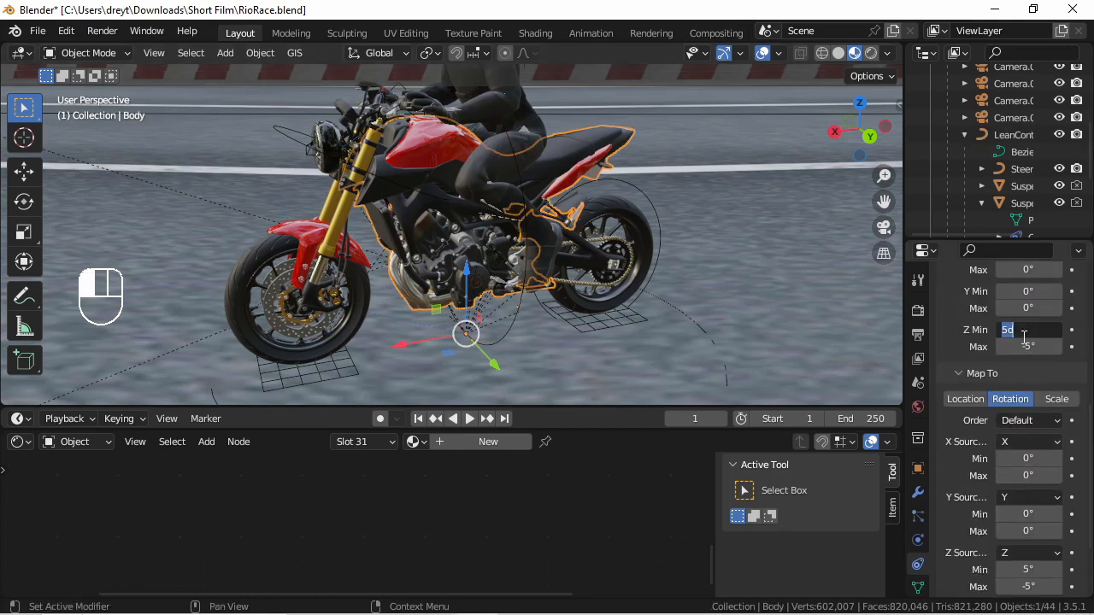
pyautogui.write('1')
pyautogui.press('Tab')
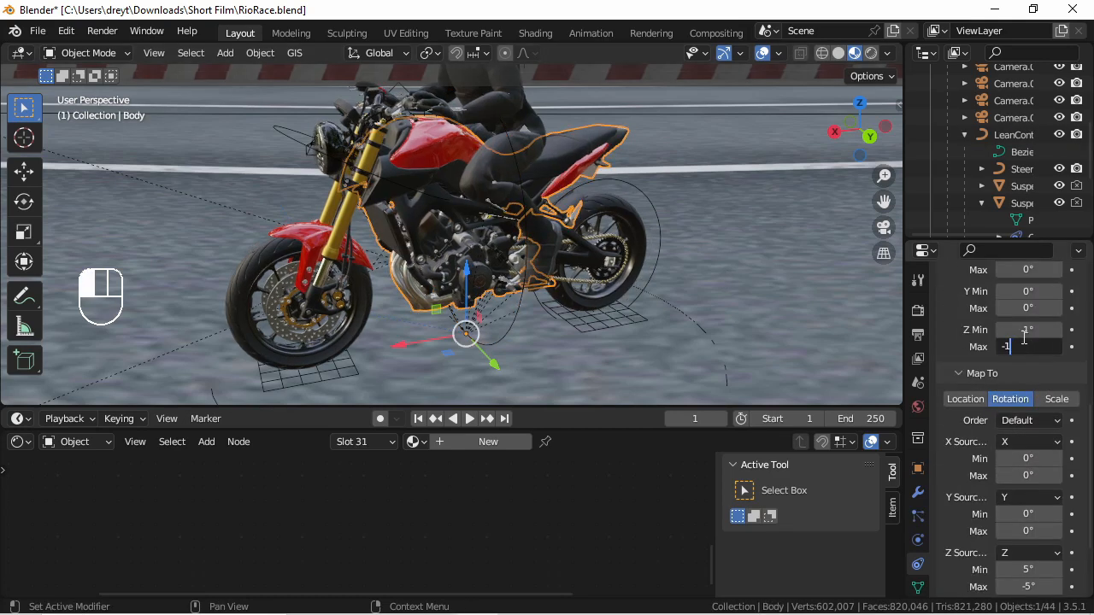
pyautogui.write('-1')
pyautogui.press('Return')
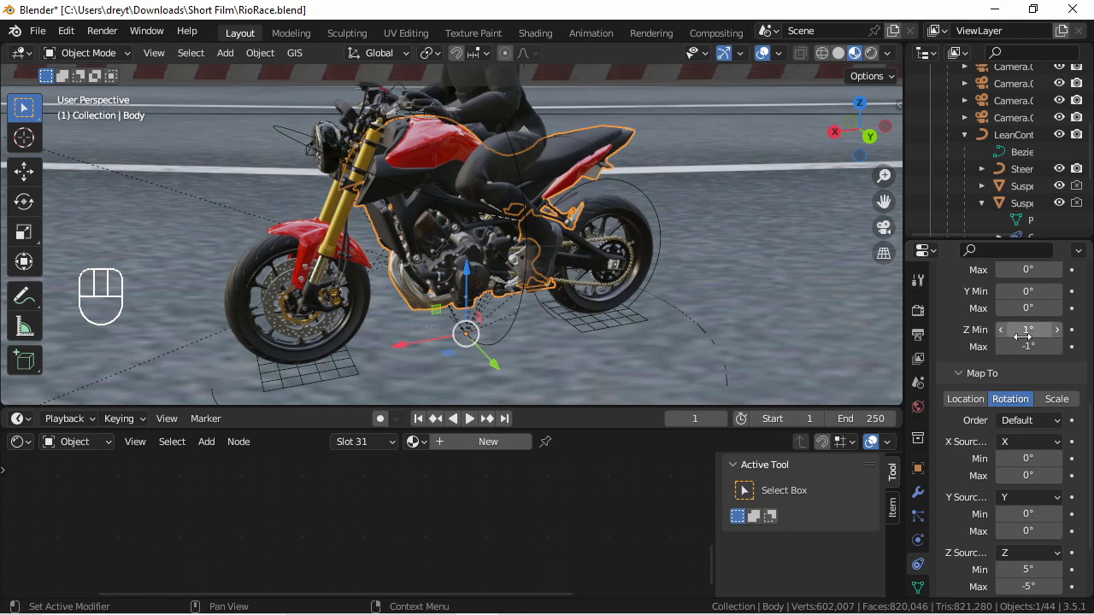
# - Set the constraint's Map To rotation Z Min to 1° and Max to -1°, and select the LeanControl curve
pyautogui.click(1022, 570)
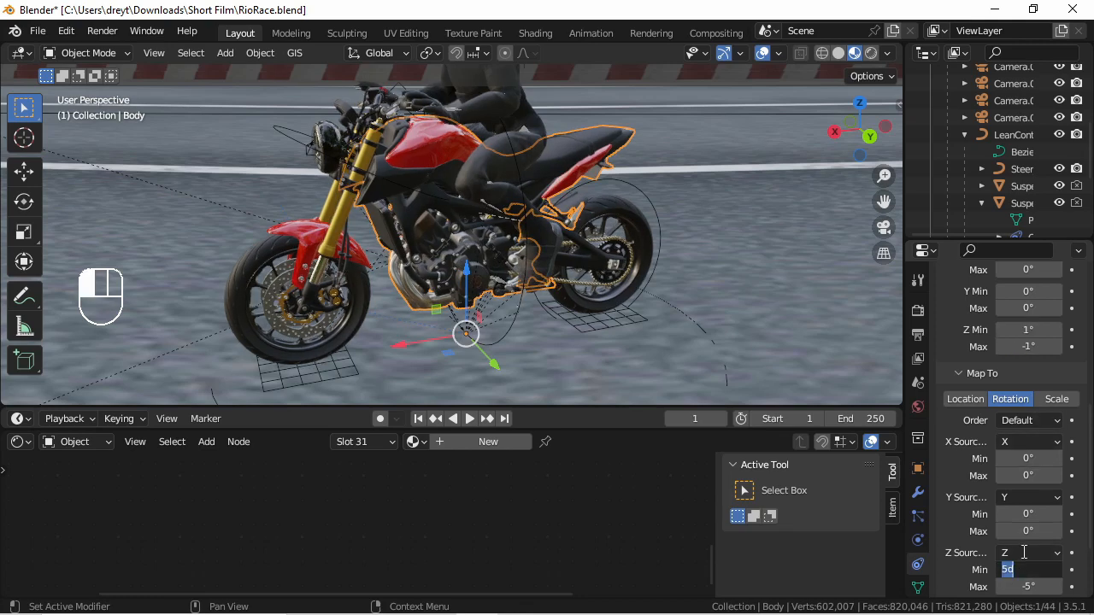
pyautogui.write('1')
pyautogui.press('Tab')
pyautogui.write('-1')
pyautogui.press('Return')
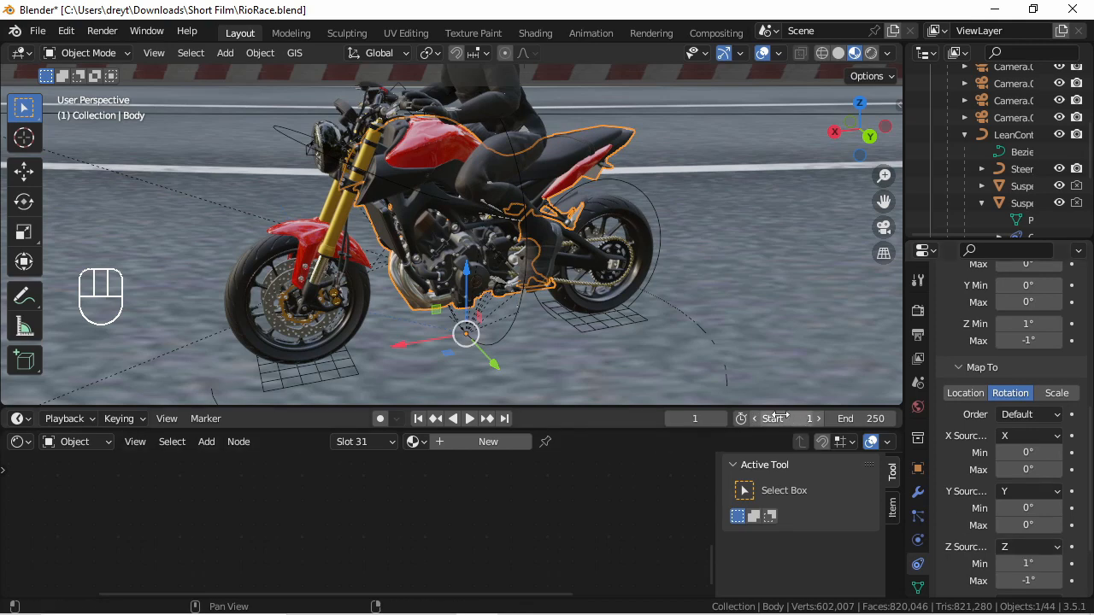
pyautogui.click(521, 304)
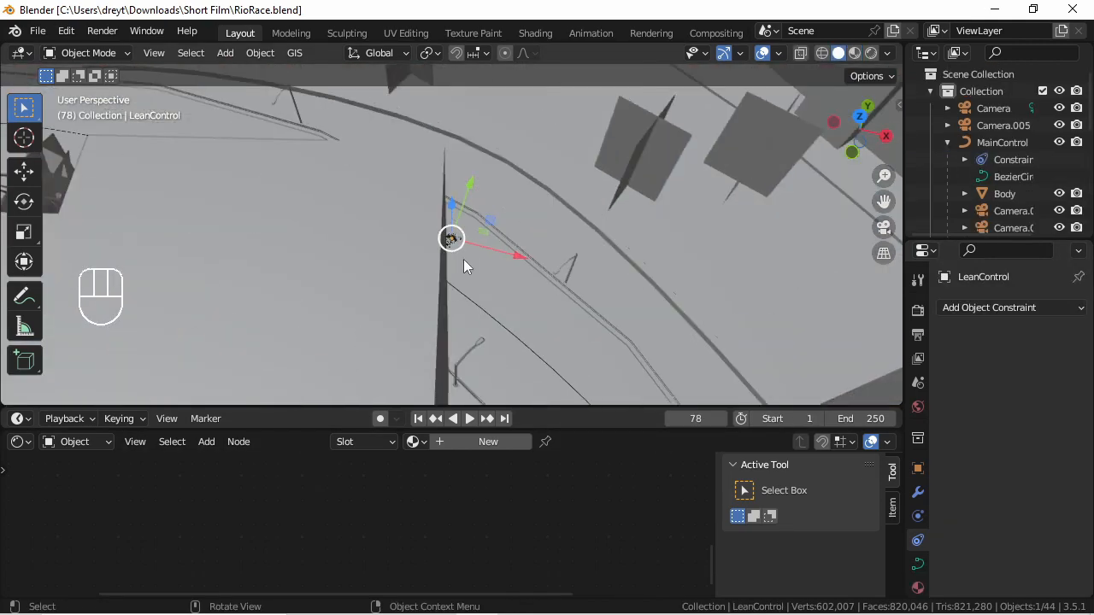
# - Add a Follow Path constraint to the MainControl circle and set RoadCurve as its target
pyautogui.moveTo(464, 259)
pyautogui.mouseDown(button='middle')
pyautogui.moveTo(398, 251)
pyautogui.moveTo(385, 195)
pyautogui.moveTo(403, 187)
pyautogui.mouseUp(button='middle')
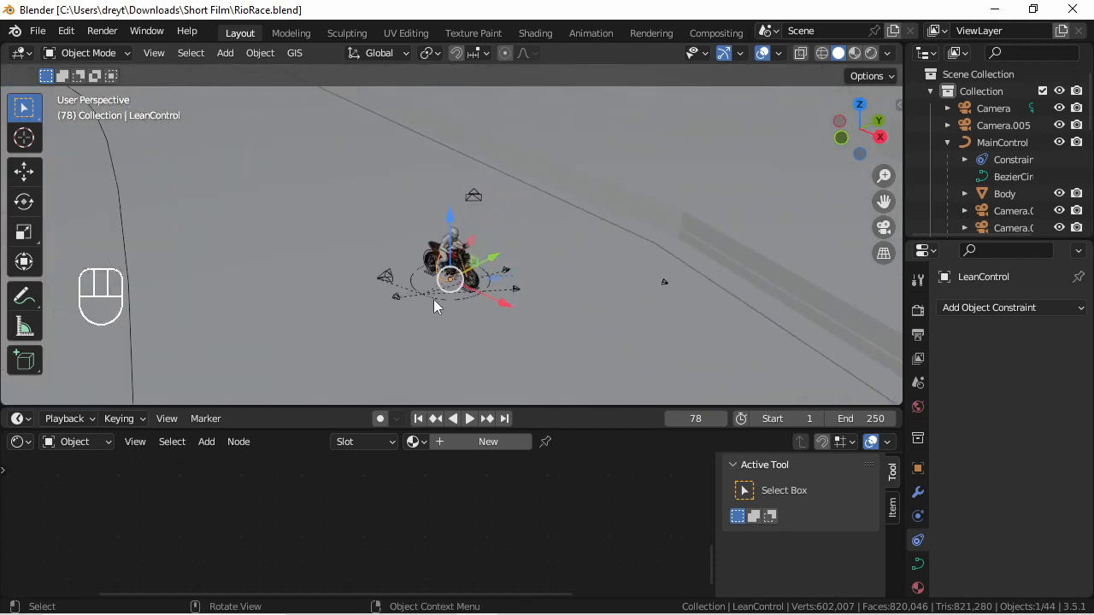
pyautogui.click(436, 295)
pyautogui.click(436, 295)
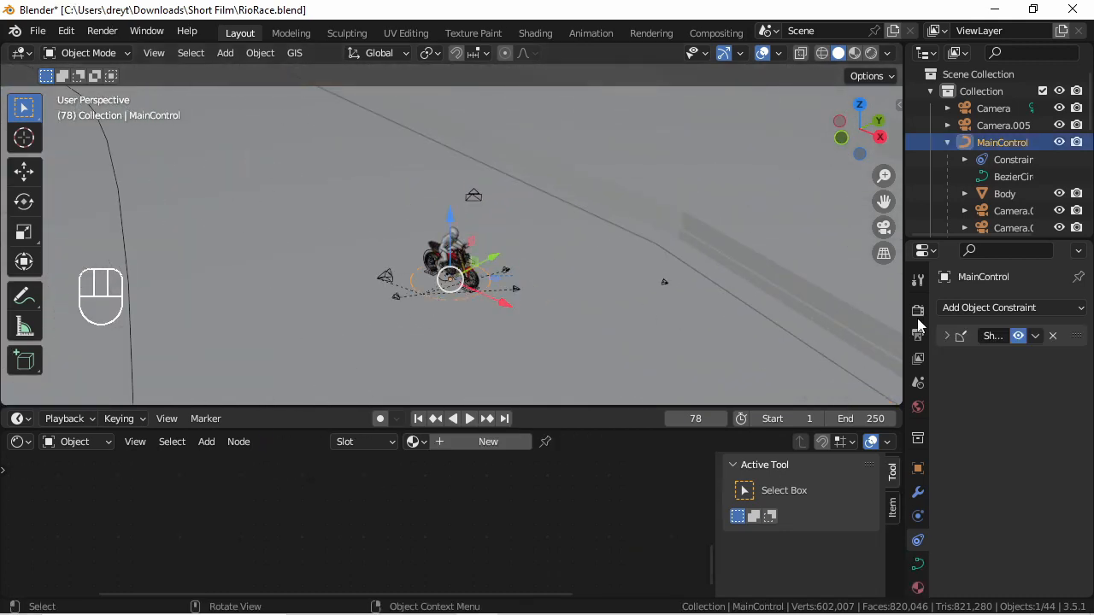
pyautogui.click(967, 312)
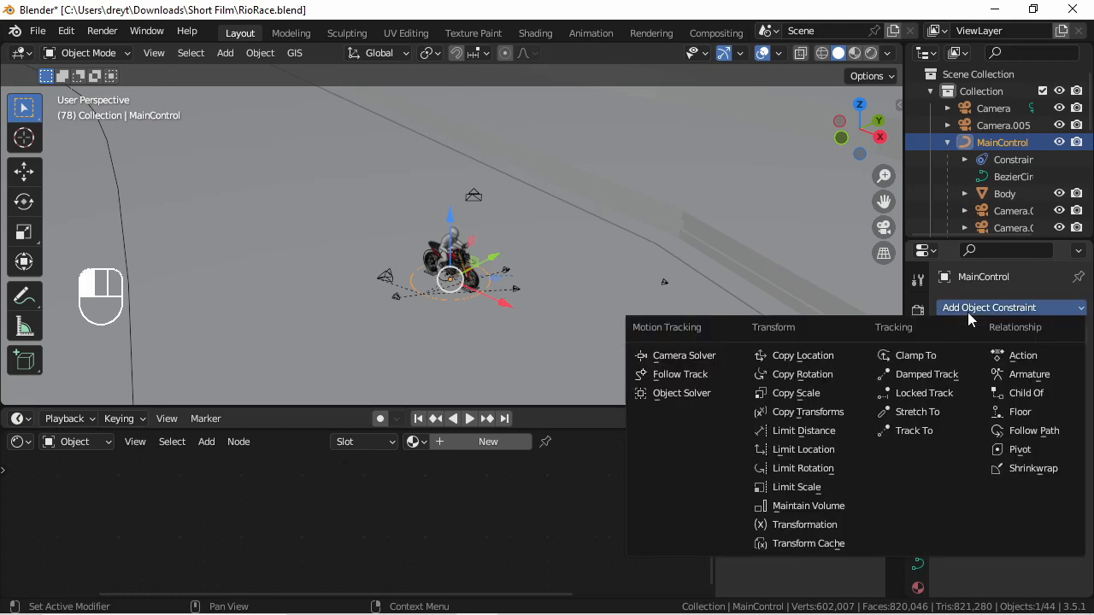
pyautogui.click(1011, 432)
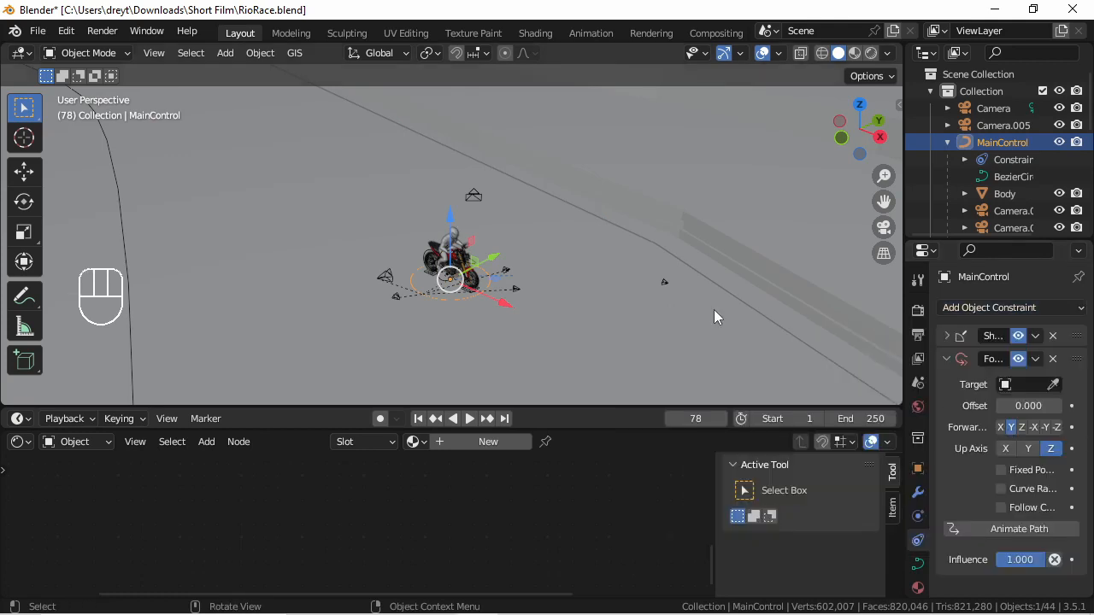
pyautogui.click(1013, 385)
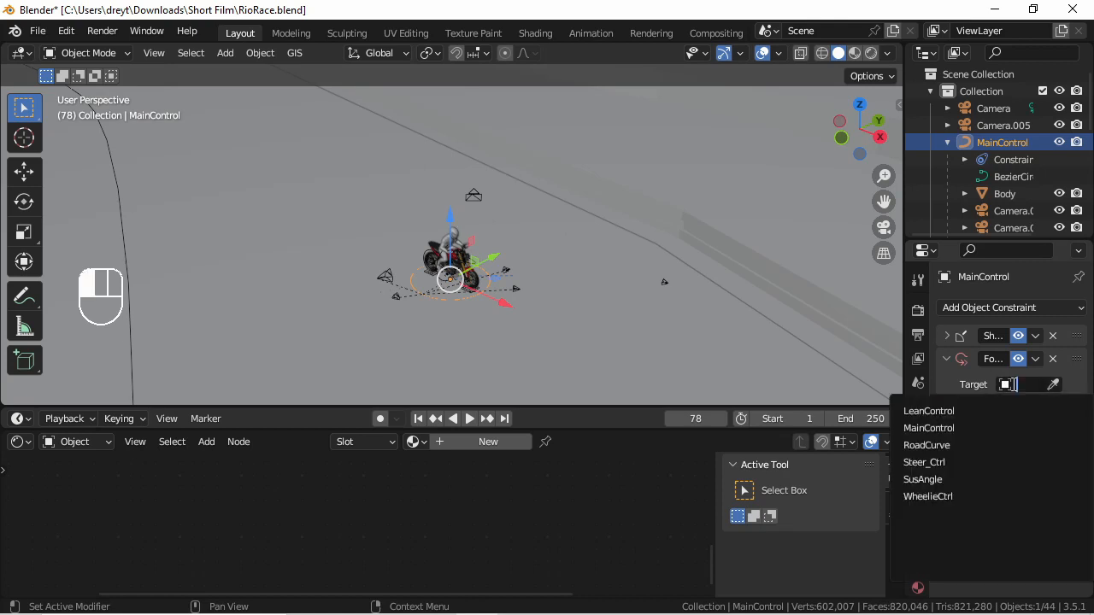
pyautogui.click(938, 446)
# - Examine from the top where the motorcycle sits relative to the road curve and the whole track
pyautogui.moveTo(545, 256); pyautogui.dragTo(476, 230, button='middle')
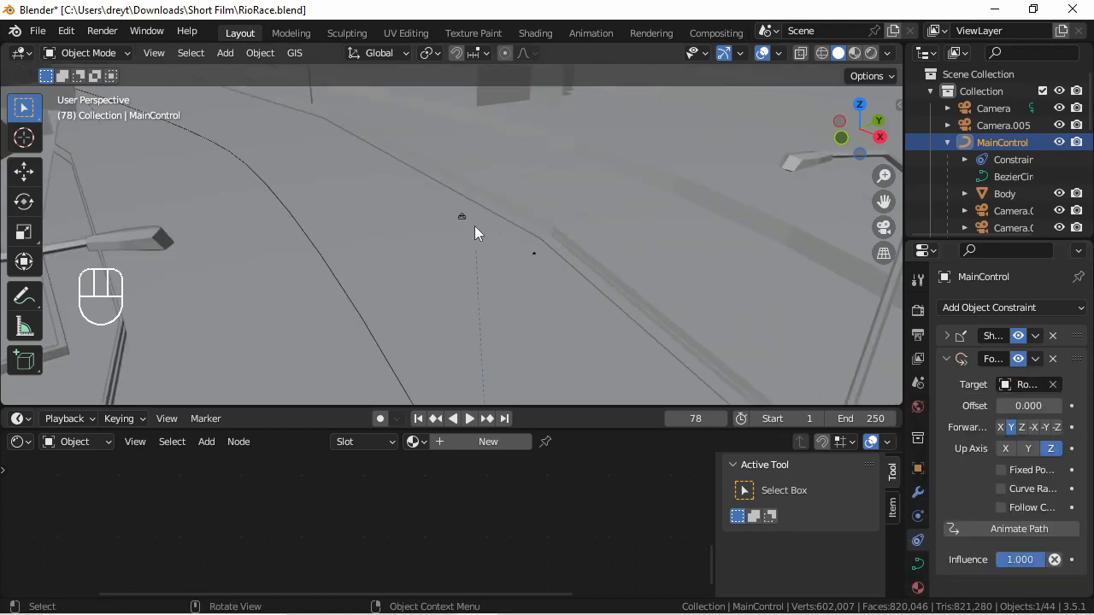
pyautogui.press('KP_7')
pyautogui.scroll(-10, 462, 281)
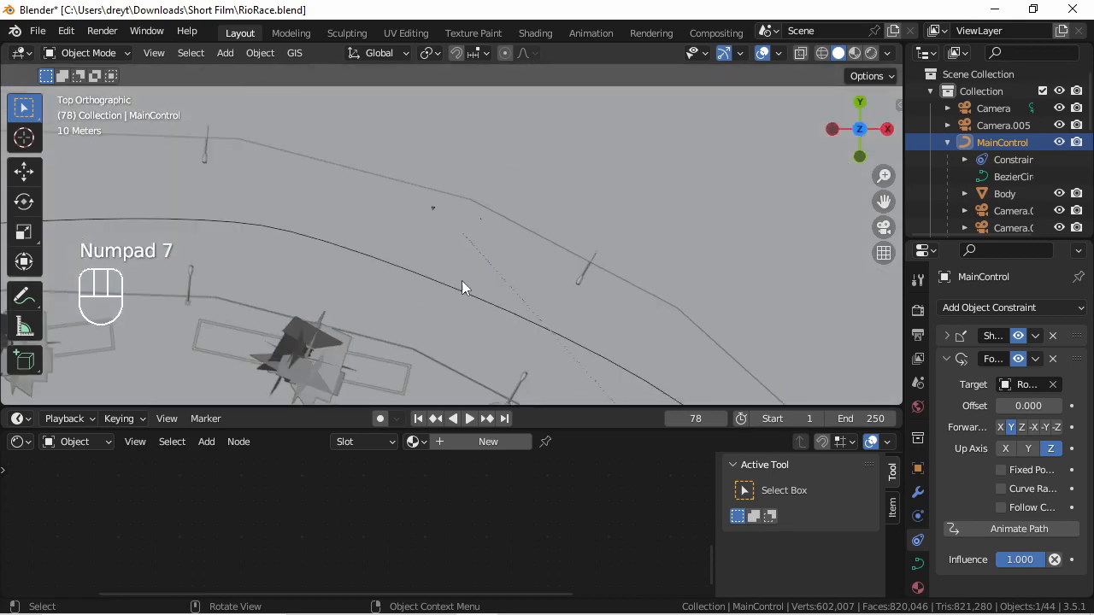
pyautogui.scroll(-8, 464, 281)
pyautogui.scroll(8, 458, 295)
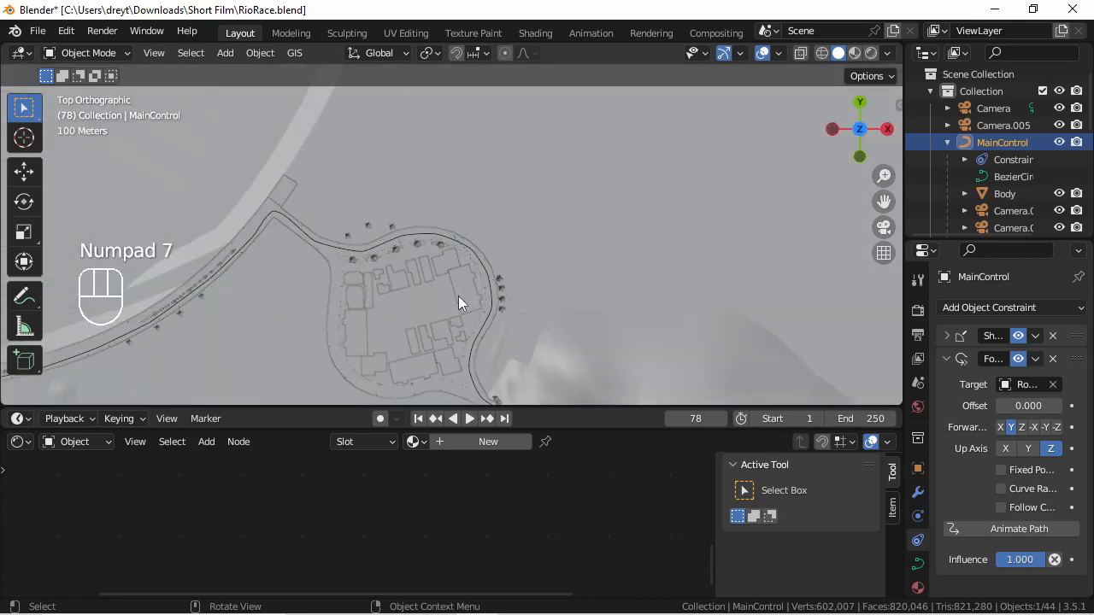
pyautogui.scroll(-10, 498, 312)
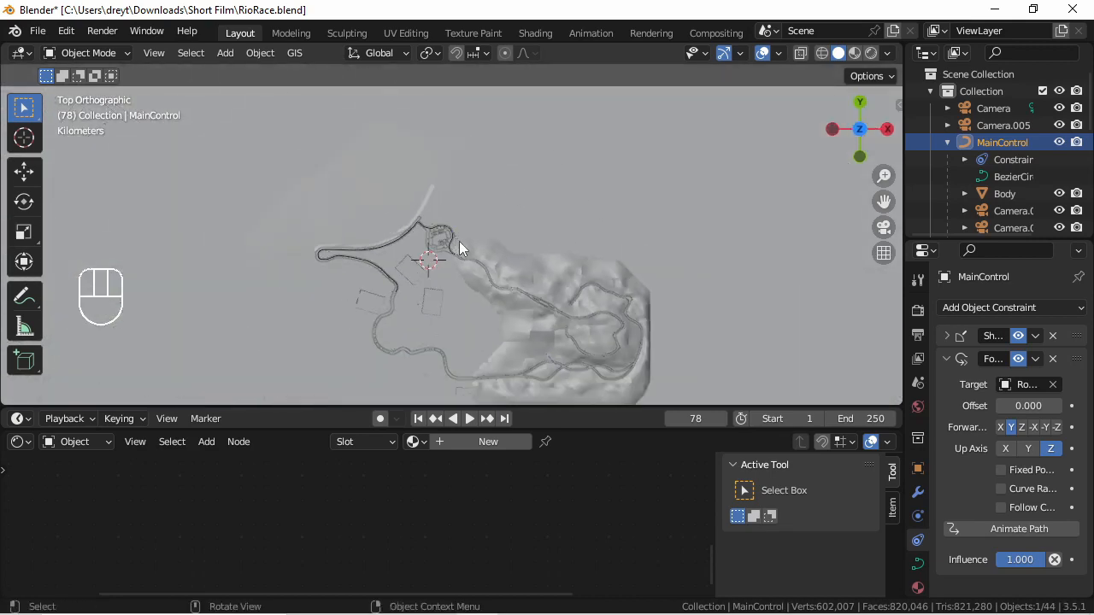
pyautogui.scroll(-8, 462, 245)
pyautogui.scroll(12, 464, 253)
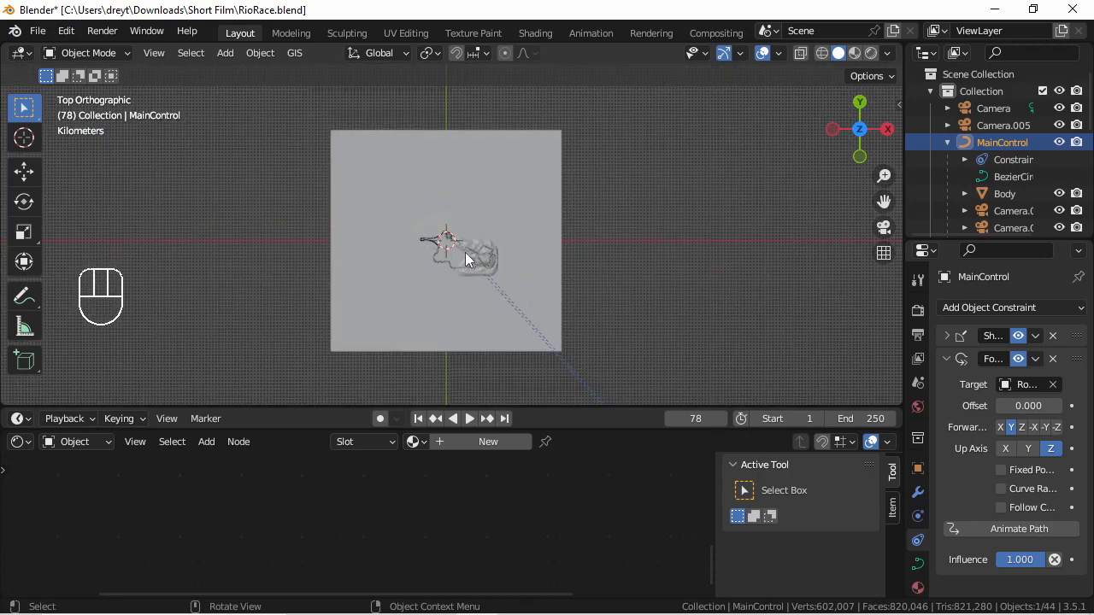
pyautogui.scroll(15, 460, 256)
pyautogui.keyDown('shift'); pyautogui.moveTo(388, 178); pyautogui.dragTo(466, 333, button='middle'); pyautogui.keyUp('shift')
pyautogui.scroll(4, 462, 239)
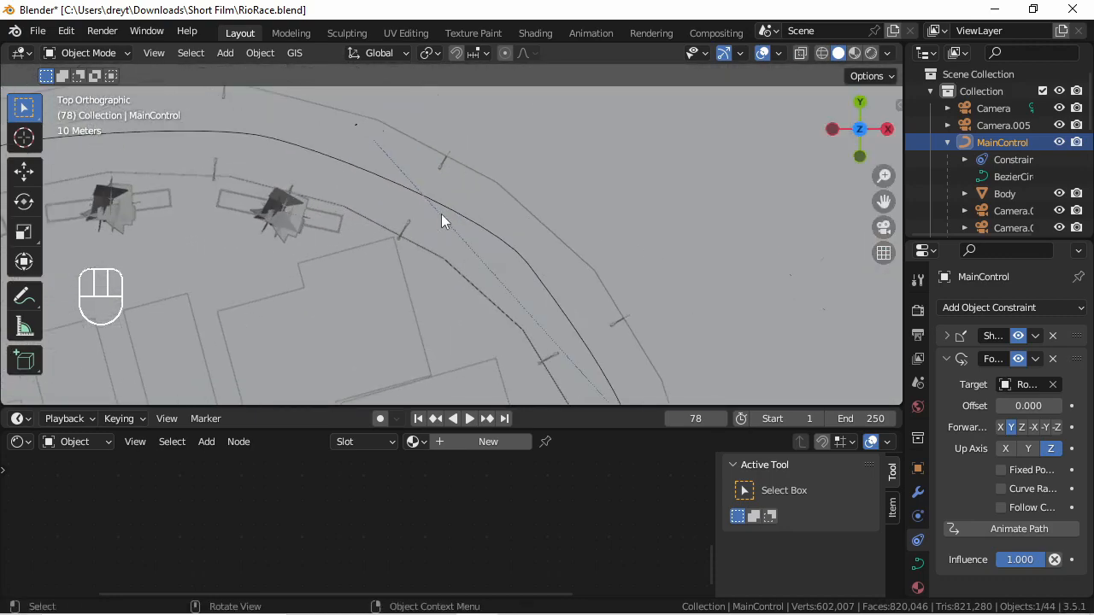
# - In MainControl's Follow Path constraint, set the Forward Axis to X and enable Follow Curve
pyautogui.click(1001, 429)
pyautogui.click(1002, 508)
pyautogui.scroll(-4, 380, 214)
pyautogui.scroll(10, 380, 214)
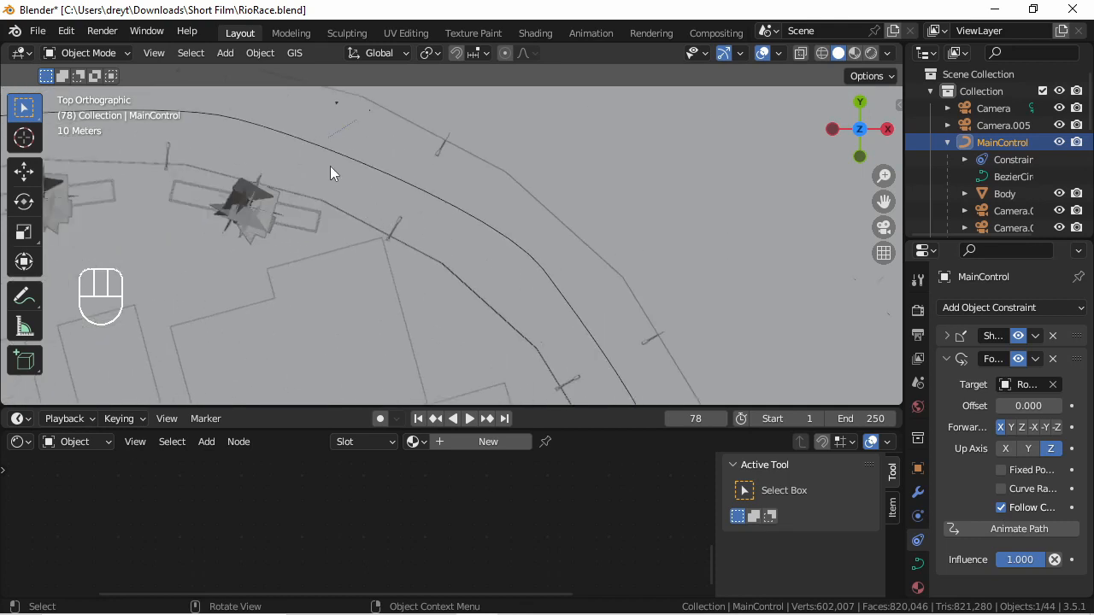
# - Switch the viewport to wireframe shading and raise MainControl about 138.32 m along the global Z axis
pyautogui.scroll(-2, 340, 193)
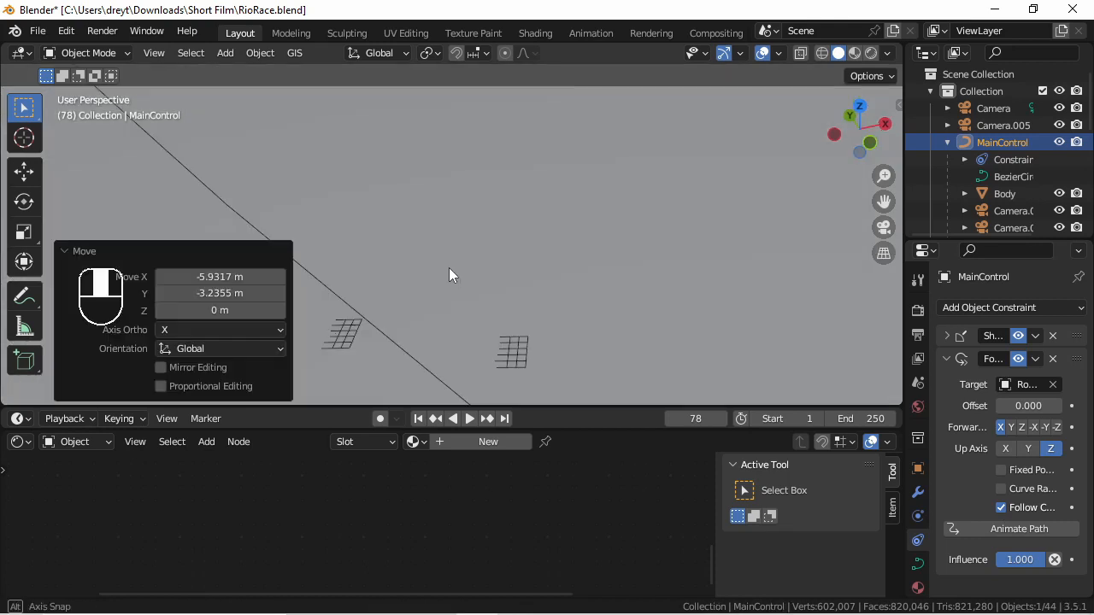
pyautogui.moveTo(449, 268); pyautogui.dragTo(449, 262, button='middle')
pyautogui.press('z')
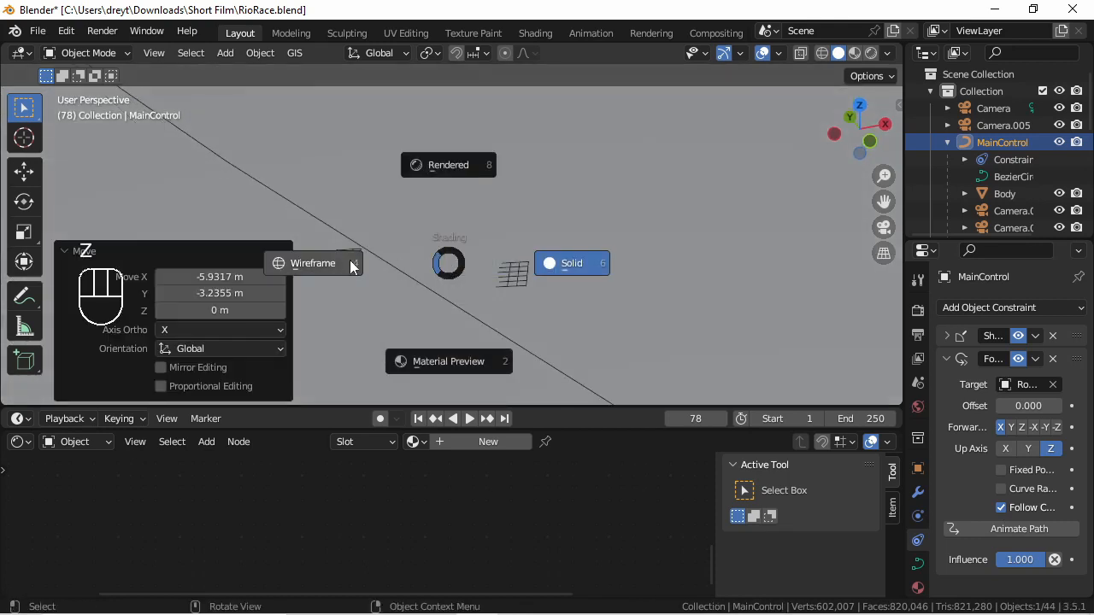
pyautogui.click(342, 263)
pyautogui.scroll(-3, 343, 262)
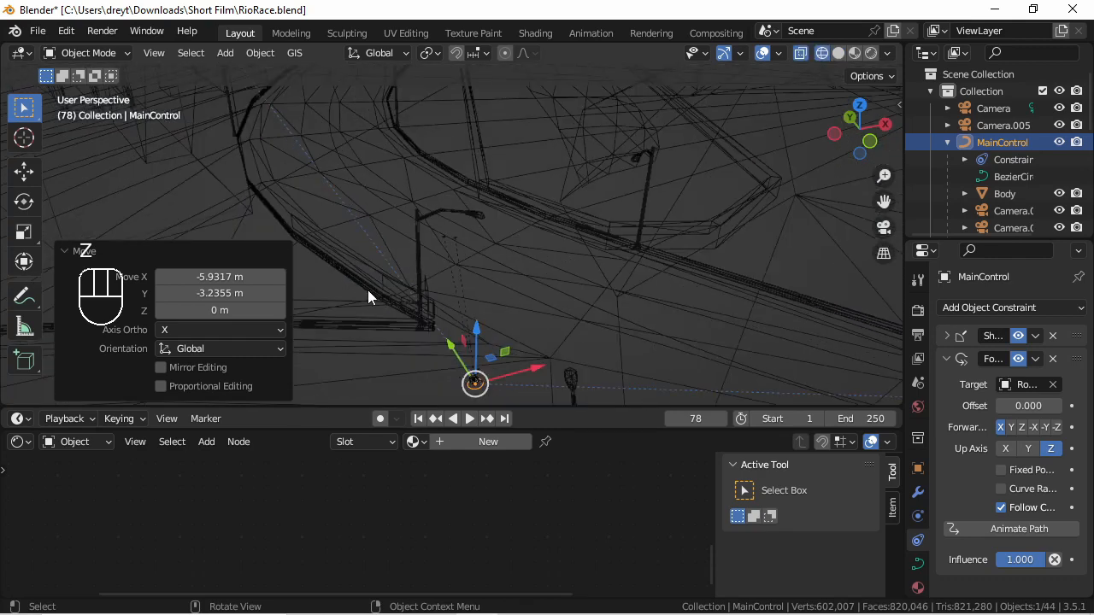
pyautogui.moveTo(476, 329); pyautogui.dragTo(447, 155)
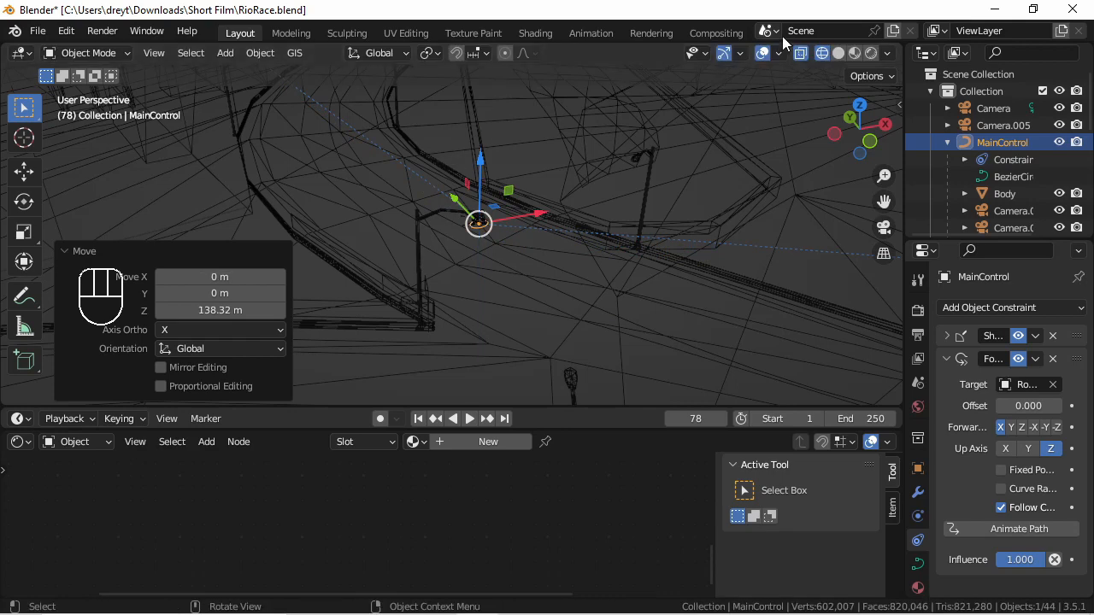
# - Return to solid shading, lower MainControl about 10.87 m along Z, and check its placement against the road curve
pyautogui.click(838, 56)
pyautogui.scroll(4, 508, 188)
pyautogui.moveTo(506, 185)
pyautogui.mouseDown(button='middle')
pyautogui.moveTo(441, 190)
pyautogui.moveTo(469, 219)
pyautogui.moveTo(486, 183)
pyautogui.moveTo(517, 175)
pyautogui.moveTo(472, 196)
pyautogui.moveTo(467, 213)
pyautogui.mouseUp(button='middle')
pyautogui.scroll(8, 455, 217)
pyautogui.scroll(-3, 468, 206)
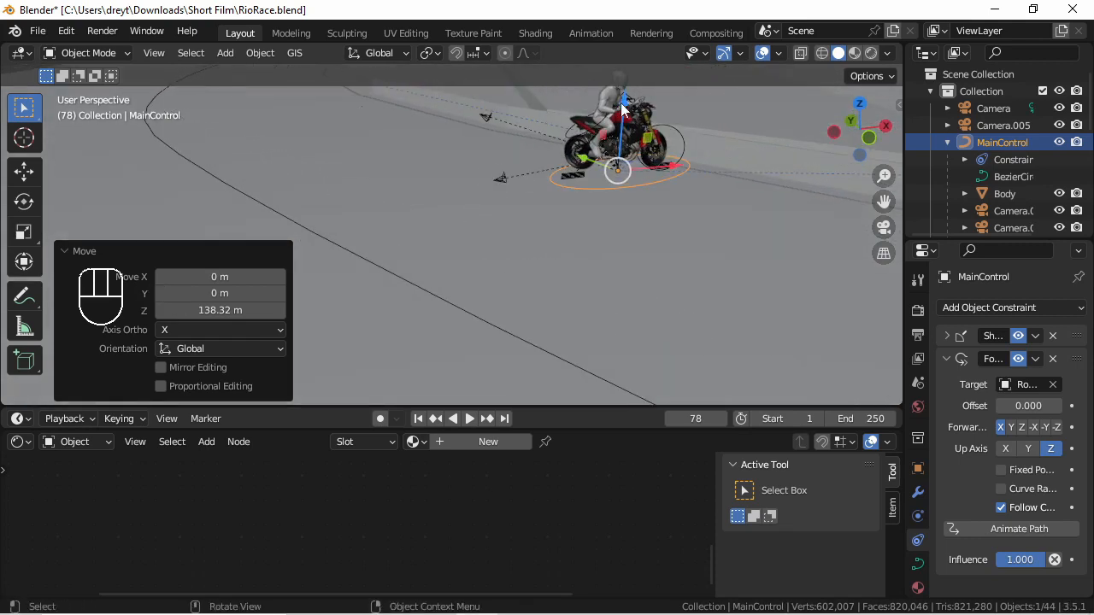
pyautogui.moveTo(622, 109); pyautogui.dragTo(610, 223)
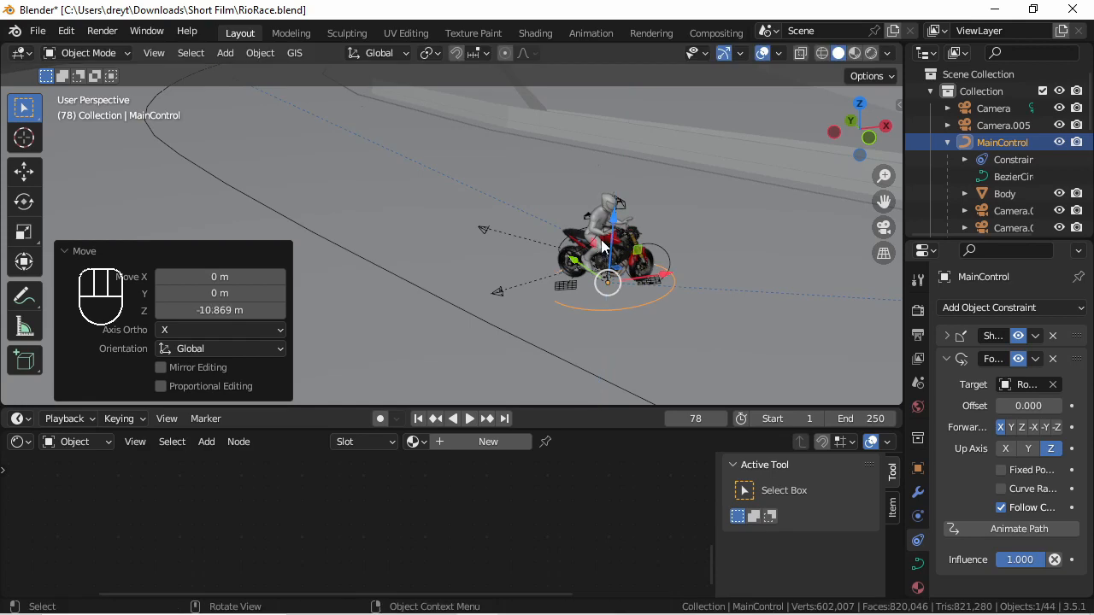
pyautogui.moveTo(716, 347); pyautogui.dragTo(660, 300, button='middle')
pyautogui.scroll(-10, 658, 292)
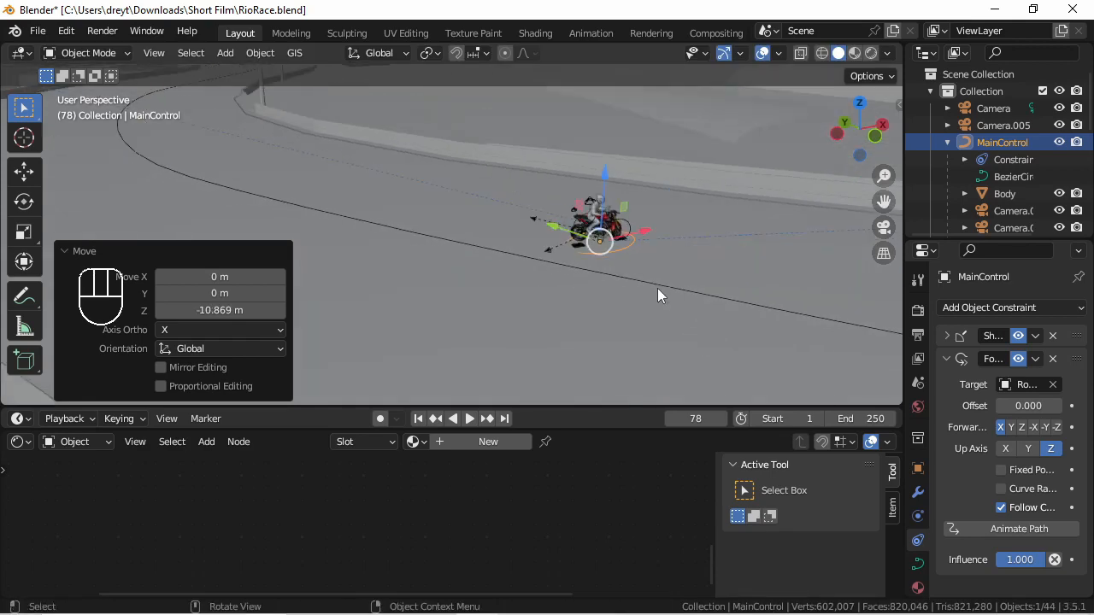
pyautogui.moveTo(484, 208); pyautogui.dragTo(403, 232, button='middle')
pyautogui.scroll(3, 427, 215)
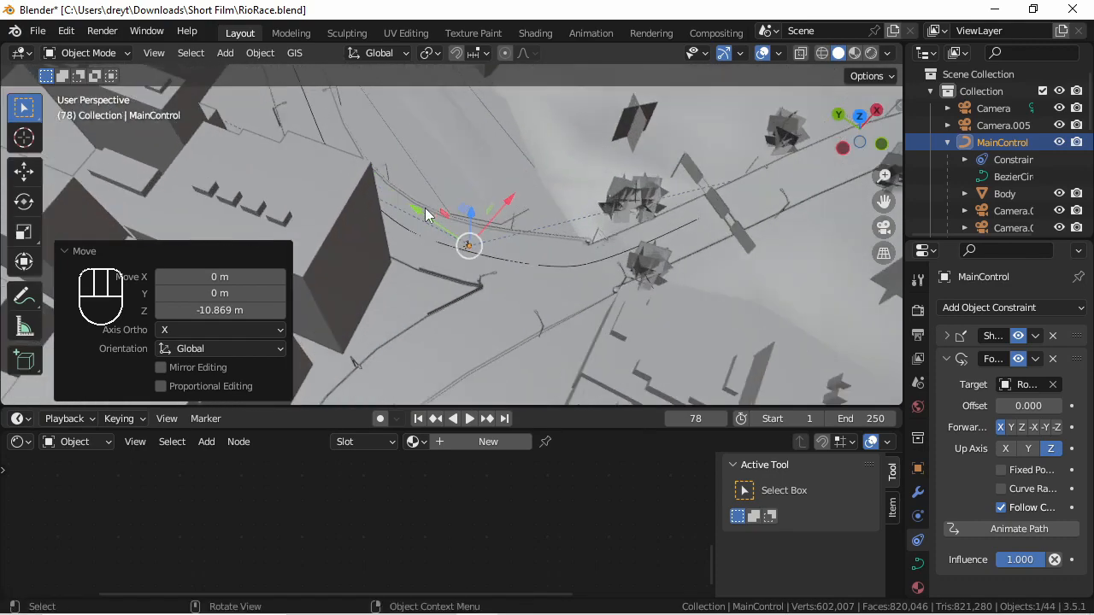
pyautogui.scroll(-5, 442, 267)
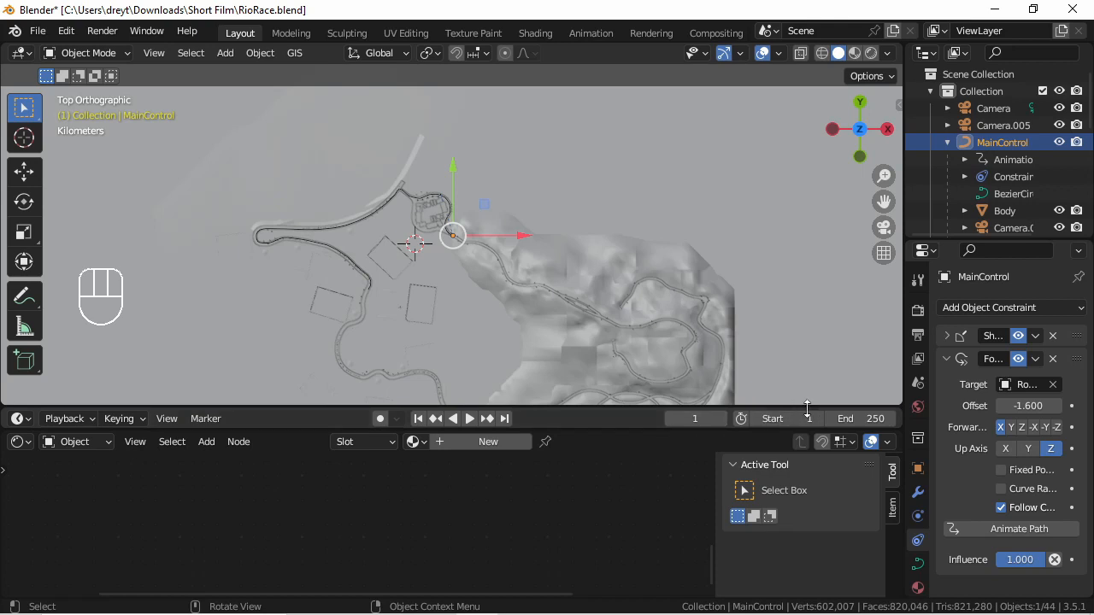
# - Try an animation end frame of 1000, followed by an end frame of 1
pyautogui.click(863, 422)
pyautogui.write('1')
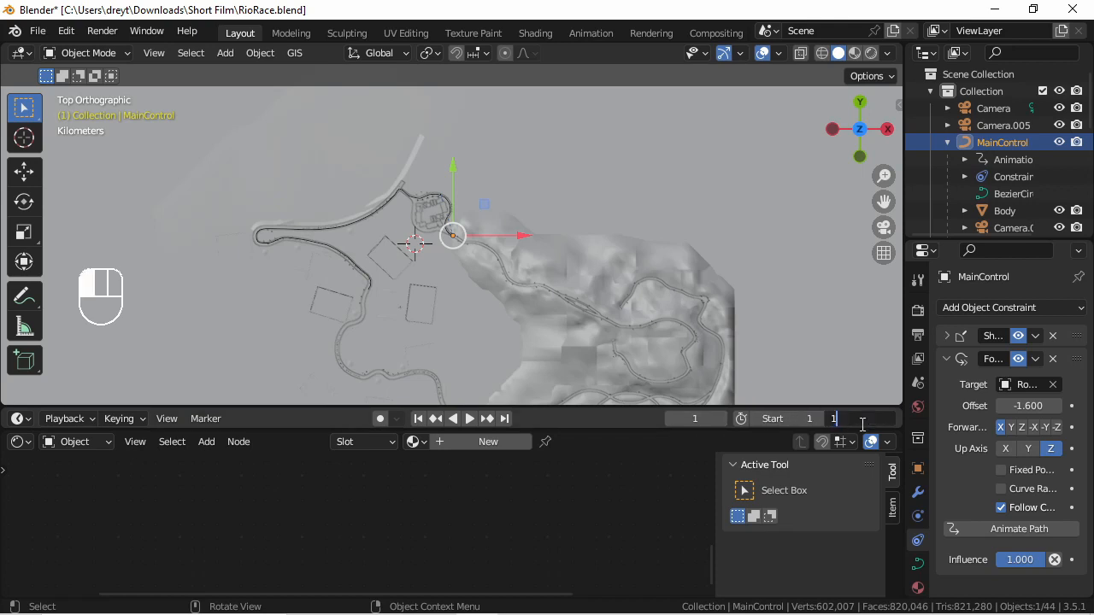
pyautogui.write('000')
pyautogui.press('Return')
pyautogui.click(861, 424)
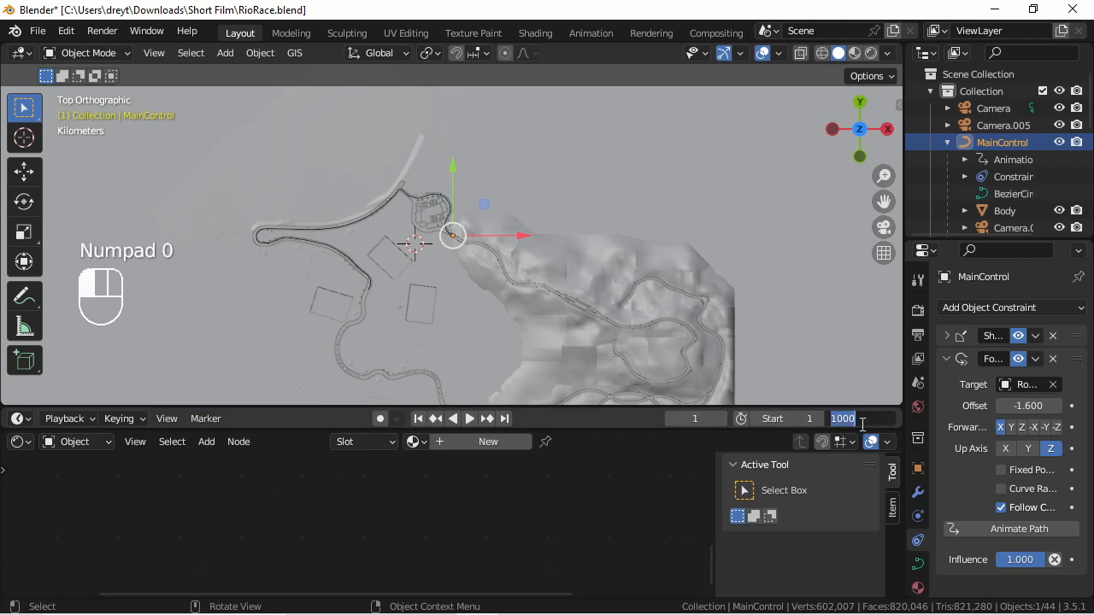
pyautogui.write('1')
pyautogui.press('Return')
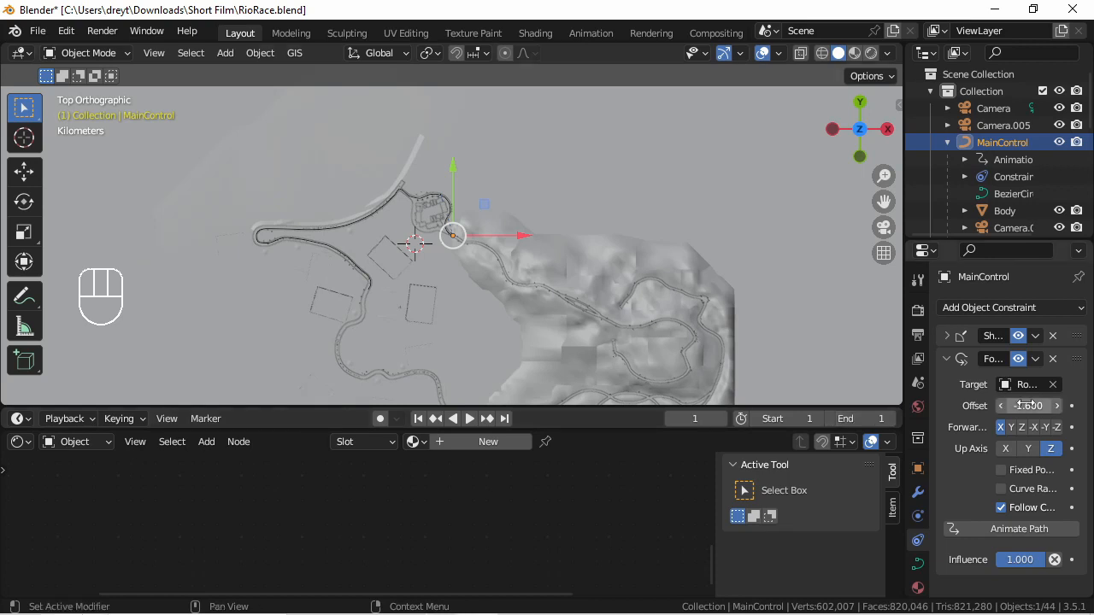
# - Keyframe the Follow Path Offset of -1.600 at frame 1 and set the animation's end frame to 1000
pyautogui.press('i')
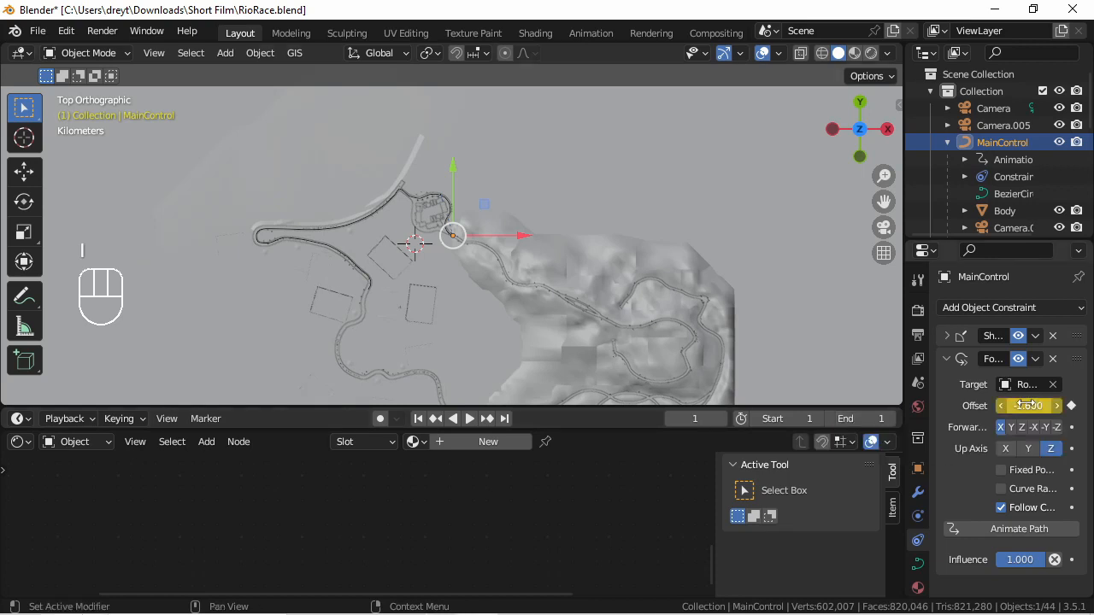
pyautogui.click(866, 422)
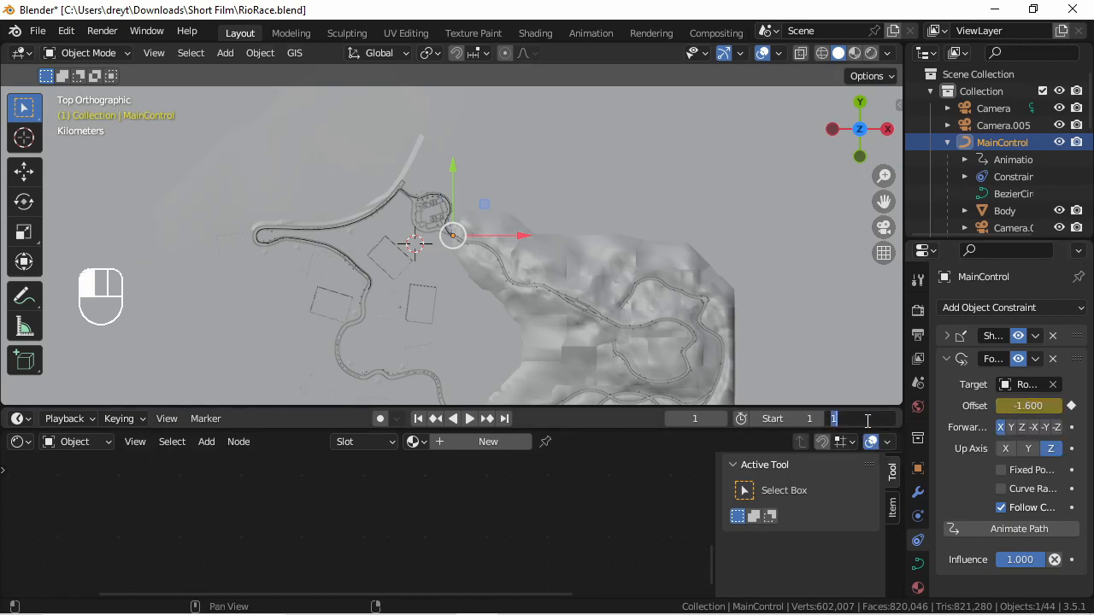
pyautogui.write('000')
pyautogui.press('Return')
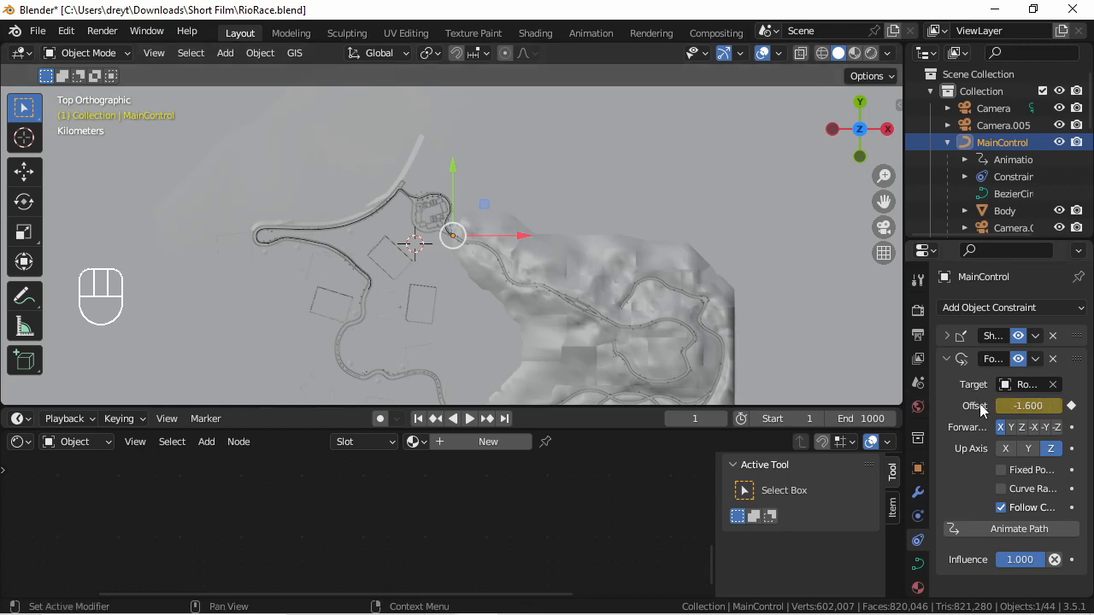
# - Set MainControl's Follow Path Offset to -100
pyautogui.moveTo(1026, 406); pyautogui.dragTo(957, 406)
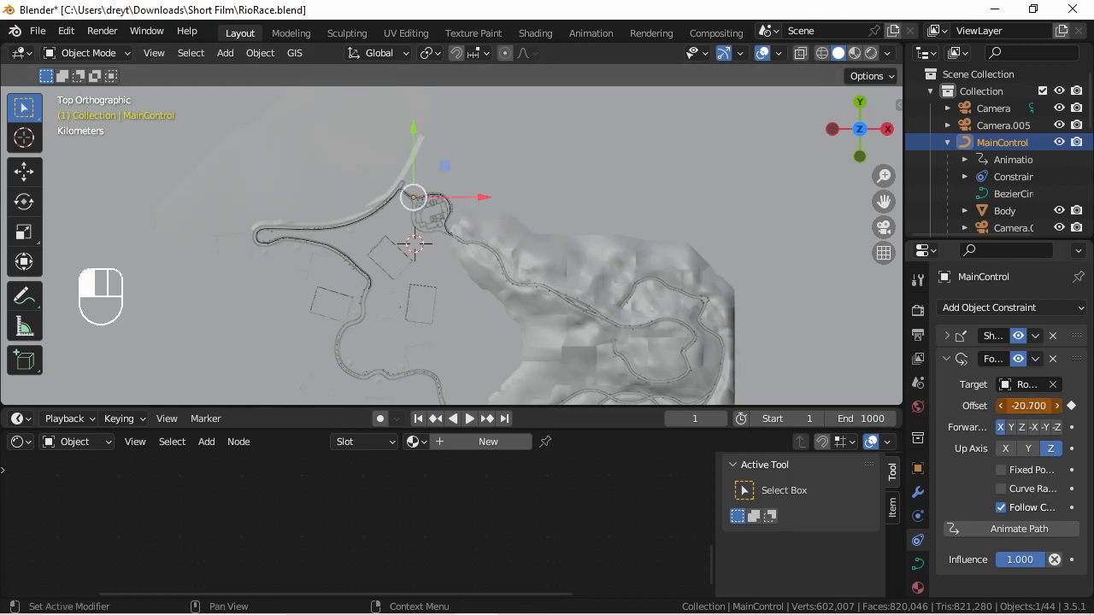
pyautogui.press('Escape')
pyautogui.click(1036, 406)
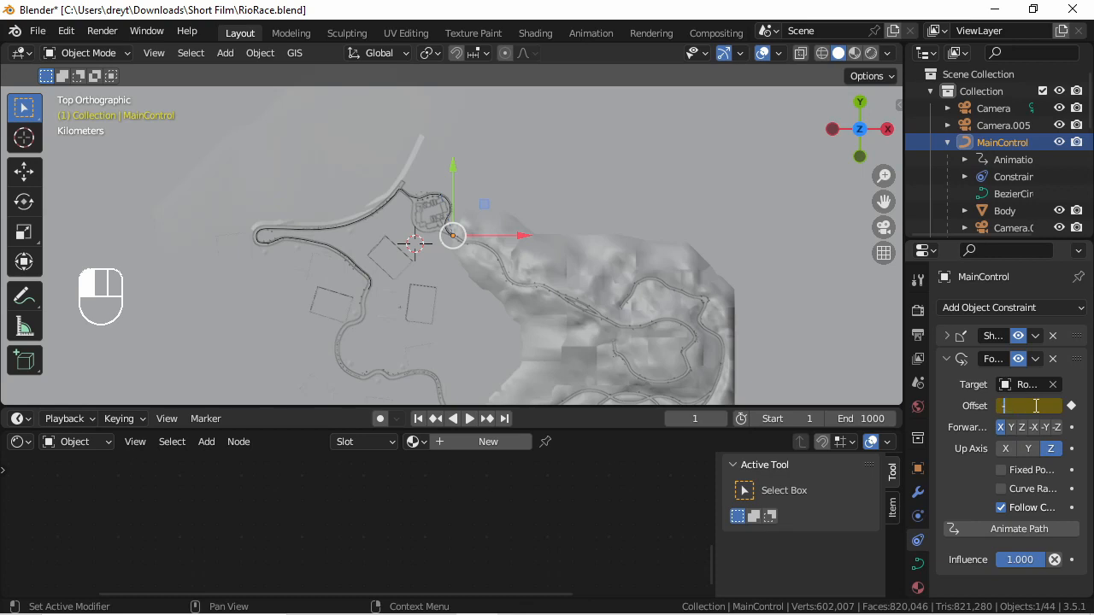
pyautogui.write('-100')
pyautogui.press('Return')
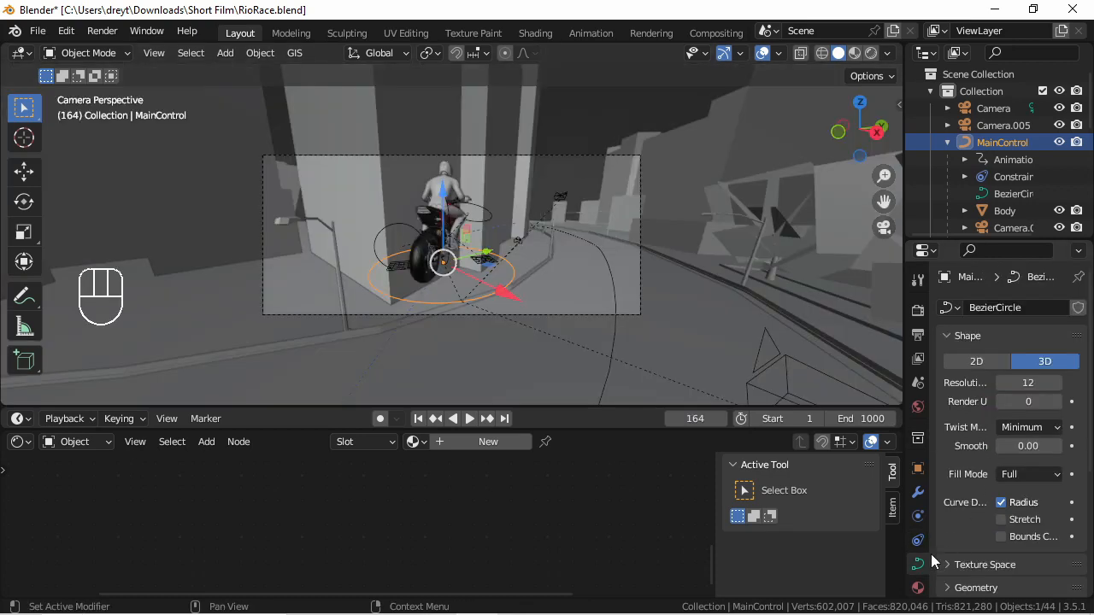
# - Bring back MainControl's object constraint settings and move the control down about 71 m along the global Z axis
pyautogui.click(917, 492)
pyautogui.click(917, 540)
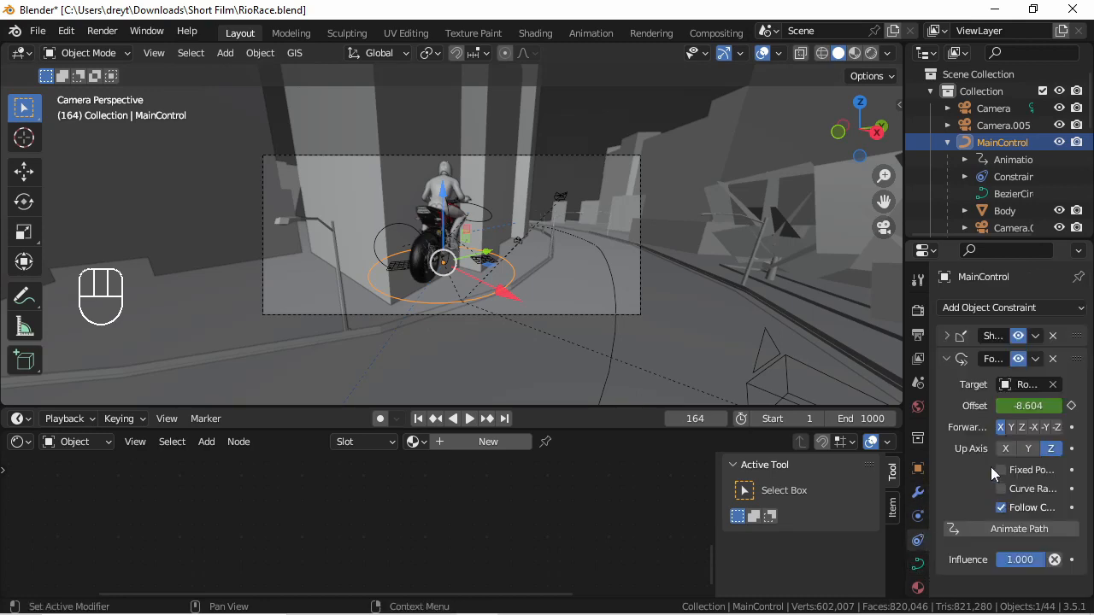
pyautogui.moveTo(1016, 409); pyautogui.dragTo(1036, 409)
pyautogui.rightClick(1017, 410)
pyautogui.press('g')
pyautogui.press('z')
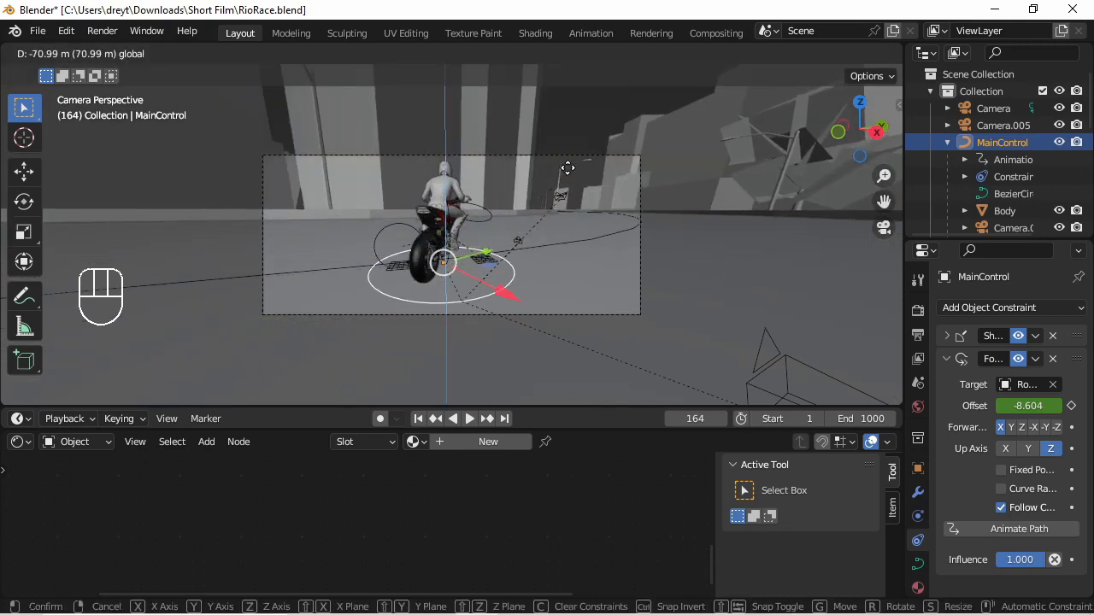
pyautogui.click(569, 172)
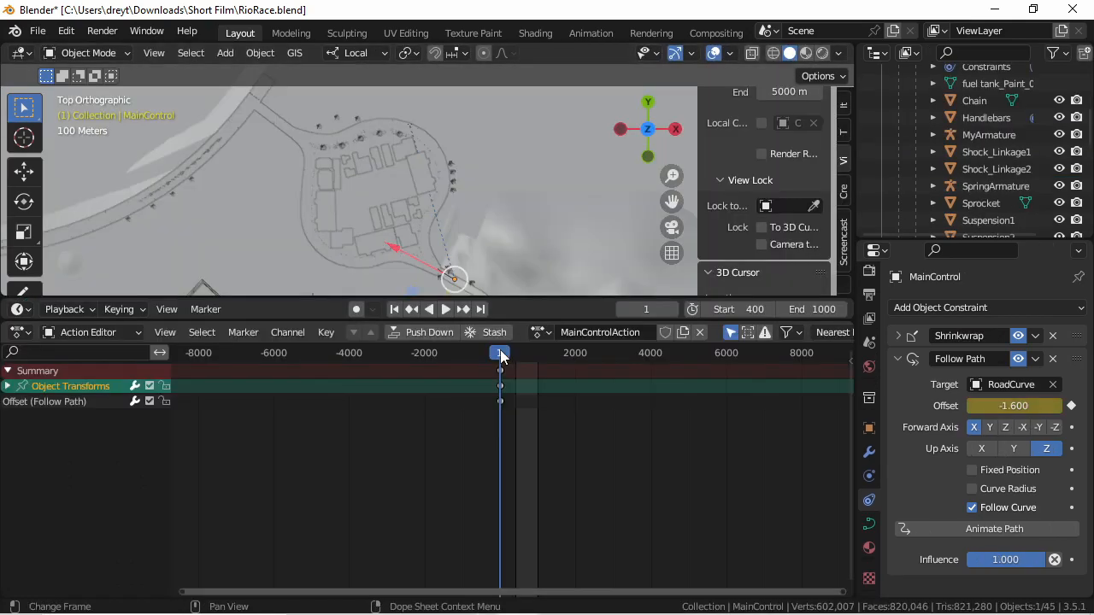
# - Go to frame 5000, try a Follow Path Offset of -100 on MainControl, and undo the offset change
pyautogui.click(647, 313)
pyautogui.press('Return')
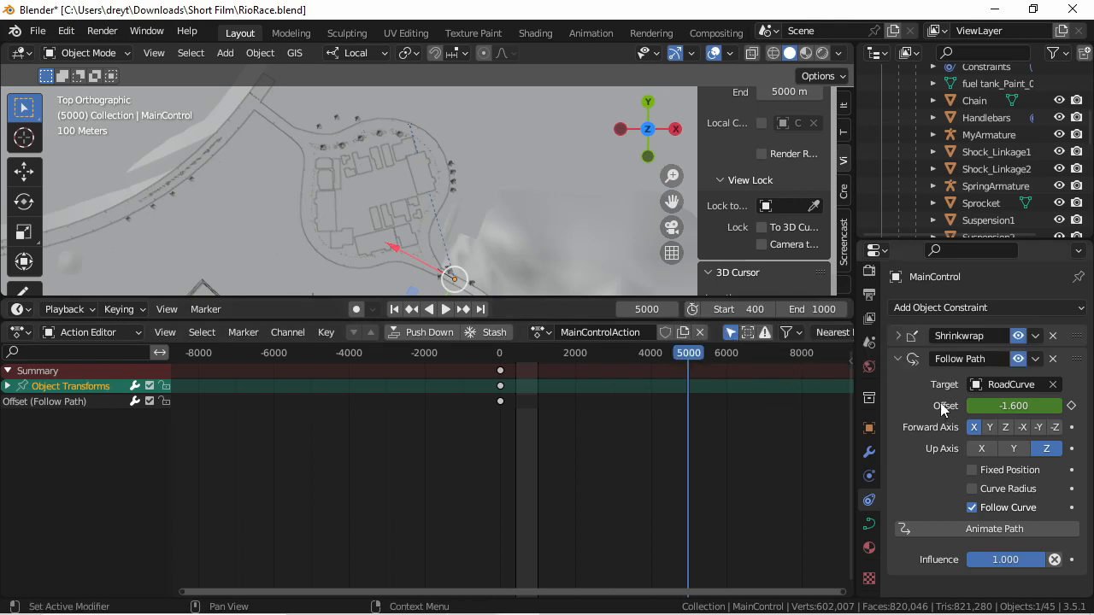
pyautogui.click(1009, 406)
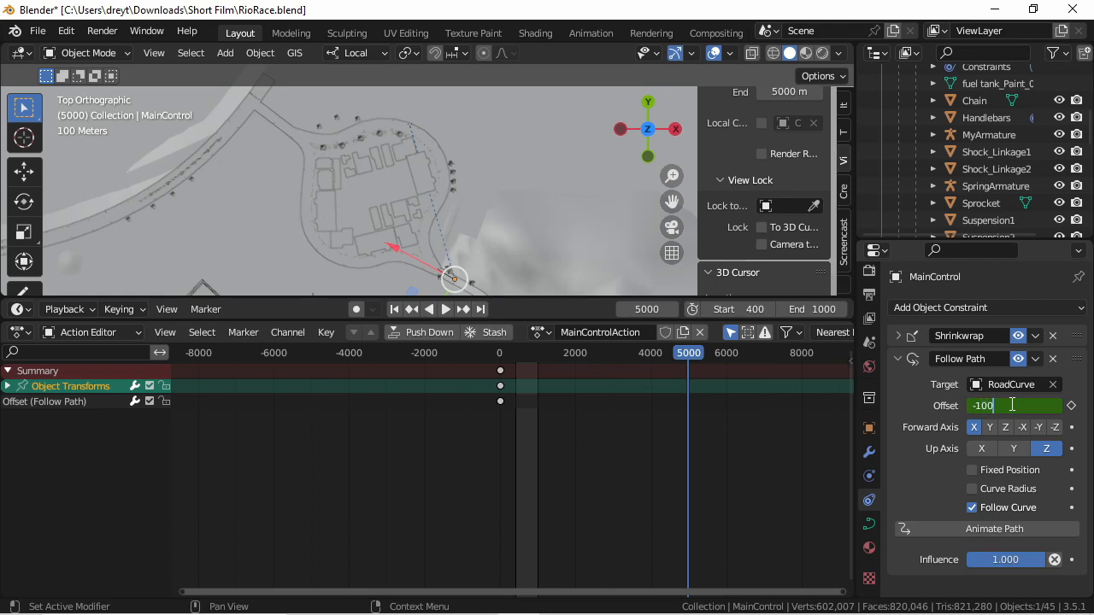
pyautogui.press('Return')
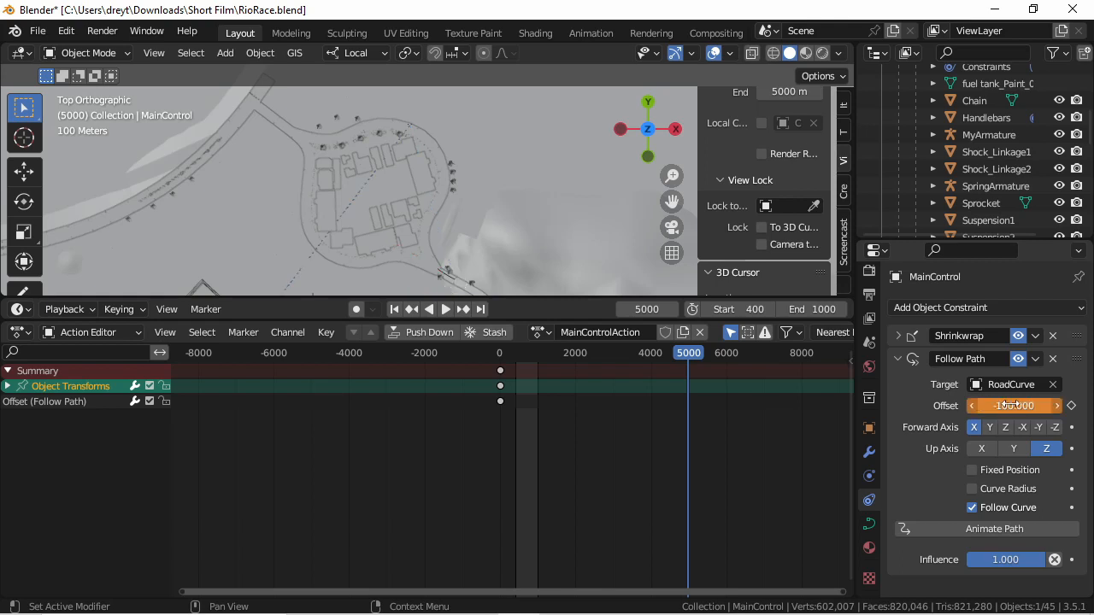
pyautogui.hotkey('ctrl', 'z')
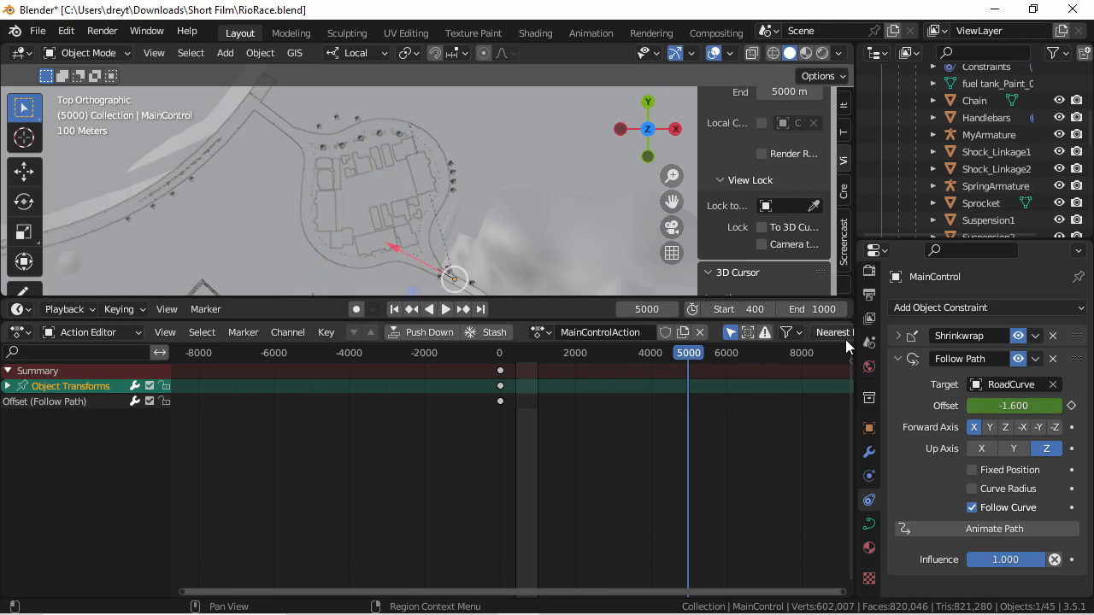
# - Try a Follow Path Offset of 100 at frame 5000 and undo it
pyautogui.click(1007, 405)
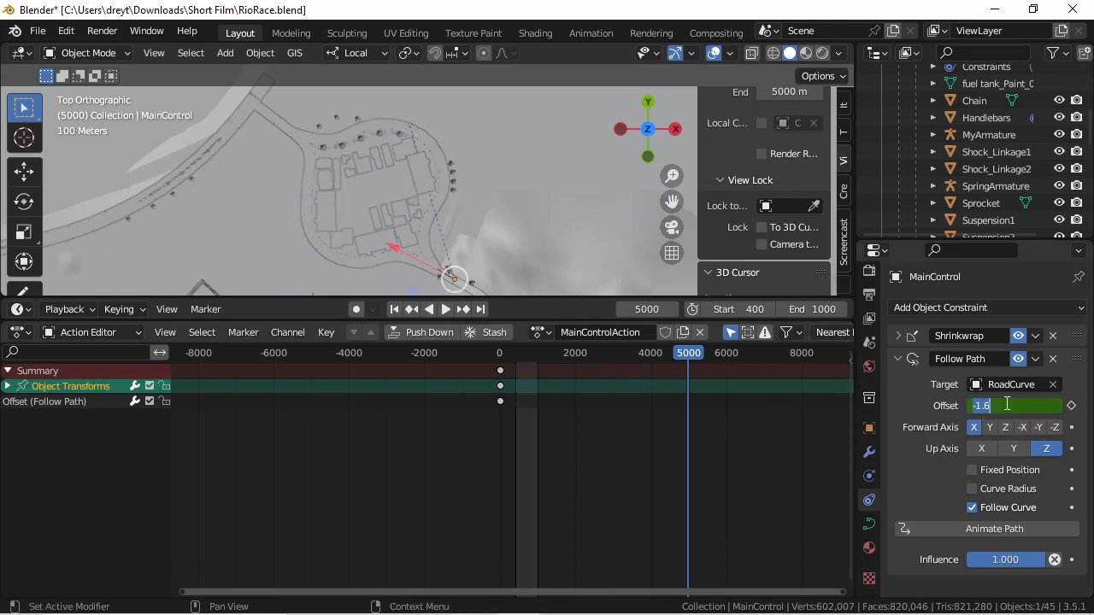
pyautogui.write('100')
pyautogui.press('Return')
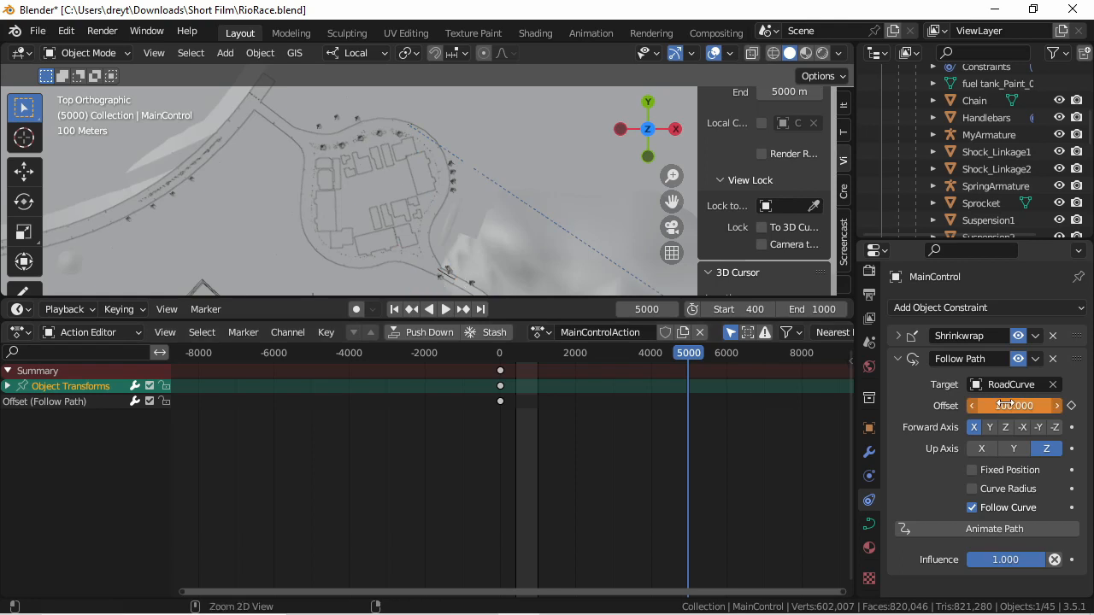
pyautogui.hotkey('ctrl', 'z')
# - Try lowering the Follow Path Offset interactively to test MainControl's travel along the road, and cancel the change
pyautogui.moveTo(1018, 406); pyautogui.dragTo(688, 407)
pyautogui.moveTo(1014, 406); pyautogui.dragTo(983, 406)
pyautogui.press('Escape')
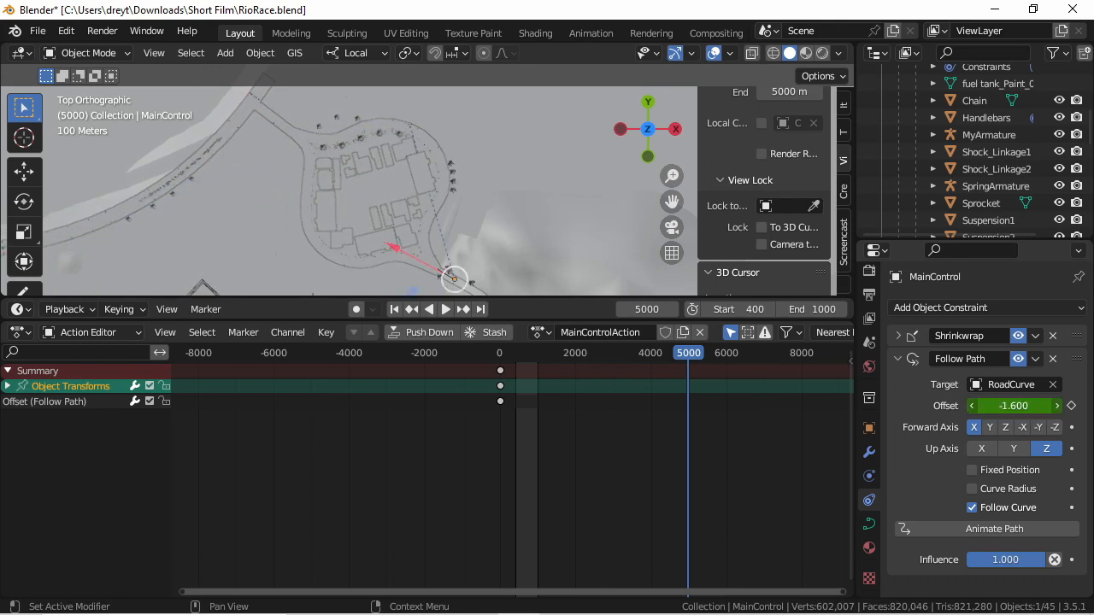
pyautogui.click(1023, 407)
pyautogui.press('BackSpace')
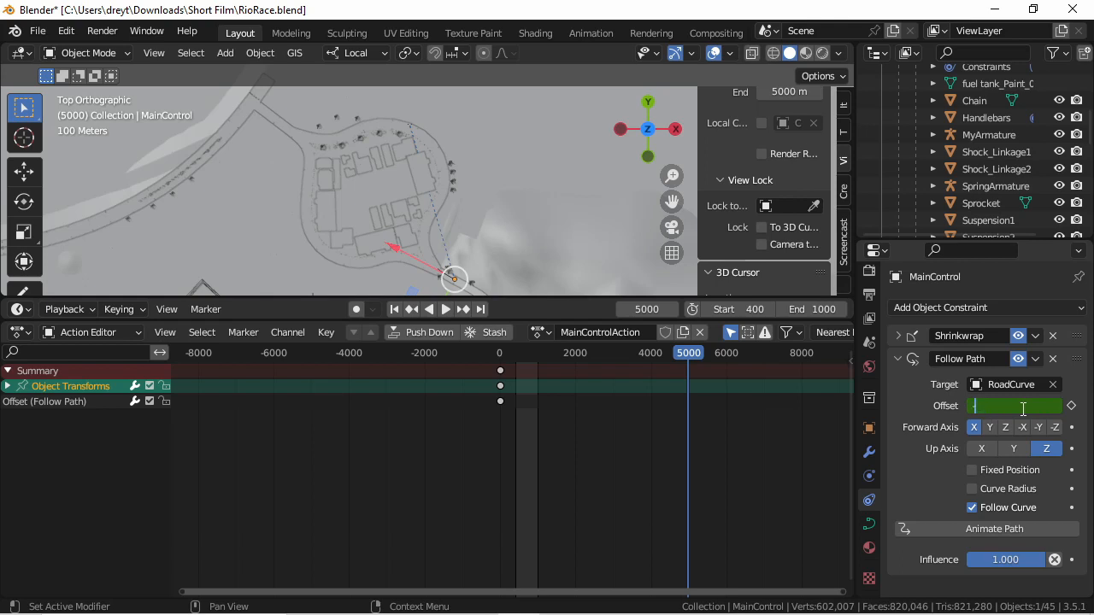
pyautogui.press('Escape')
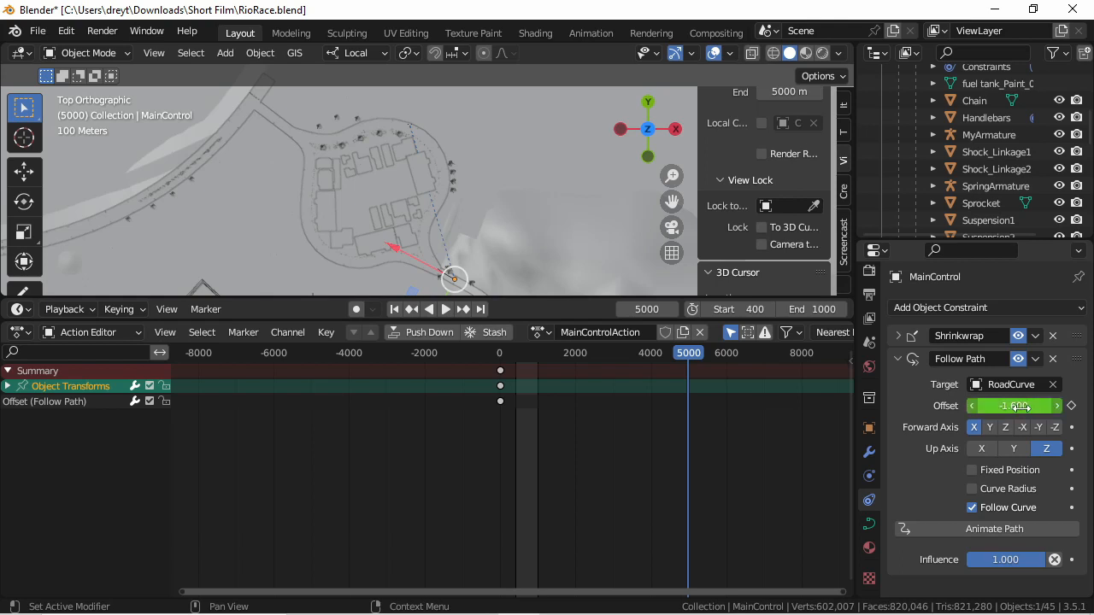
pyautogui.click(1016, 407)
pyautogui.press('Escape')
# - Set MainControl's Follow Path Offset to -100 at frame 5000 and insert a keyframe on the offset
pyautogui.click(1000, 405)
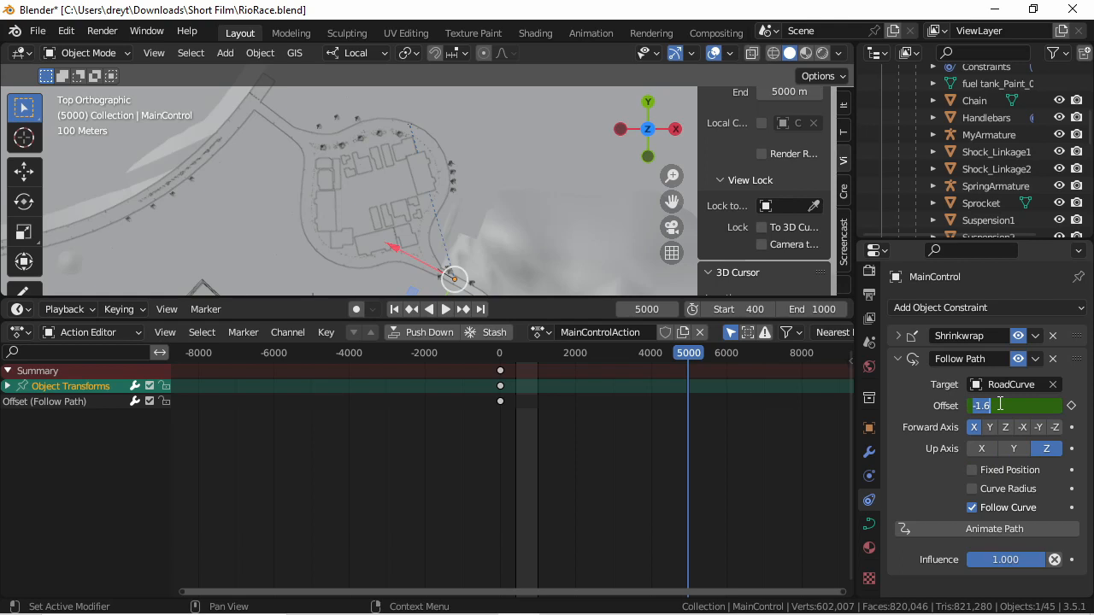
pyautogui.press('BackSpace')
pyautogui.write('-100')
pyautogui.press('Return')
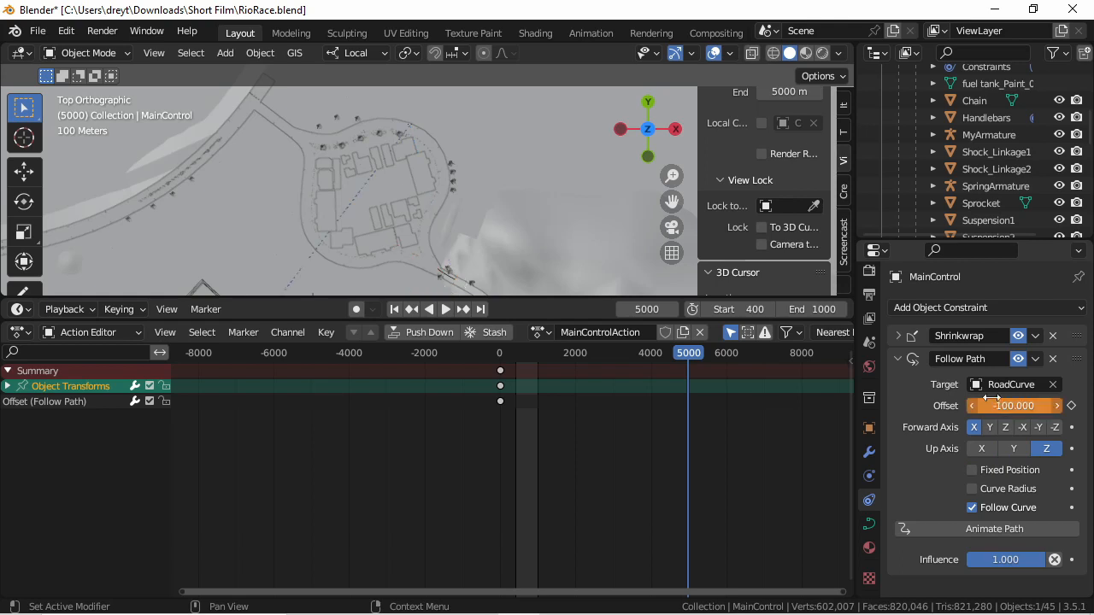
pyautogui.scroll(-8, 551, 253)
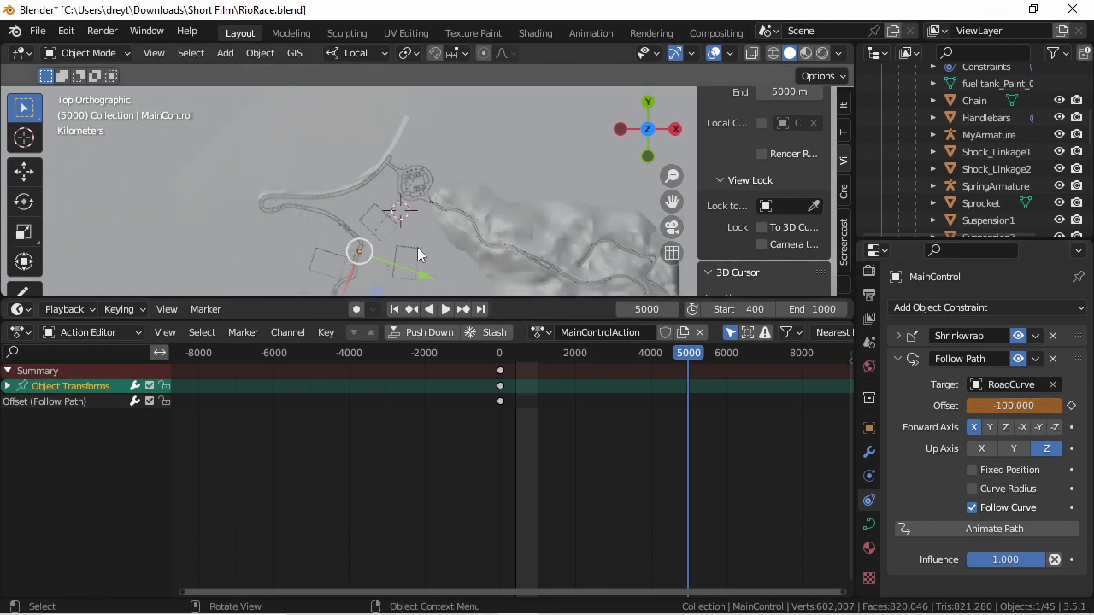
pyautogui.press('KP_Decimal')
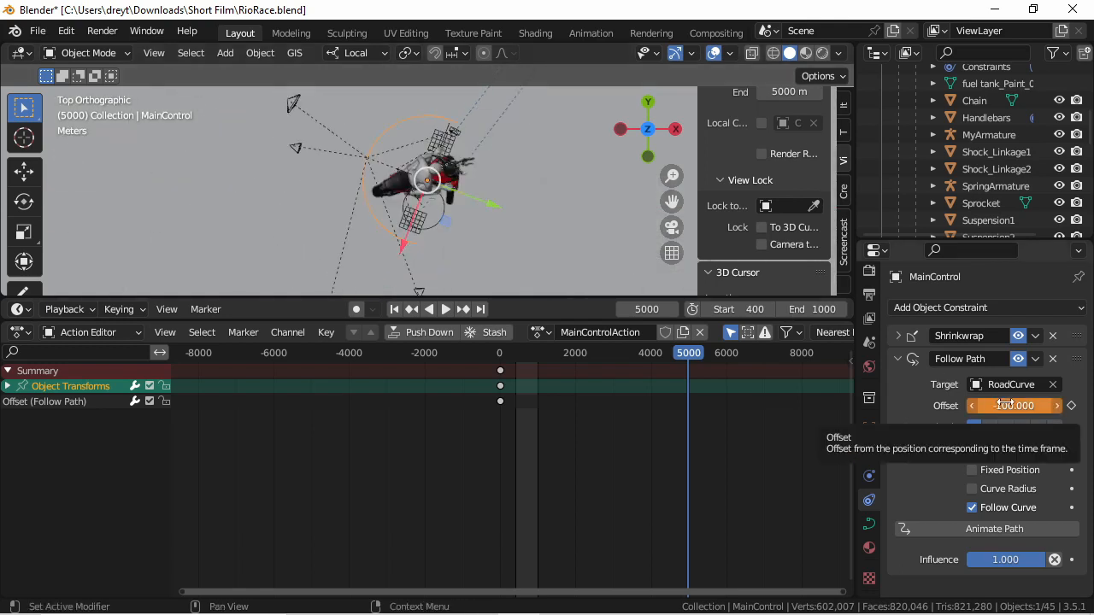
pyautogui.press('i')
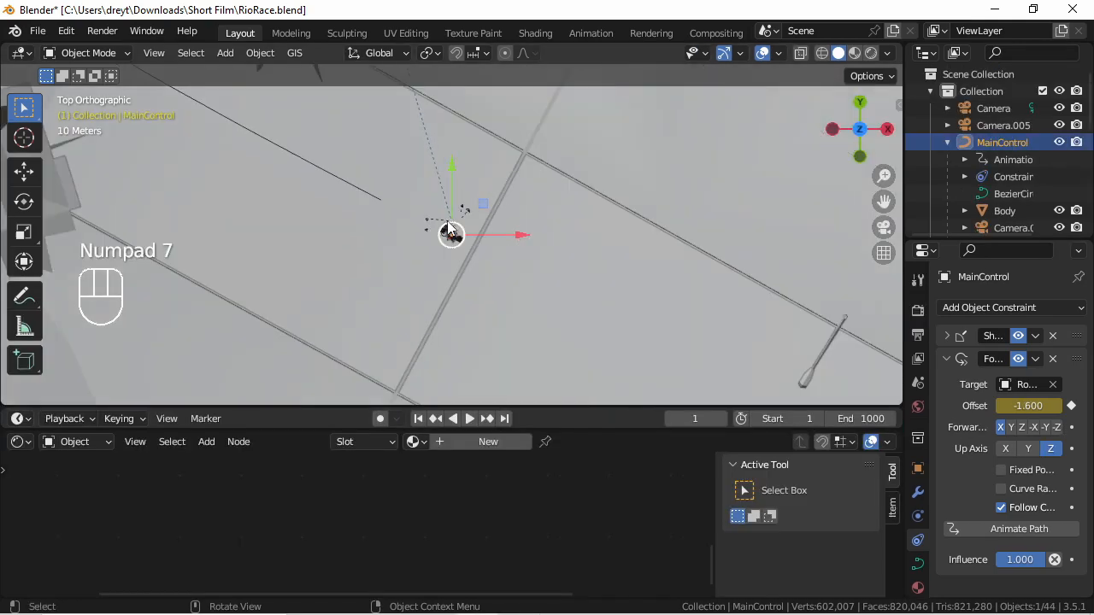
# - Rotate the motorcycle Body in the top view to face along the road and keyframe its rotation at frame 1
pyautogui.scroll(5, 447, 235)
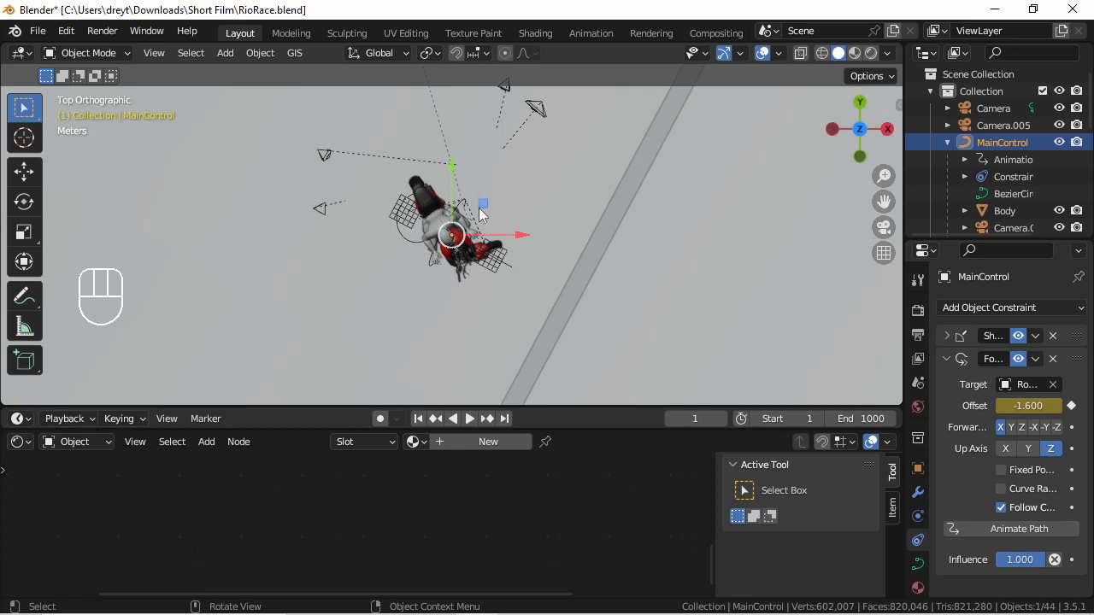
pyautogui.press('r')
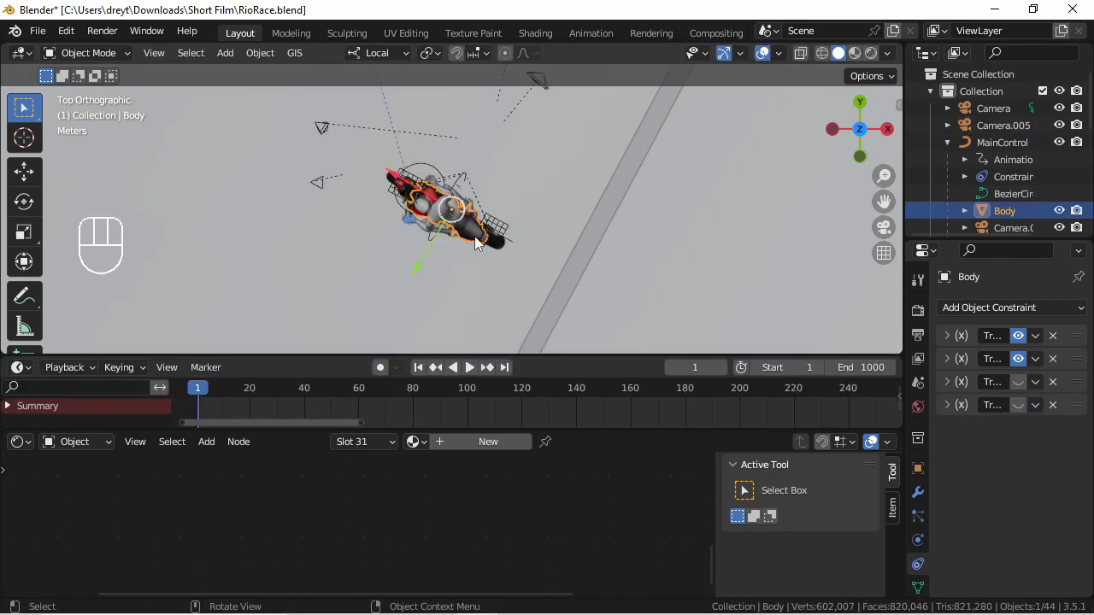
pyautogui.press('i')
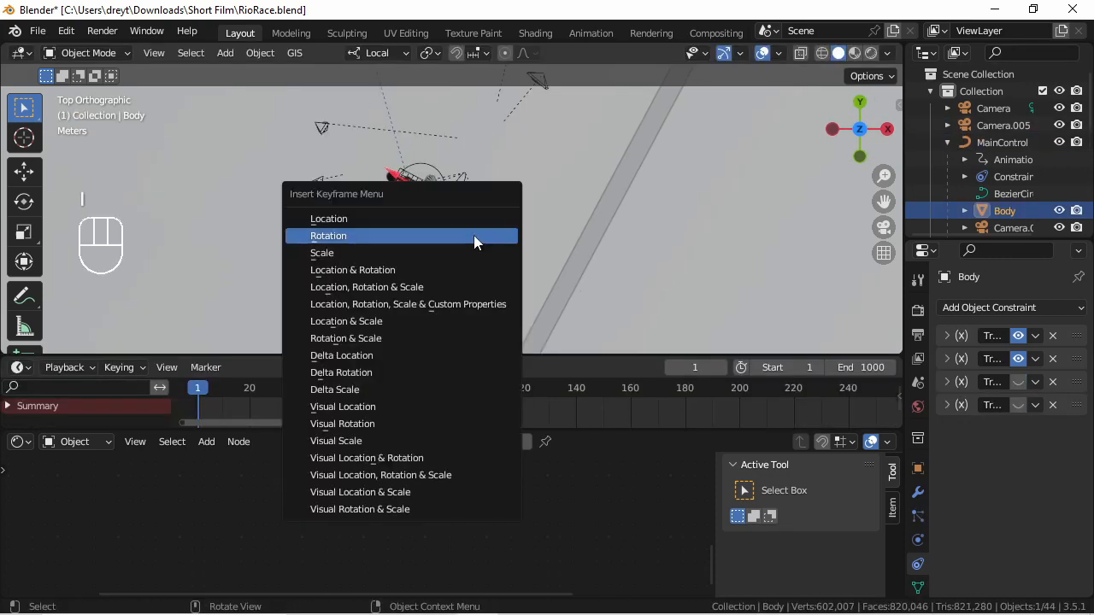
pyautogui.click(474, 236)
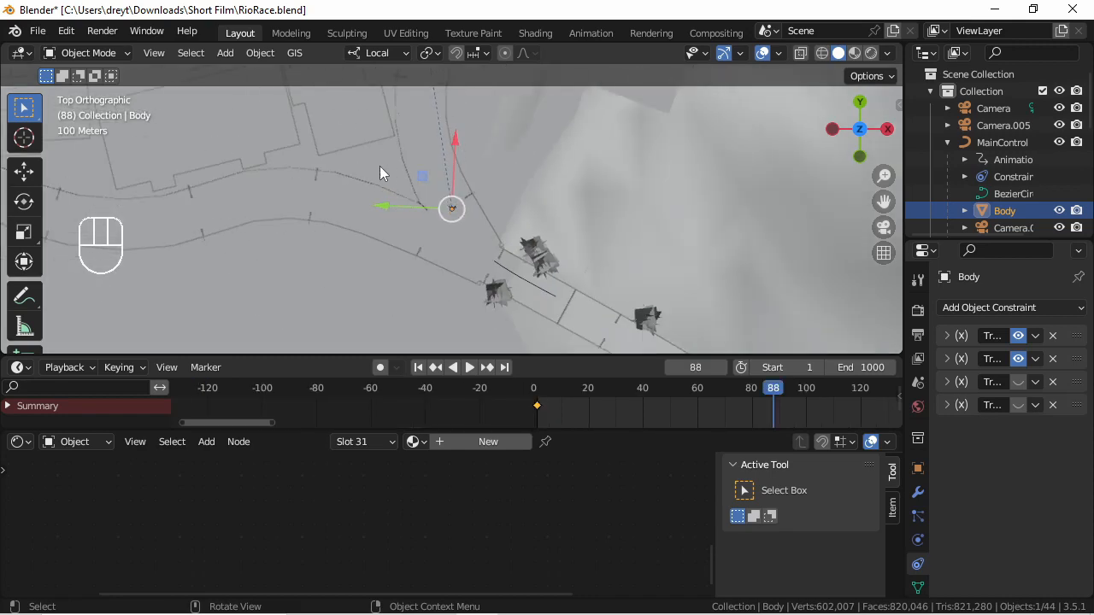
# - Rotate the motorcycle Body by about -37.8° in the top view at frame 88 and insert a Rotation keyframe
pyautogui.scroll(15, 396, 199)
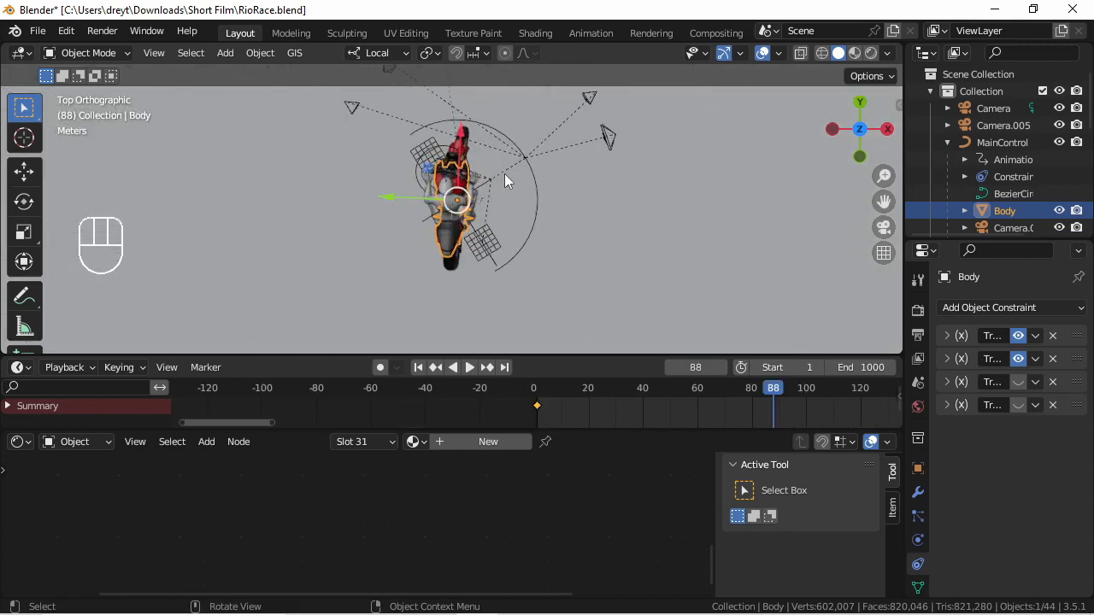
pyautogui.press('r')
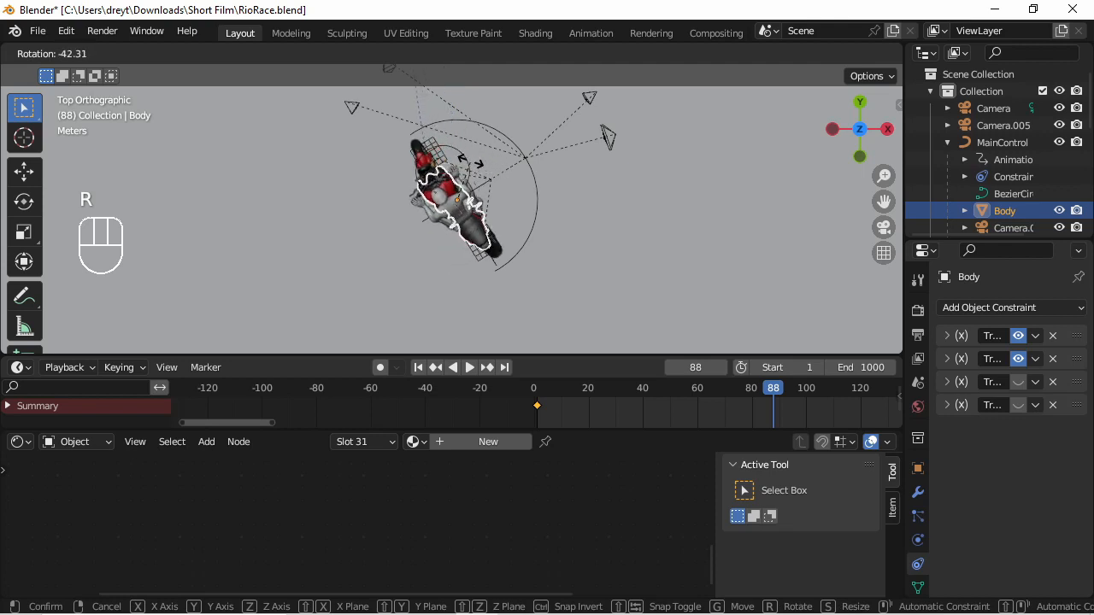
pyautogui.click(473, 162)
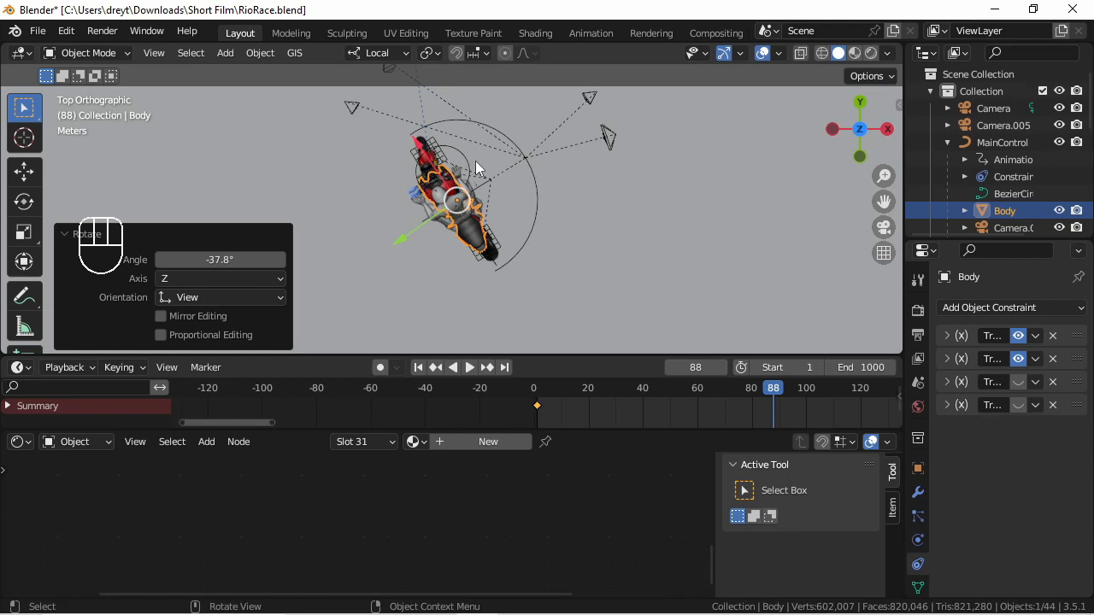
pyautogui.press('i')
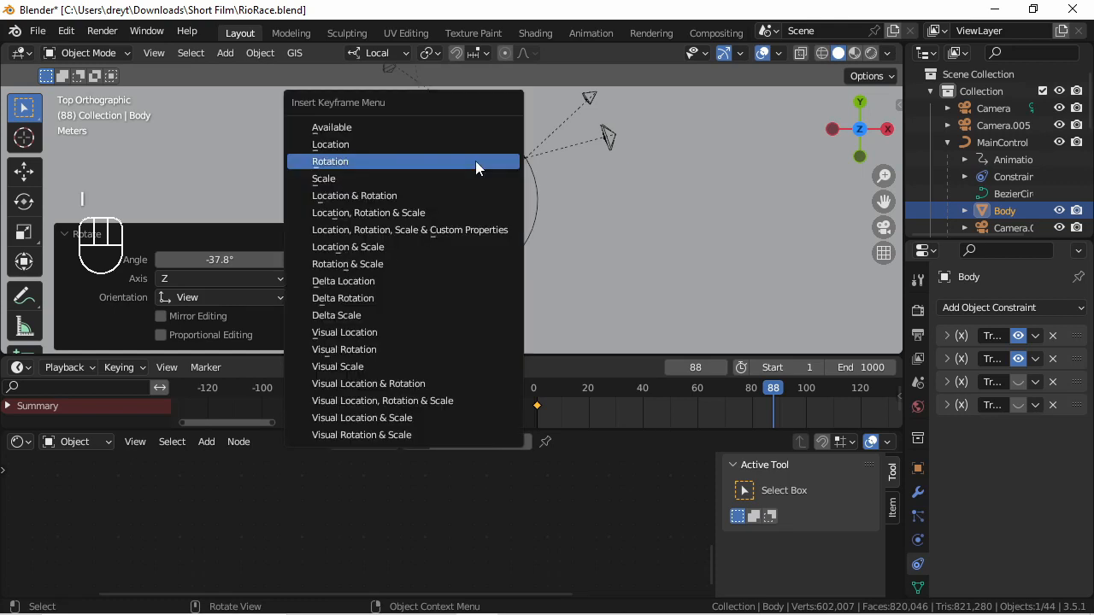
pyautogui.click(475, 161)
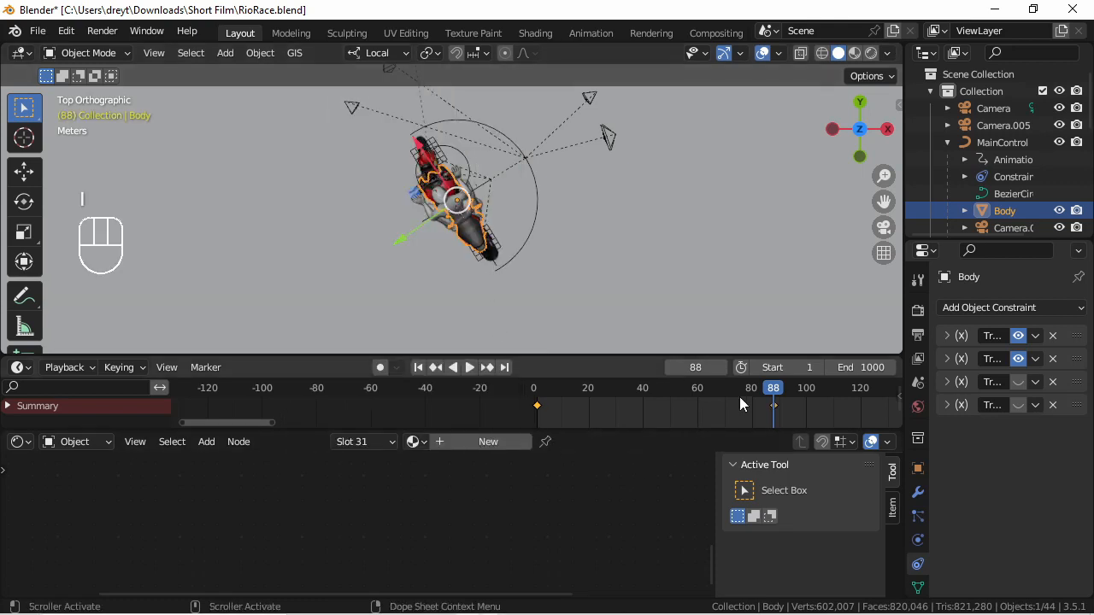
# - Play and scrub the animation through the camera to check the motorcycle's heading between the rotation keyframes
pyautogui.moveTo(773, 398); pyautogui.dragTo(647, 367)
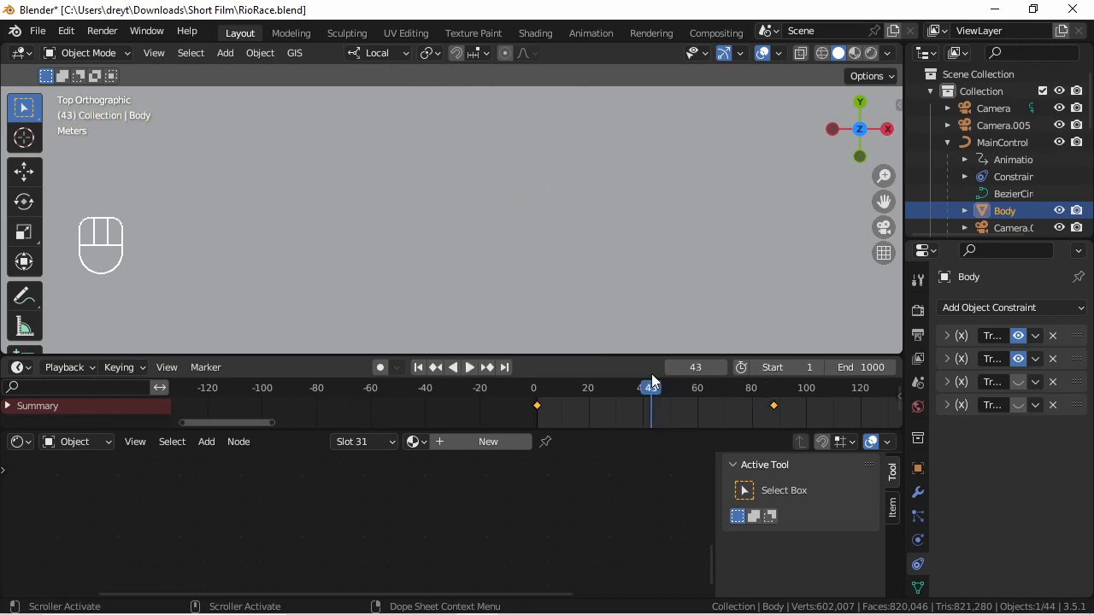
pyautogui.press('KP_0')
pyautogui.press('KP_0')
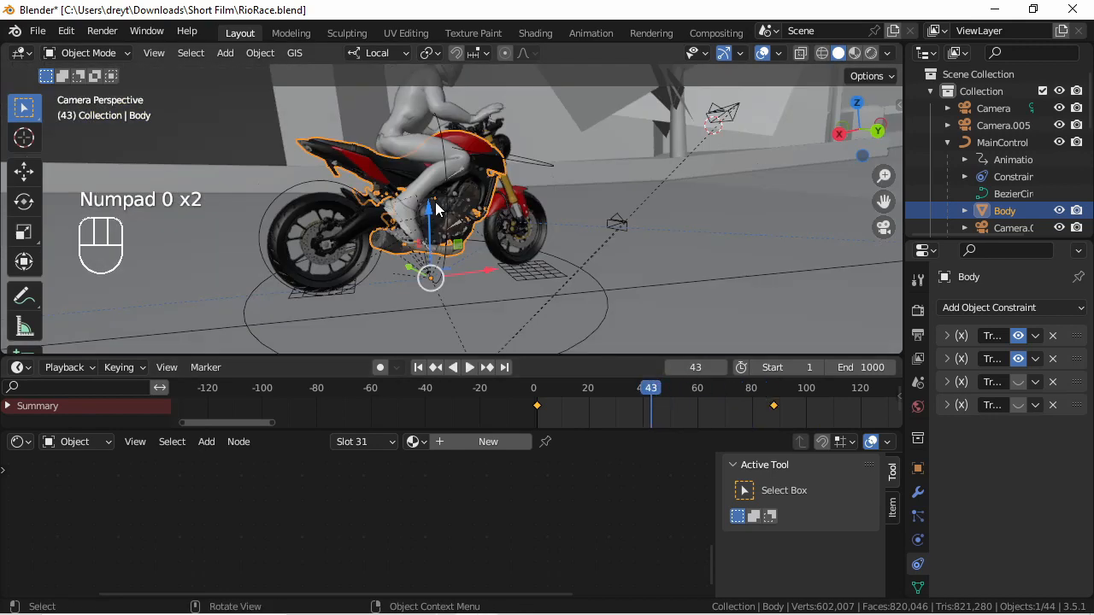
pyautogui.scroll(-4, 435, 201)
pyautogui.press('space')
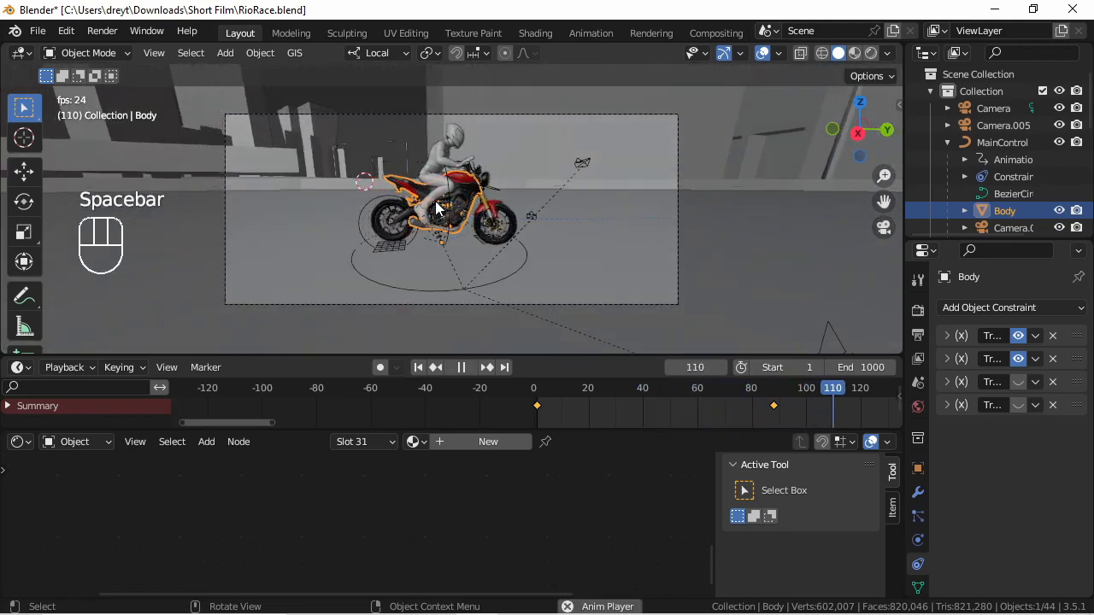
pyautogui.press('space')
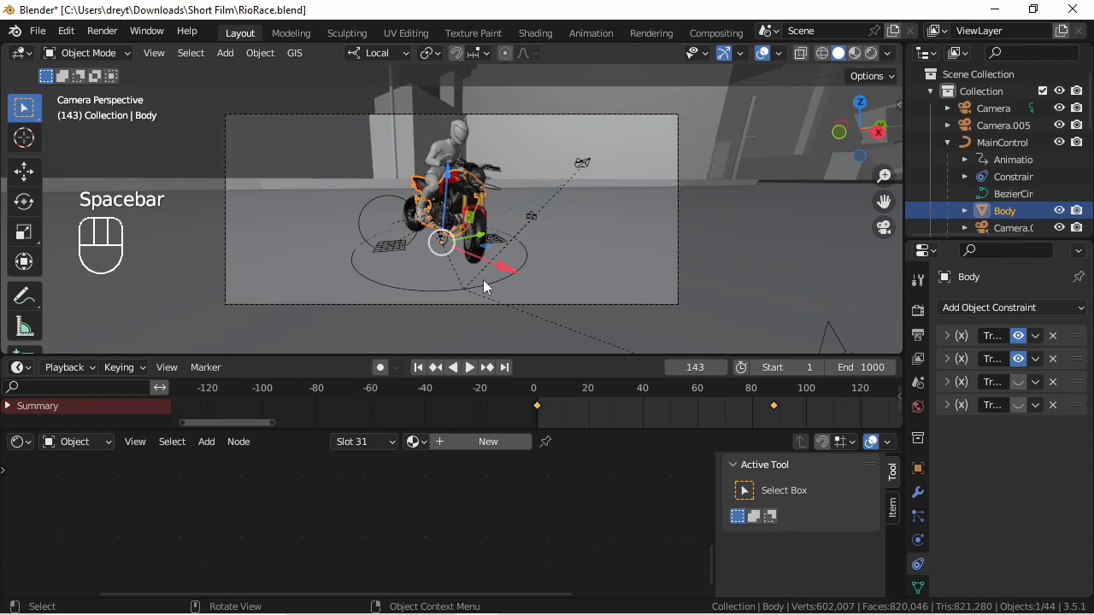
pyautogui.click(552, 394)
pyautogui.press('space')
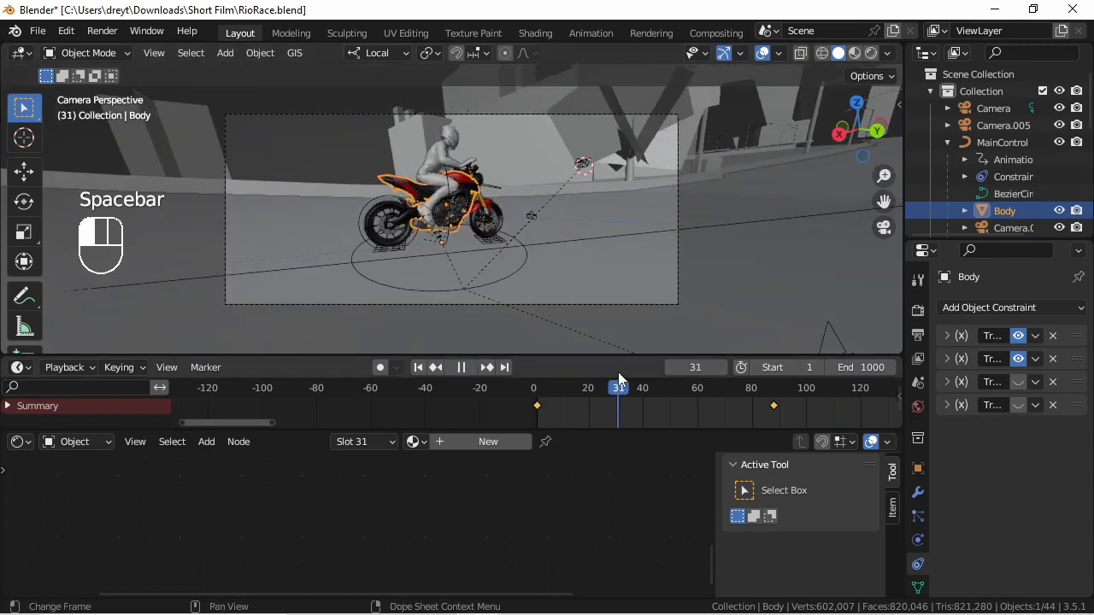
pyautogui.moveTo(704, 359); pyautogui.dragTo(714, 348)
# - Check the wheels against the road at frame 66 and try moving MainControl slightly along its local Z axis
pyautogui.moveTo(544, 239); pyautogui.dragTo(370, 99, button='middle')
pyautogui.scroll(-5, 475, 244)
pyautogui.scroll(4, 371, 106)
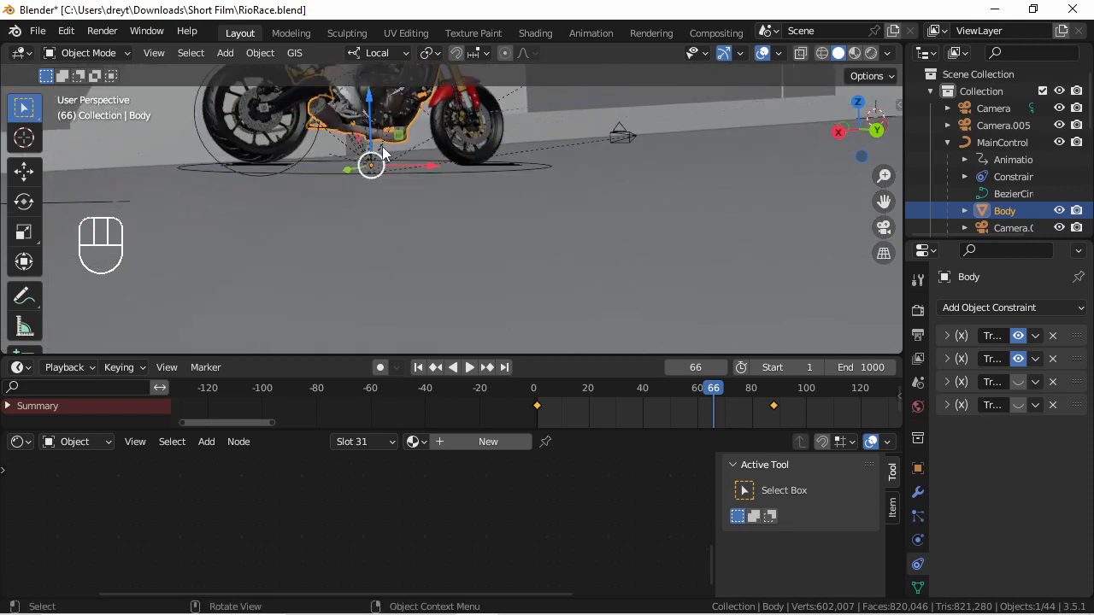
pyautogui.keyDown('shift'); pyautogui.moveTo(383, 148); pyautogui.dragTo(348, 69, button='middle'); pyautogui.keyUp('shift')
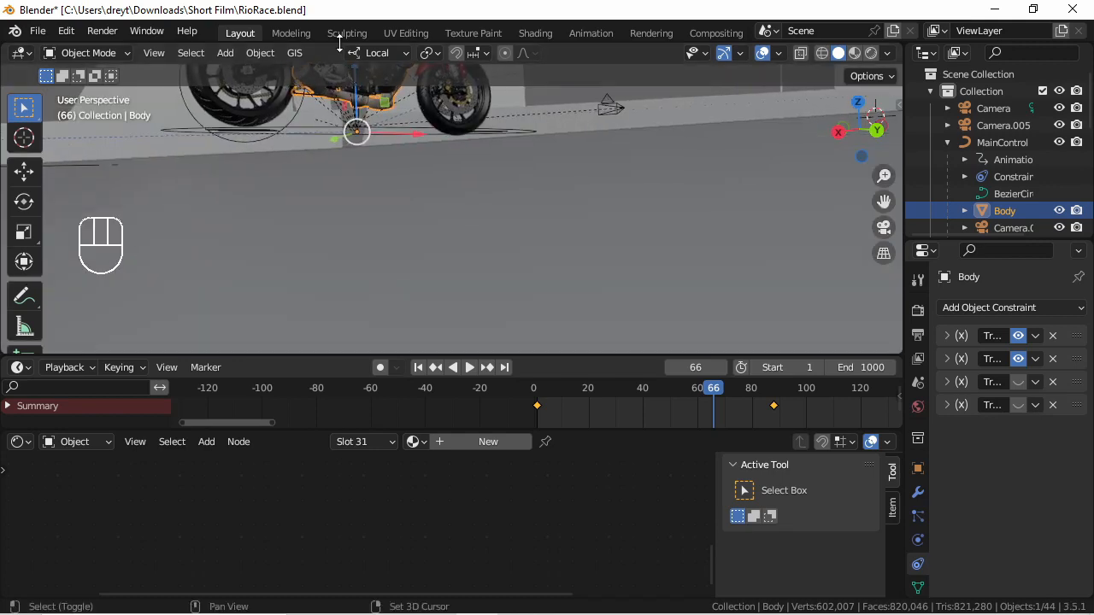
pyautogui.scroll(-2, 362, 157)
pyautogui.moveTo(363, 158)
pyautogui.mouseDown(button='middle')
pyautogui.moveTo(340, 138)
pyautogui.moveTo(351, 157)
pyautogui.moveTo(384, 161)
pyautogui.mouseUp(button='middle')
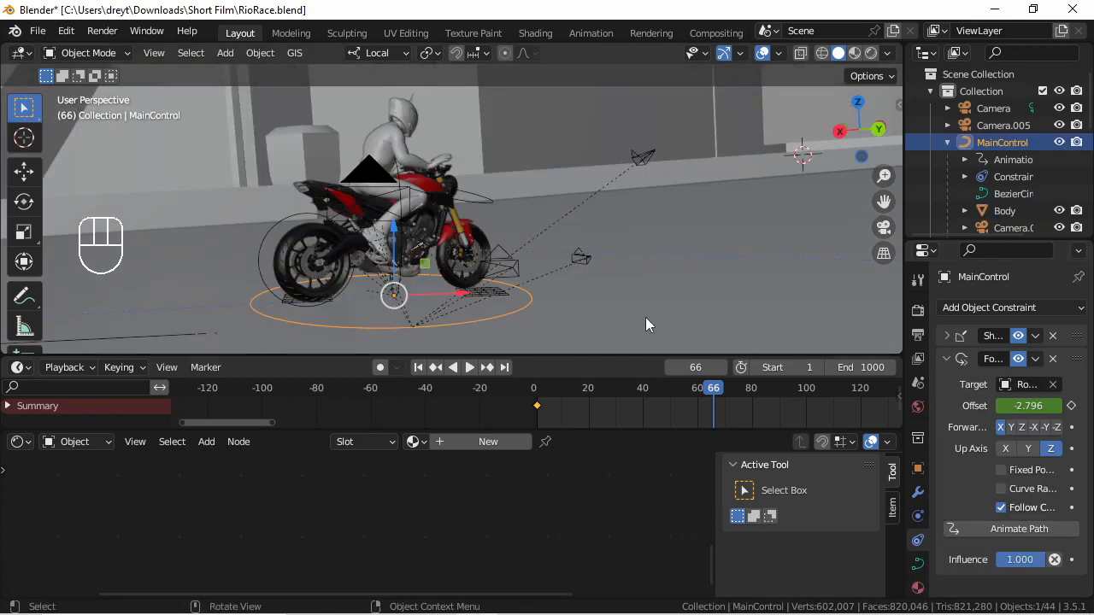
pyautogui.moveTo(476, 289); pyautogui.dragTo(448, 270, button='middle')
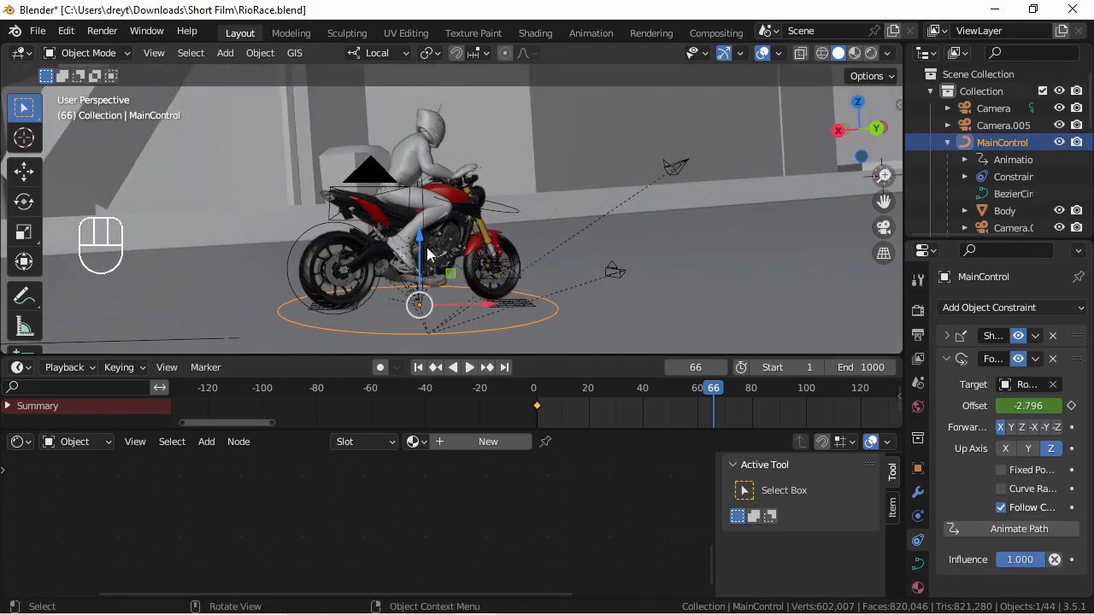
pyautogui.moveTo(420, 238)
pyautogui.mouseDown()
pyautogui.moveTo(421, 293)
pyautogui.moveTo(421, 241)
pyautogui.mouseUp()
# - Select the front suspension control SuspensionFctrl under the front wheel and try moving it along its local Z axis
pyautogui.click(523, 305)
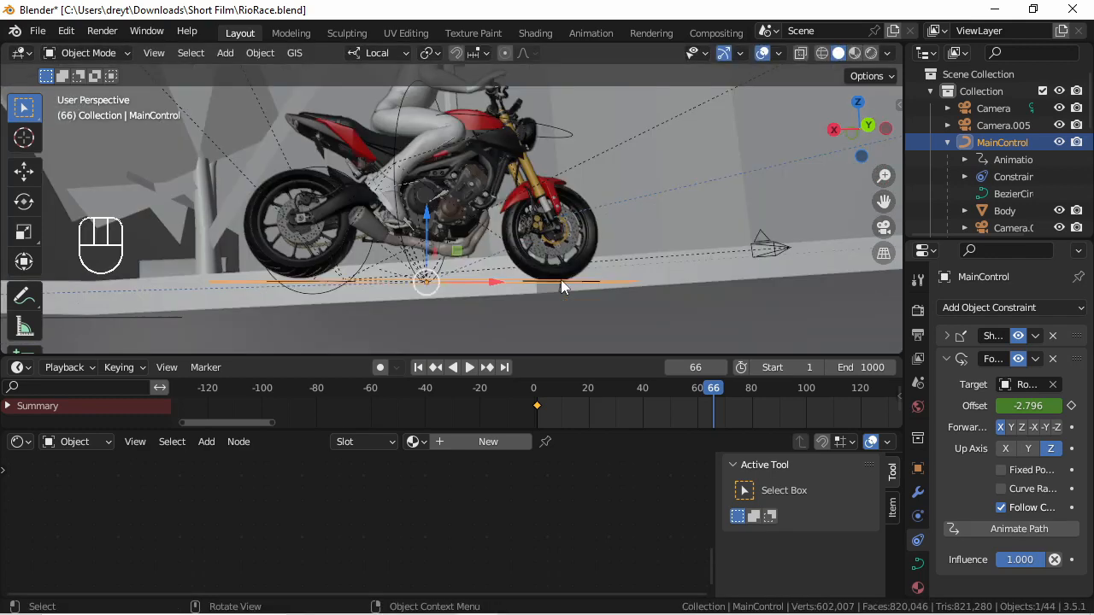
pyautogui.click(561, 279)
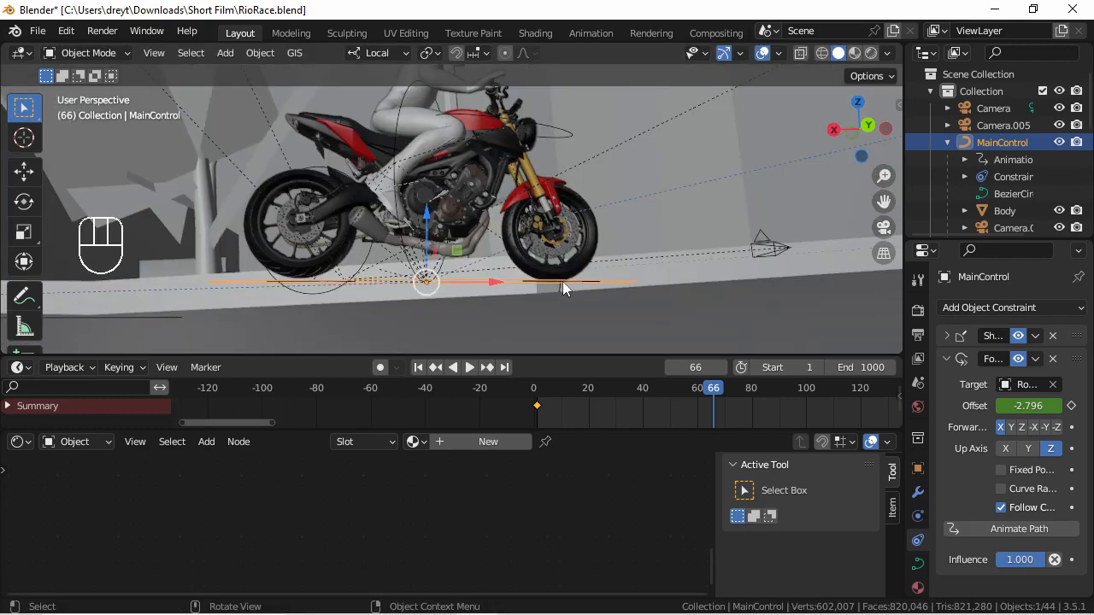
pyautogui.click(562, 282)
pyautogui.click(562, 281)
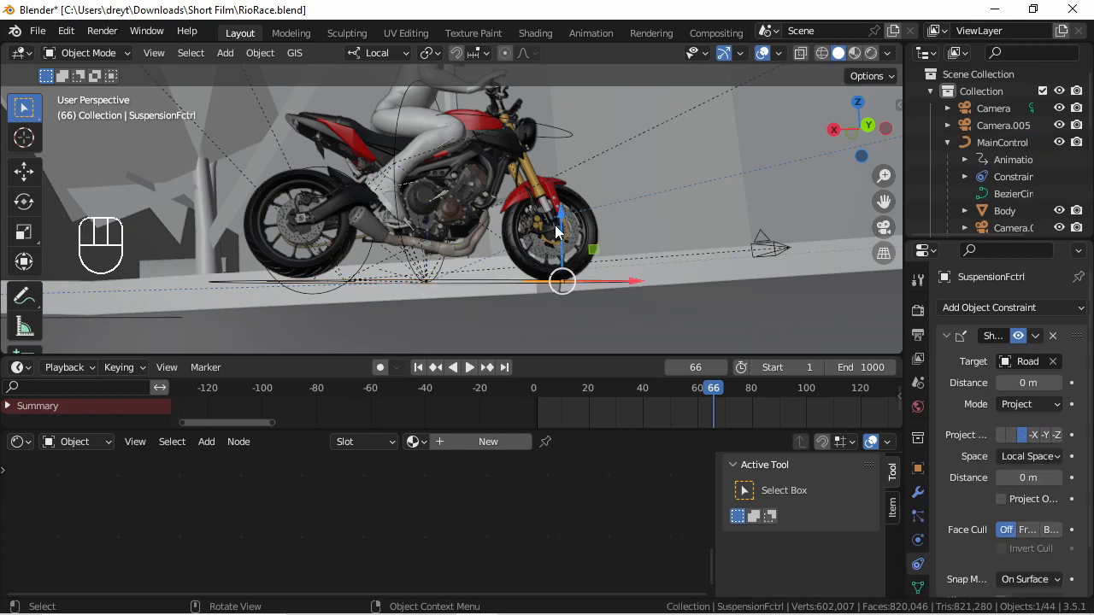
pyautogui.moveTo(559, 229); pyautogui.dragTo(478, 164)
# - Try moving MainControl vertically, and try adjusting the Distance of its Shrinkwrap constraint to the Road
pyautogui.click(338, 281)
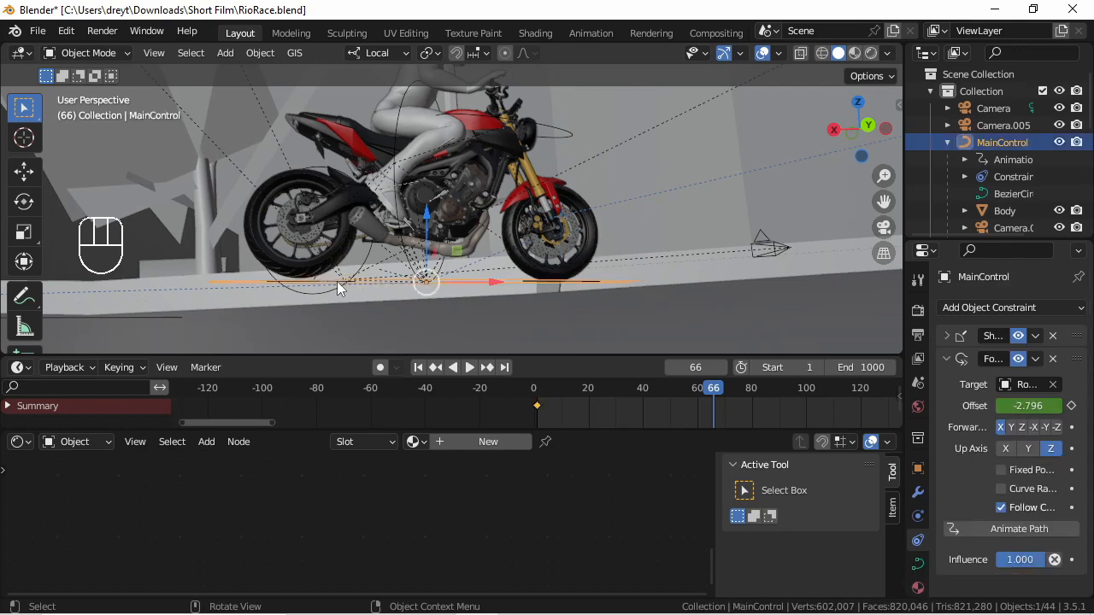
pyautogui.moveTo(432, 205); pyautogui.dragTo(422, 227)
pyautogui.click(962, 338)
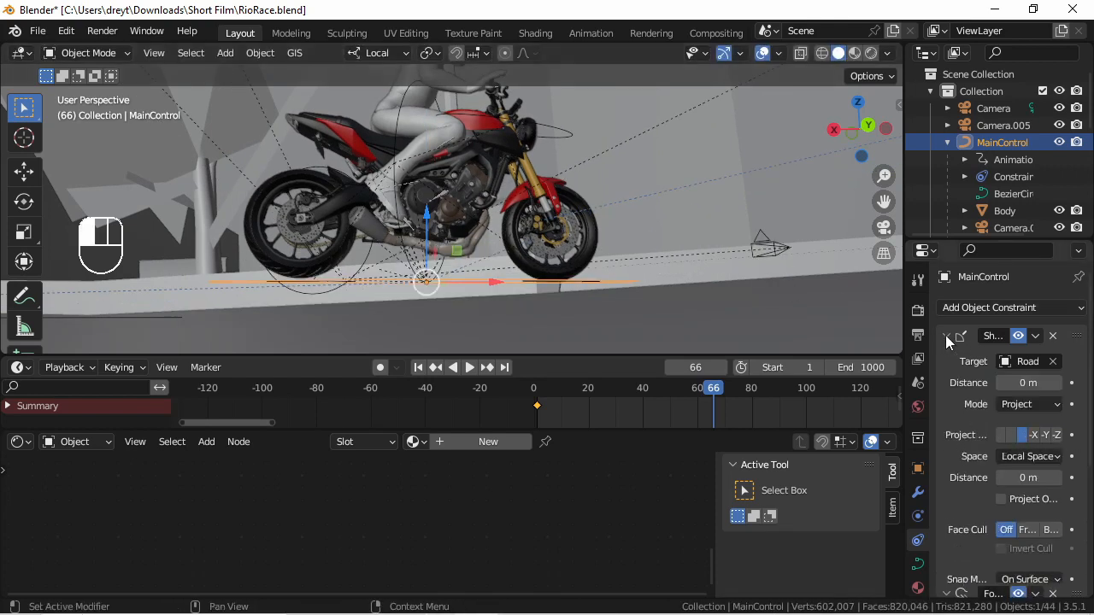
pyautogui.moveTo(1028, 382)
pyautogui.mouseDown()
pyautogui.moveTo(1077, 382)
pyautogui.moveTo(1029, 382)
pyautogui.mouseUp()
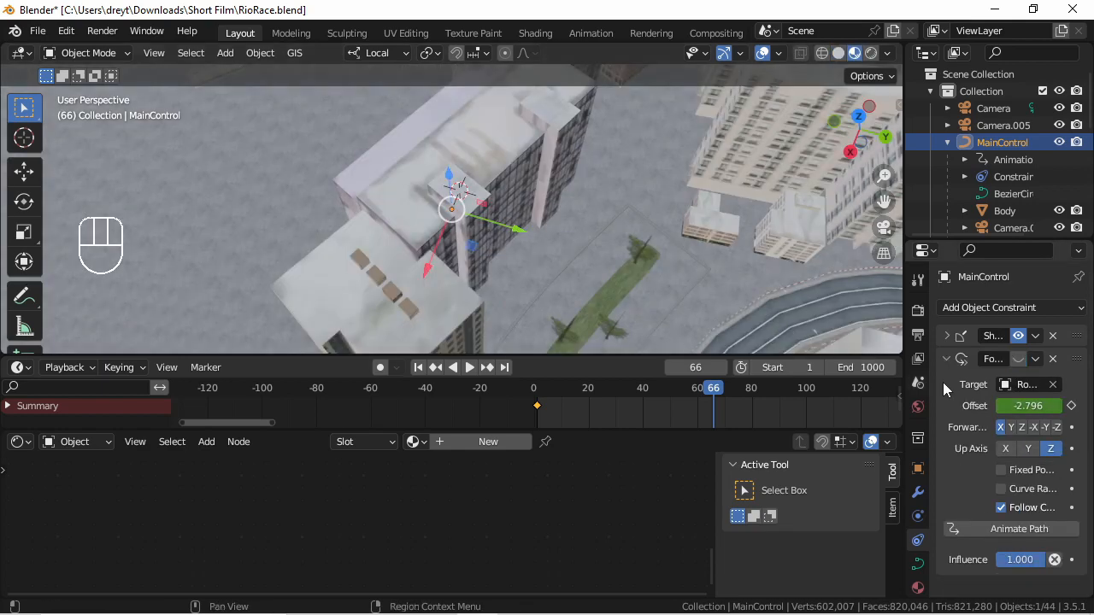
# - Re-enable MainControl's Follow Path constraint so the motorcycle rig is placed on the road curve, and focus on the rig
pyautogui.click(1018, 363)
pyautogui.scroll(-4, 457, 229)
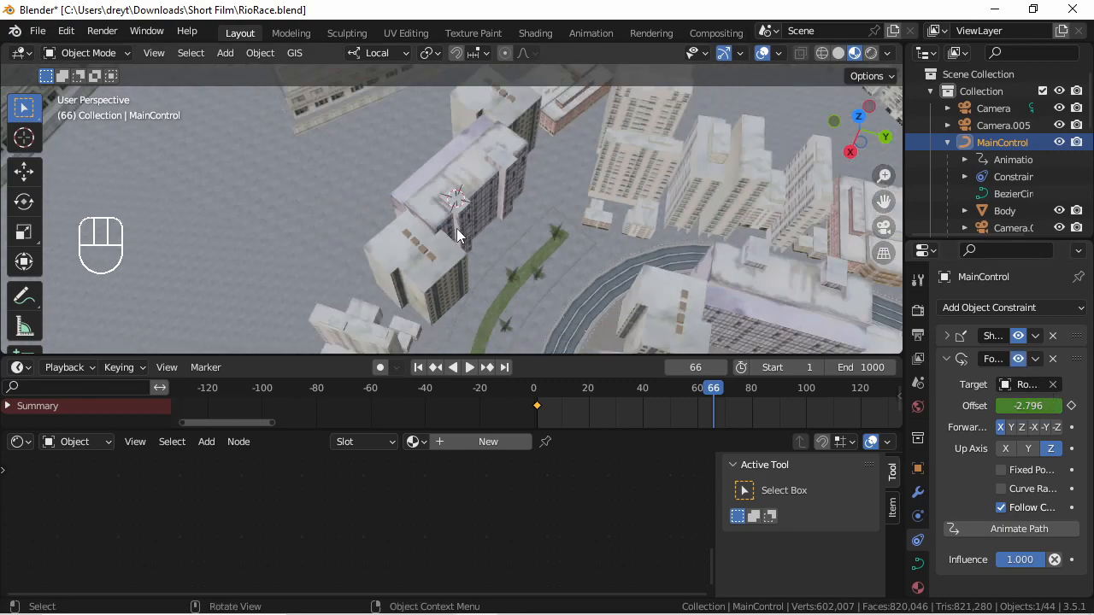
pyautogui.press('KP_Decimal')
pyautogui.moveTo(468, 225); pyautogui.dragTo(528, 324, button='middle')
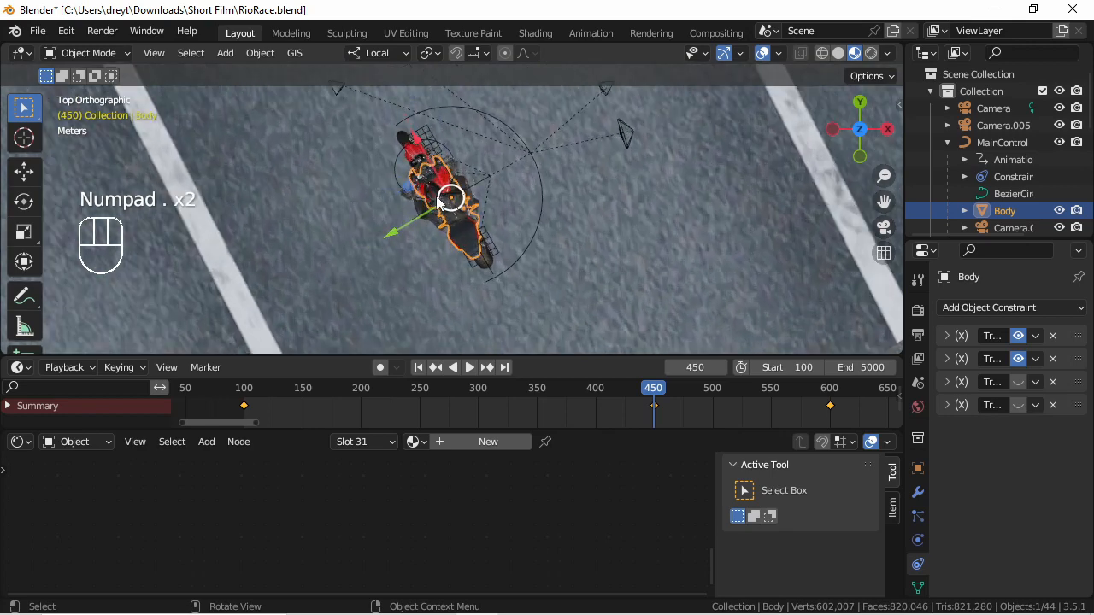
# - Rotate Steer_Ctrl about 10.6° in top view at frame 450 and insert a Rotation keyframe
pyautogui.click(435, 135)
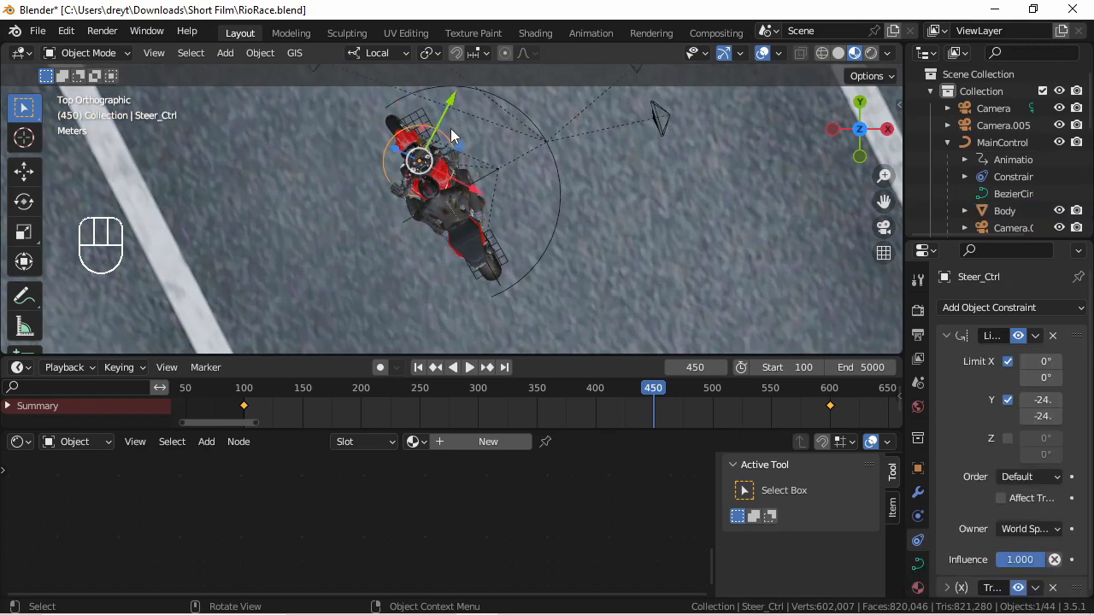
pyautogui.press('r')
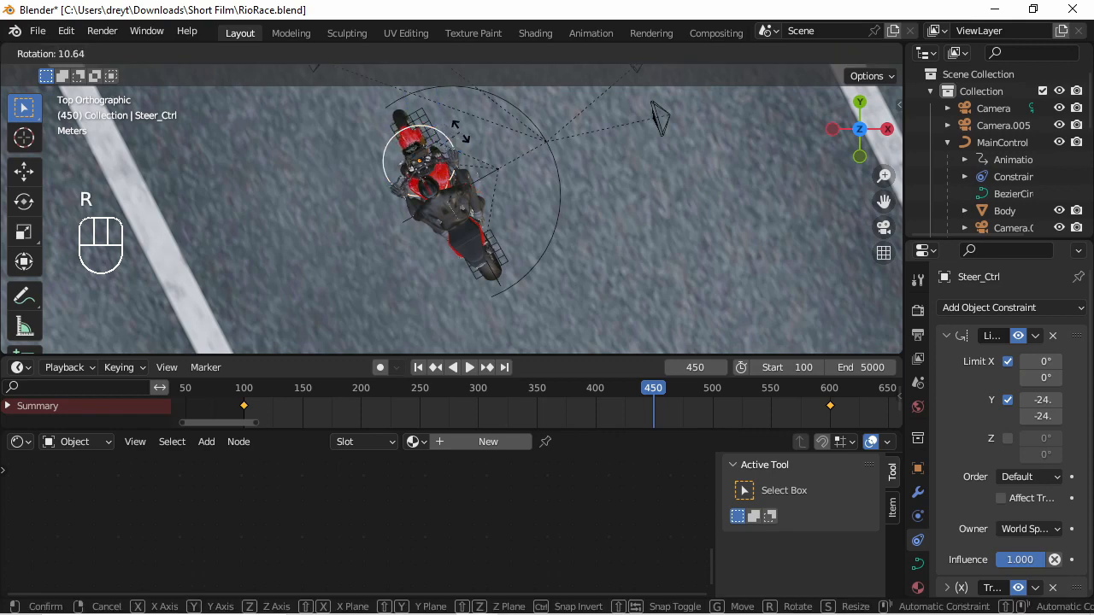
pyautogui.click(460, 132)
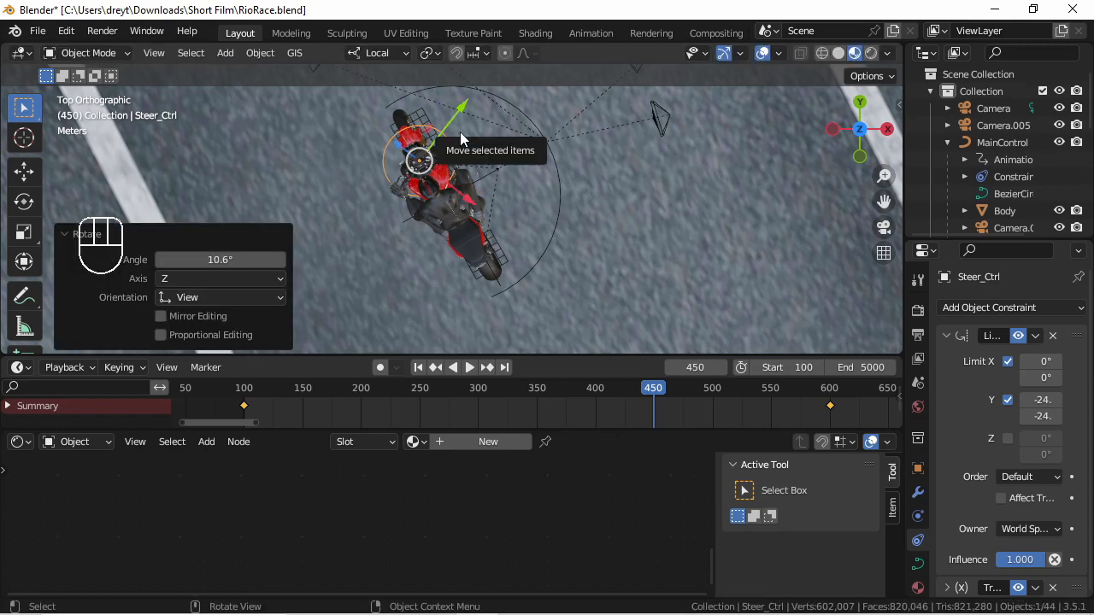
pyautogui.press('i')
pyautogui.click(460, 132)
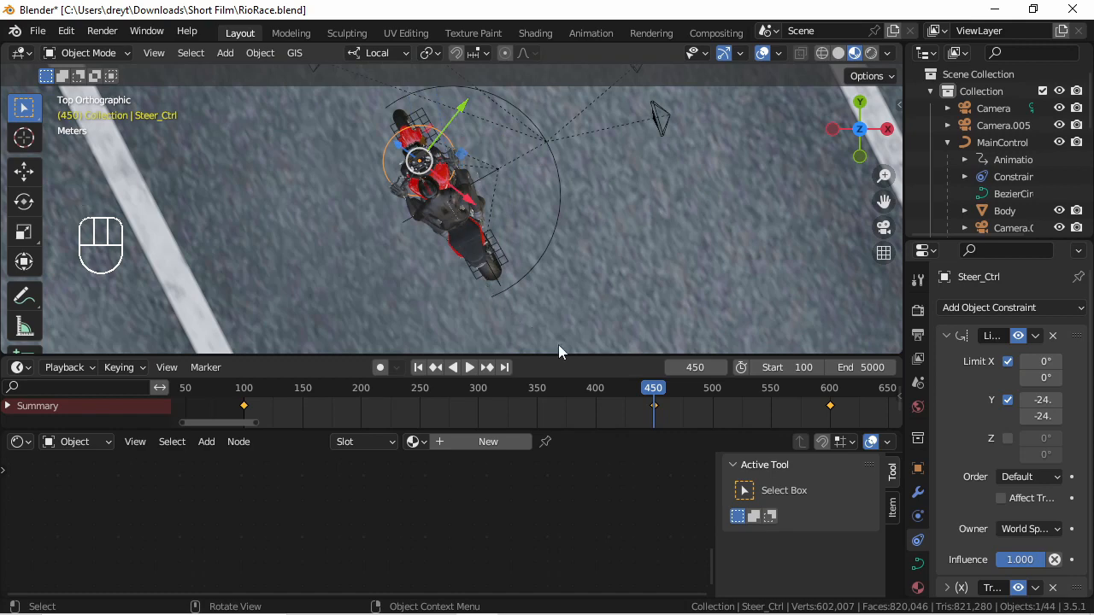
# - At frame 800, rotate the motorcycle Body about -24.2° in top view and insert a Rotation keyframe
pyautogui.click(479, 258)
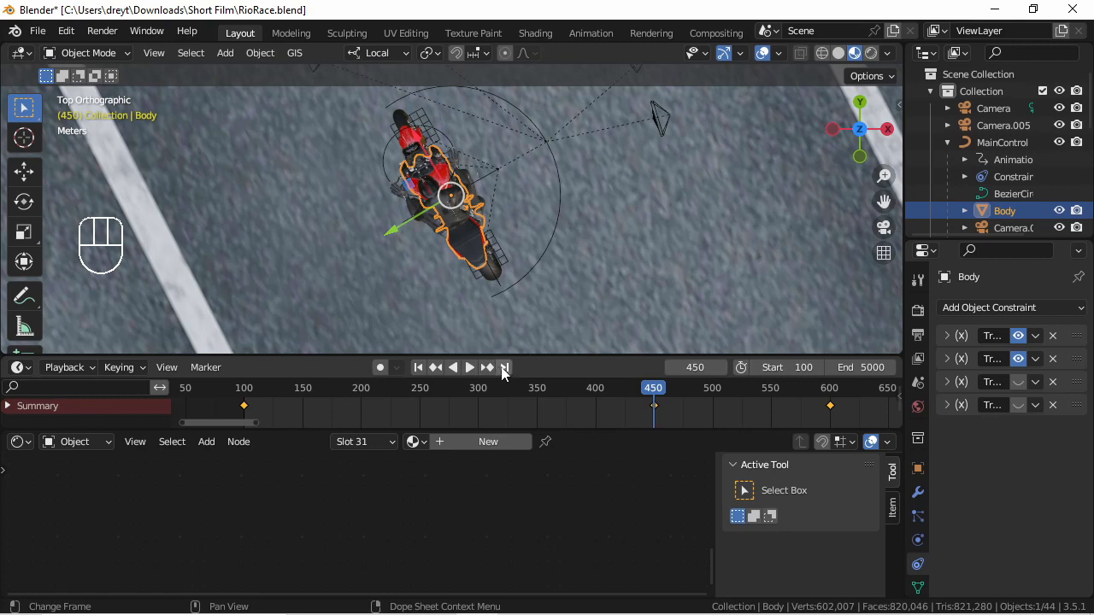
pyautogui.click(830, 391)
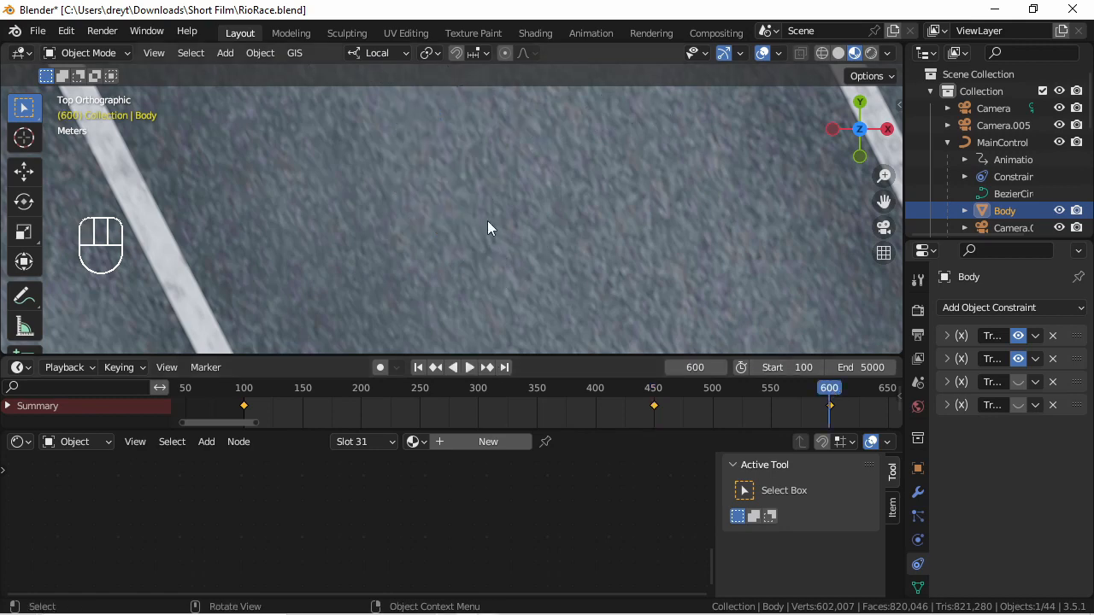
pyautogui.press('KP_Decimal')
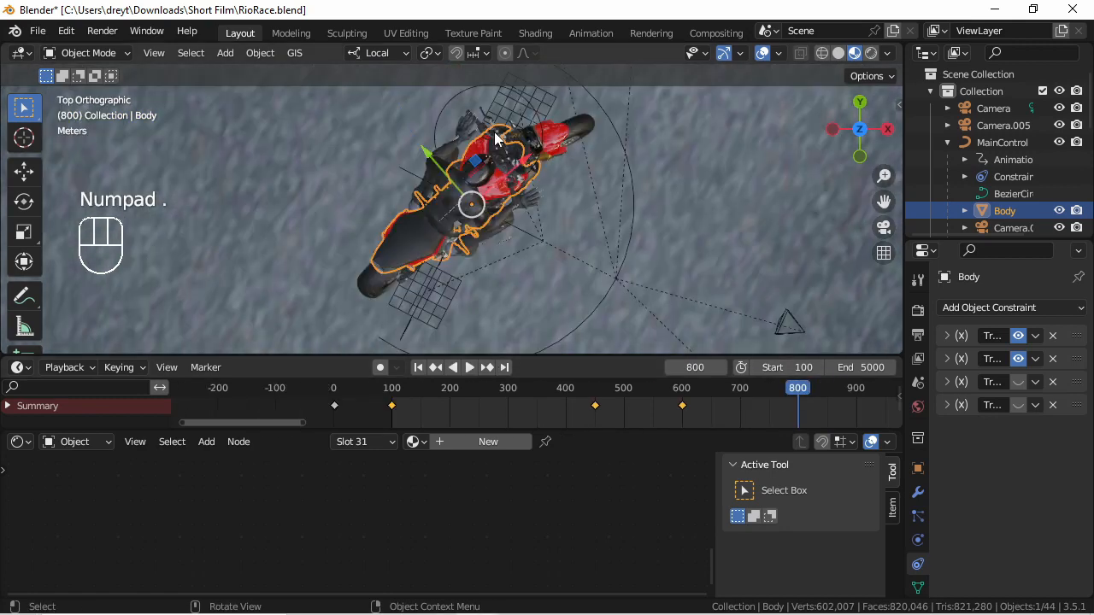
pyautogui.press('r')
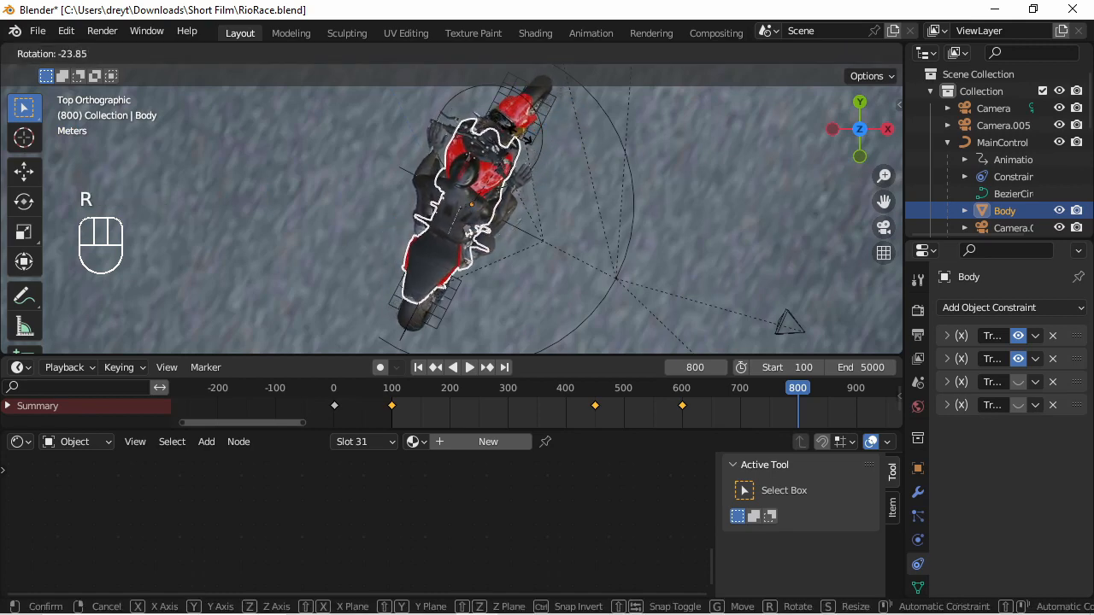
pyautogui.click(521, 141)
pyautogui.press('i')
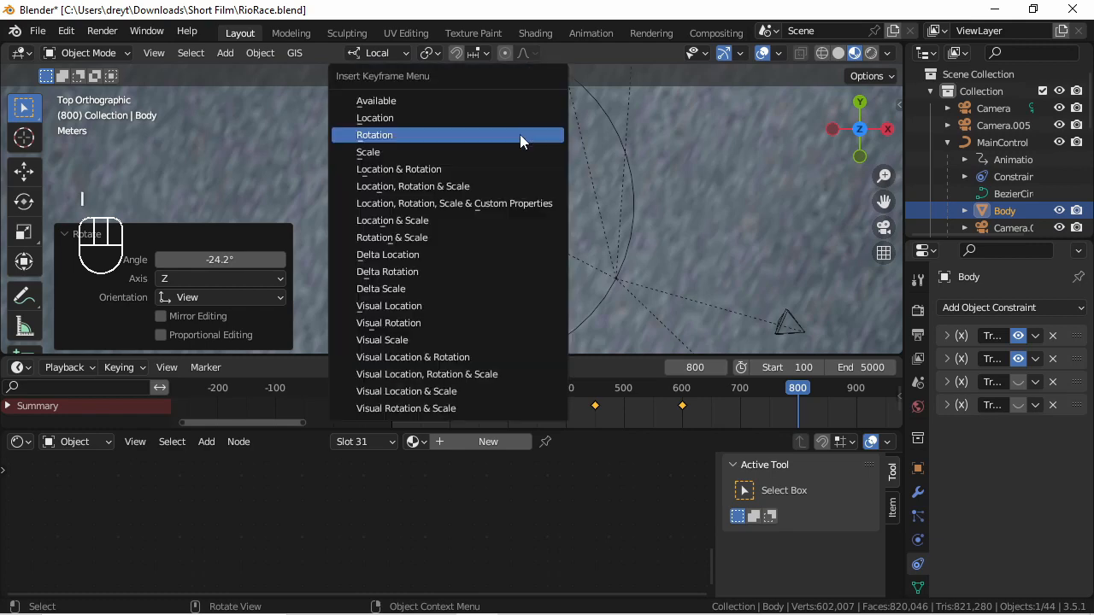
pyautogui.click(519, 134)
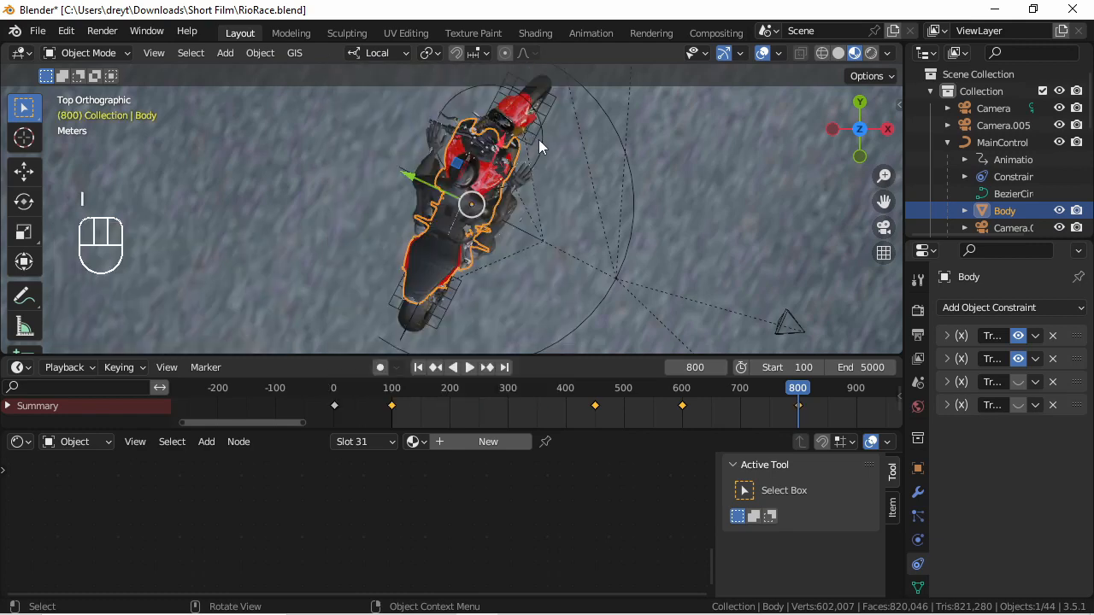
# - Rotate Steer_Ctrl about -11° in top view at frame 800 and insert a keyframe for its rotation
pyautogui.click(540, 147)
pyautogui.press('i')
pyautogui.click(544, 141)
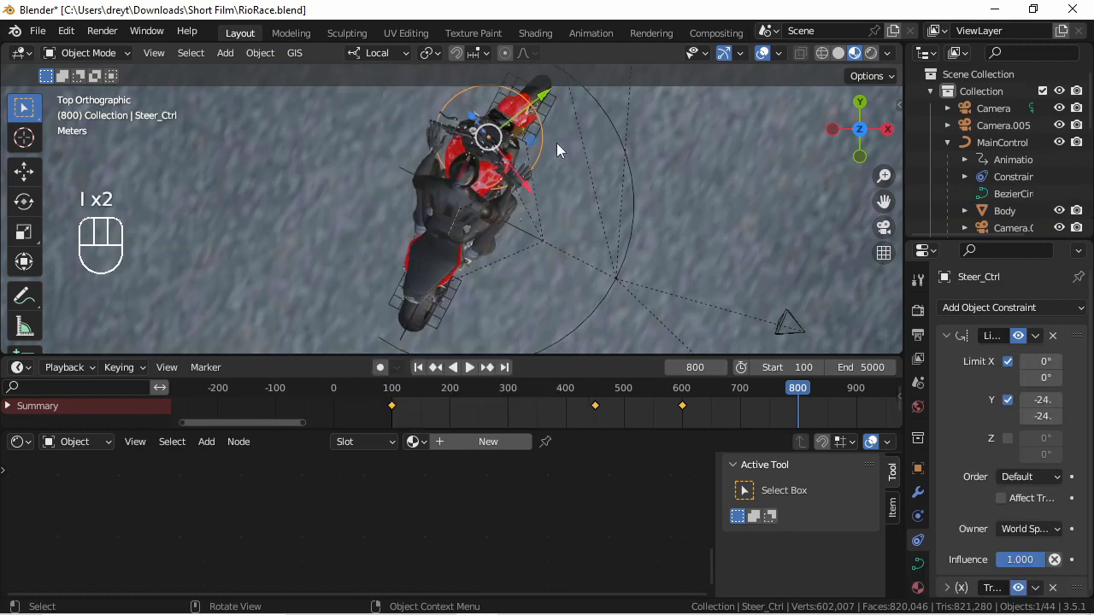
pyautogui.press('r')
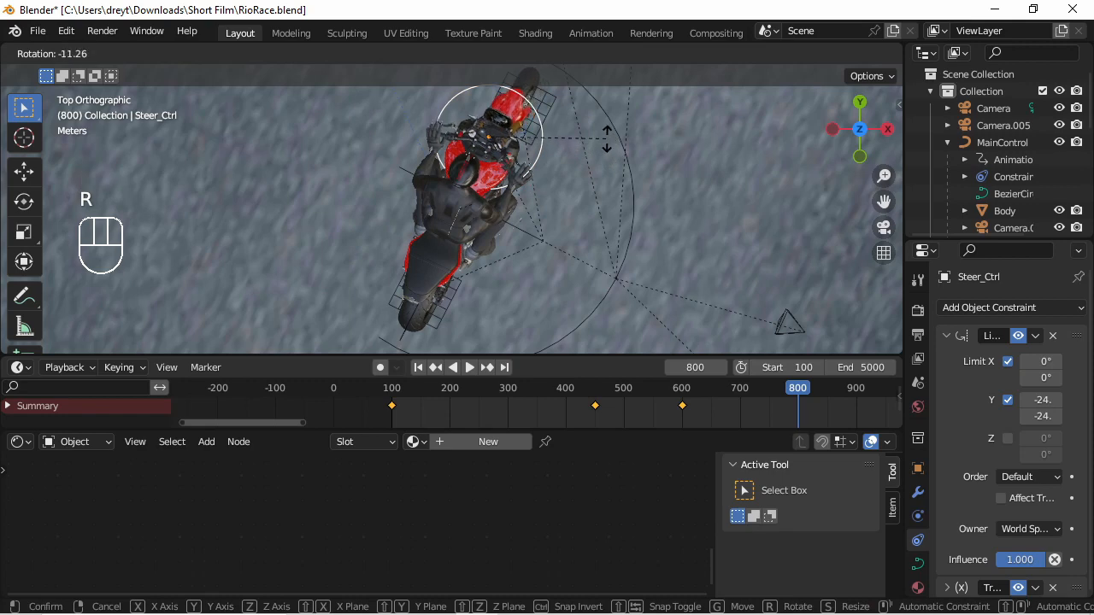
pyautogui.click(606, 141)
pyautogui.press('i')
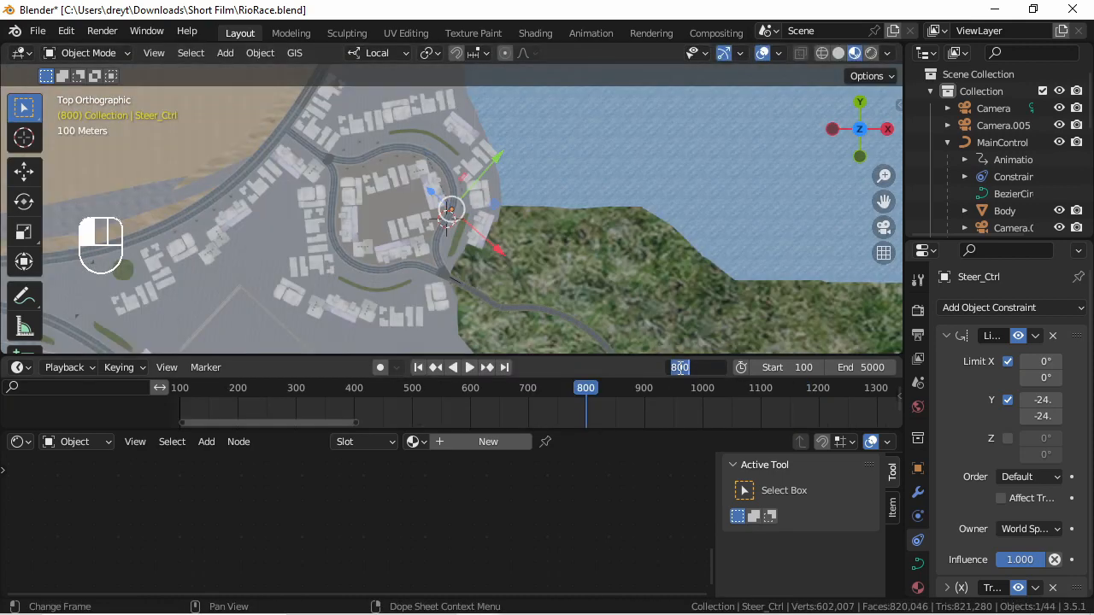
# - At frame 1000, rotate the motorcycle Body about 61.1° in top view and insert a Rotation keyframe
pyautogui.click(680, 368)
pyautogui.write('1000')
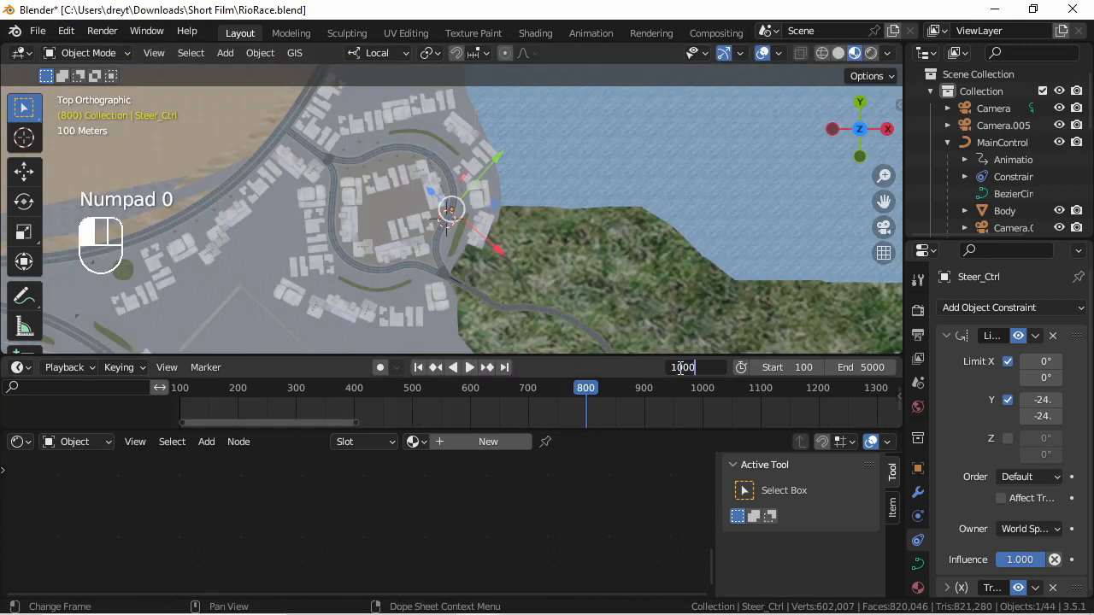
pyautogui.press('Return')
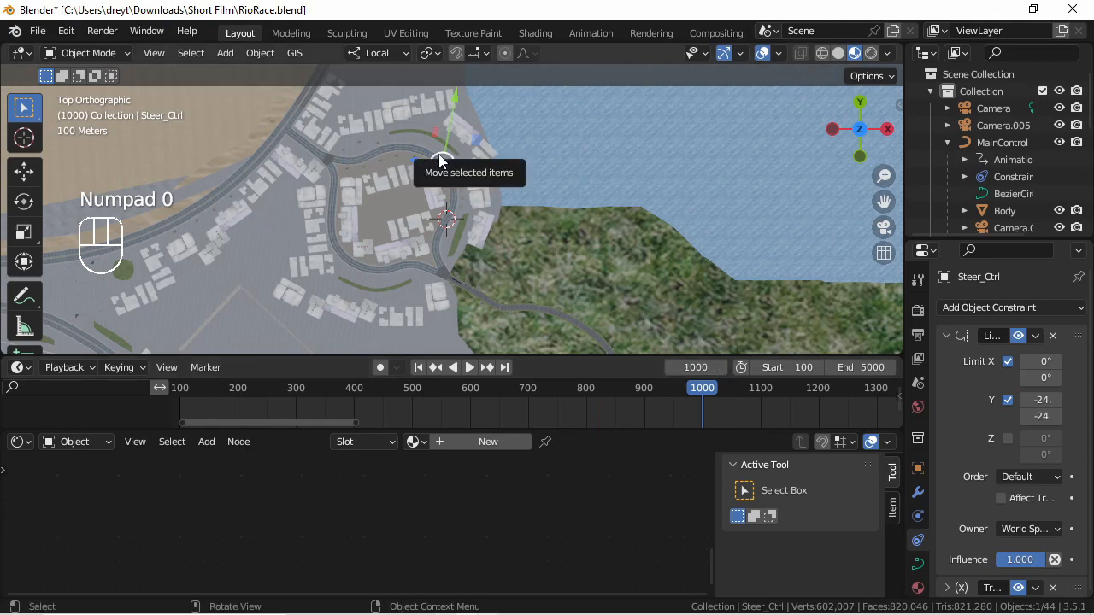
pyautogui.press('KP_Decimal')
pyautogui.scroll(-5, 438, 154)
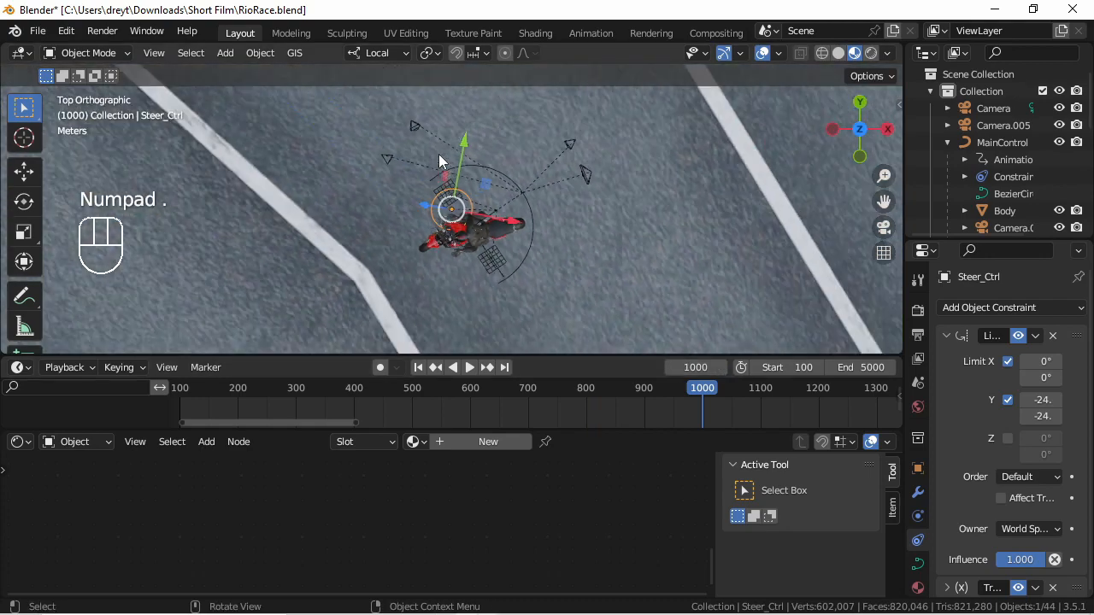
pyautogui.scroll(1, 502, 216)
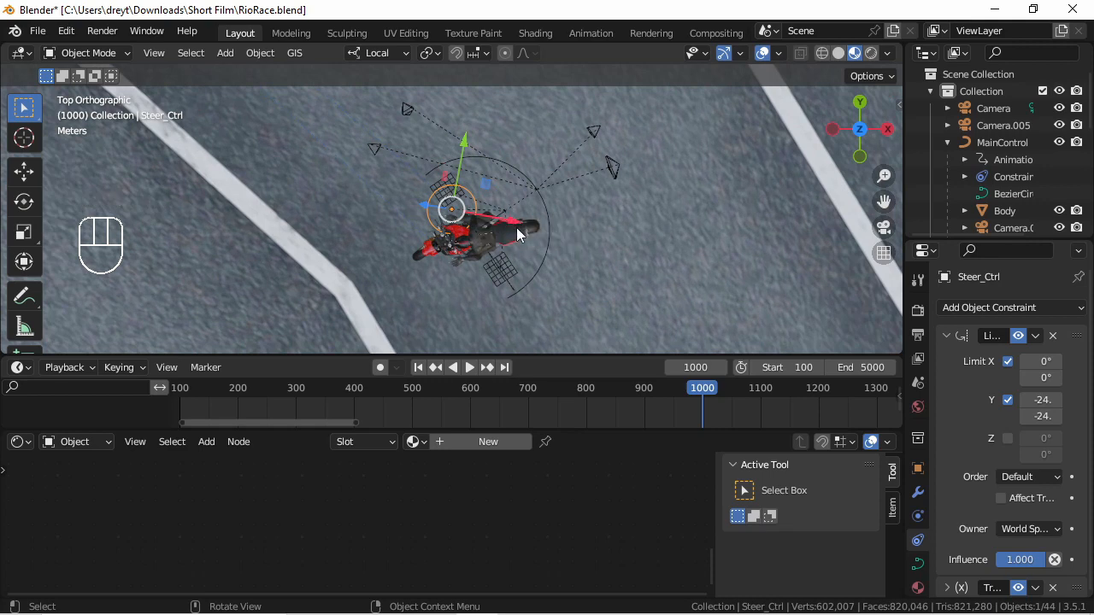
pyautogui.click(518, 236)
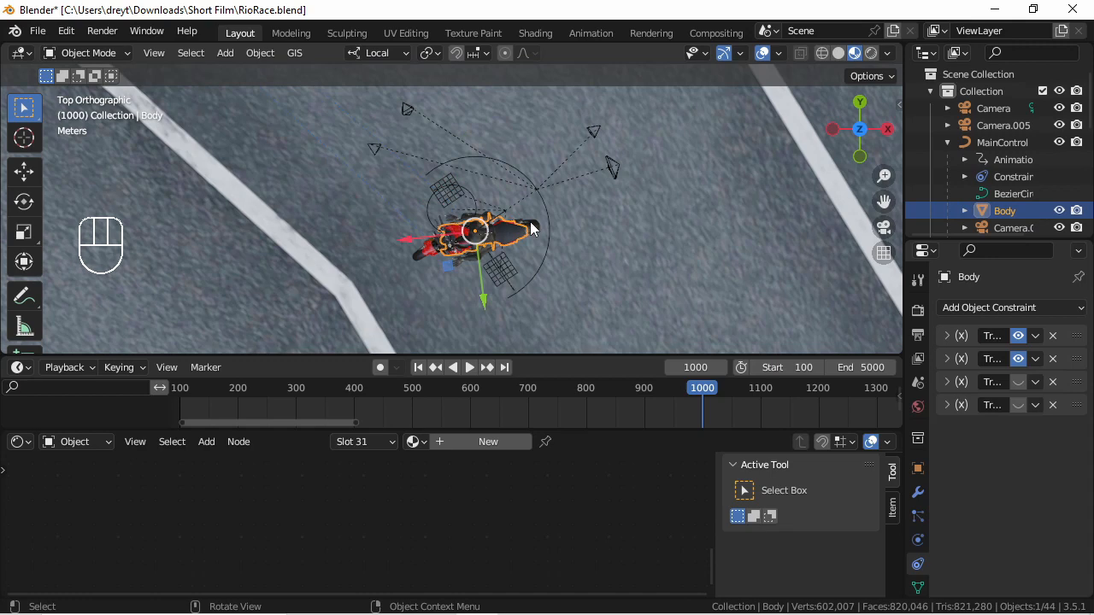
pyautogui.press('r')
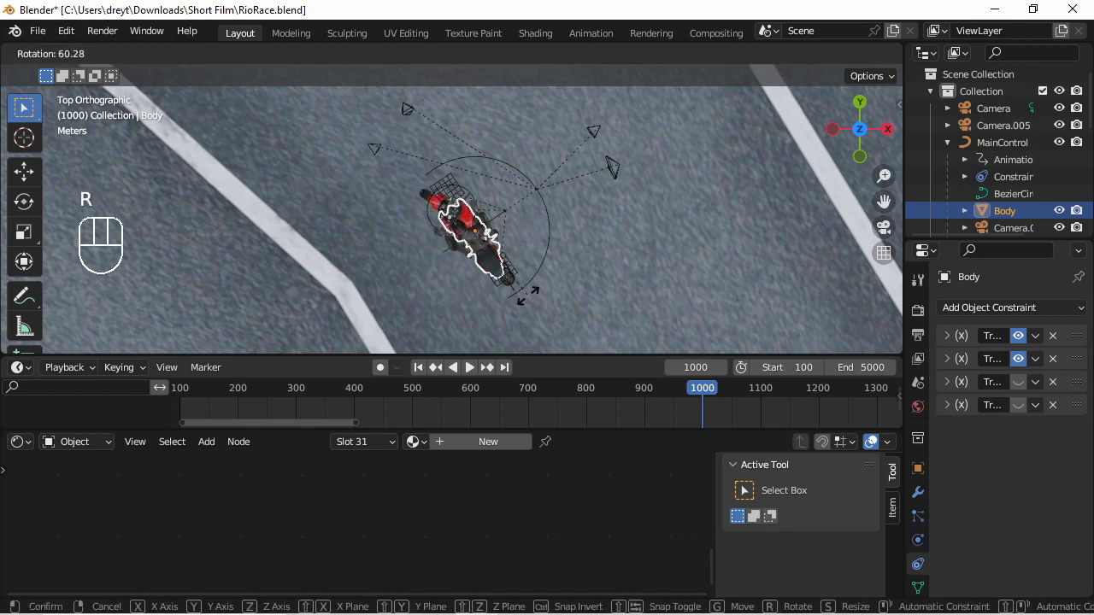
pyautogui.click(526, 296)
pyautogui.press('i')
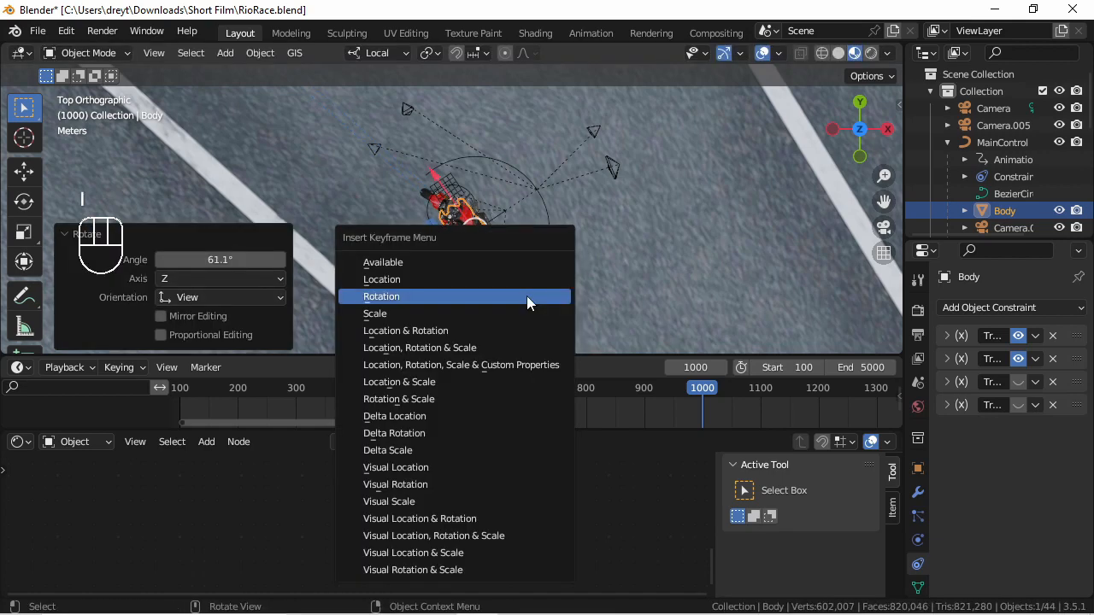
pyautogui.click(527, 295)
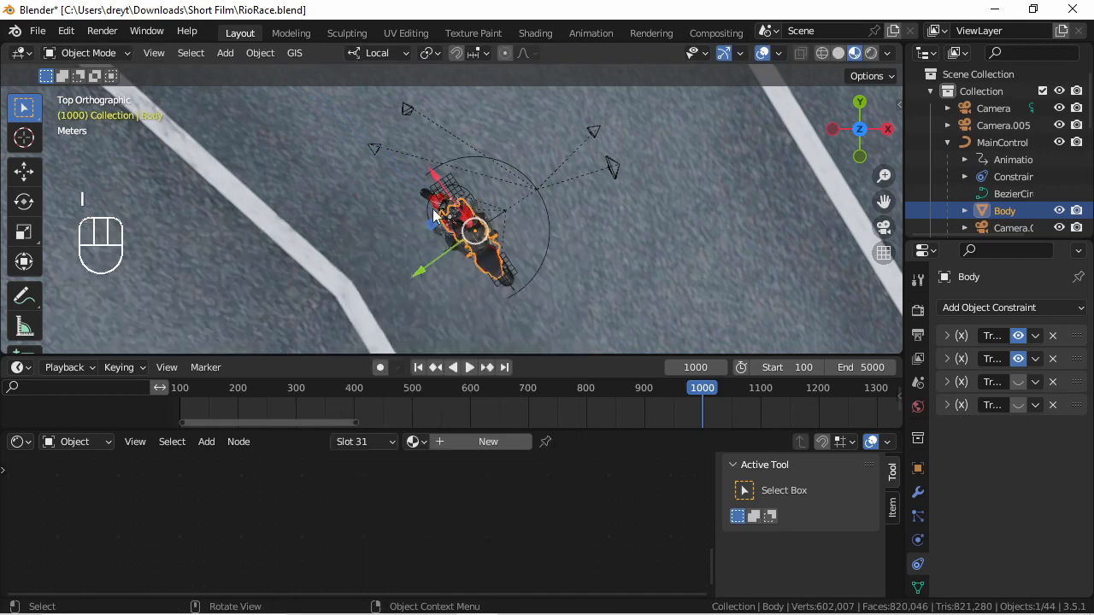
# - Rotate Steer_Ctrl about 17.8° in top view at frame 1000 to turn the front wheel
pyautogui.click(428, 210)
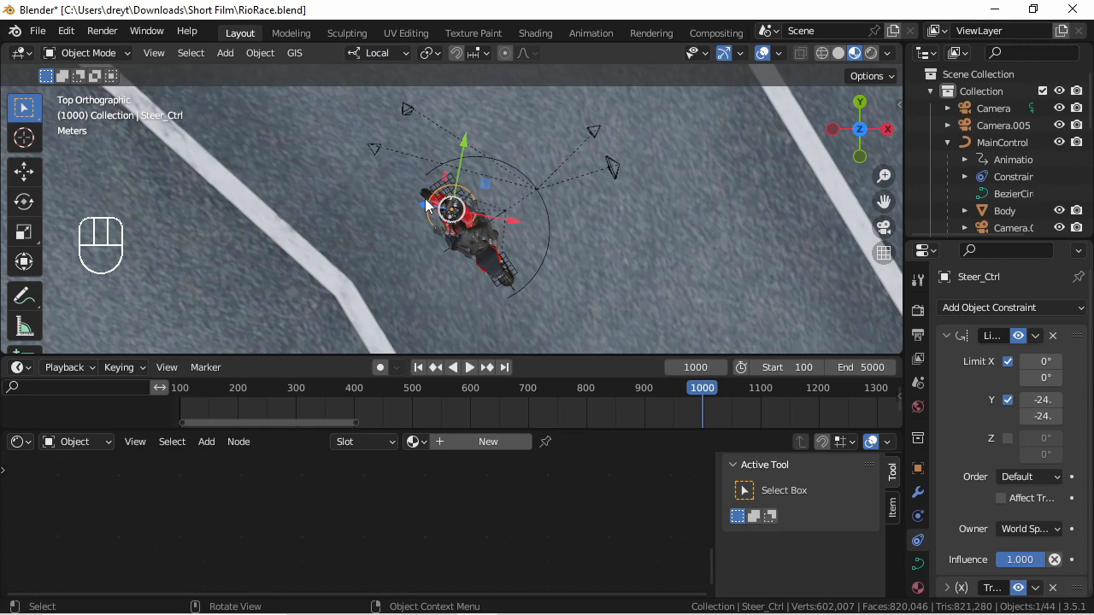
pyautogui.press('r')
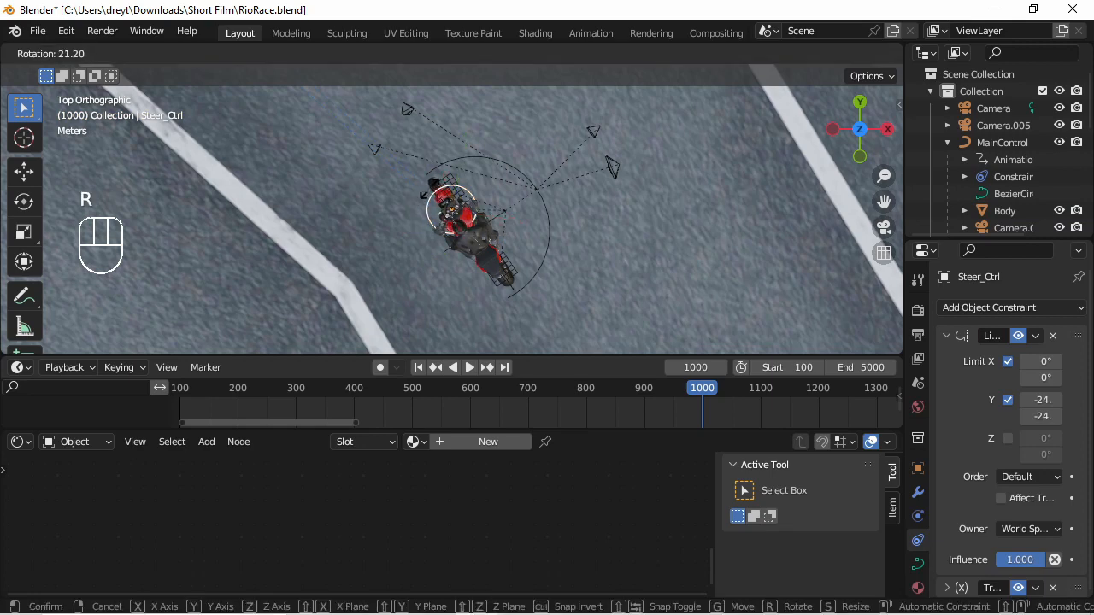
pyautogui.click(434, 206)
pyautogui.scroll(2, 436, 222)
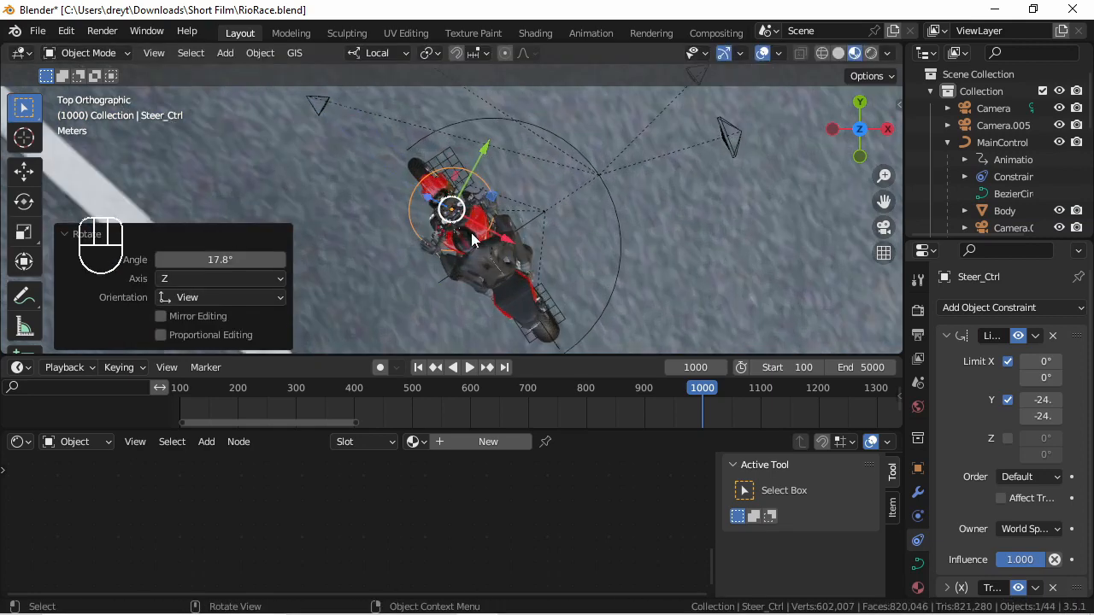
# - Rotate the motorcycle Body about another 2° in top view at frame 1000 and key its Rotation again
pyautogui.click(513, 309)
pyautogui.press('r')
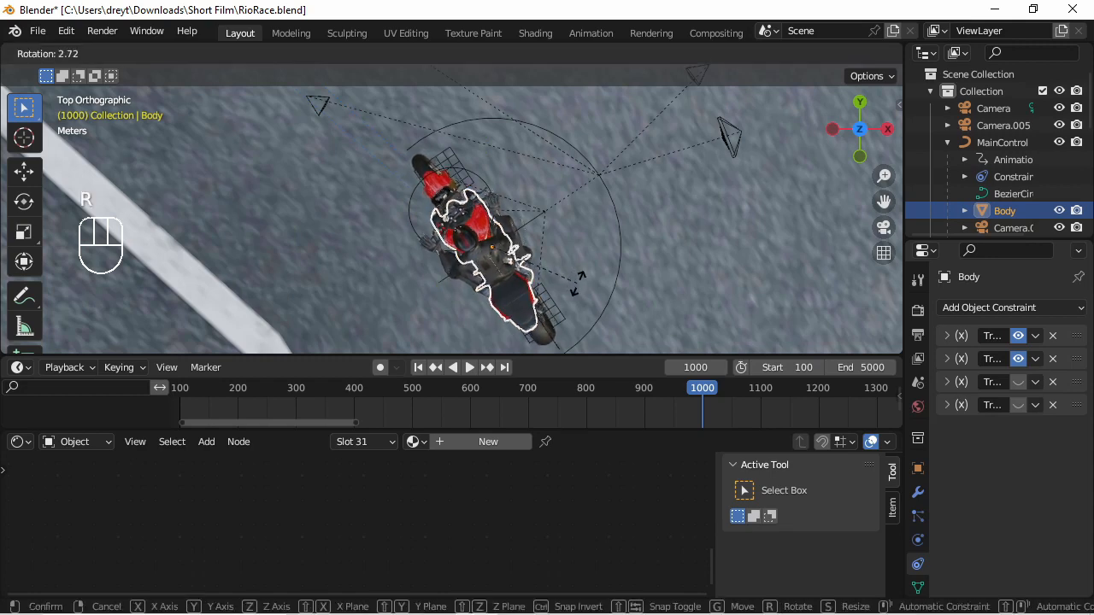
pyautogui.click(578, 288)
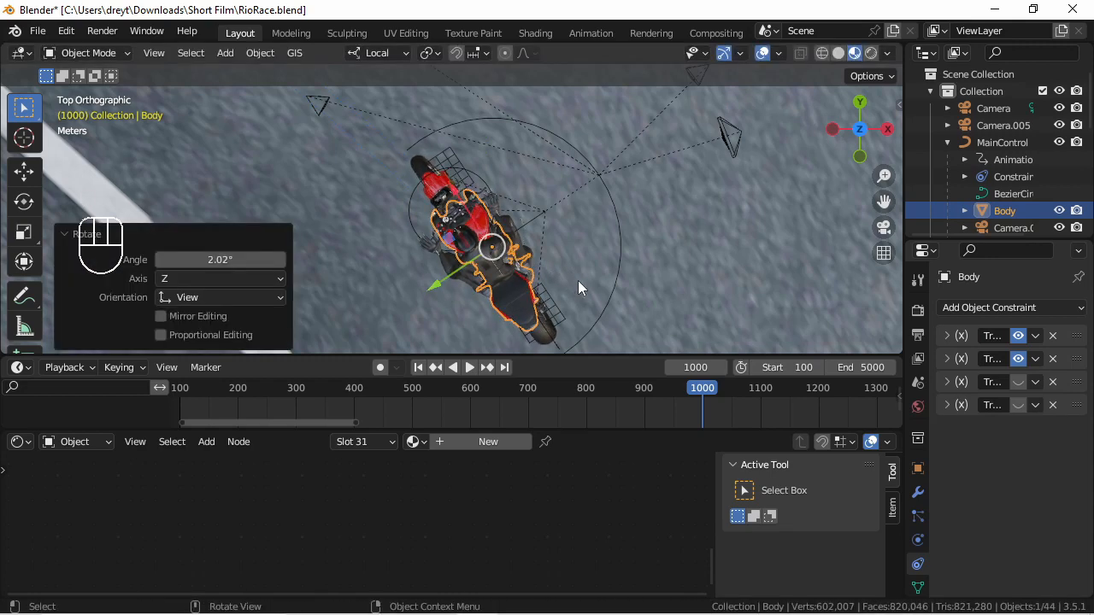
pyautogui.press('i')
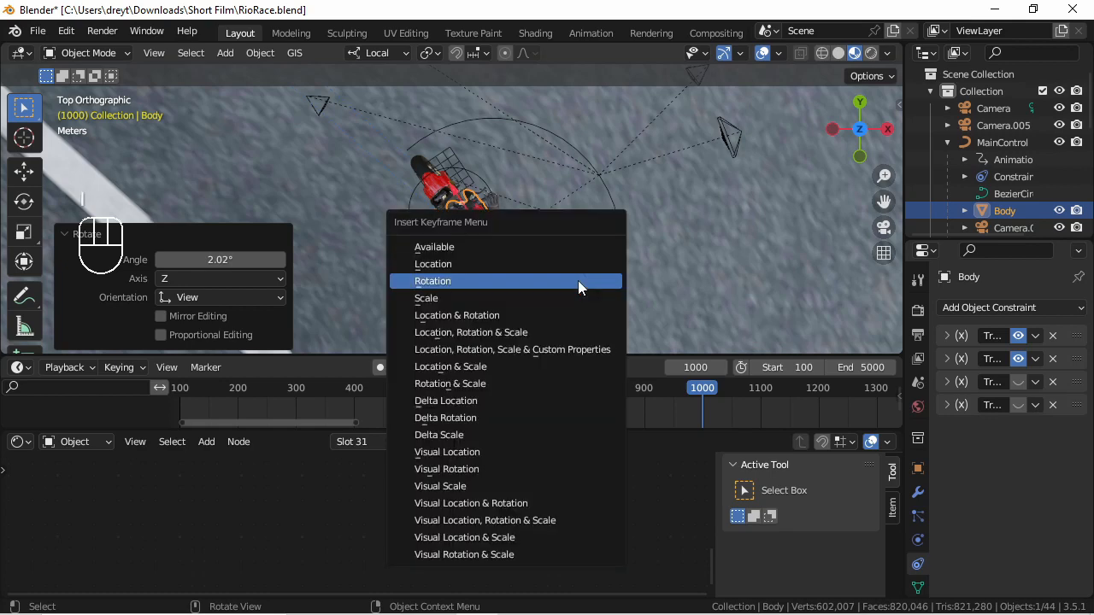
pyautogui.click(578, 280)
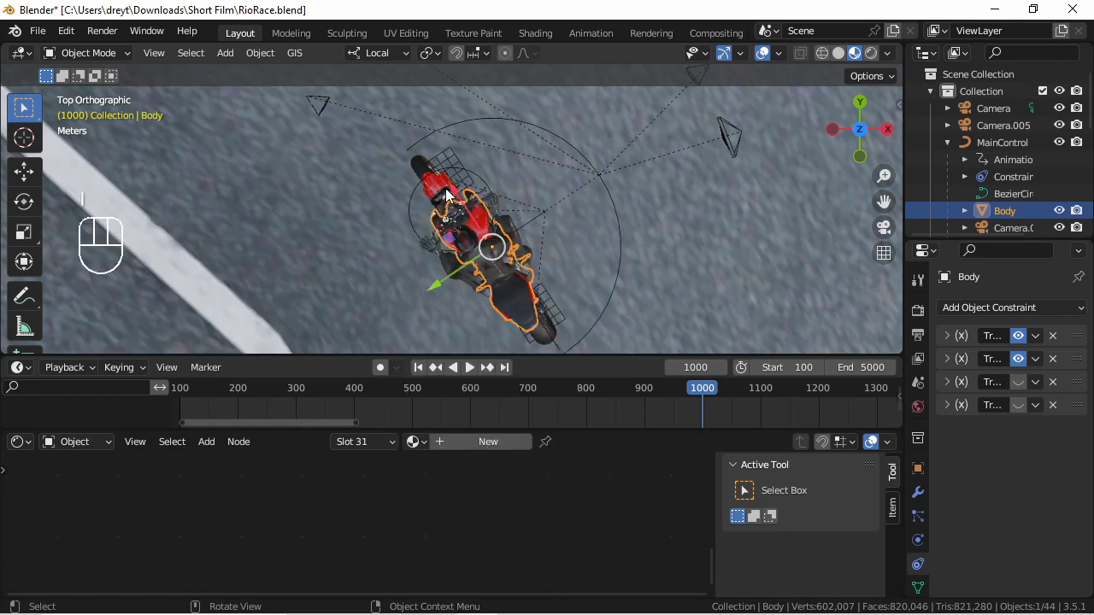
# - Rotate Steer_Ctrl about another 2.7° in top view at frame 1000 and insert a Rotation keyframe
pyautogui.click(408, 206)
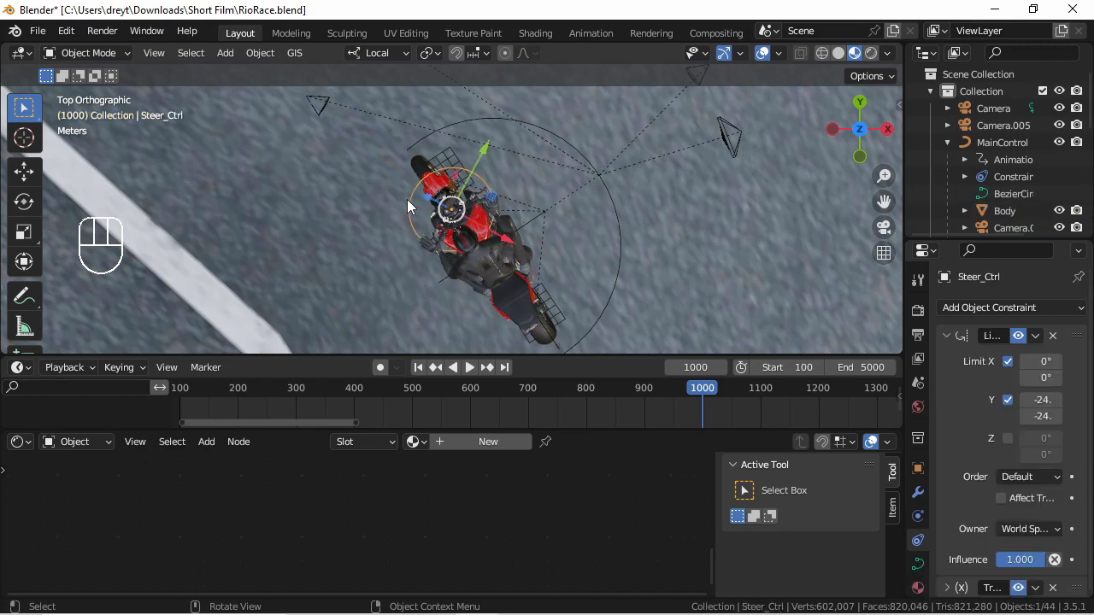
pyautogui.press('r')
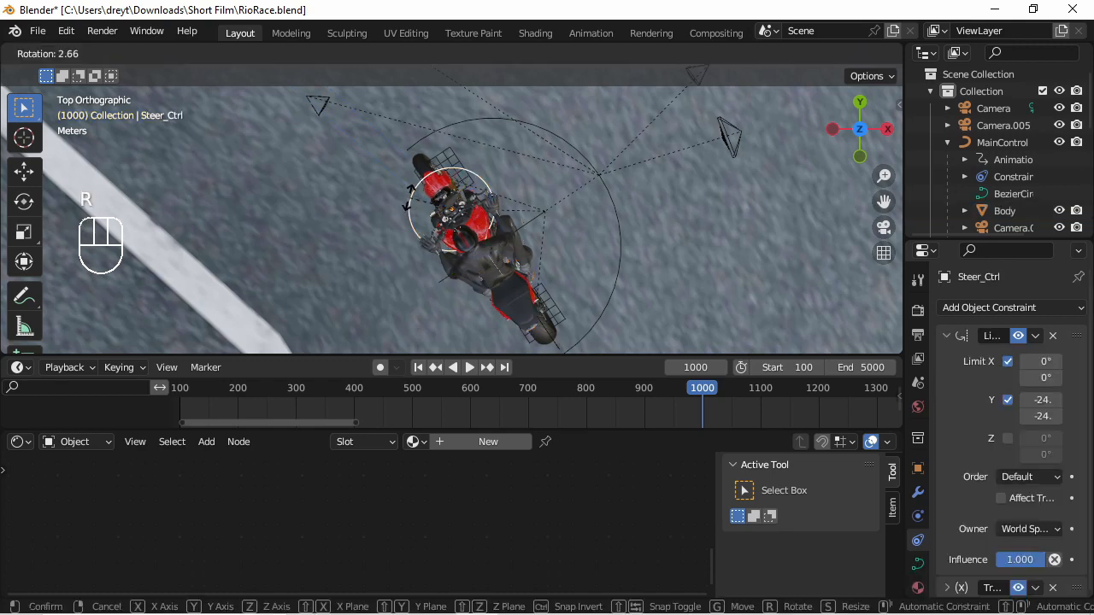
pyautogui.click(411, 204)
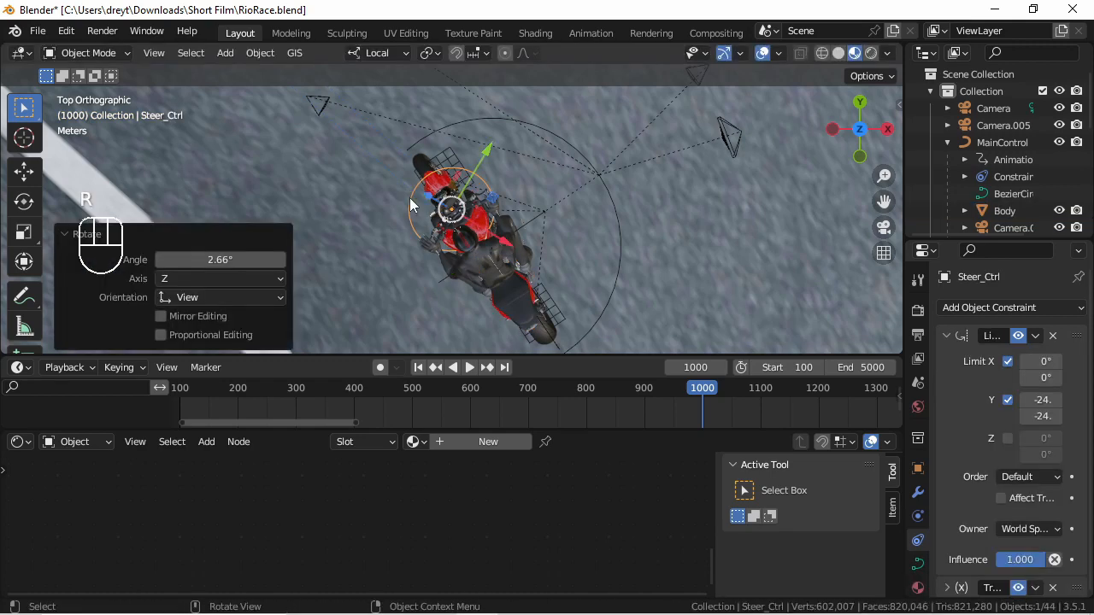
pyautogui.press('i')
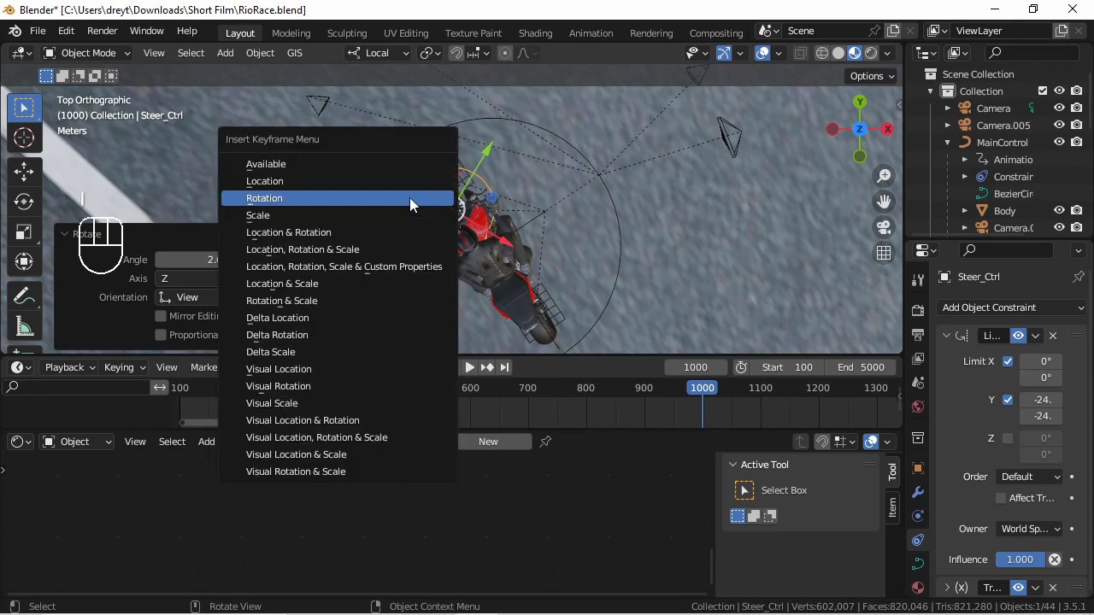
pyautogui.click(409, 197)
# - Select LeanControl on the motorcycle rig and try rotating it in top view at frame 1000
pyautogui.click(524, 227)
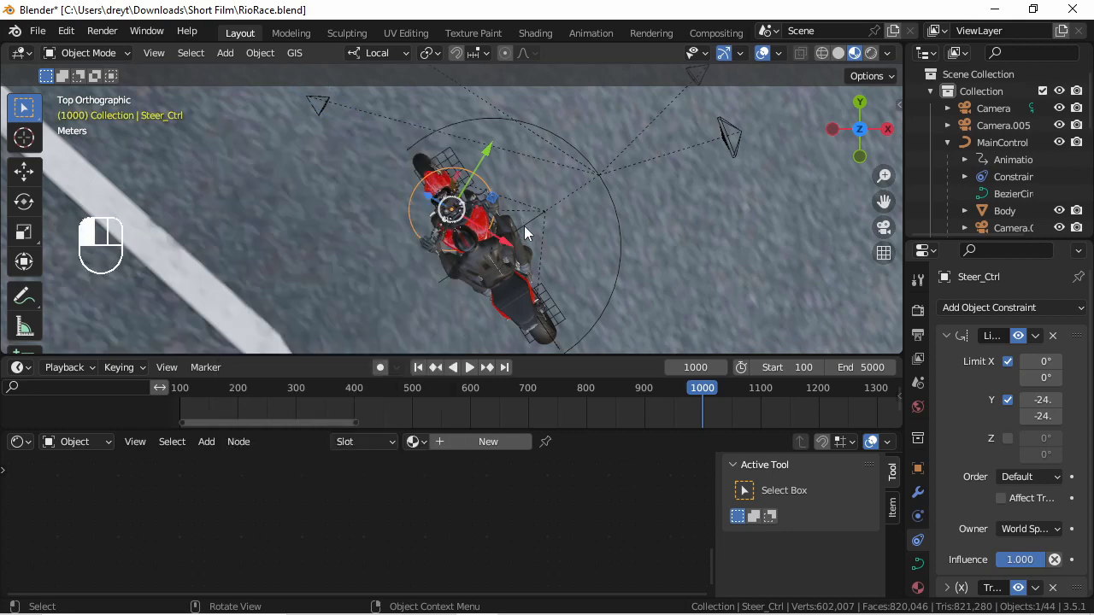
pyautogui.press('r')
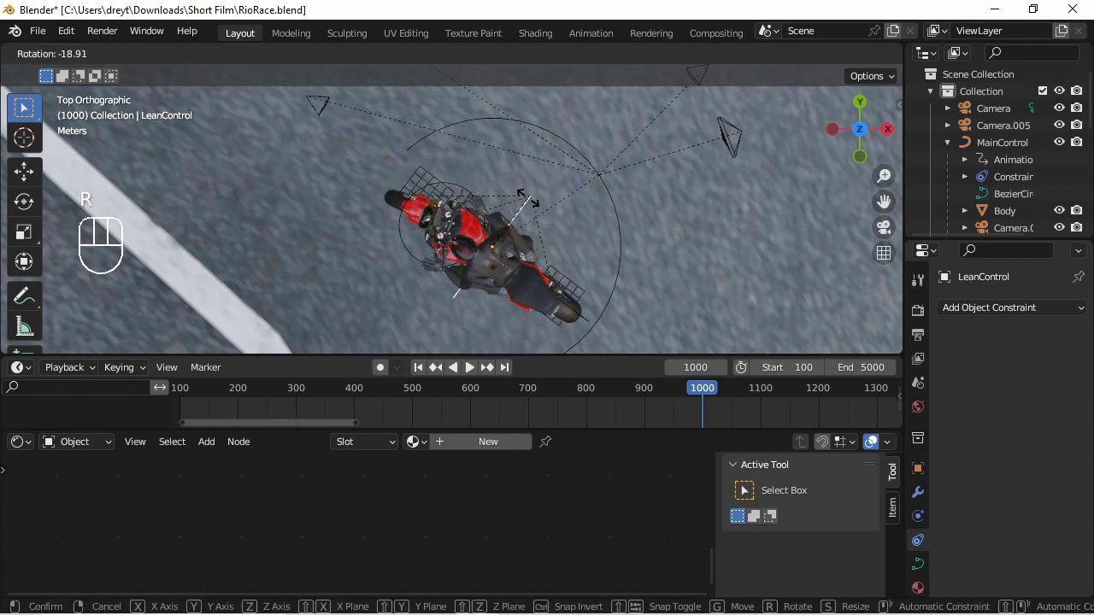
pyautogui.click(528, 216)
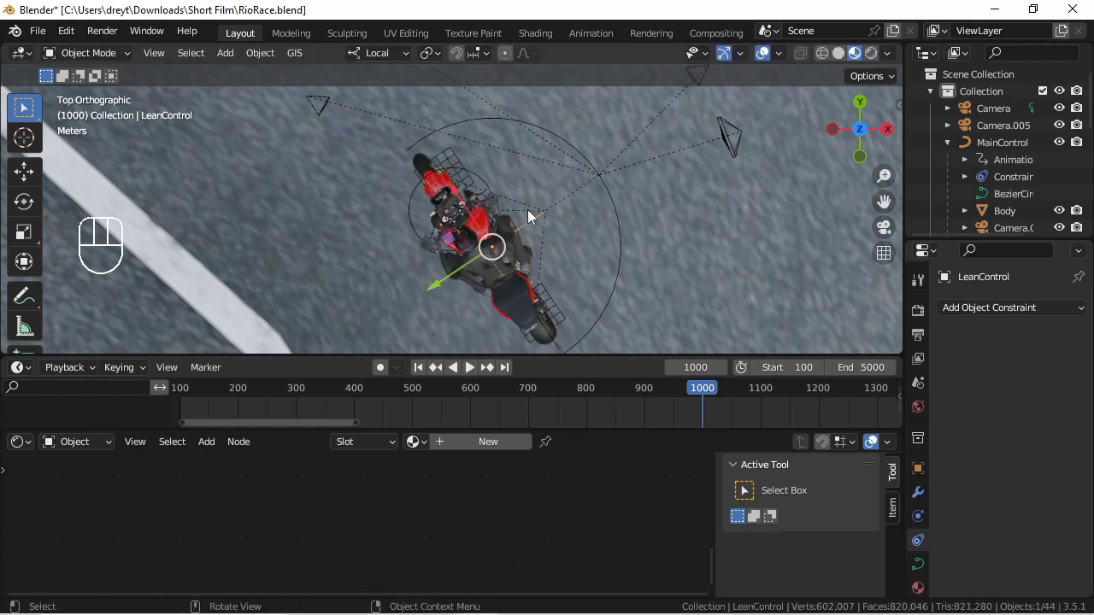
# - Try another rotation of LeanControl in top view at frame 1000
pyautogui.press('r')
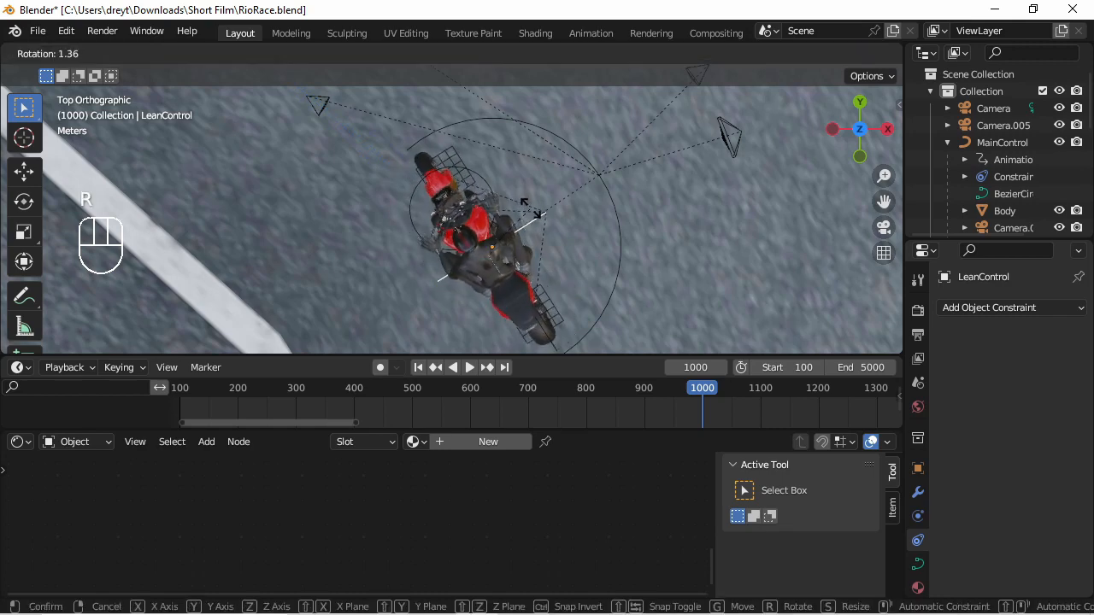
pyautogui.click(536, 227)
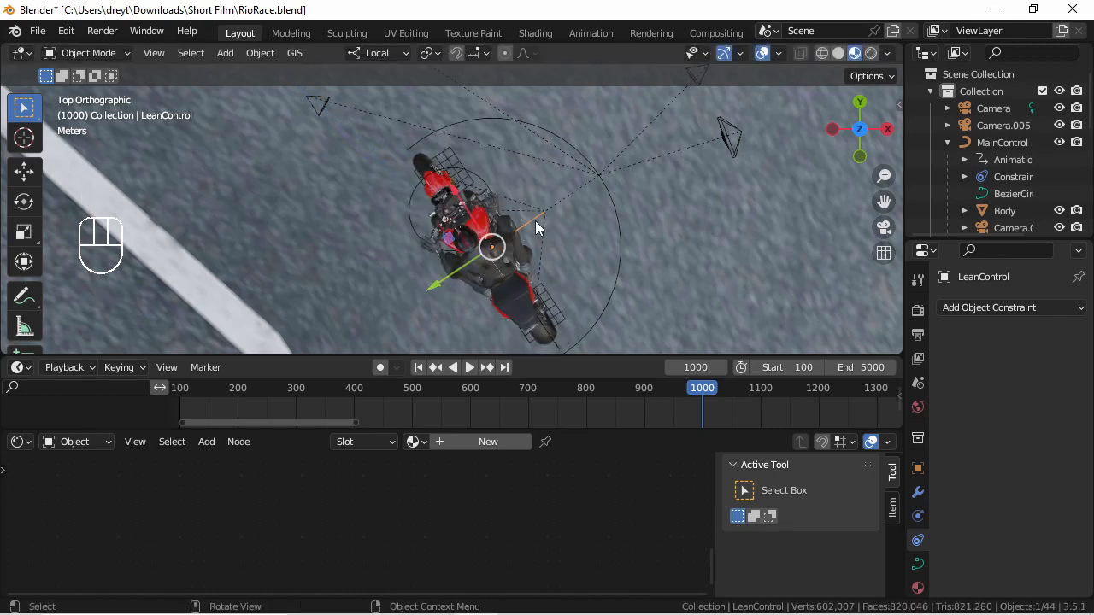
# - Select the motorcycle Body and insert a Rotation keyframe at frame 1000
pyautogui.scroll(-6, 513, 224)
pyautogui.moveTo(458, 219); pyautogui.dragTo(404, 152, button='middle')
pyautogui.moveTo(450, 224); pyautogui.dragTo(313, 143, button='middle')
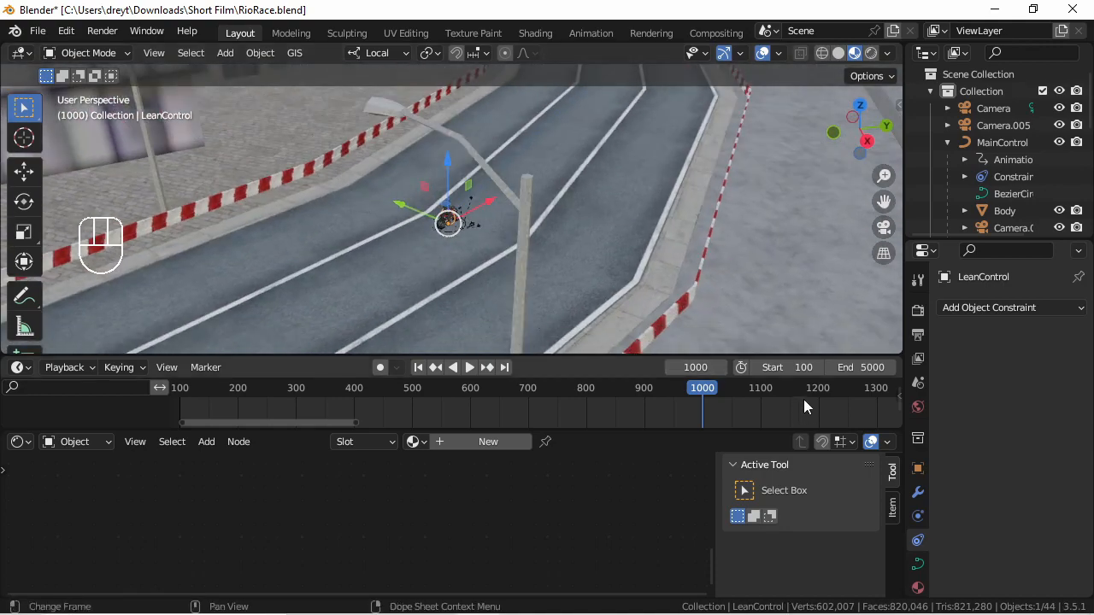
pyautogui.scroll(6, 475, 241)
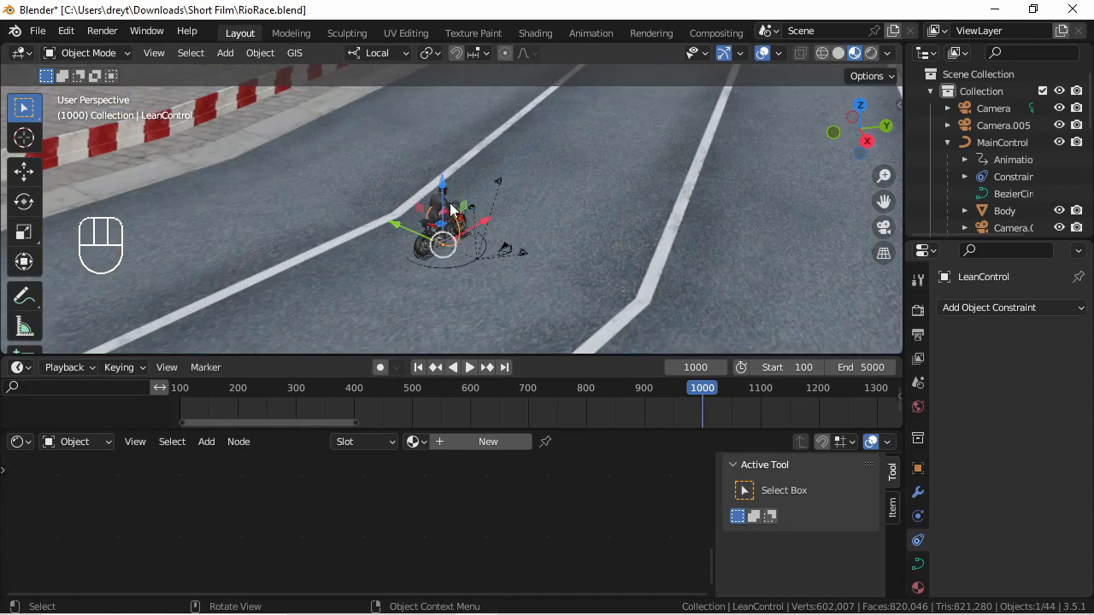
pyautogui.scroll(3, 444, 246)
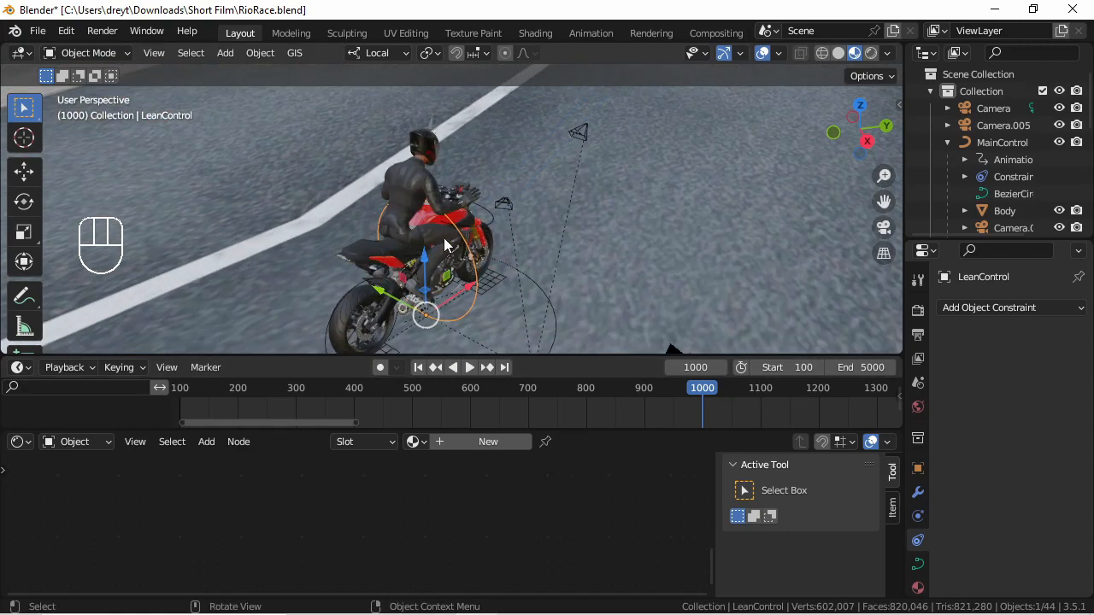
pyautogui.click(409, 262)
pyautogui.press('i')
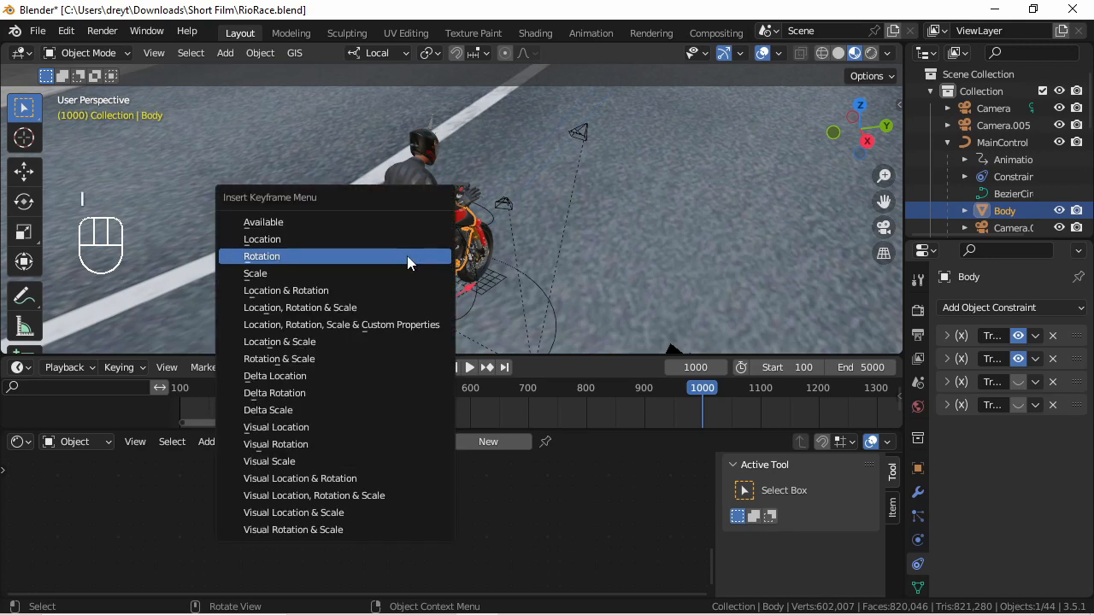
pyautogui.click(408, 256)
# - Insert a Rotation keyframe on Steer_Ctrl at frame 1000, then reselect the motorcycle Body
pyautogui.click(479, 224)
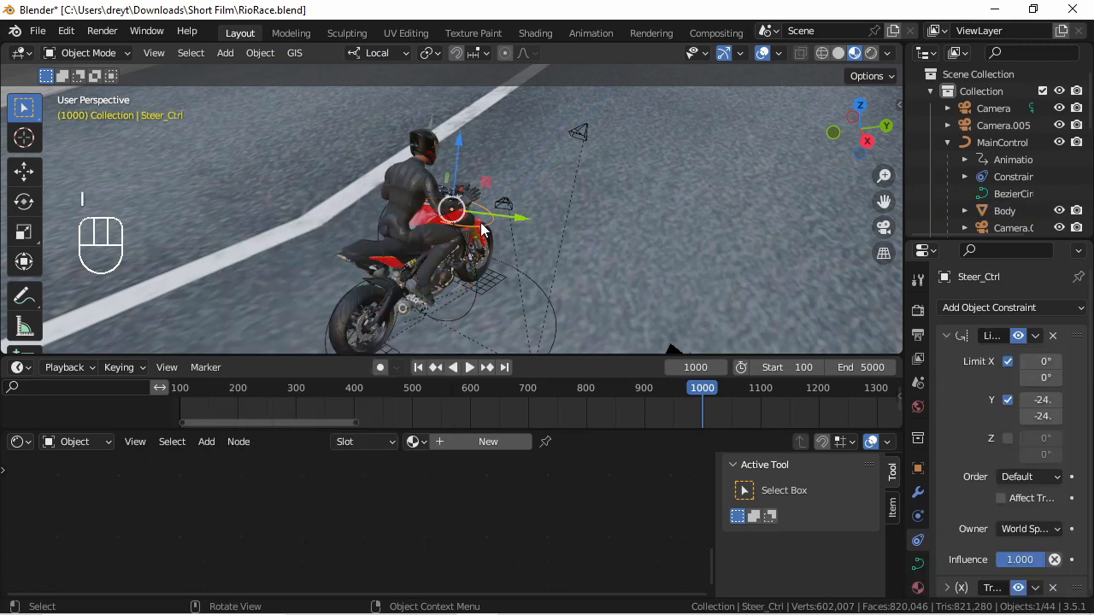
pyautogui.press('i')
pyautogui.click(480, 222)
pyautogui.click(387, 261)
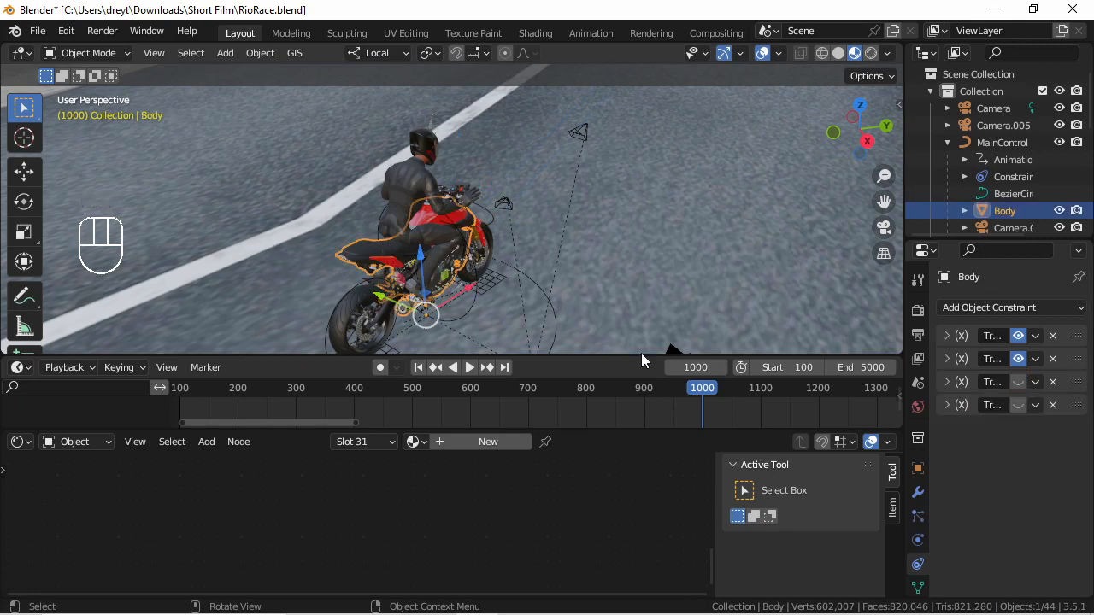
# - Set the scene's end frame to 1000 and switch to the active camera's view
pyautogui.click(859, 368)
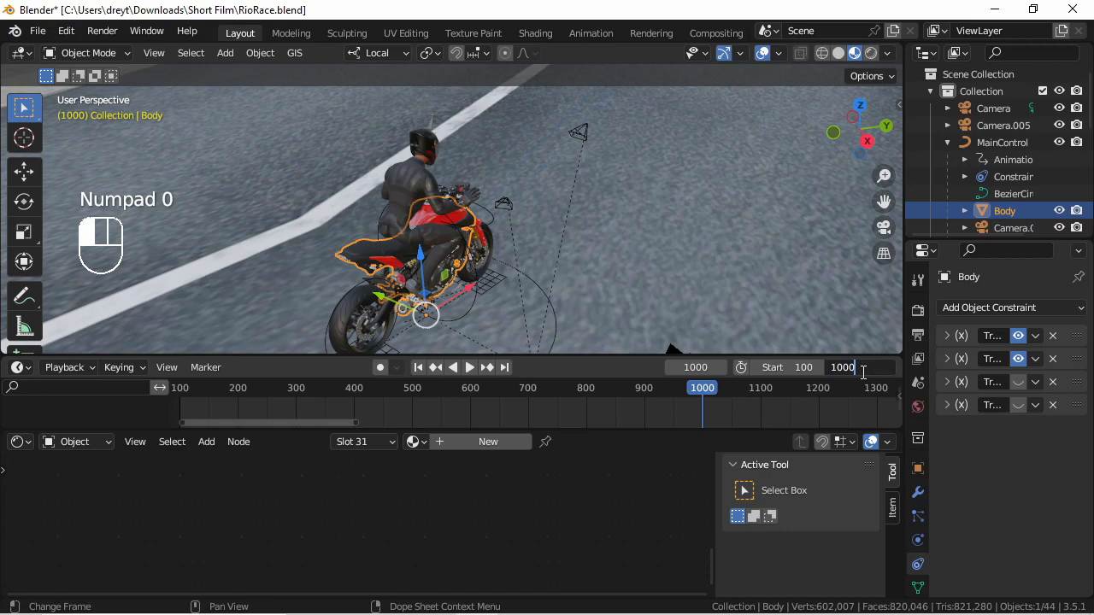
pyautogui.press('Return')
pyautogui.press('KP_0')
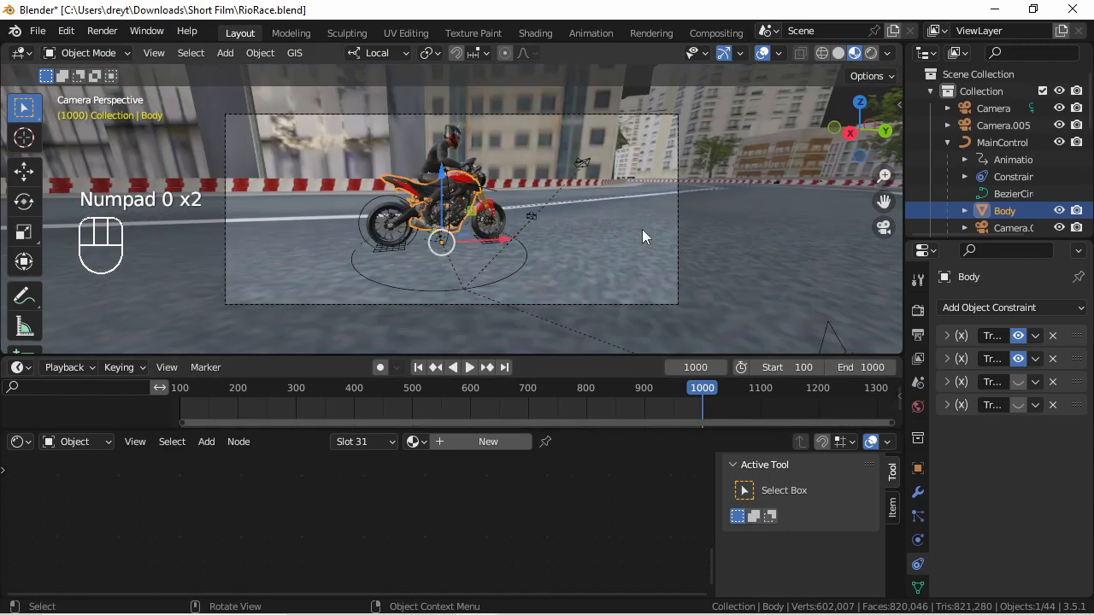
# - Play the animation from frame 100 in the camera view and examine the motorcycle's motion, steering and lean
pyautogui.click(694, 369)
pyautogui.write('100')
pyautogui.press('Return')
pyautogui.press('space')
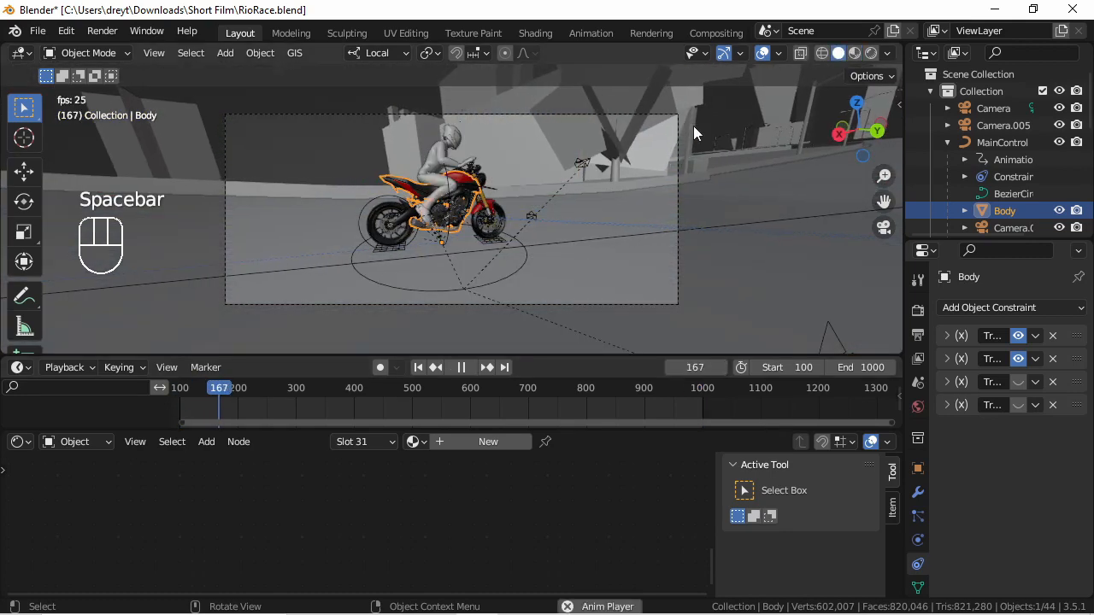
pyautogui.scroll(1, 483, 203)
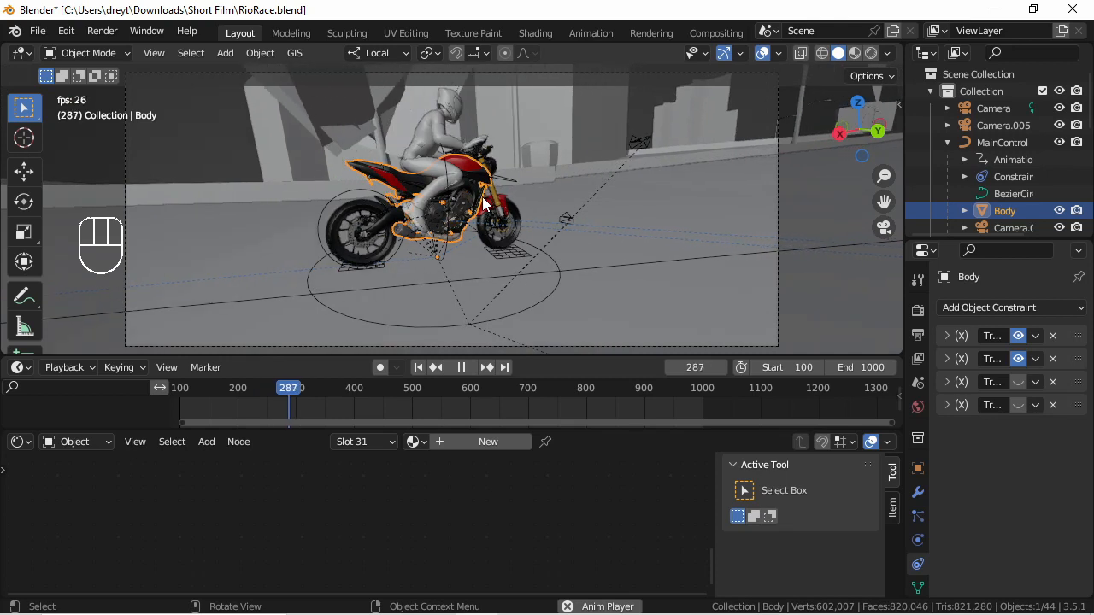
pyautogui.scroll(-1, 483, 203)
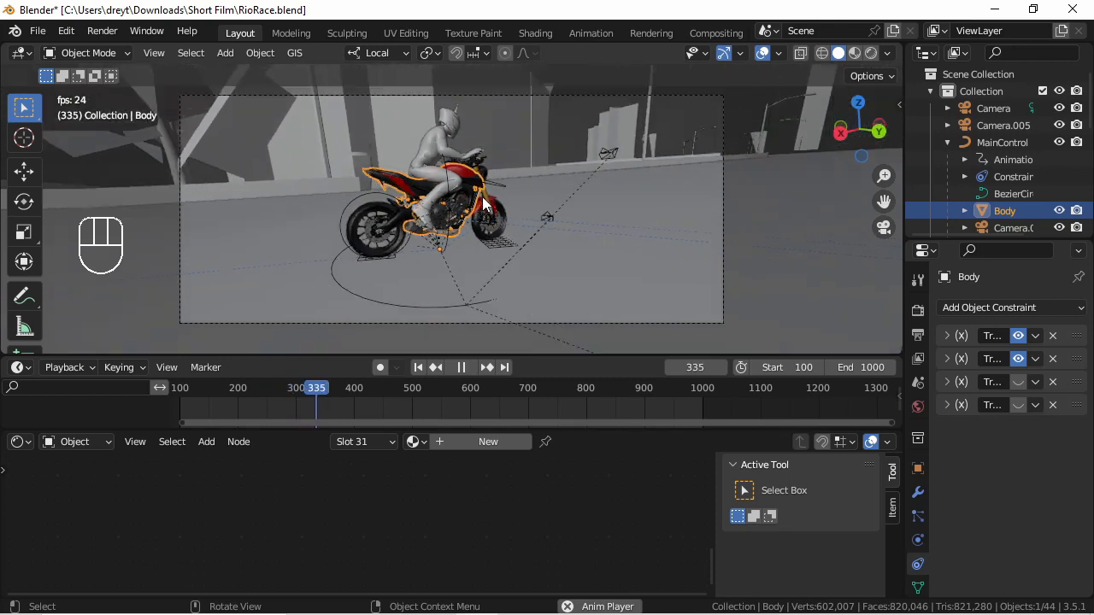
pyautogui.scroll(-1, 483, 203)
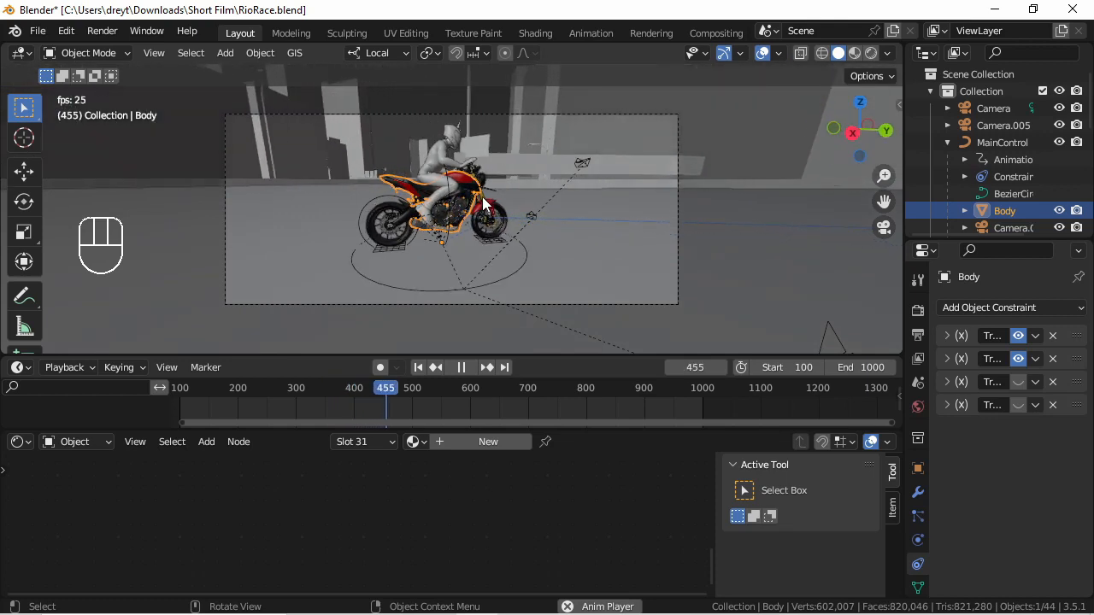
pyautogui.scroll(2, 483, 203)
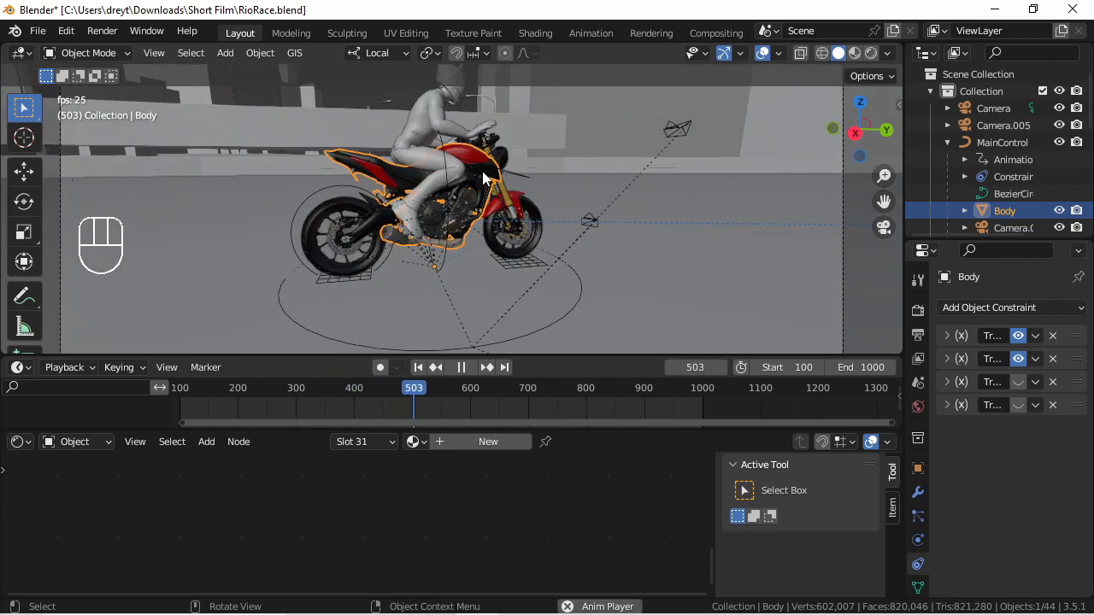
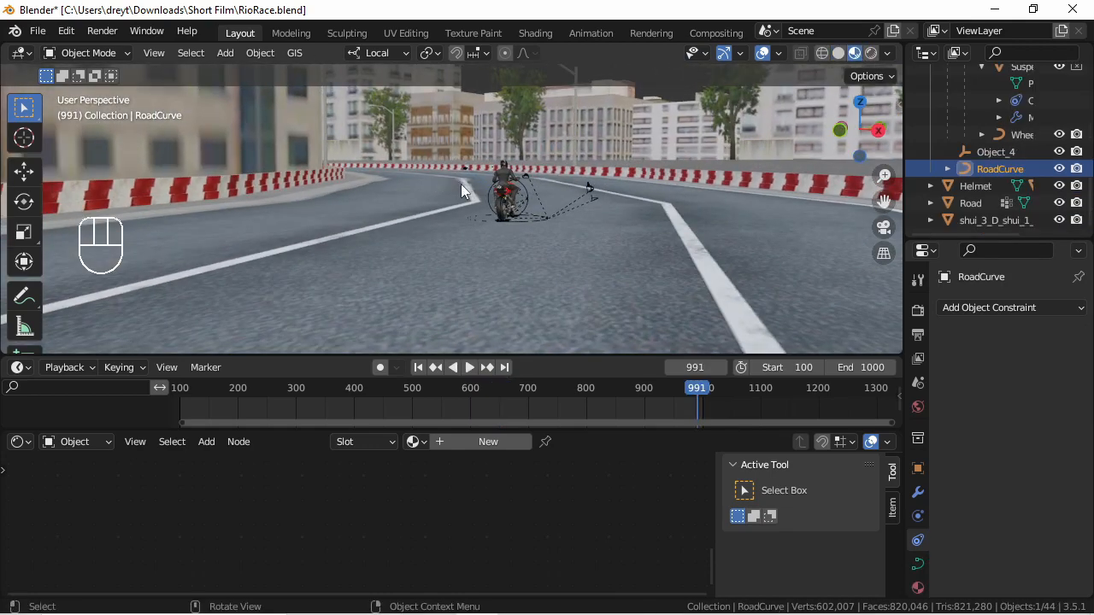
# - Enter Edit Mode on RoadCurve and subdivide all of its segments
pyautogui.press('Tab')
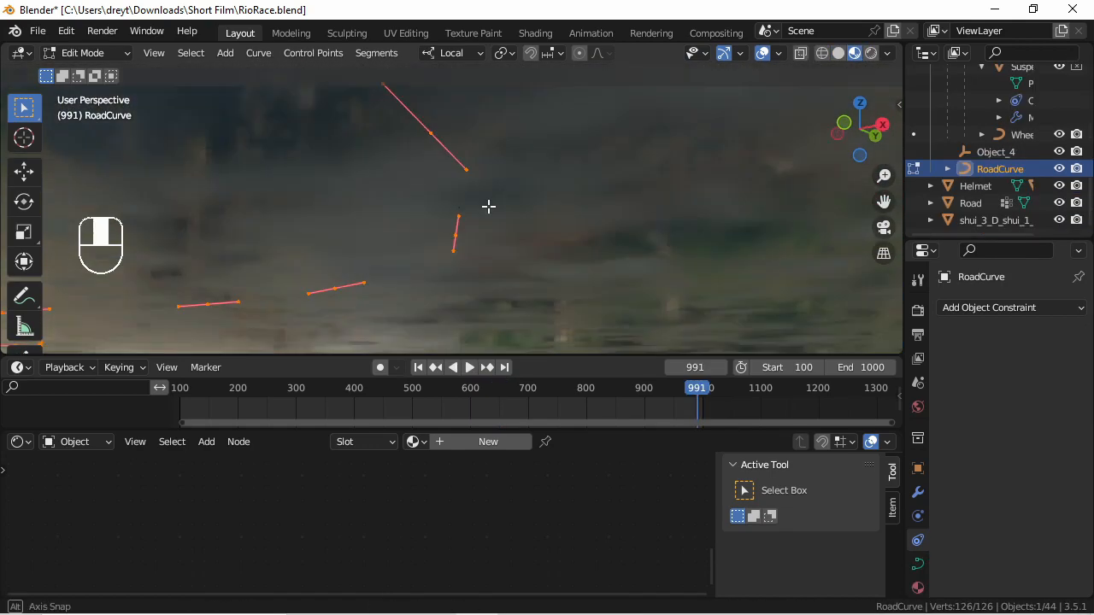
pyautogui.rightClick(492, 146)
pyautogui.click(492, 146)
pyautogui.press('Tab')
pyautogui.press('Tab')
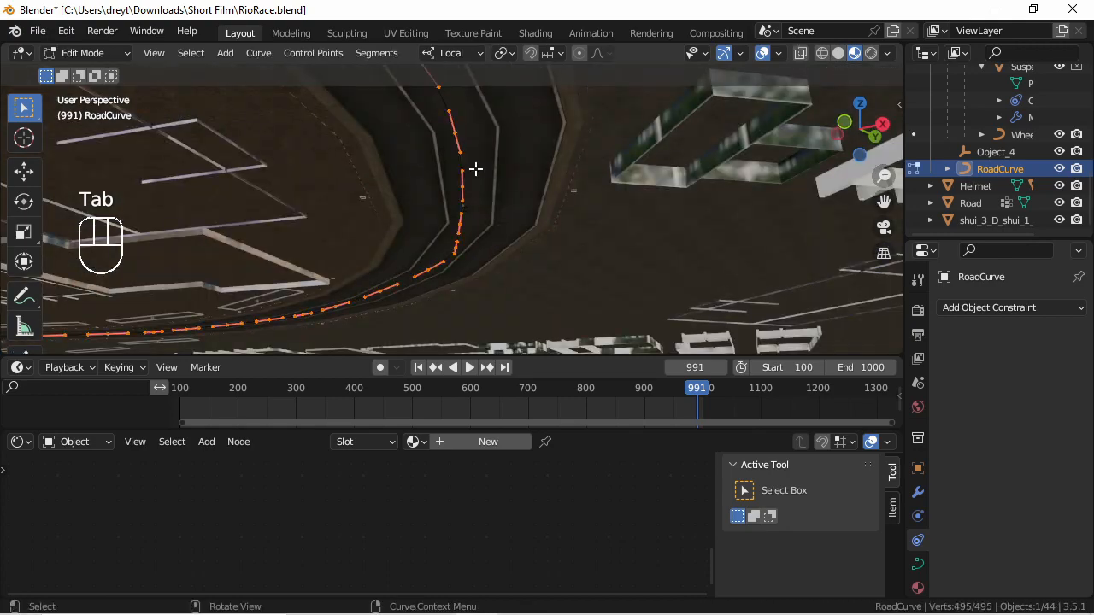
# - Try Smooth Curve Radius on RoadCurve's points, then undo back through the last subdivision
pyautogui.hotkey('ctrl', 'z')
pyautogui.rightClick(496, 246)
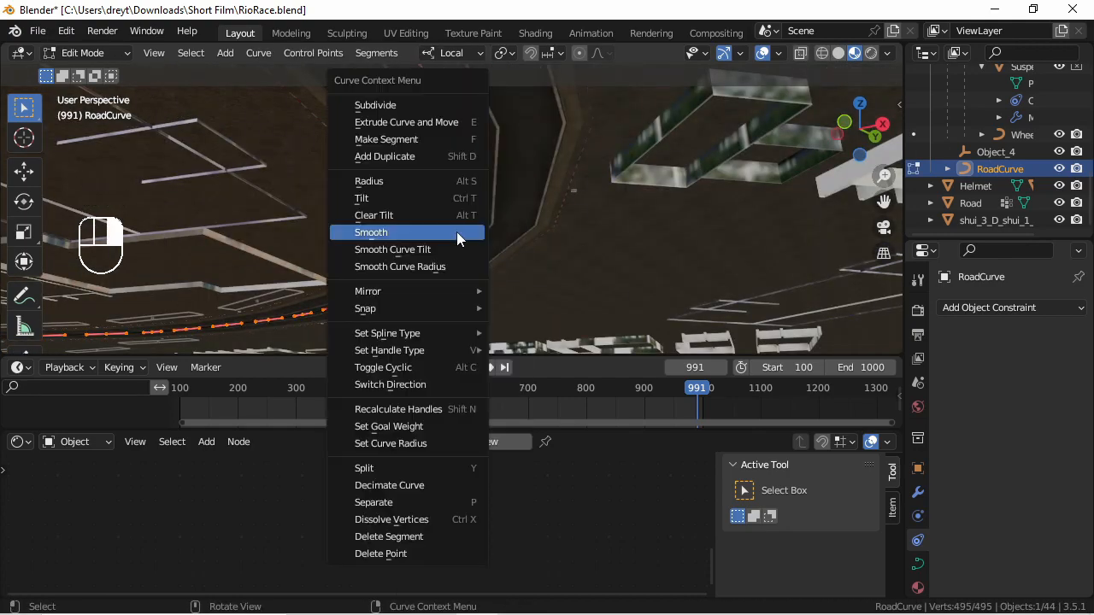
pyautogui.click(456, 264)
pyautogui.hotkey('ctrl', 'z')
pyautogui.hotkey('ctrl', 'z')
pyautogui.hotkey('ctrl', 'z')
pyautogui.hotkey('ctrl', 'z')
pyautogui.hotkey('ctrl', 'z')
# - Subdivide RoadCurve again for more control points along the road
pyautogui.rightClick(440, 89)
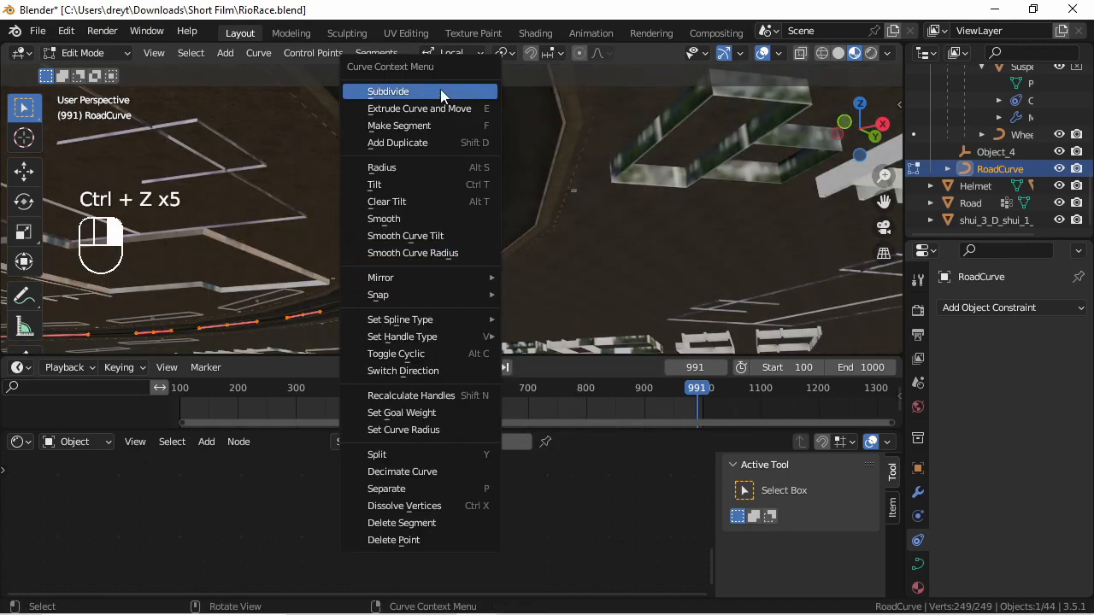
pyautogui.press('Tab')
pyautogui.press('Tab')
# - Rotate RoadCurve control points at the sharp road bend about local Z, undoing the stray selection of Road
pyautogui.click(435, 263)
pyautogui.press('r')
pyautogui.press('z')
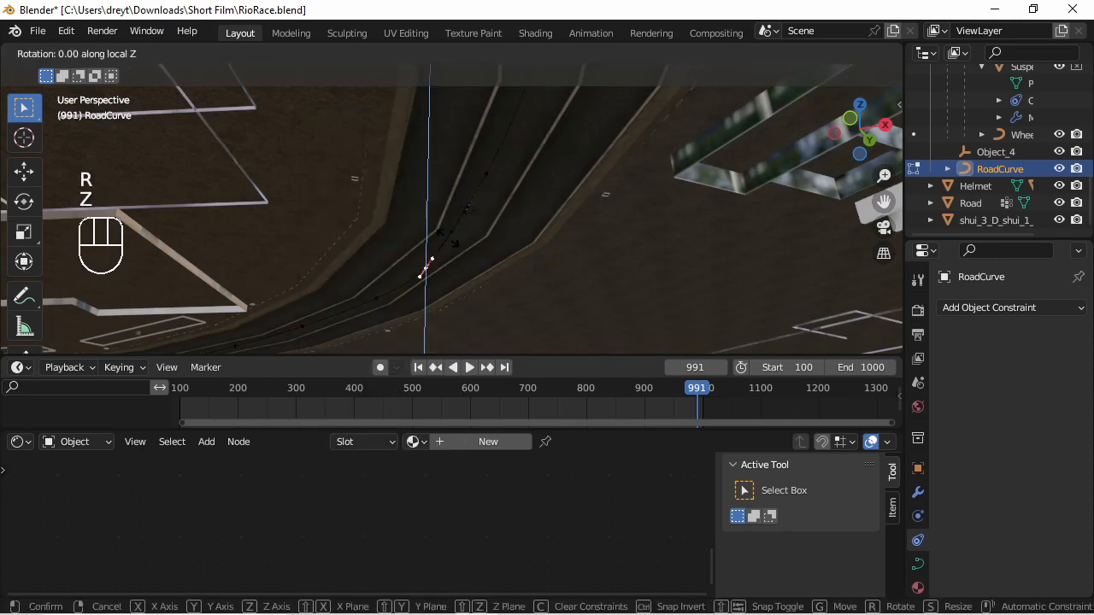
pyautogui.click(432, 263)
pyautogui.click(381, 295)
pyautogui.click(421, 267)
pyautogui.press('r')
pyautogui.press('z')
pyautogui.click(426, 240)
pyautogui.press('Tab')
pyautogui.click(404, 284)
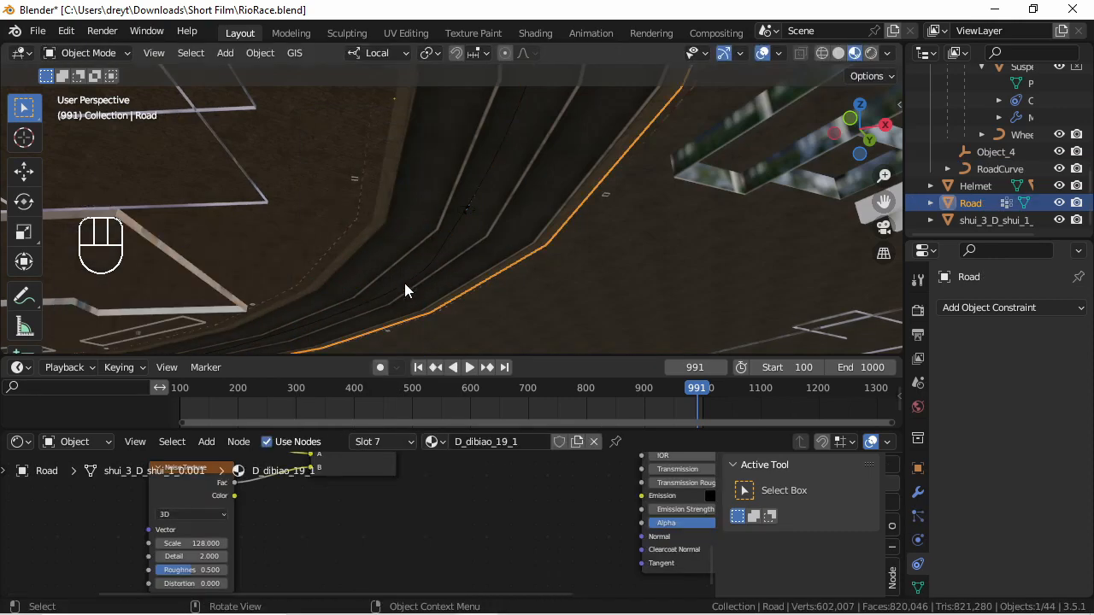
pyautogui.hotkey('ctrl', 'z')
# - Rotate the neighbouring RoadCurve control point before the bend about local Z and return to Object Mode
pyautogui.press('Tab')
pyautogui.click(380, 296)
pyautogui.press('r')
pyautogui.press('z')
pyautogui.click(417, 286)
pyautogui.press('Tab')
# - Play the animation in the camera view to check the bike's movement along the edited RoadCurve
pyautogui.press('KP_0')
pyautogui.press('space')
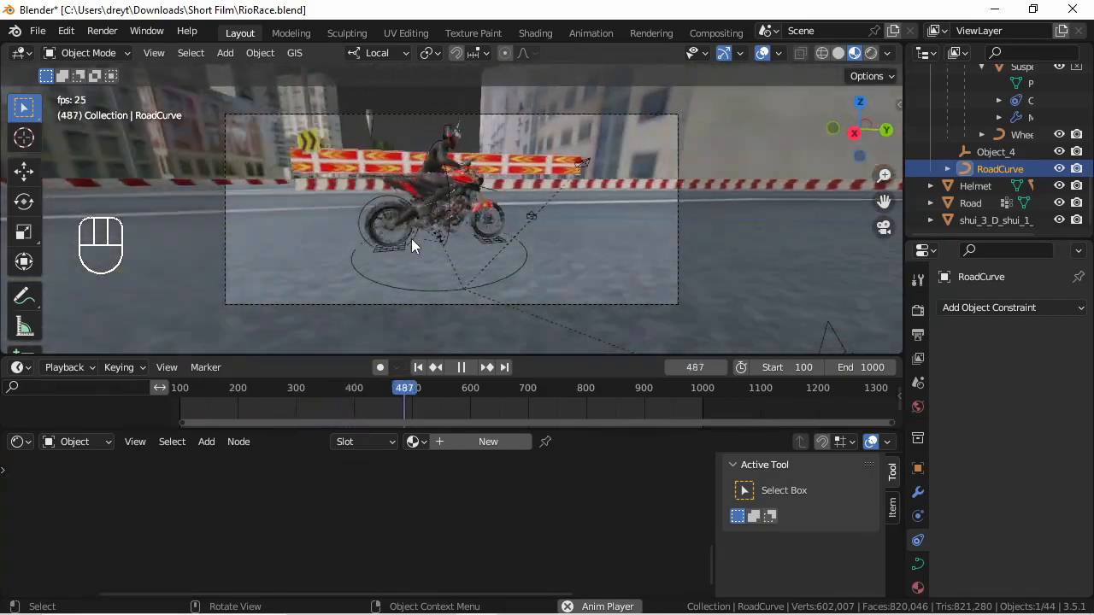
pyautogui.press('space')
pyautogui.press('space')
pyautogui.press('space')
pyautogui.press('space')
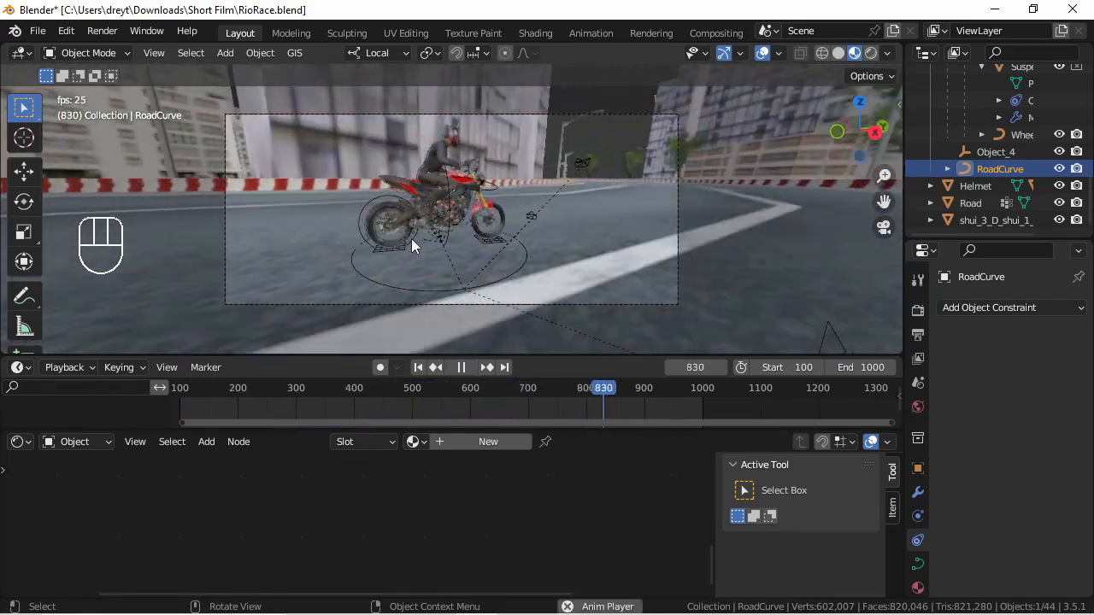
pyautogui.press('space')
# - Examine RoadCurve's control points along the bend in wireframe top view, starting from frame 889
pyautogui.press('KP_7')
pyautogui.scroll(7, 488, 329)
pyautogui.press('Tab')
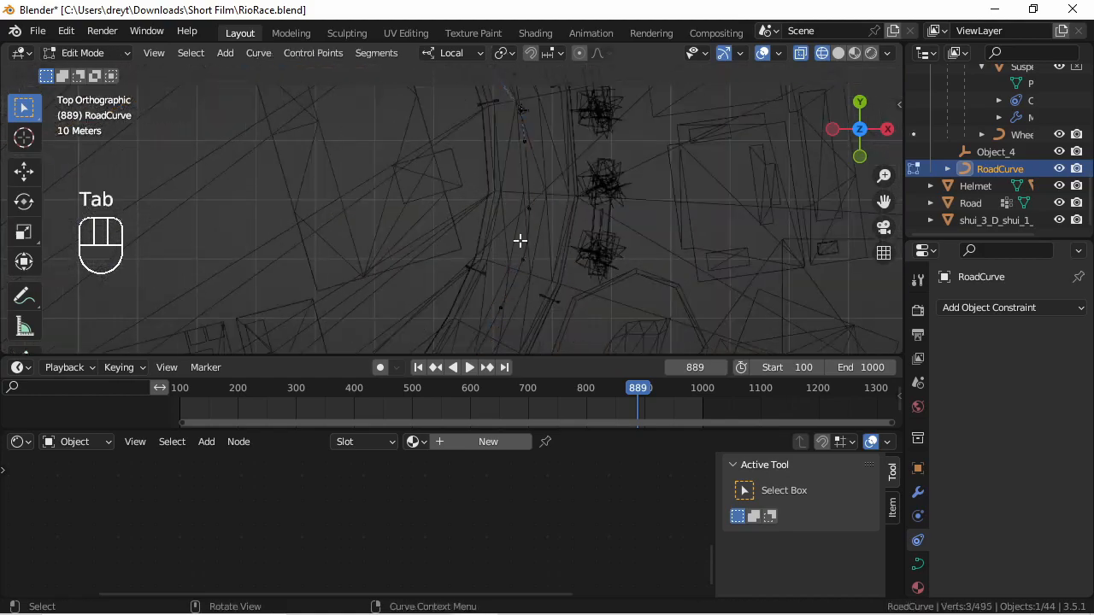
pyautogui.scroll(1, 518, 239)
pyautogui.click(539, 218)
pyautogui.scroll(3, 542, 278)
pyautogui.click(529, 275)
pyautogui.scroll(-2, 539, 257)
pyautogui.moveTo(548, 249); pyautogui.dragTo(538, 242)
pyautogui.press('a')
pyautogui.keyDown('shift'); pyautogui.moveTo(499, 250); pyautogui.dragTo(505, 227, button='middle'); pyautogui.keyUp('shift')
pyautogui.scroll(4, 522, 188)
pyautogui.press('Tab')
# - Return to the camera view in solid shading and start playing the animation
pyautogui.press('KP_0')
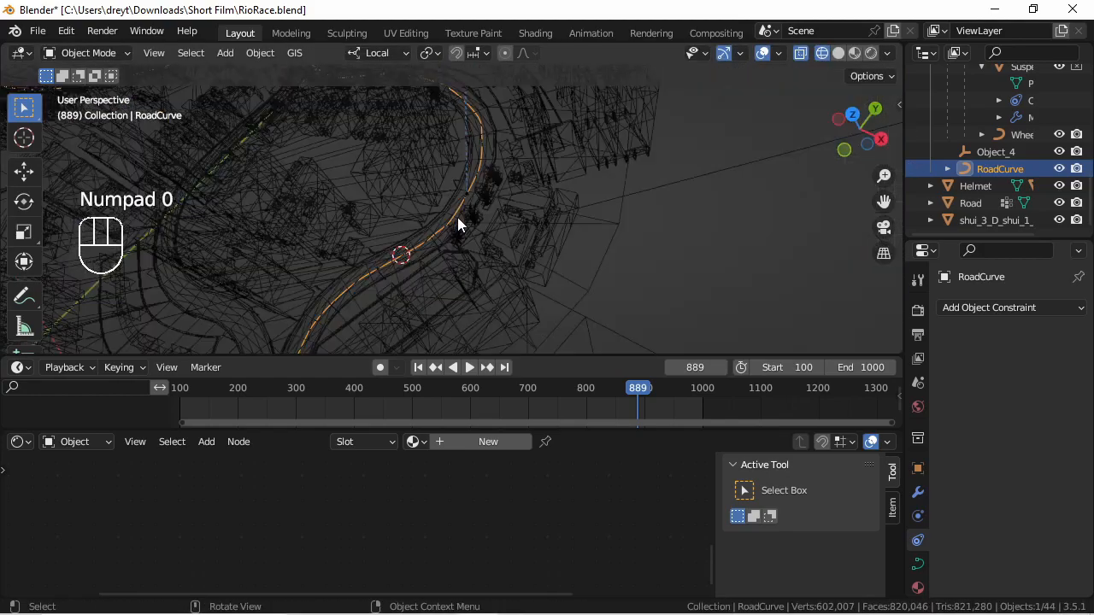
pyautogui.click(837, 55)
pyautogui.press('space')
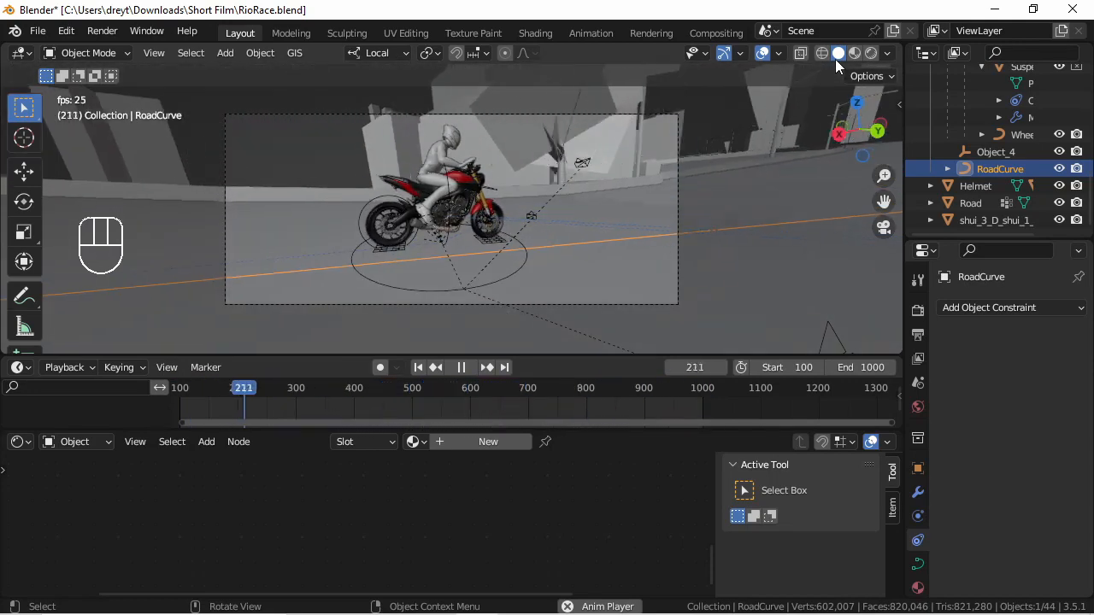
# - Make Camera.003 the active camera and move it along its local Z and Y axes to frame the front wheel
pyautogui.click(528, 218)
pyautogui.press('ctrl+KP_0')
pyautogui.press('g')
pyautogui.press('z')
pyautogui.click(530, 251)
pyautogui.press('g')
pyautogui.press('y')
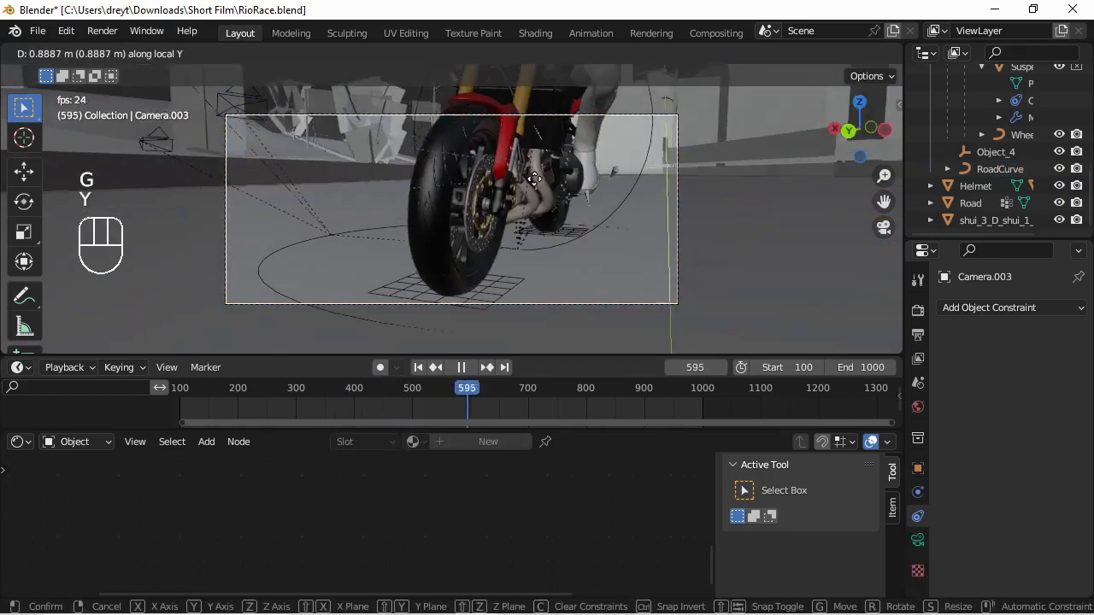
pyautogui.click(524, 224)
# - Switch the active camera through the other rig cameras to Camera.004 and check its framing during playback
pyautogui.scroll(-4, 521, 216)
pyautogui.click(520, 216)
pyautogui.press('ctrl+KP_0')
pyautogui.scroll(4, 486, 213)
pyautogui.scroll(-3, 561, 206)
pyautogui.click(694, 95)
pyautogui.press('ctrl+KP_0')
pyautogui.scroll(1, 410, 194)
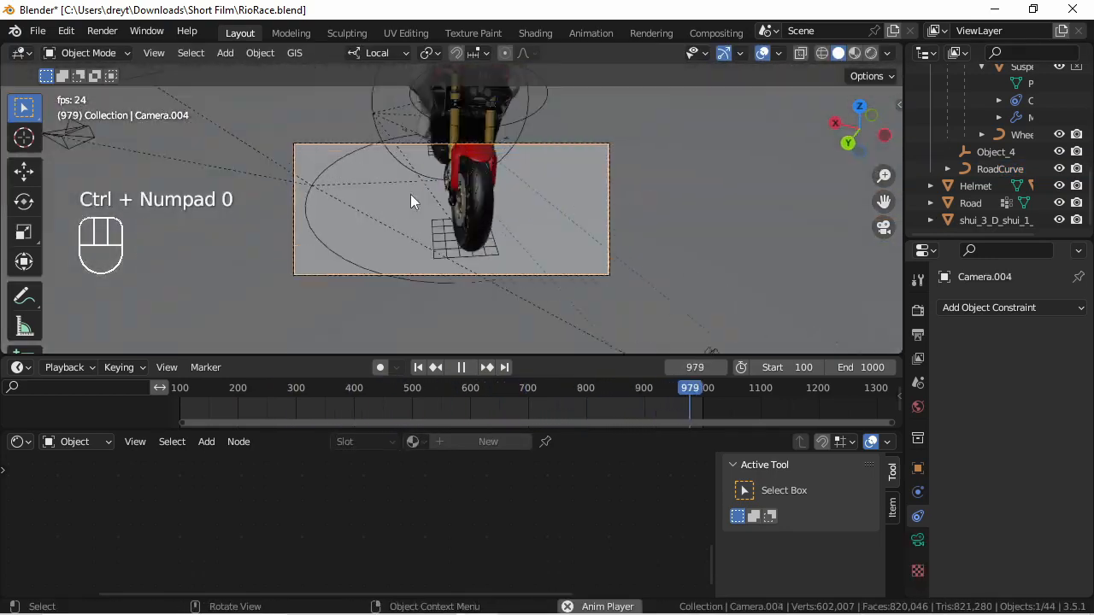
pyautogui.scroll(-4, 478, 277)
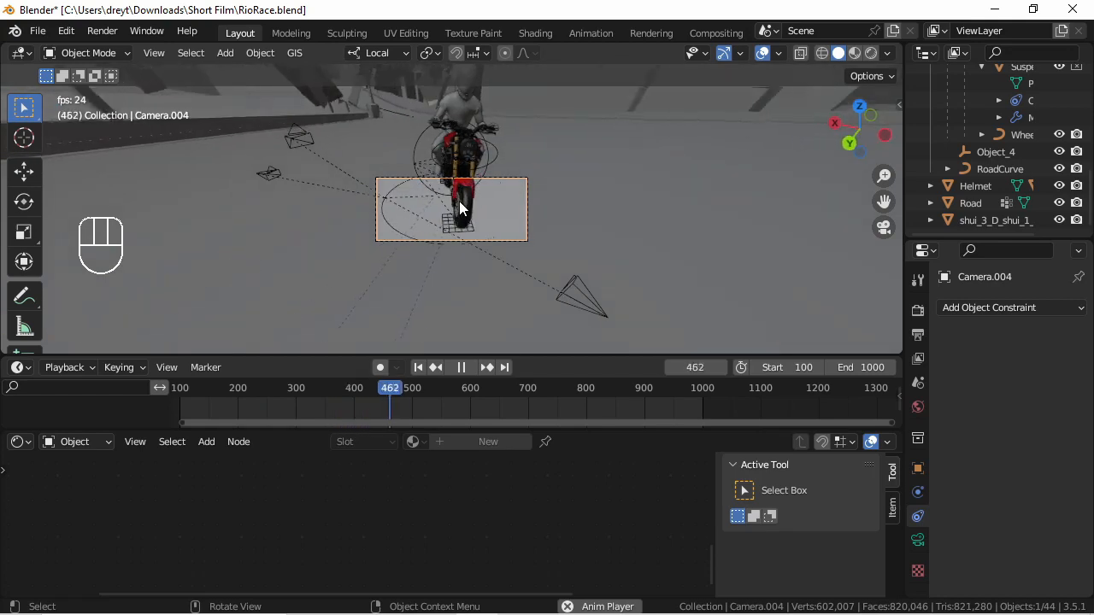
pyautogui.scroll(3, 434, 205)
pyautogui.scroll(-3, 453, 227)
# - Stop playback and reframe Camera.004 around the whole bike and rider using Camera to View, then turn that lock off
pyautogui.press('space')
pyautogui.press('n')
pyautogui.click(893, 184)
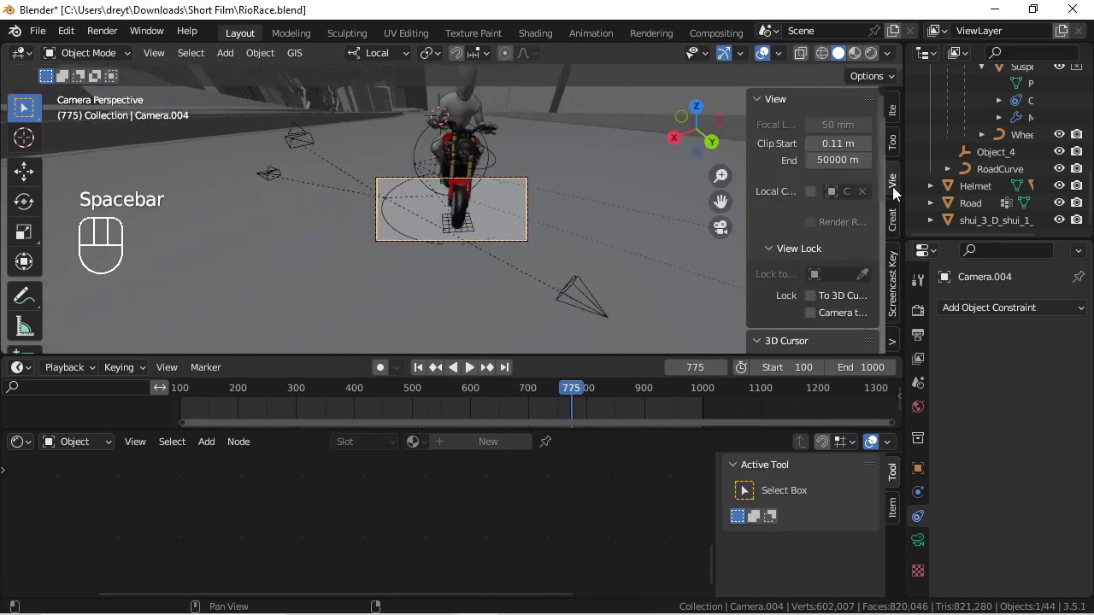
pyautogui.click(810, 312)
pyautogui.scroll(-6, 469, 191)
pyautogui.moveTo(469, 192); pyautogui.dragTo(468, 182, button='middle')
pyautogui.click(810, 312)
pyautogui.scroll(4, 549, 217)
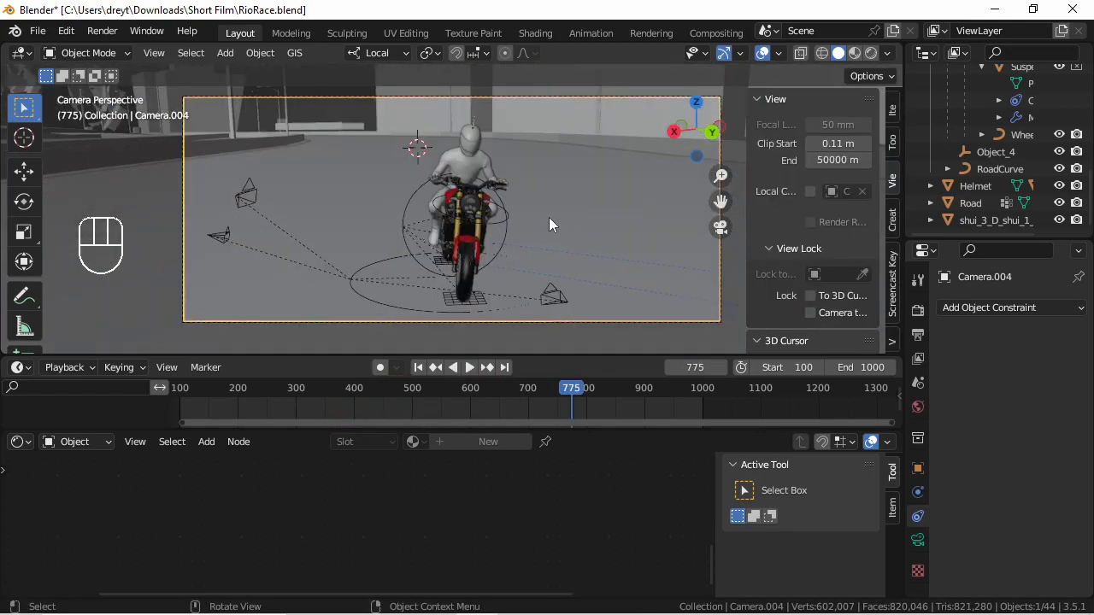
# - Preview Camera.004's shot, then set frame 400 as the start frame and play from there
pyautogui.press('space')
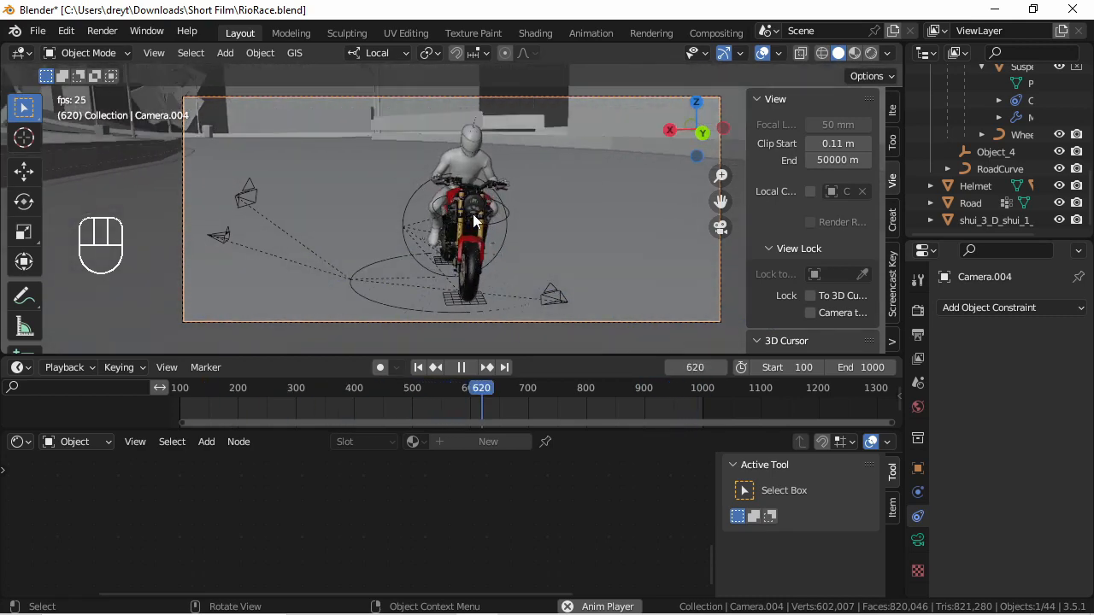
pyautogui.press('space')
pyautogui.moveTo(398, 376); pyautogui.dragTo(354, 370)
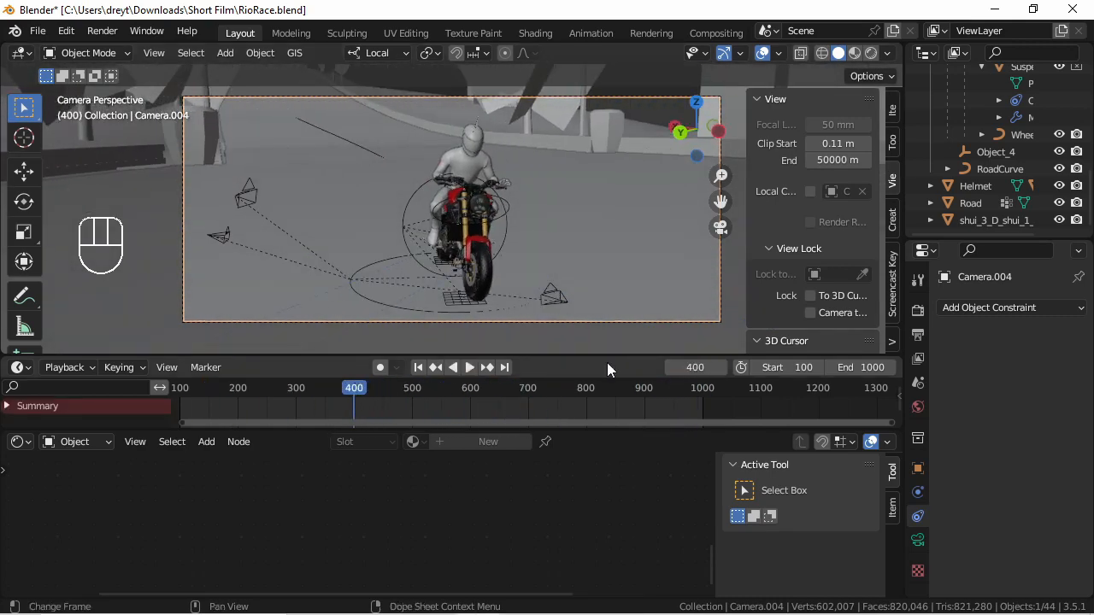
pyautogui.press('space')
# - Show Camera.004's lens settings and set its focal length to 24 mm while the animation plays
pyautogui.click(917, 540)
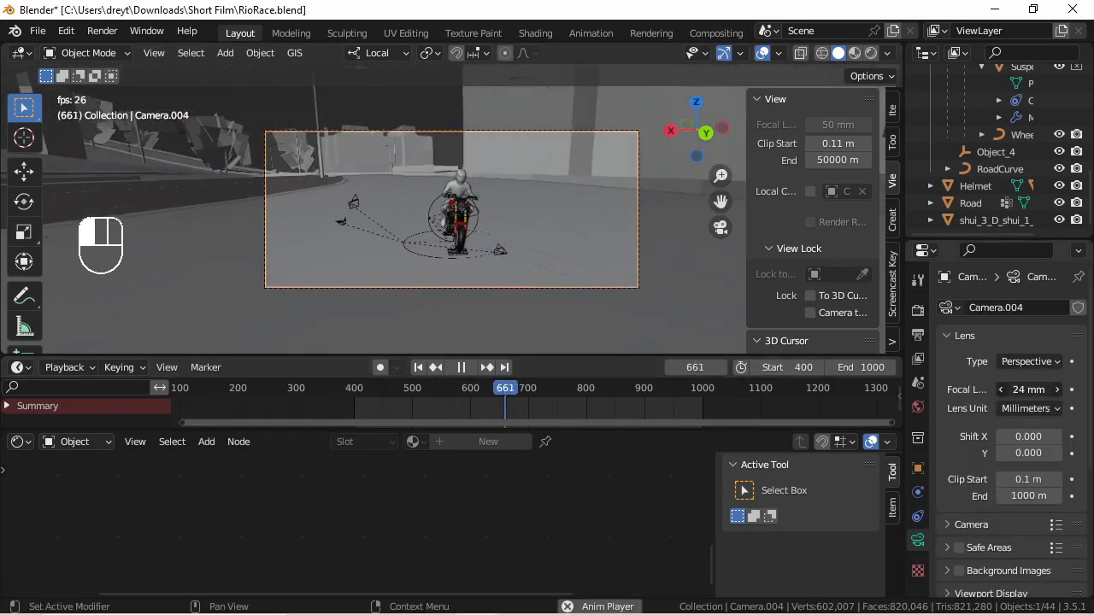
pyautogui.click(1018, 497)
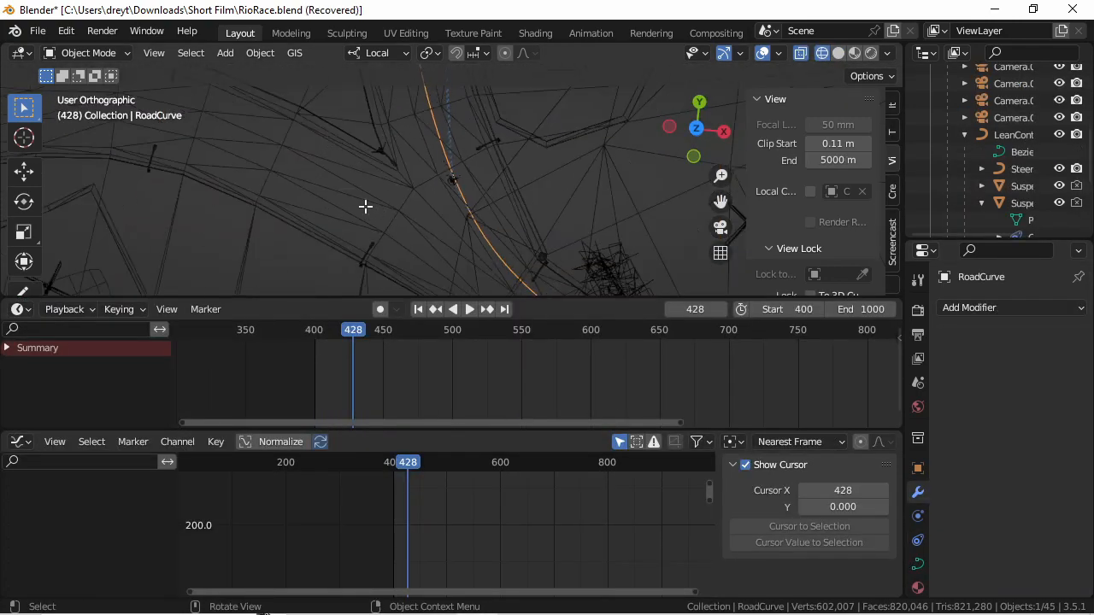
# - Enter Edit Mode on RoadCurve and apply Decimate Curve to all of its control points
pyautogui.press('Tab')
pyautogui.scroll(-3, 366, 203)
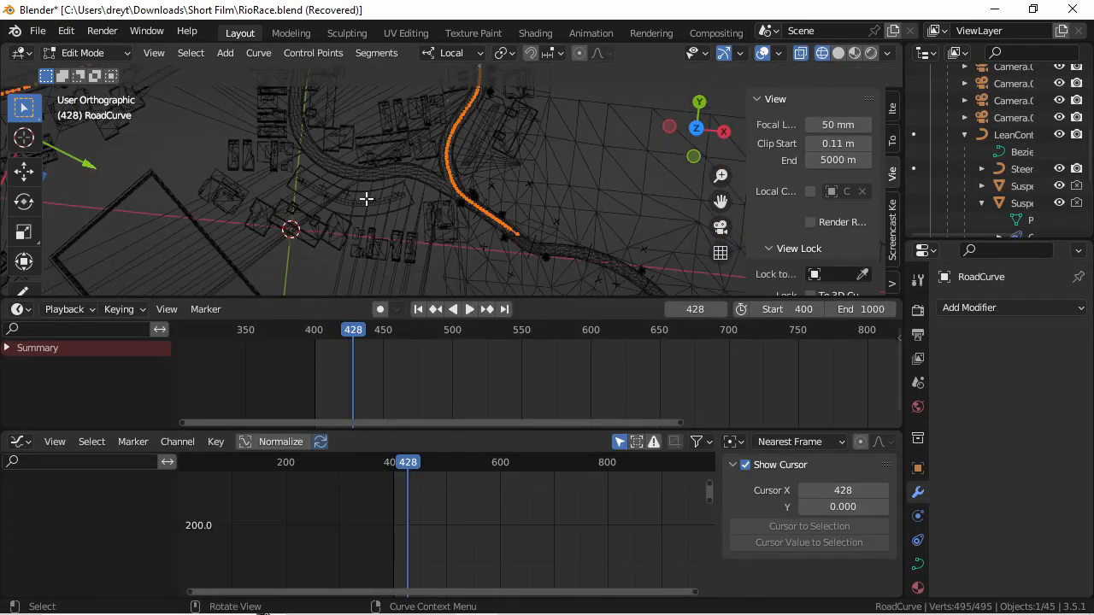
pyautogui.scroll(-3, 365, 199)
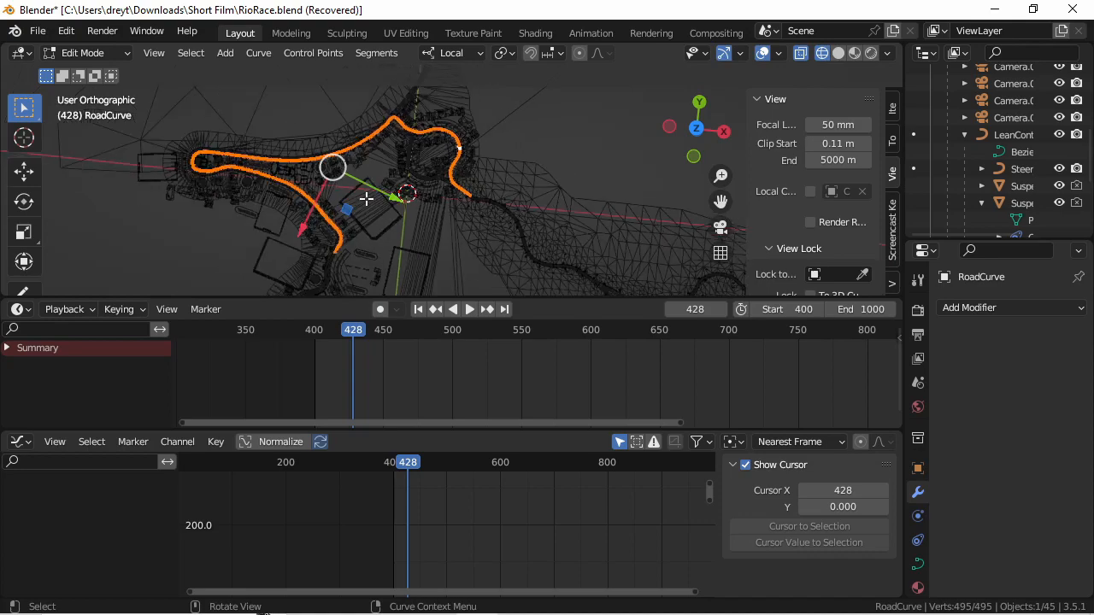
pyautogui.scroll(8, 381, 190)
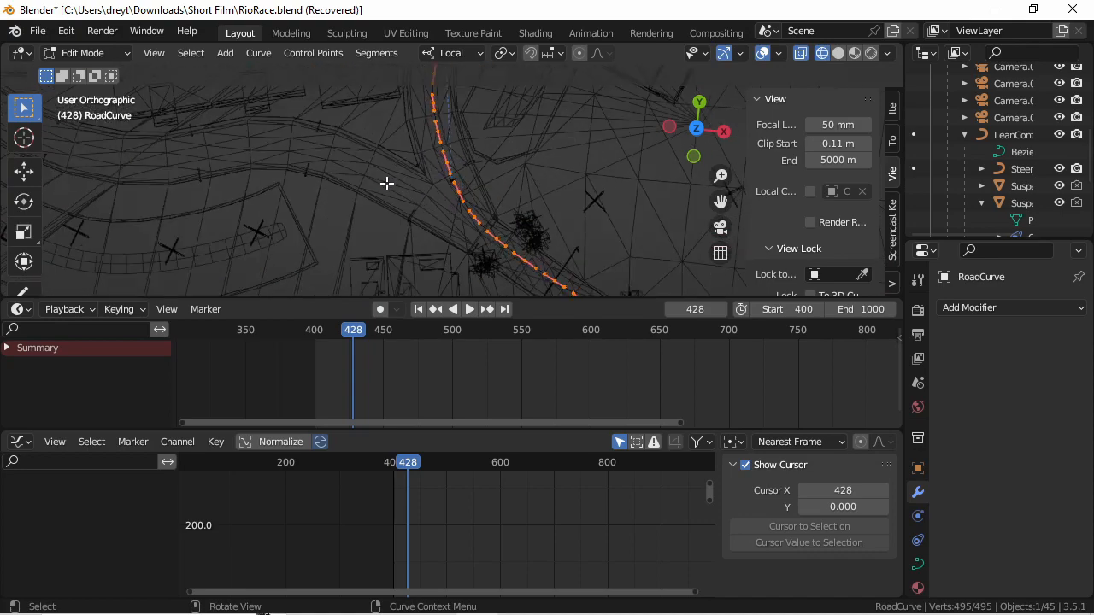
pyautogui.scroll(-6, 386, 183)
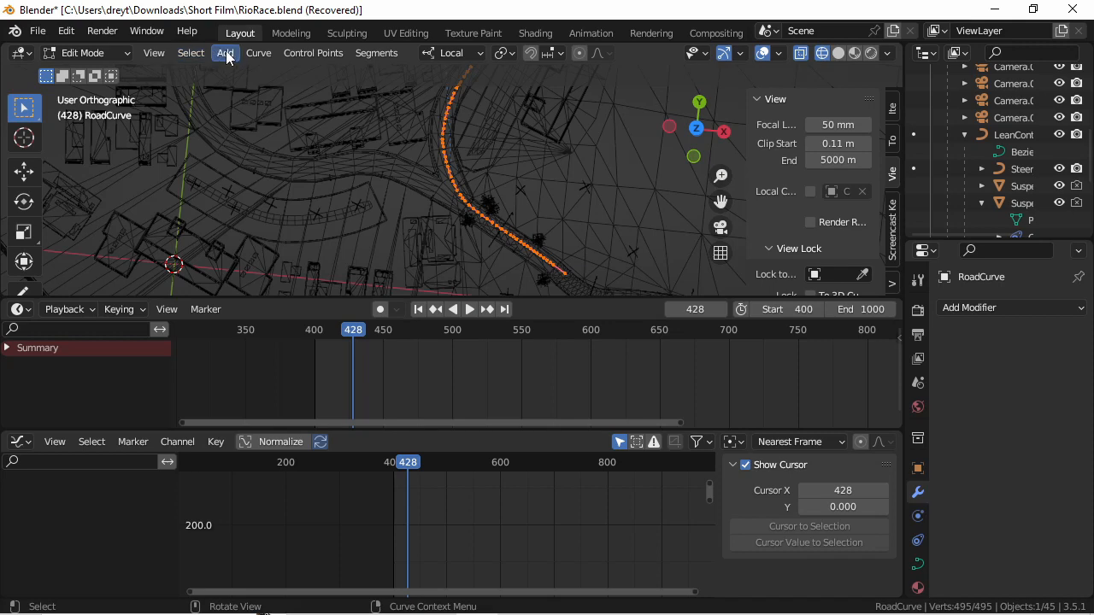
pyautogui.rightClick(414, 168)
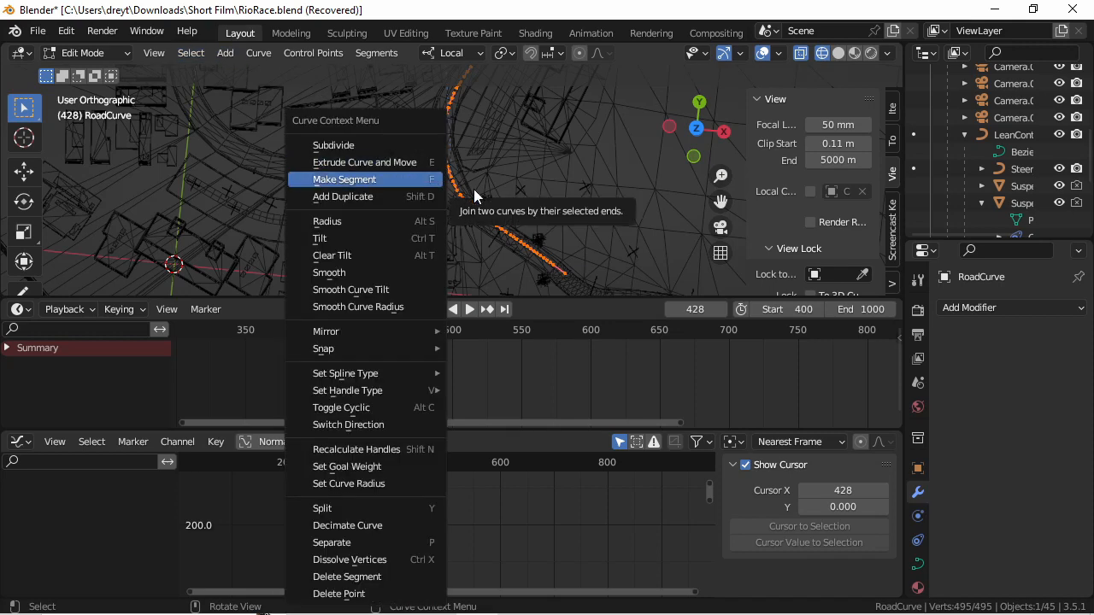
pyautogui.click(258, 53)
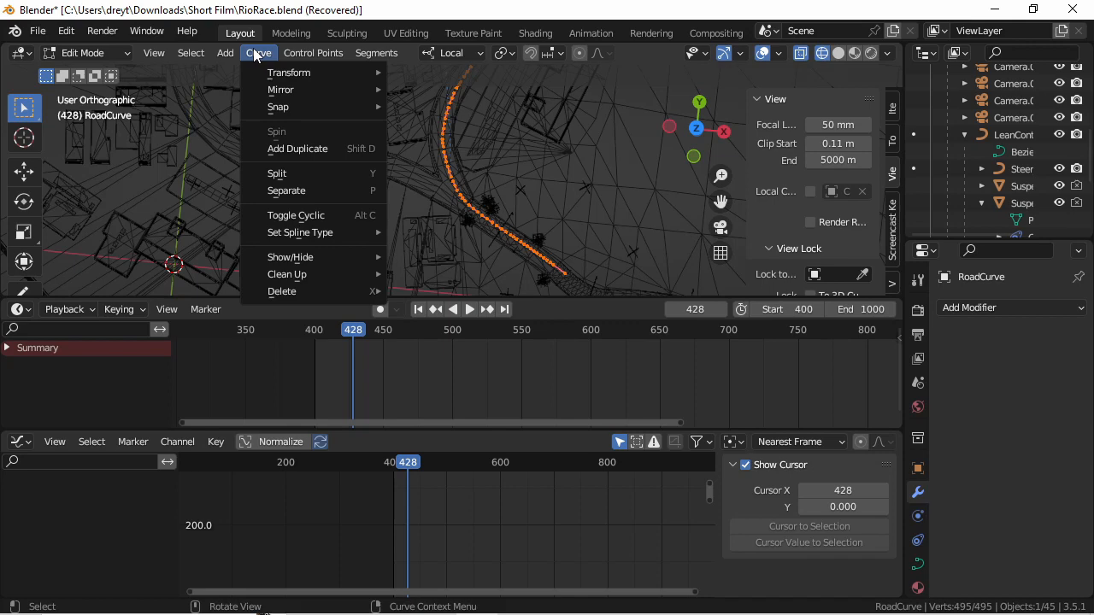
pyautogui.moveTo(374, 294)
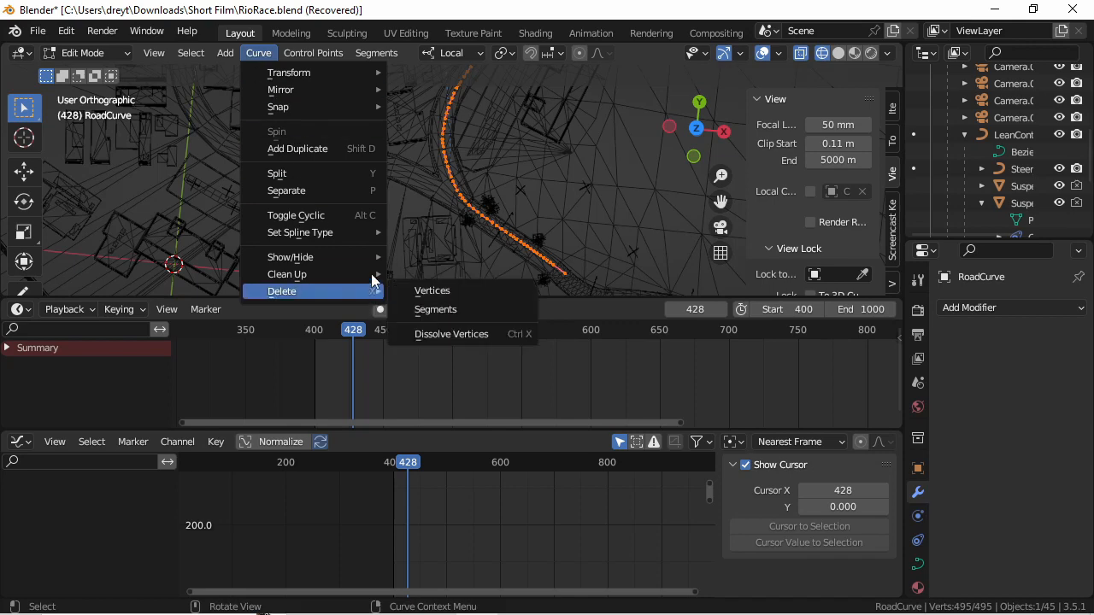
pyautogui.moveTo(360, 275)
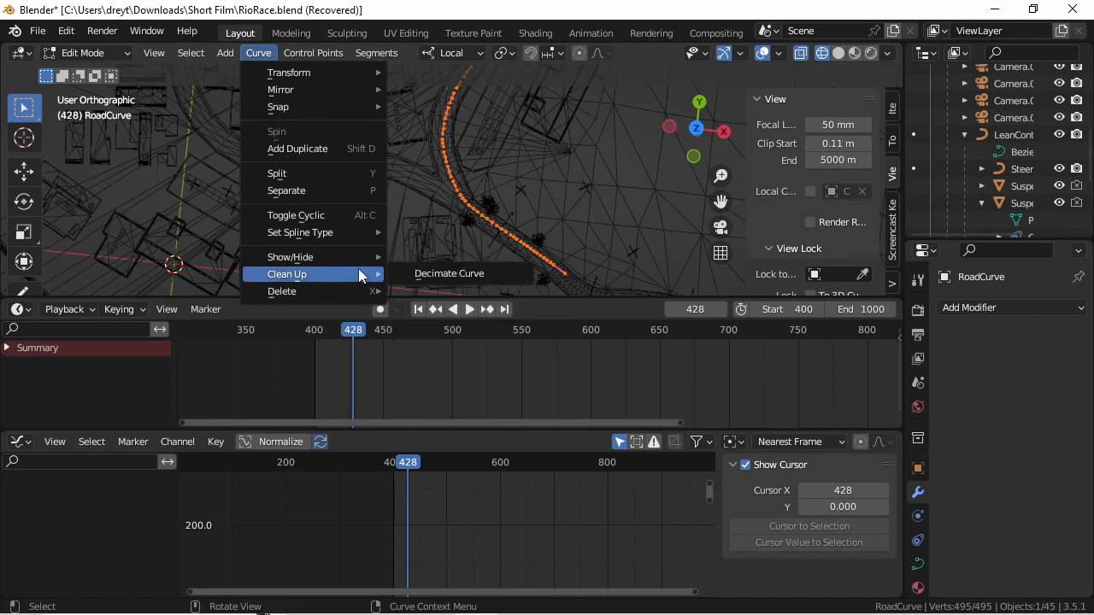
pyautogui.click(421, 277)
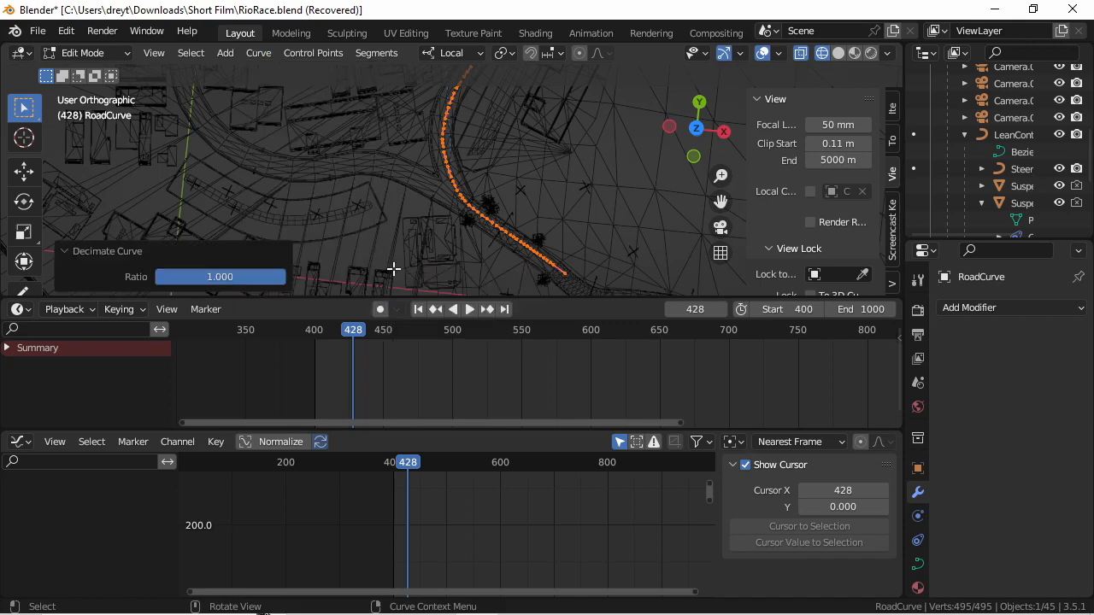
# - Set the curve decimation ratio to 0.390, inspect the thinned road path and return to Object Mode
pyautogui.scroll(4, 392, 267)
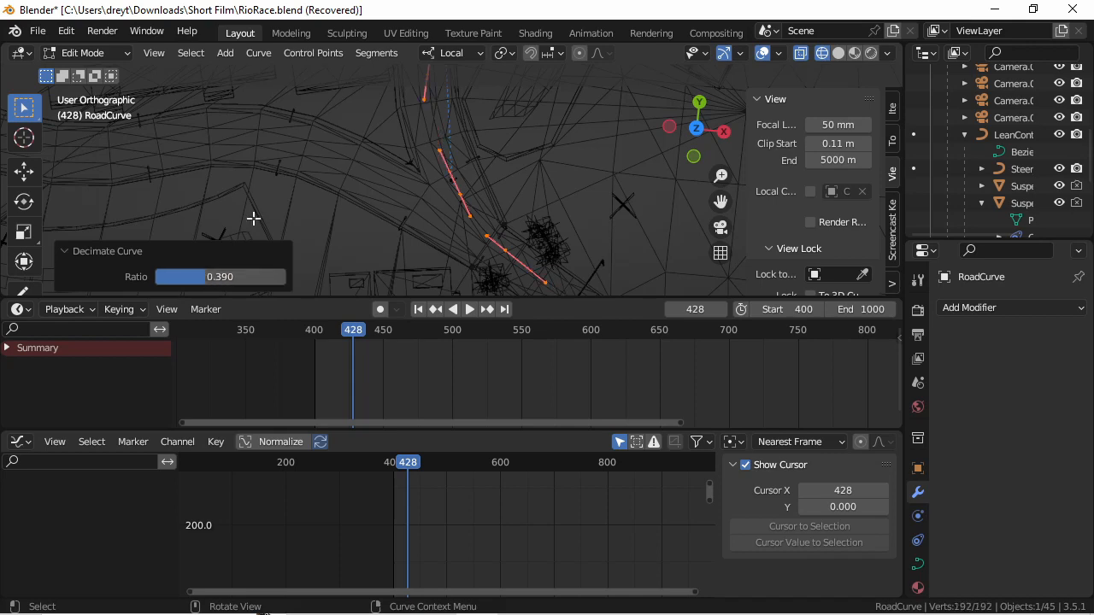
pyautogui.scroll(-8, 428, 160)
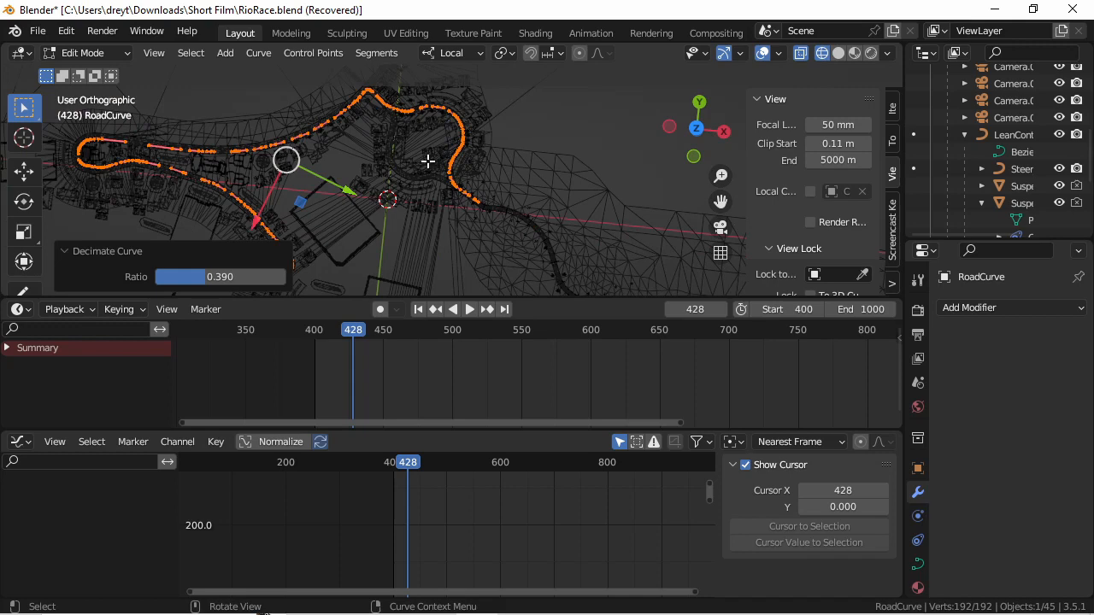
pyautogui.scroll(5, 428, 161)
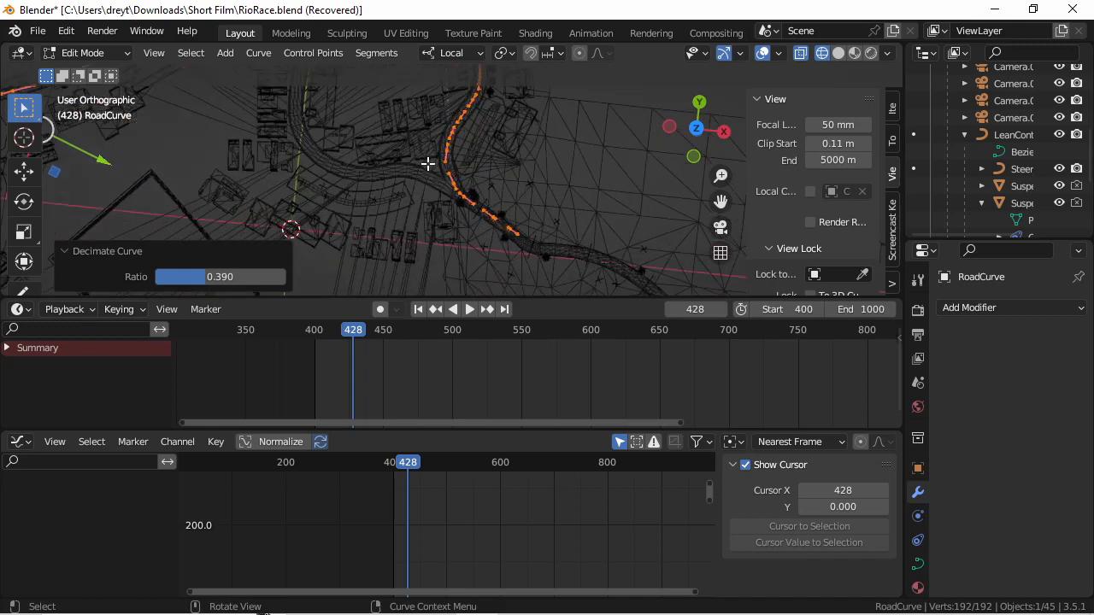
pyautogui.press('Tab')
pyautogui.scroll(3, 427, 163)
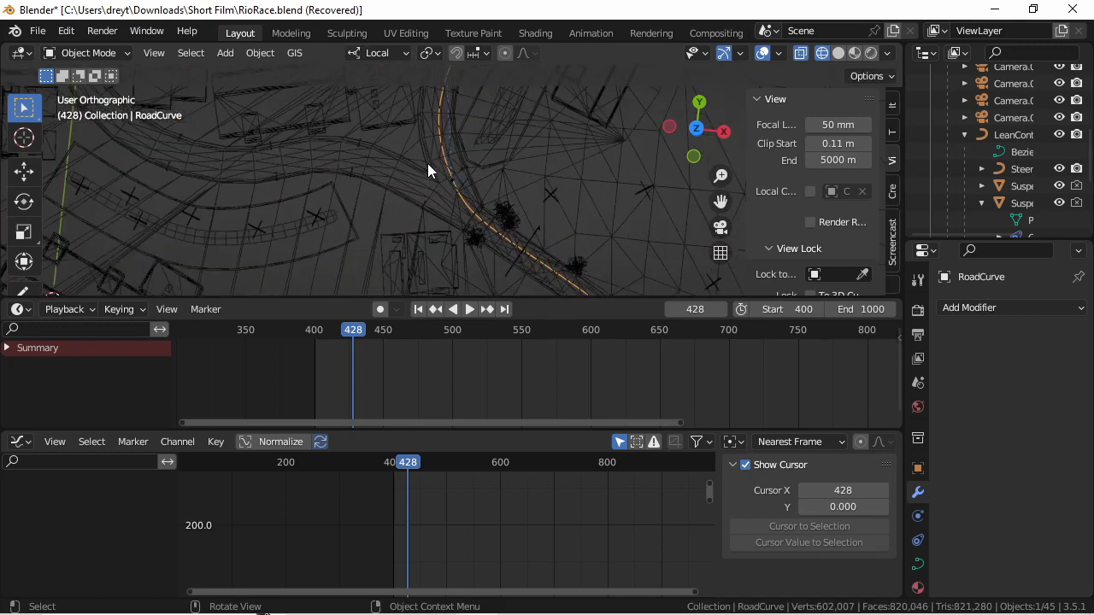
# - Play the animation through Camera.001 with its lens settings shown, and enable Camera to View
pyautogui.press('KP_0')
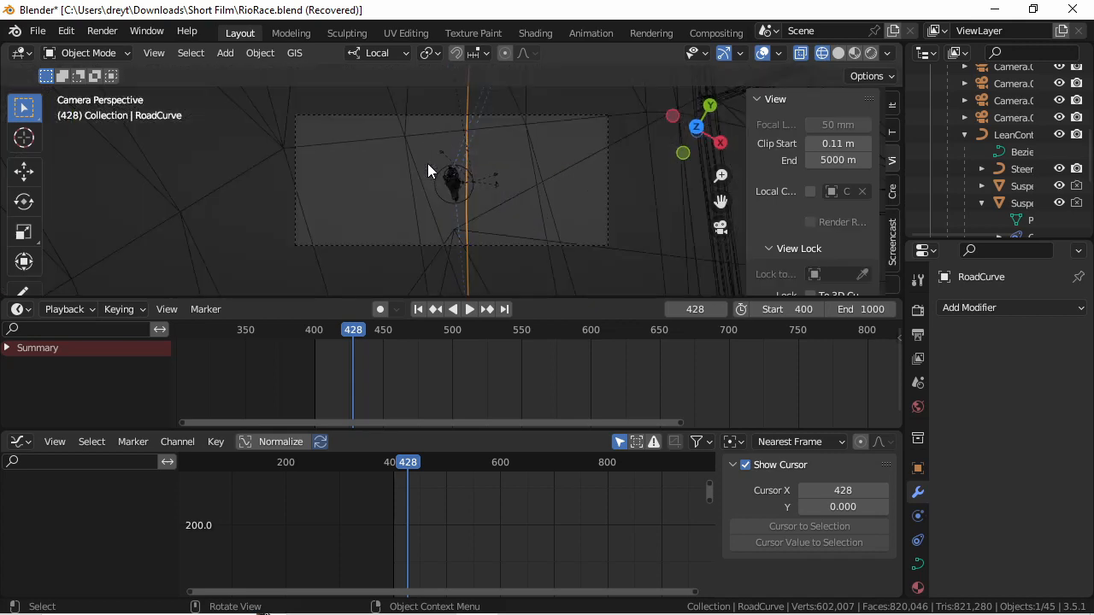
pyautogui.press('space')
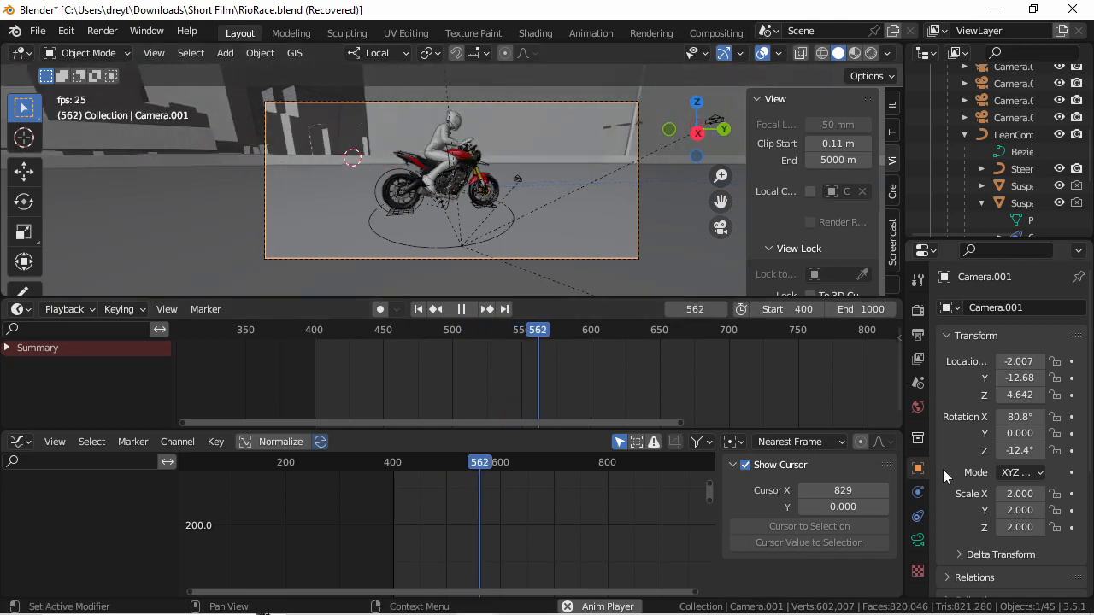
pyautogui.click(918, 539)
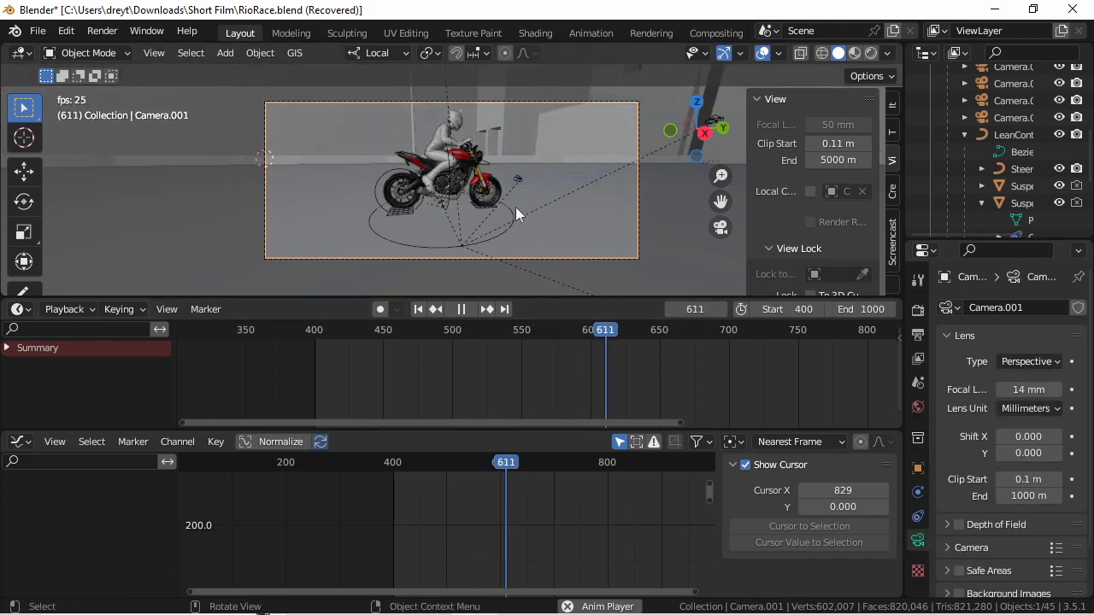
pyautogui.scroll(-2, 806, 239)
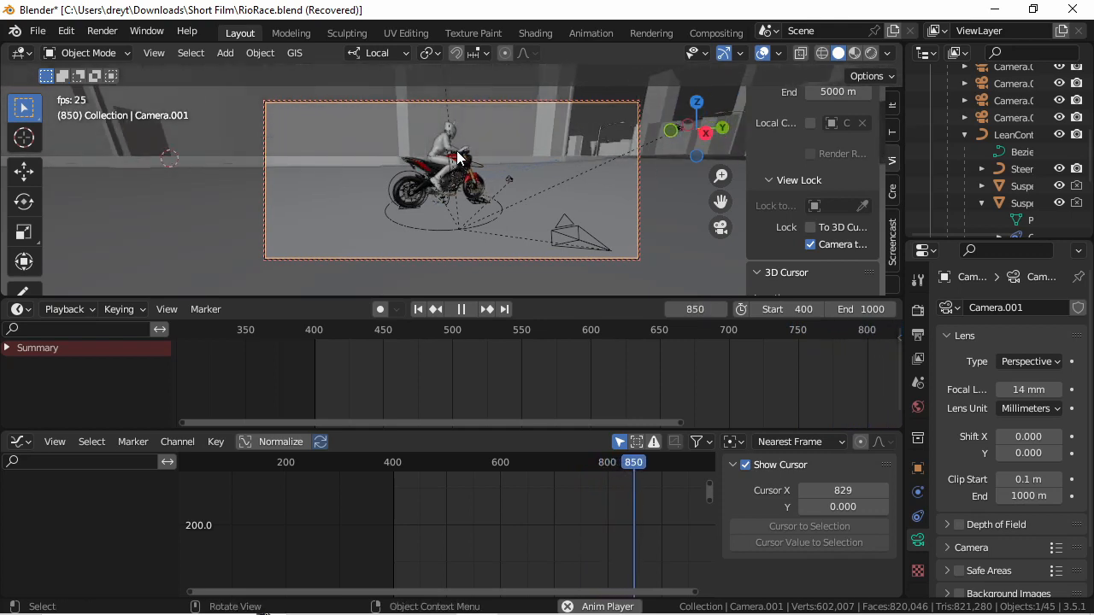
# - Move Camera.001 about 1.455 m along its local Y axis to reframe the bike and rider from the side
pyautogui.press('g')
pyautogui.press('z')
pyautogui.press('z')
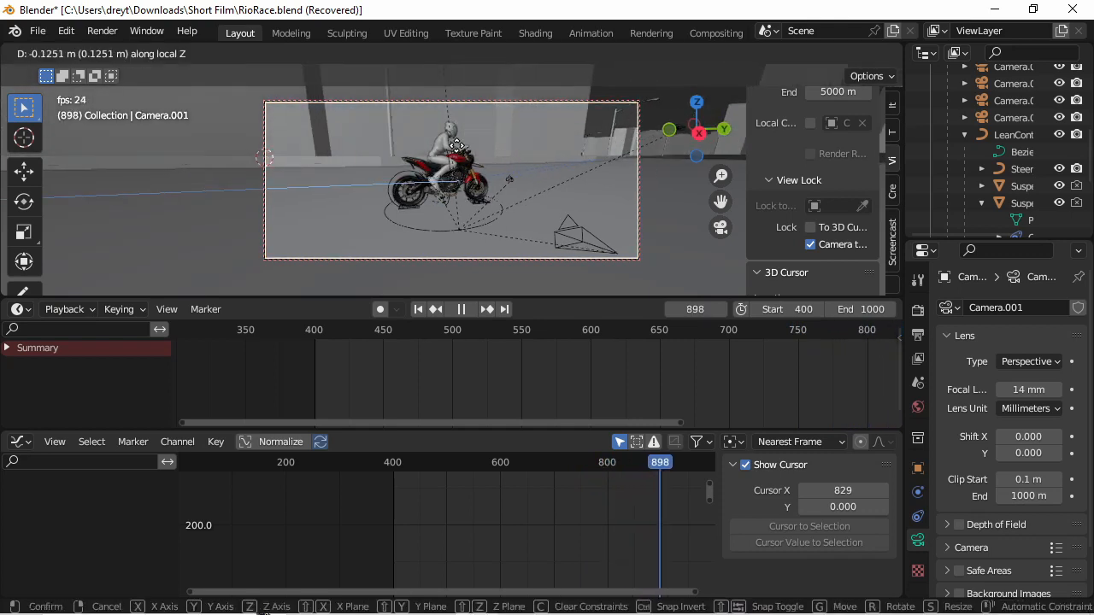
pyautogui.press('y')
pyautogui.press('y')
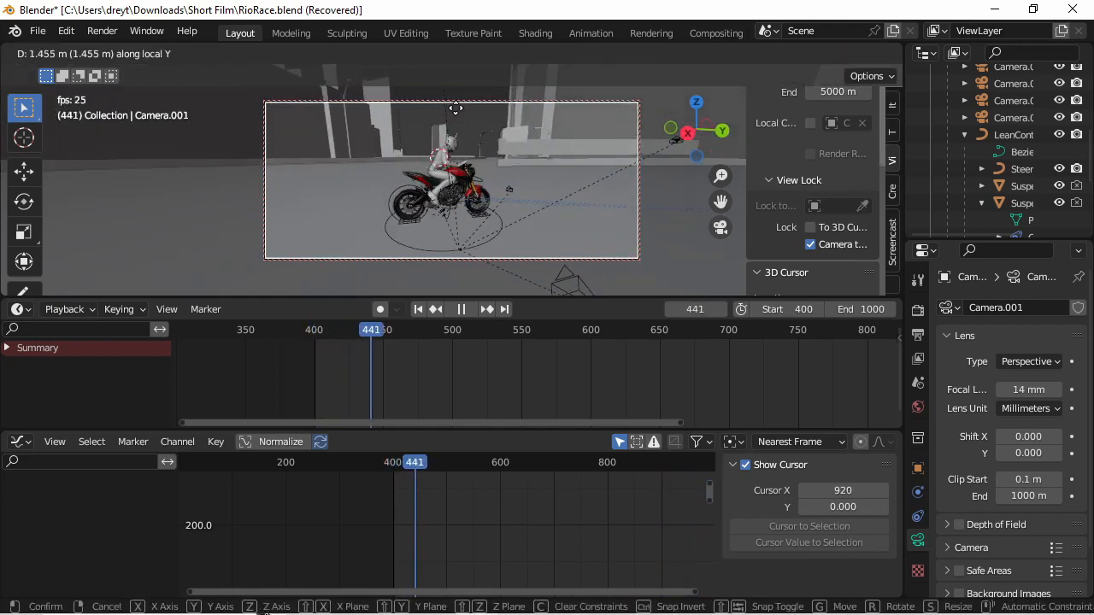
pyautogui.click(456, 108)
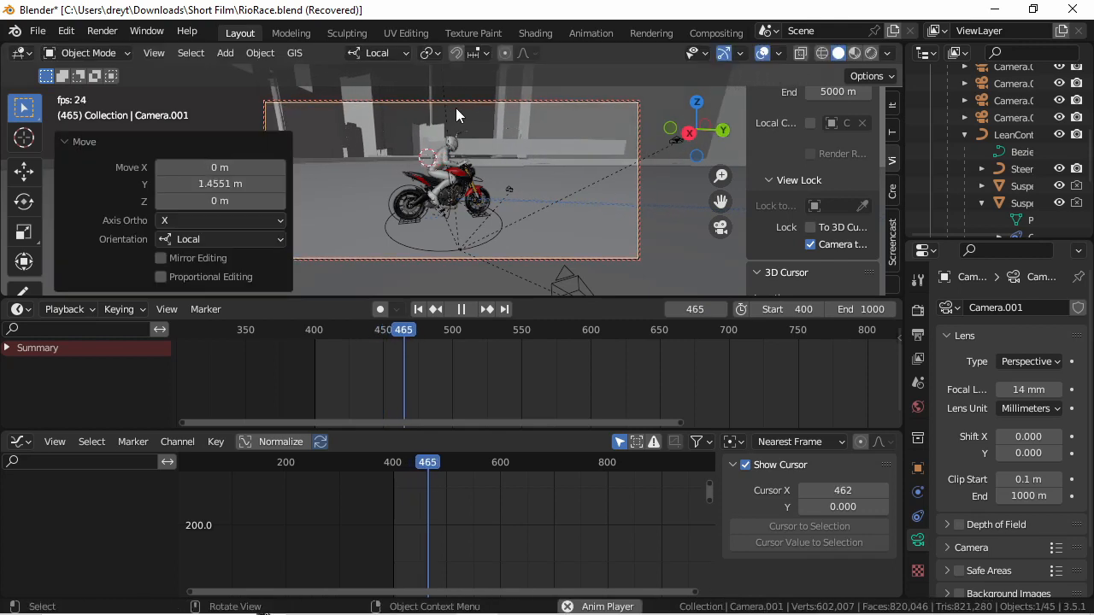
# - Deselect everything, review Camera.001's framing during playback and turn off Camera to View
pyautogui.click(471, 153)
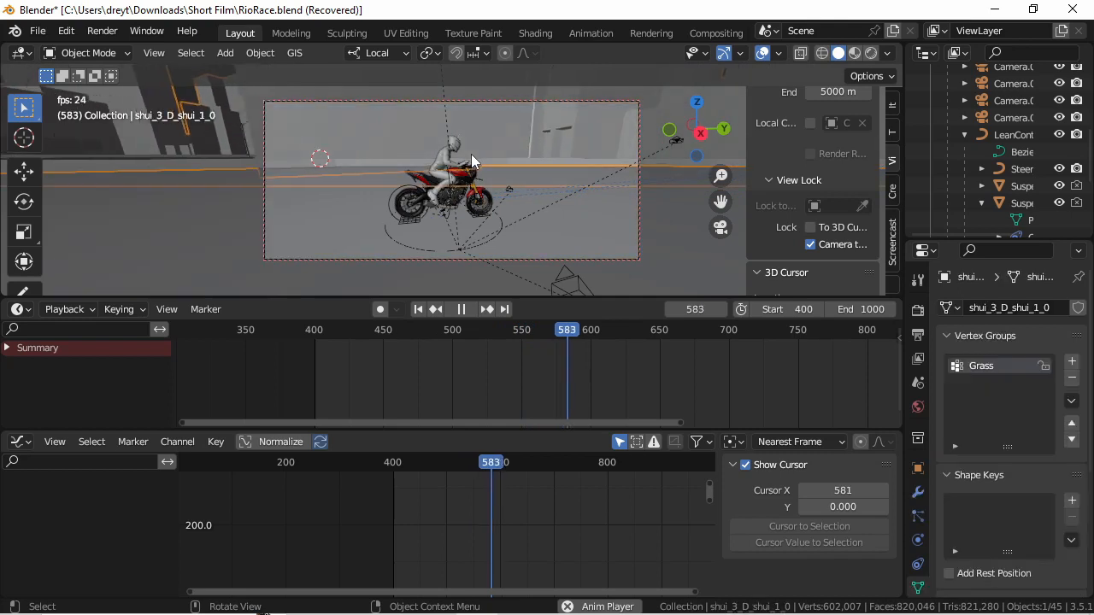
pyautogui.click(471, 153)
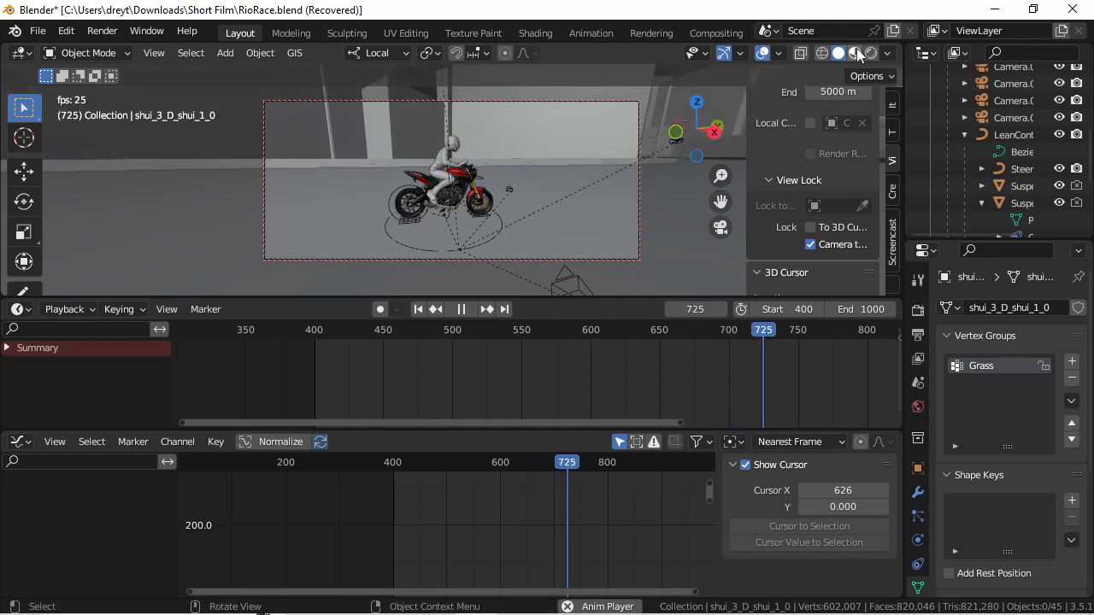
pyautogui.press('Escape')
pyautogui.press('space')
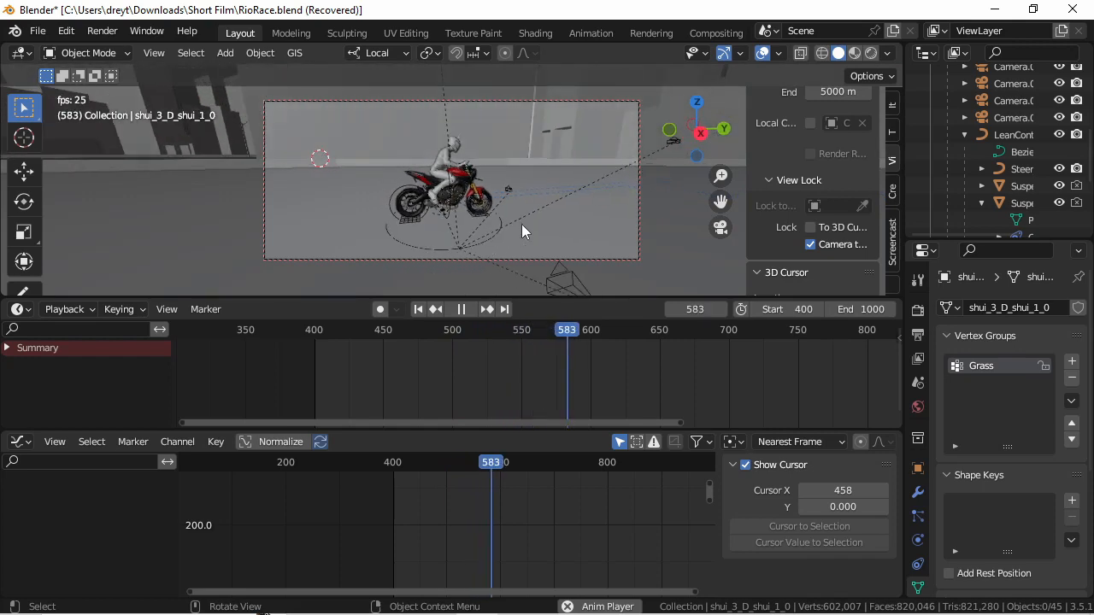
pyautogui.click(809, 245)
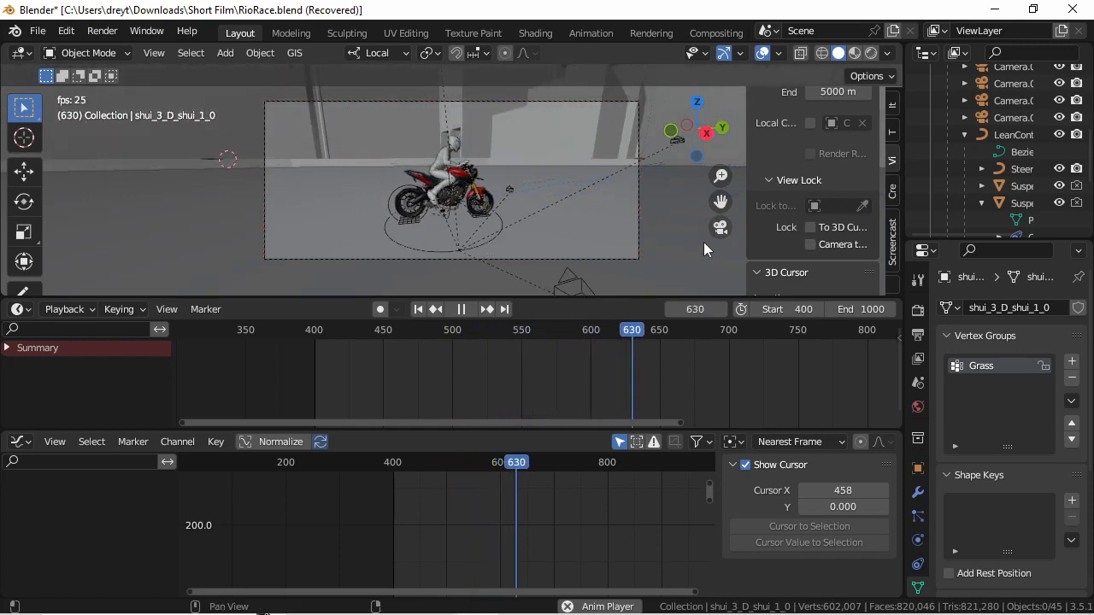
pyautogui.scroll(-1, 544, 234)
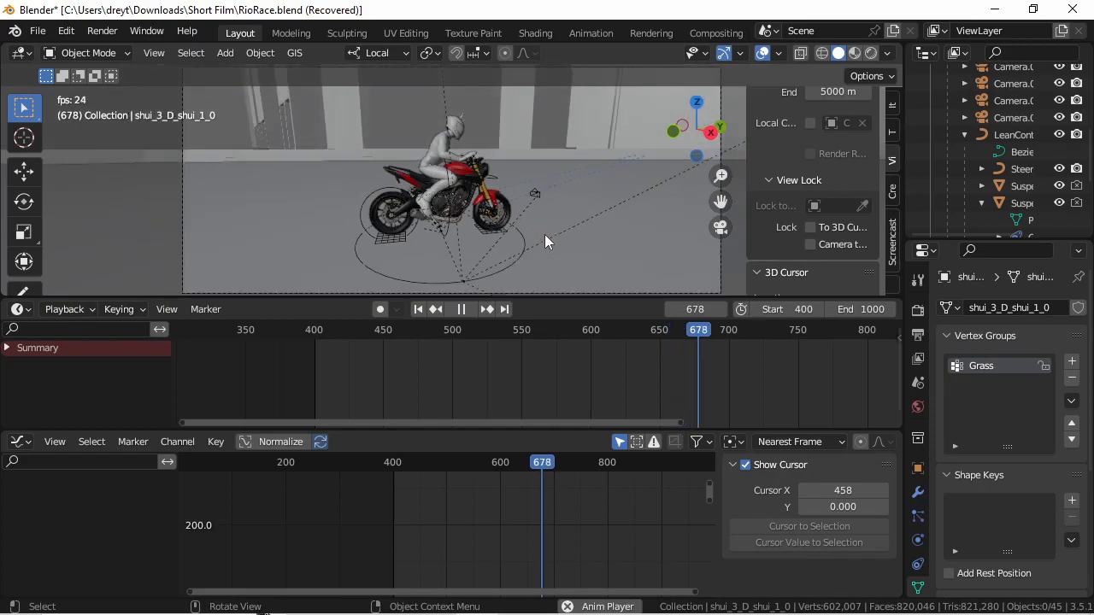